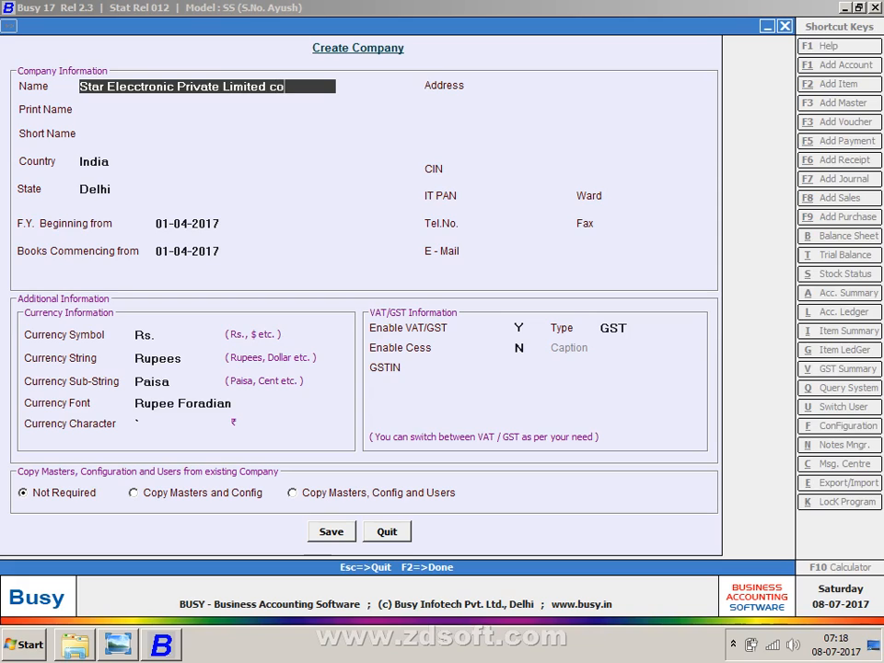
- Correct the company name to end 'Star Elecctronic Private Limited Com' and accept the print name
{"action": "key", "text": "BackSpace"}
{"action": "type", "text": "OM"}
{"action": "key", "text": "BackSpace"}
{"action": "key", "text": "BackSpace"}
{"action": "key", "text": "BackSpace"}
{"action": "type", "text": "c"}
{"action": "key", "text": "BackSpace"}
{"action": "type", "text": "Com"}
{"action": "key", "text": "Return"}
{"action": "key", "text": "Return"}
- Enter the company's GSTIN, fixing typos, and save the new company
{"action": "key", "text": "Return"}
{"action": "key", "text": "Return"}
{"action": "key", "text": "Return"}
{"action": "key", "text": "Return"}
{"action": "key", "text": "Return"}
{"action": "key", "text": "Return"}
{"action": "key", "text": "Return"}
{"action": "key", "text": "Return"}
{"action": "key", "text": "Return"}
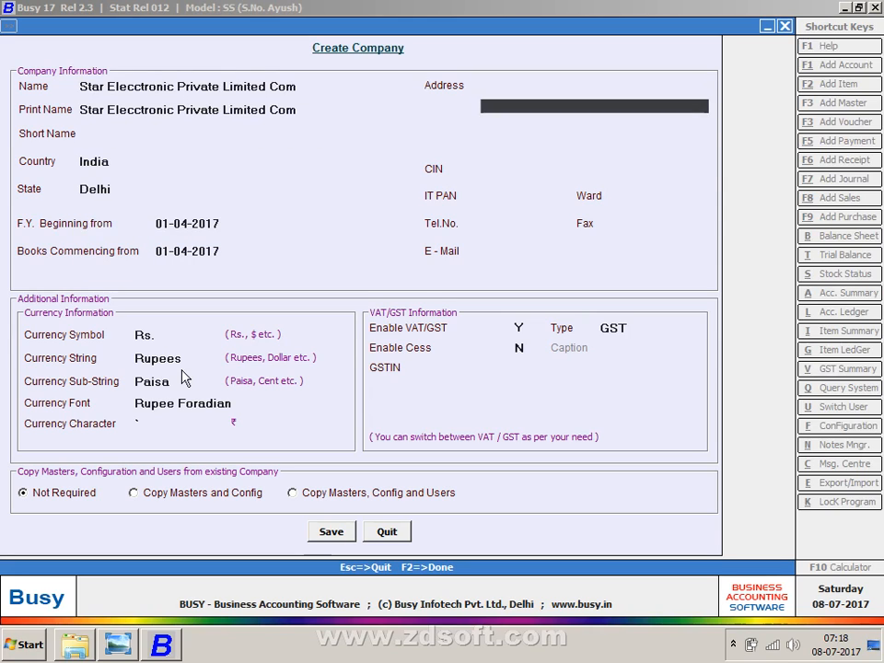
{"action": "key", "text": "Return"}
{"action": "key", "text": "Return"}
{"action": "key", "text": "Return"}
{"action": "key", "text": "Return"}
{"action": "key", "text": "Return"}
{"action": "key", "text": "Return"}
{"action": "key", "text": "Return"}
{"action": "key", "text": "Return"}
{"action": "key", "text": "Return"}
{"action": "key", "text": "Return"}
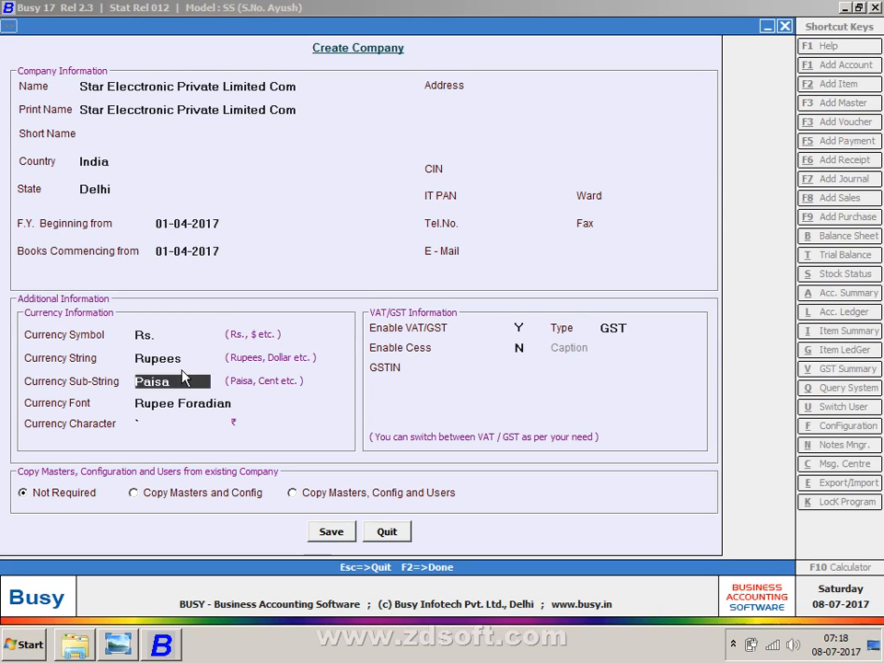
{"action": "key", "text": "Return"}
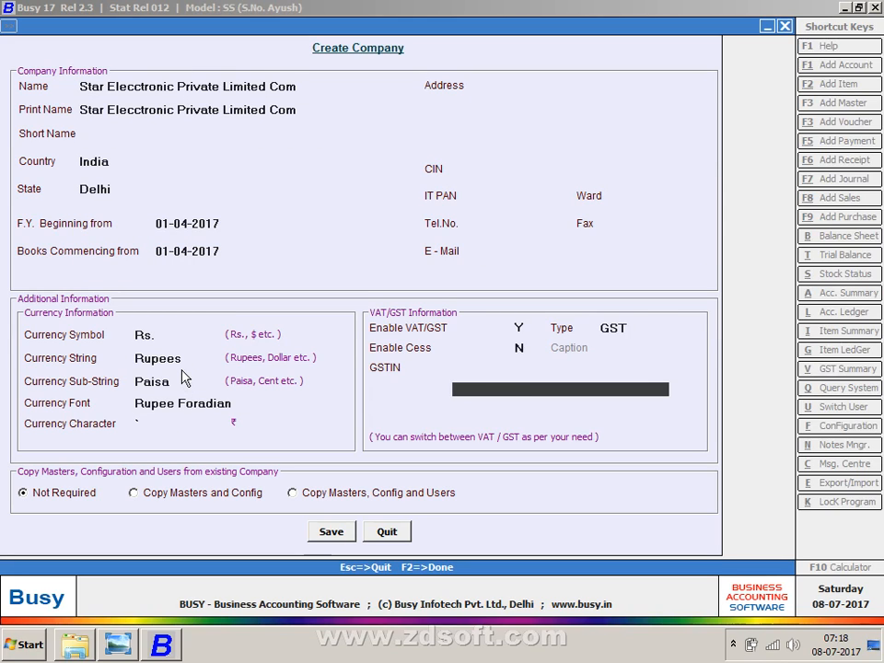
{"action": "type", "text": "07asdf"}
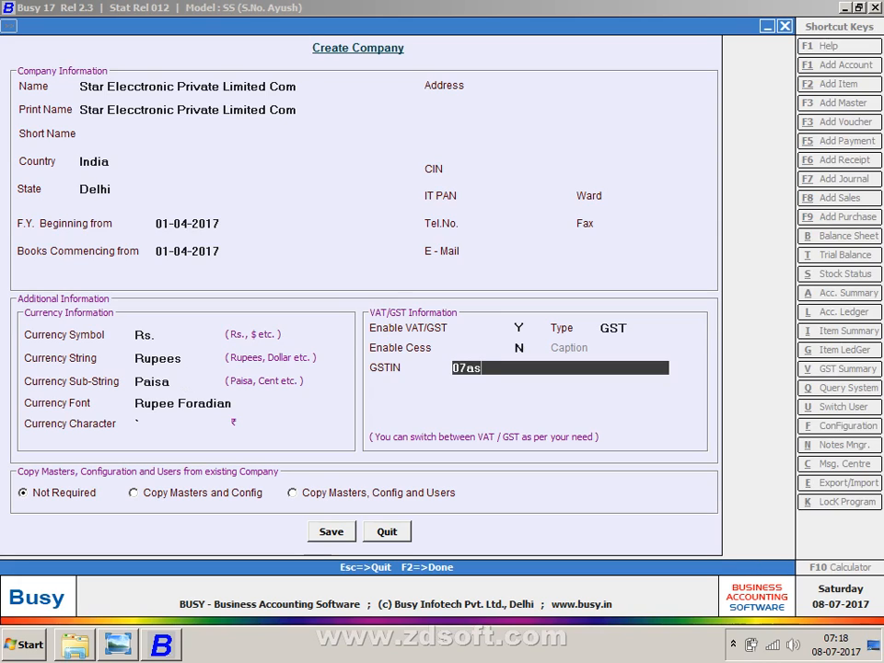
{"action": "key", "text": "BackSpace"}
{"action": "key", "text": "BackSpace"}
{"action": "key", "text": "BackSpace"}
{"action": "key", "text": "BackSpace"}
{"action": "type", "text": "ASDFA1245P"}
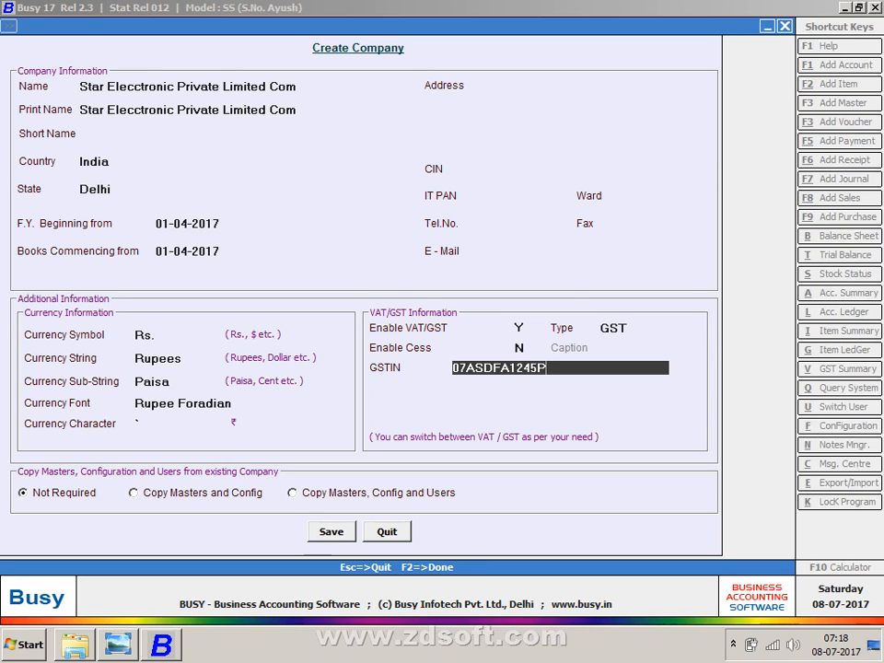
{"action": "type", "text": "1ZP"}
{"action": "key", "text": "Return"}
{"action": "key", "text": "Return"}
{"action": "key", "text": "Return"}
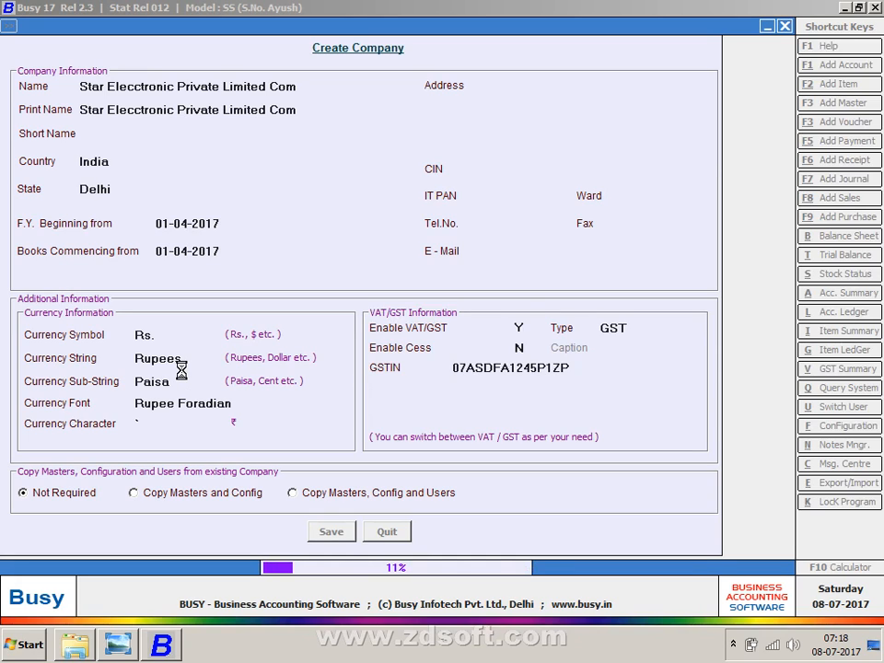
- View the PURCHASES table image Capture-2.JPG from the Partical folder, then return to Busy
{"action": "left_click", "coordinate": [70, 650]}
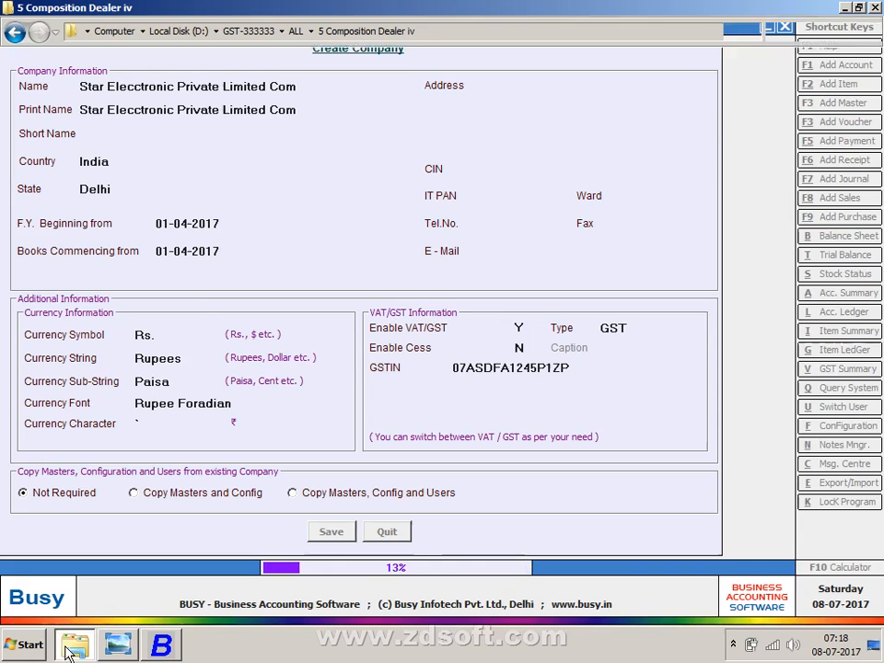
{"action": "left_click", "coordinate": [14, 32]}
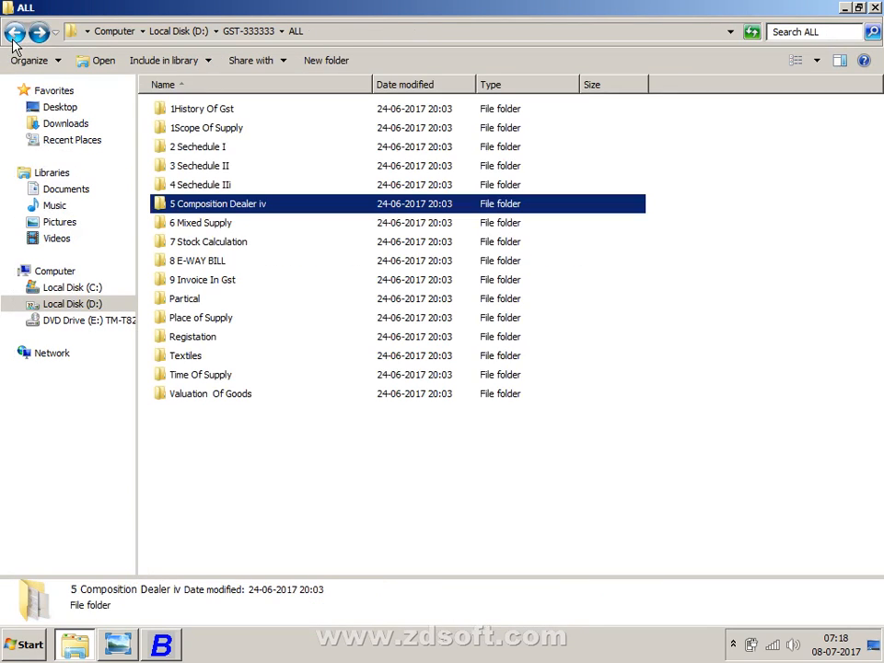
{"action": "double_click", "coordinate": [182, 302]}
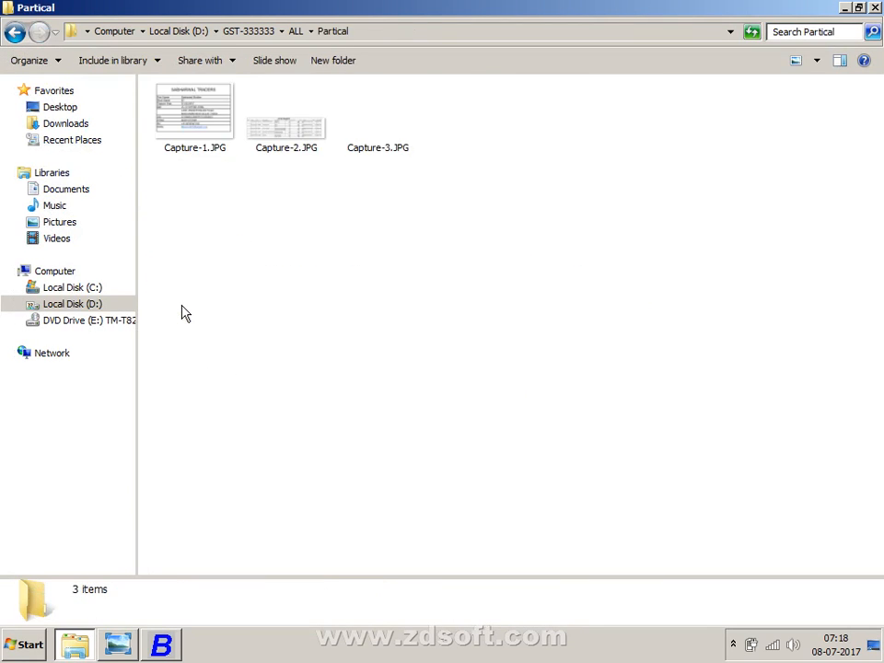
{"action": "double_click", "coordinate": [247, 143]}
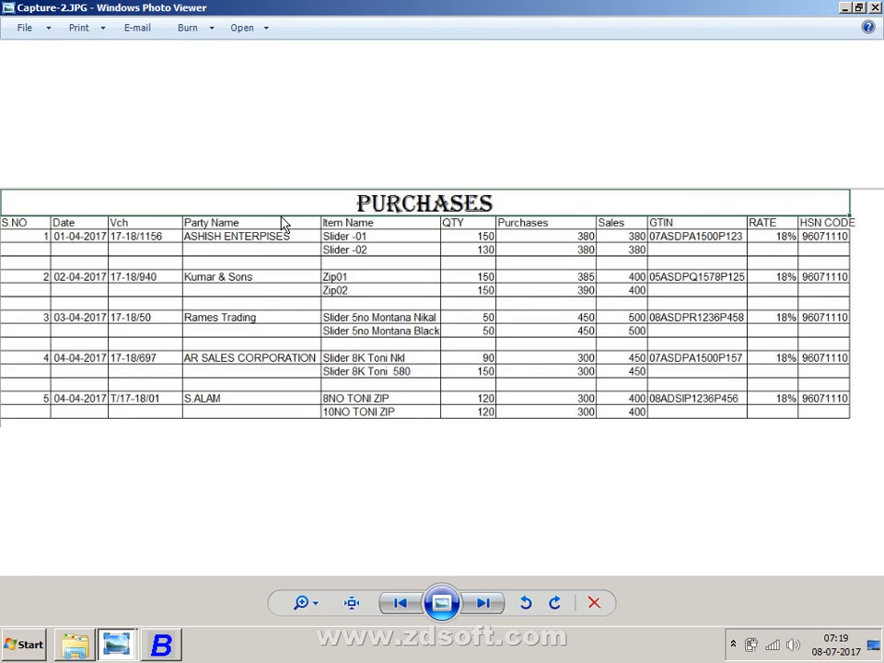
{"action": "key", "text": "alt+F4"}
{"action": "key", "text": "alt+Tab"}
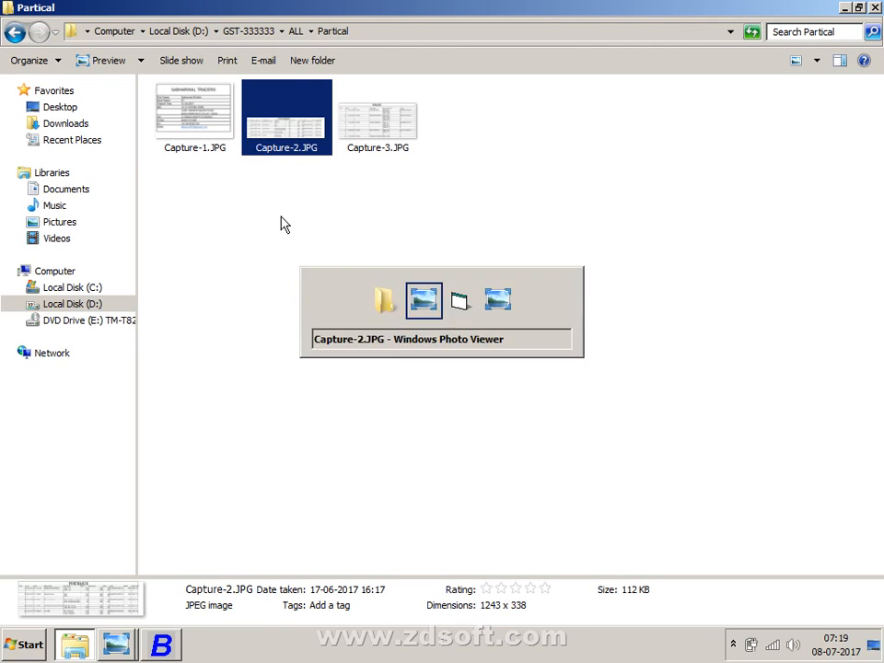
{"action": "key", "text": "alt+Tab"}
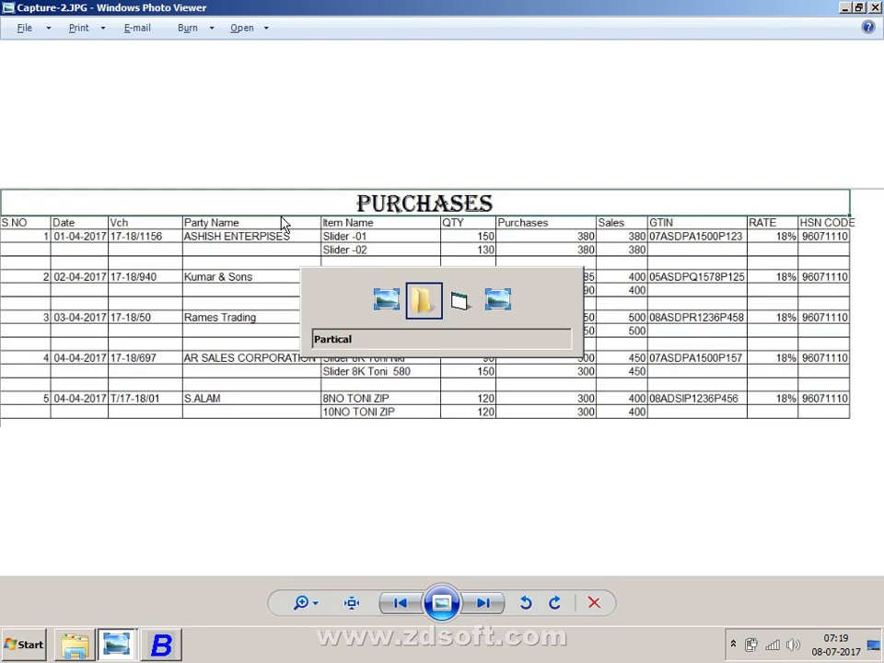
{"action": "key", "text": "alt+Tab"}
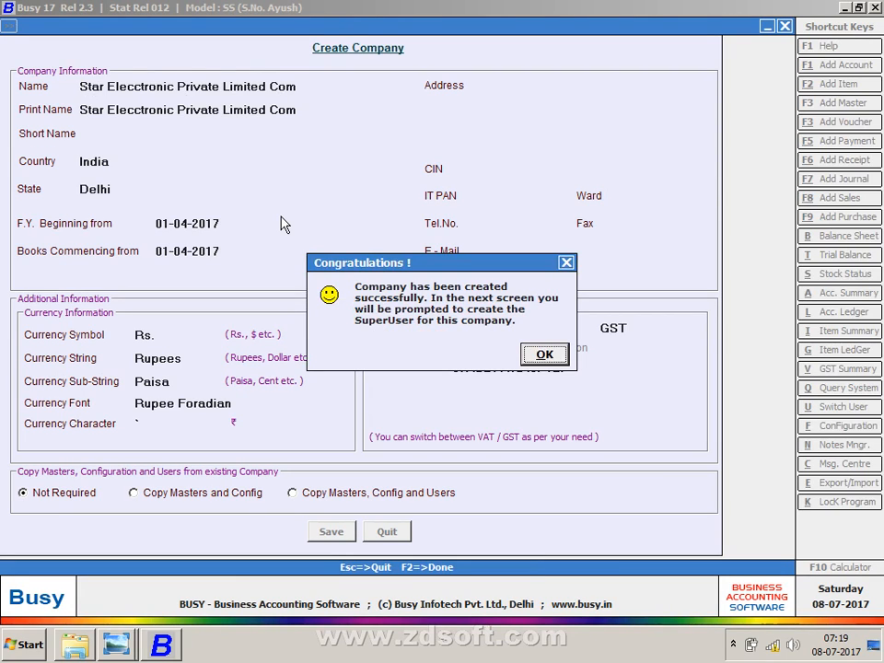
- Acknowledge the company-created message and set up the SuperUser name and password
{"action": "key", "text": "Return"}
{"action": "type", "text": "S"}
{"action": "key", "text": "Return"}
{"action": "type", "text": "s"}
{"action": "key", "text": "Return"}
{"action": "type", "text": "s"}
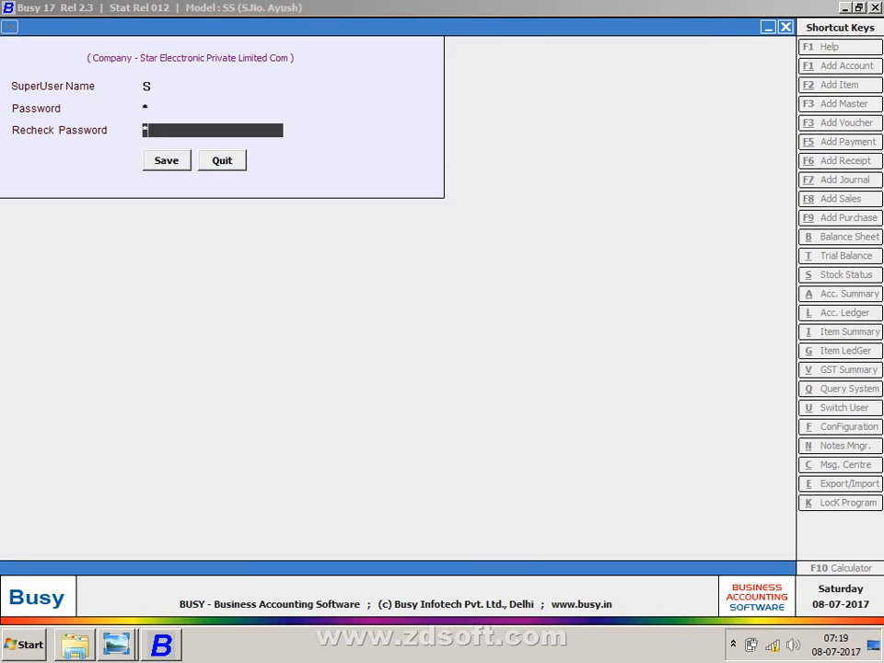
{"action": "key", "text": "Return"}
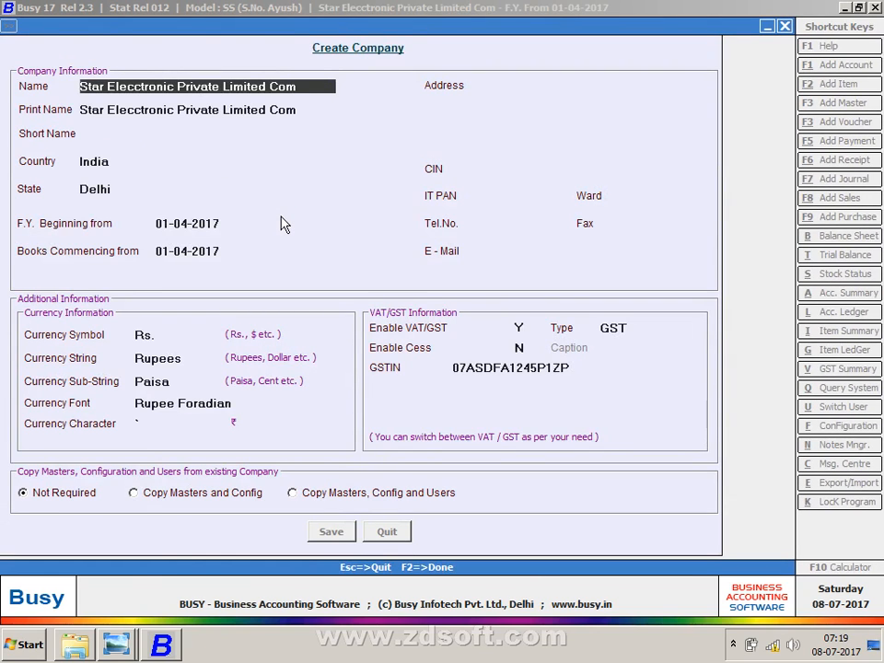
- Reach the company's main screen and move to the Supply Inward transaction type
{"action": "key", "text": "Escape"}
{"action": "key", "text": "Right"}
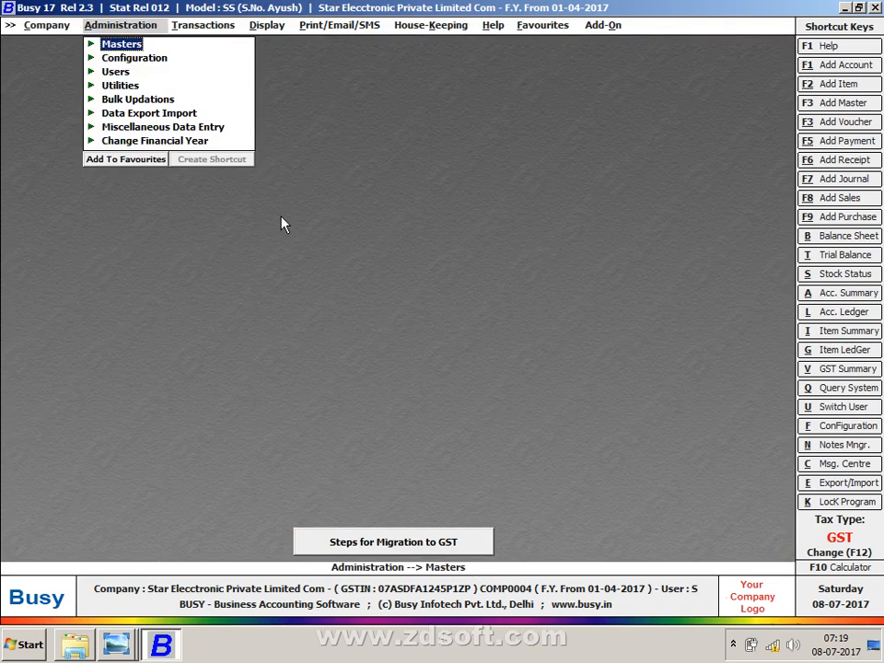
{"action": "key", "text": "Right"}
{"action": "key", "text": "Down"}
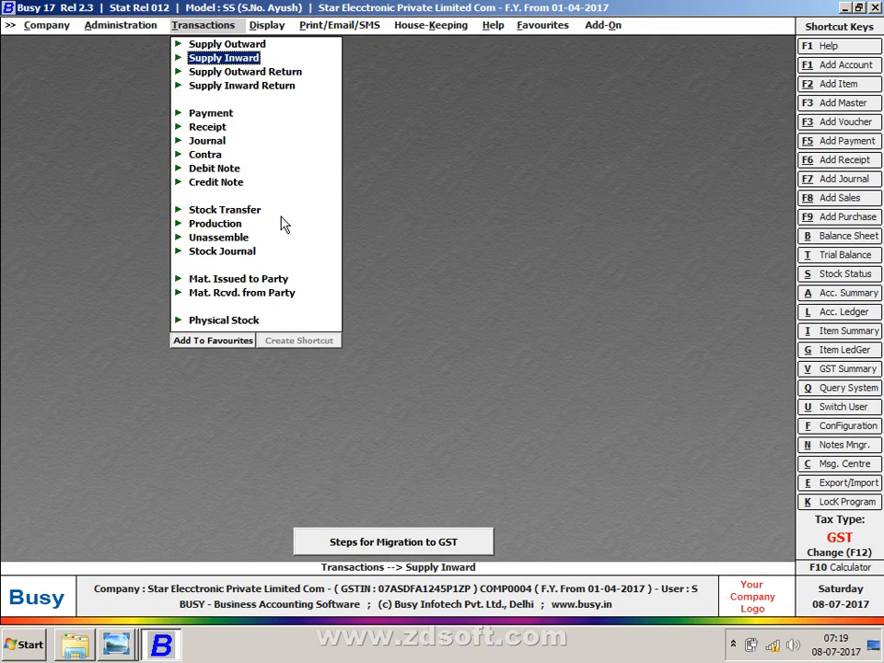
- Compare the Supply Outward and Supply Inward transaction voucher types
{"action": "key", "text": "Down"}
{"action": "key", "text": "Up"}
{"action": "key", "text": "Up"}
{"action": "key", "text": "Down"}
{"action": "key", "text": "Up"}
{"action": "key", "text": "Down"}
{"action": "key", "text": "Up"}
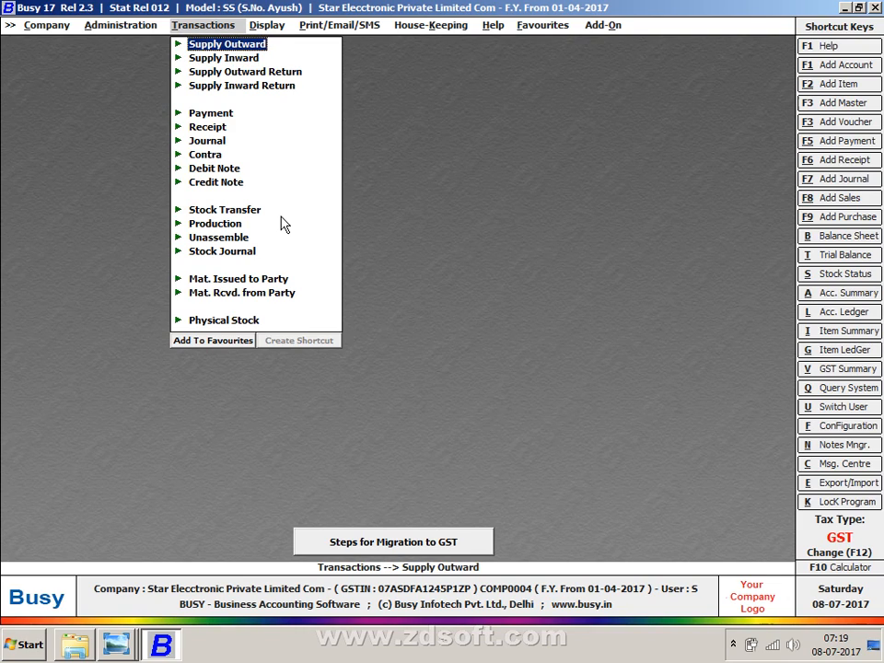
{"action": "key", "text": "Down"}
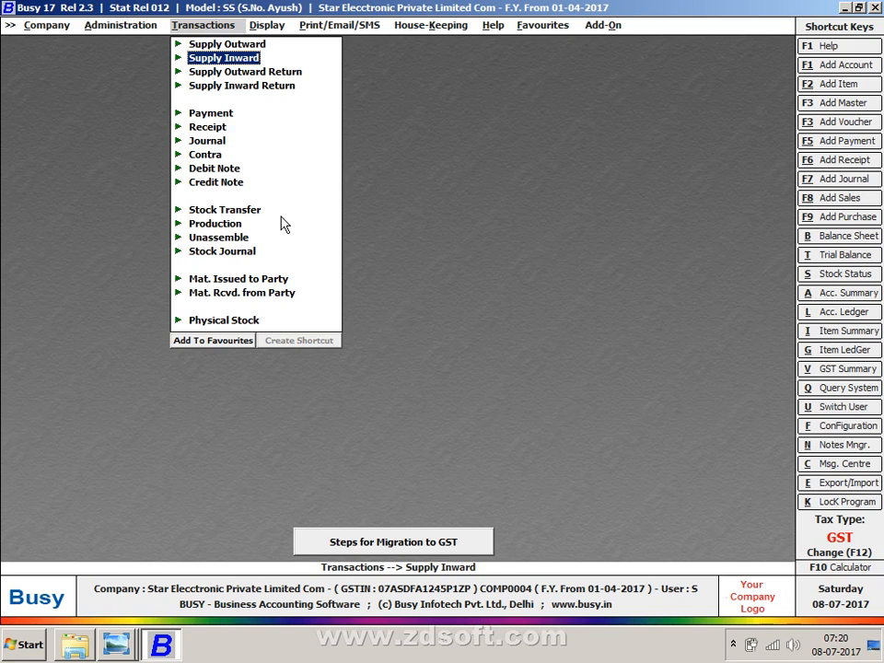
{"action": "key", "text": "Down"}
- Go to Administration > Configuration > Features/Options
{"action": "key", "text": "Left"}
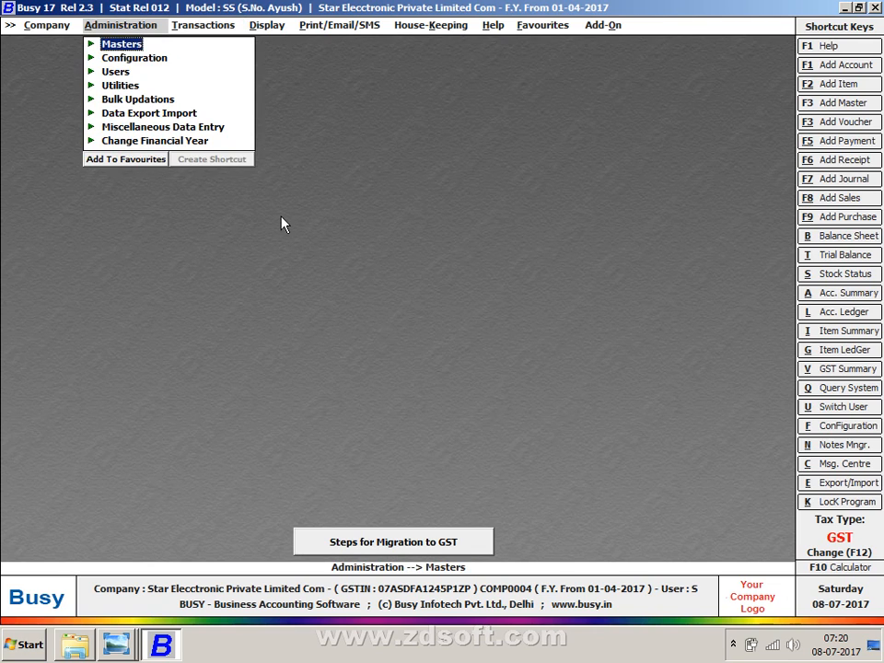
{"action": "key", "text": "Down"}
{"action": "key", "text": "Return"}
{"action": "key", "text": "Return"}
- Enable custom voucher type captions in General settings and rename Supply Outward to SALES
{"action": "key", "text": "Down"}
{"action": "key", "text": "Down"}
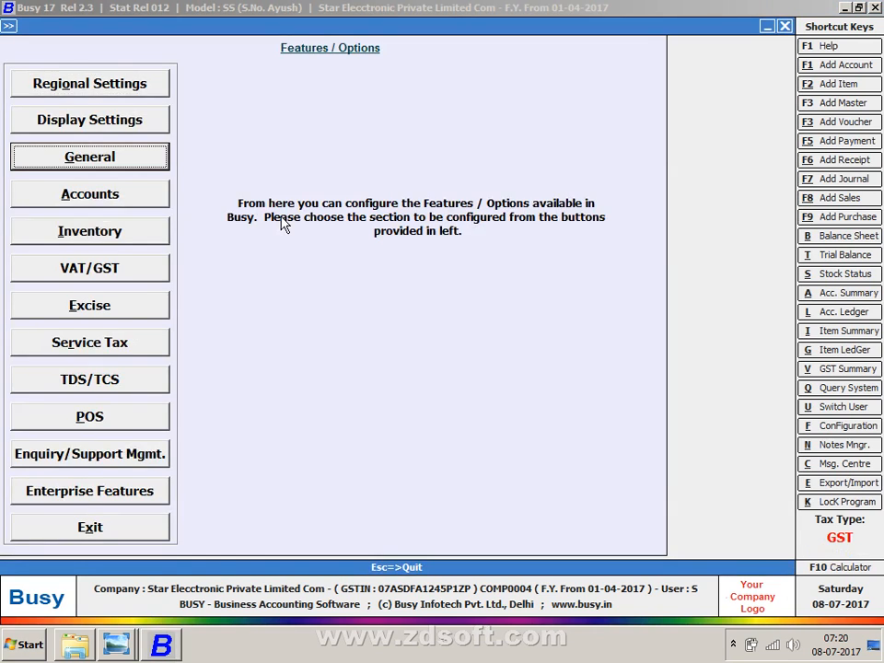
{"action": "key", "text": "Return"}
{"action": "key", "text": "Down"}
{"action": "key", "text": "Down"}
{"action": "key", "text": "Down"}
{"action": "key", "text": "Down"}
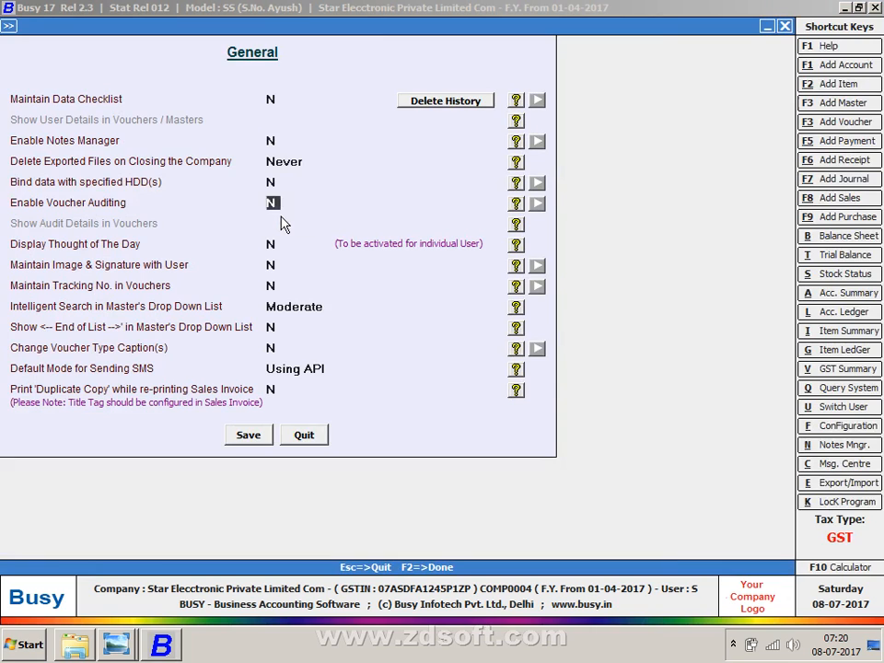
{"action": "key", "text": "Down"}
{"action": "key", "text": "Down"}
{"action": "key", "text": "Down"}
{"action": "key", "text": "Down"}
{"action": "key", "text": "Down"}
{"action": "key", "text": "Down"}
{"action": "key", "text": "y"}
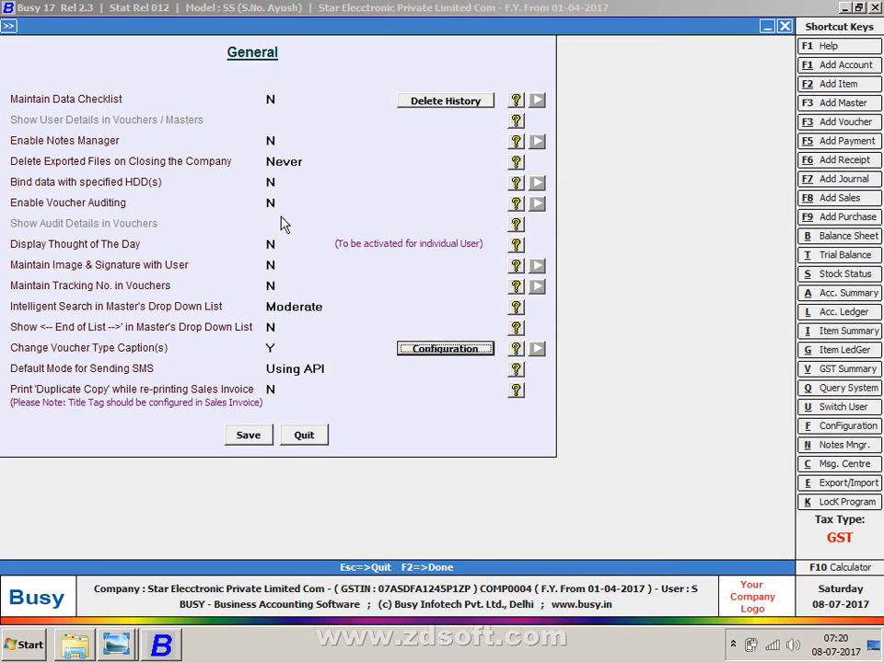
{"action": "key", "text": "Return"}
{"action": "type", "text": "y"}
{"action": "key", "text": "Return"}
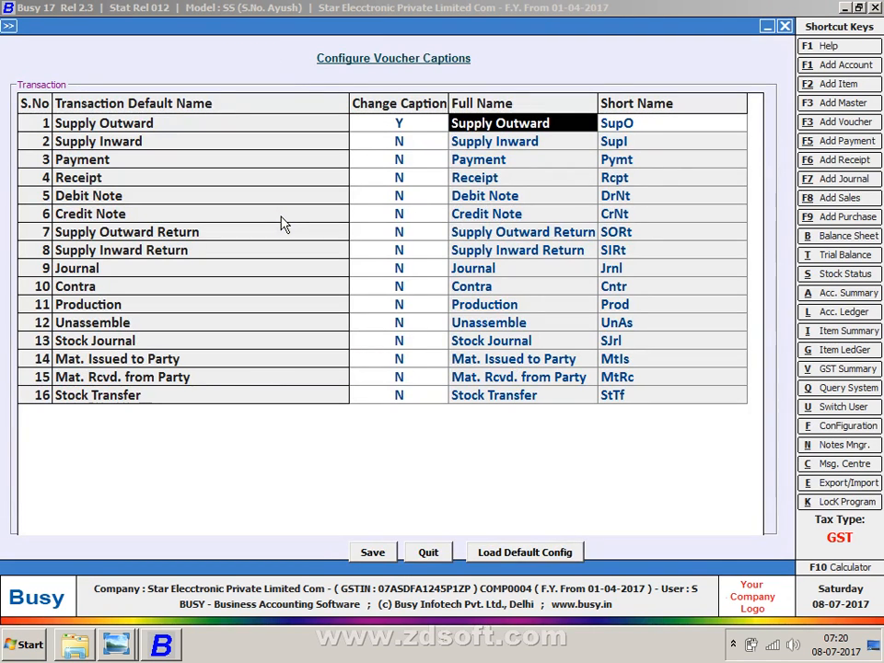
{"action": "key", "text": "Tab"}
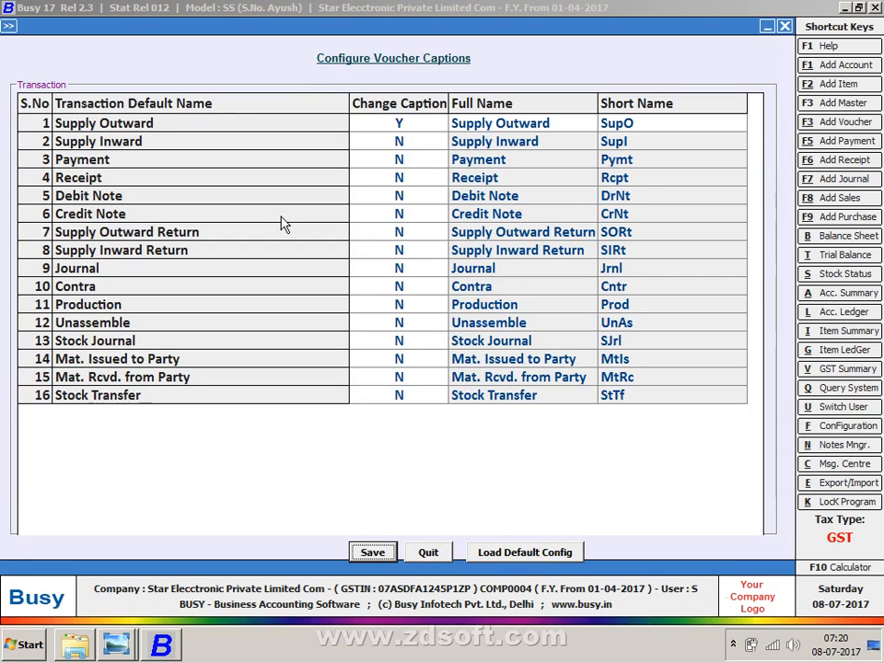
{"action": "key", "text": "Tab"}
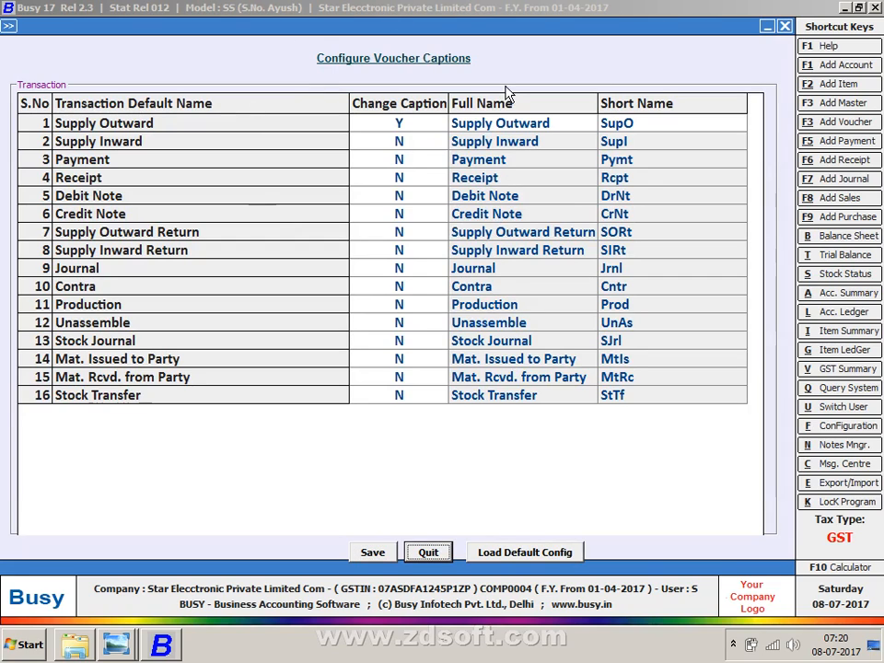
{"action": "left_click", "coordinate": [497, 126]}
{"action": "type", "text": "SALES"}
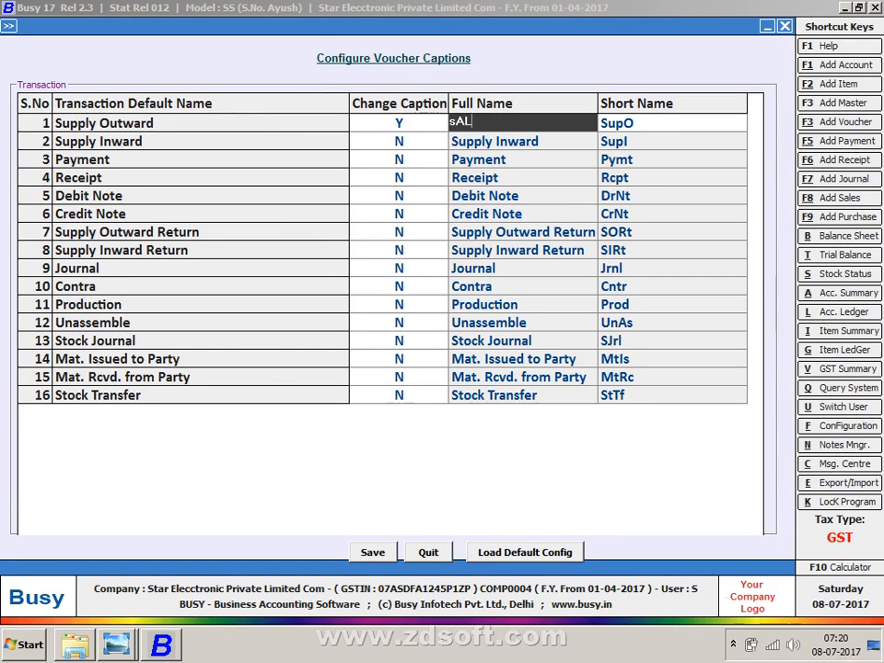
{"action": "key", "text": "Return"}
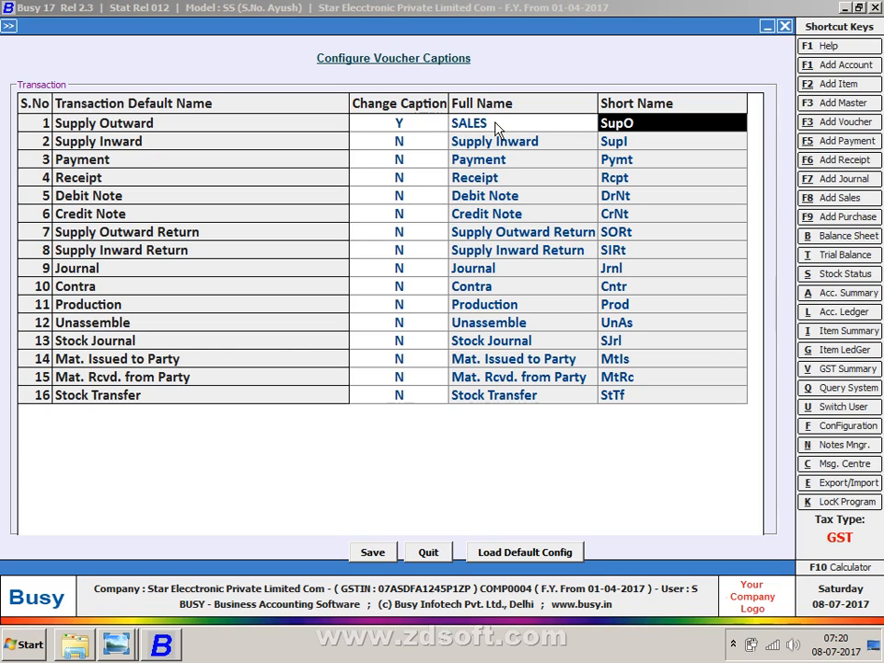
- Rename Supply Inward to Purchases, save the captions, and return to the main menu
{"action": "key", "text": "Return"}
{"action": "type", "text": "Y"}
{"action": "key", "text": "Return"}
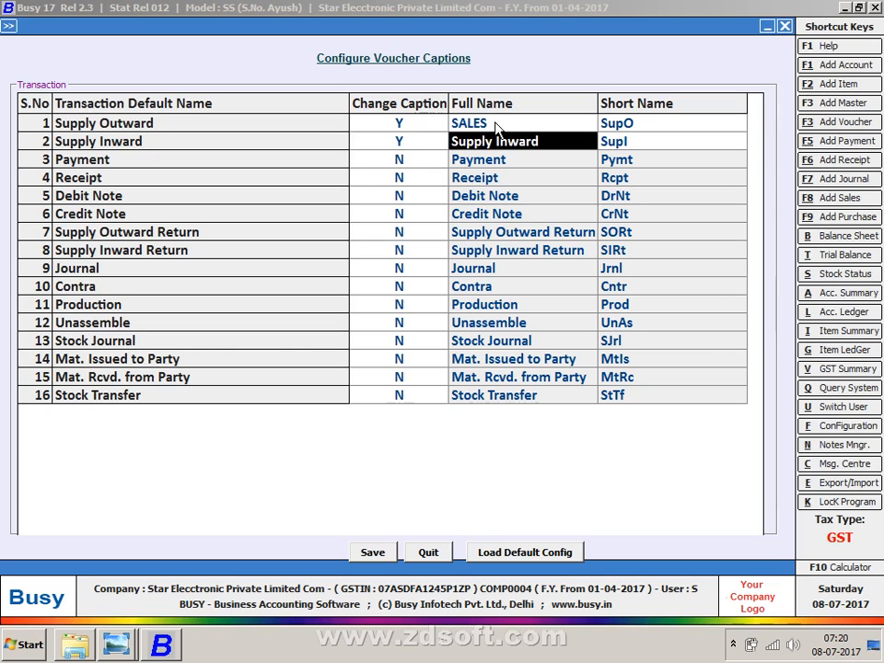
{"action": "type", "text": "pUR"}
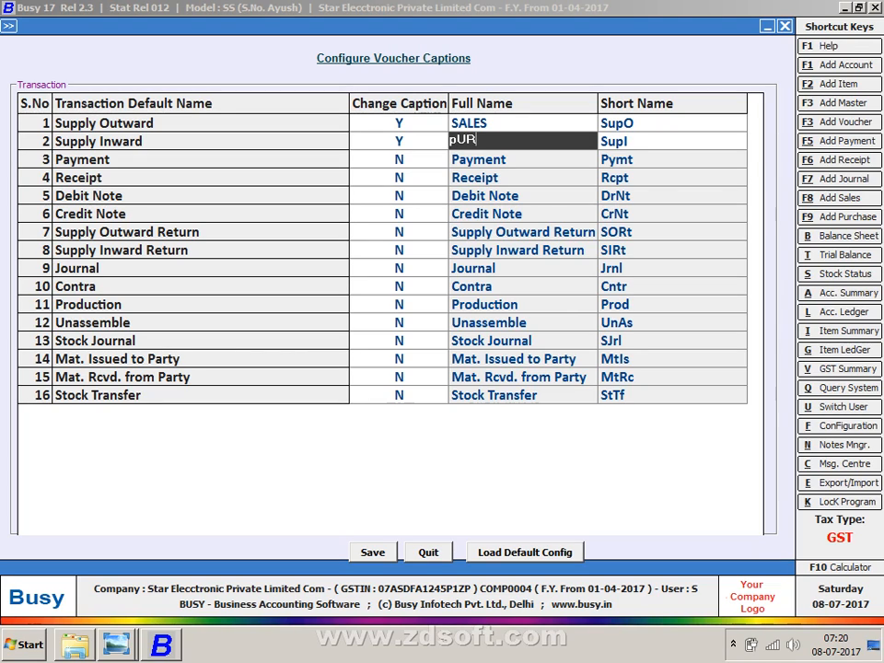
{"action": "key", "text": "BackSpace"}
{"action": "key", "text": "BackSpace"}
{"action": "type", "text": "Purchases"}
{"action": "key", "text": "Return"}
{"action": "key", "text": "F2"}
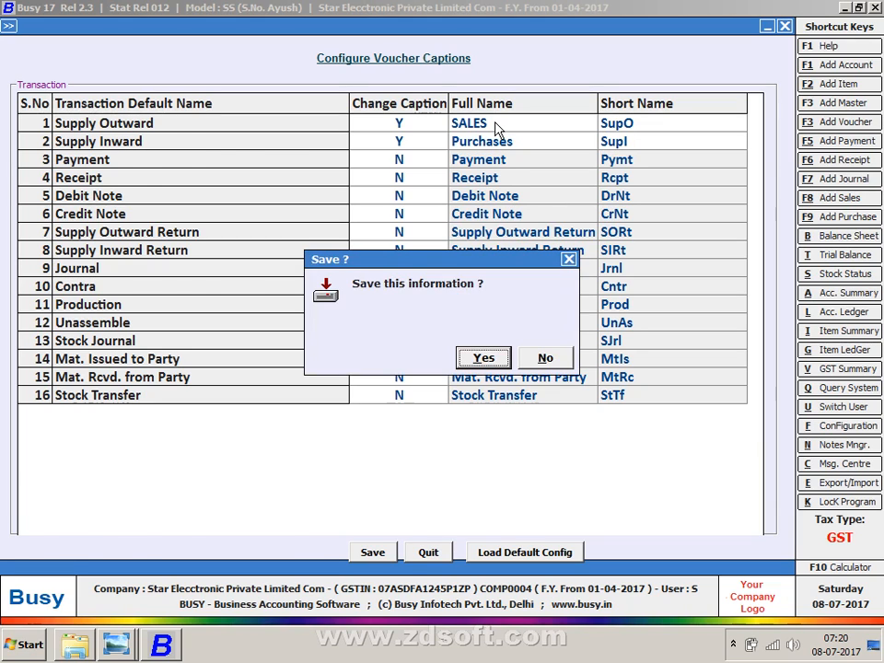
{"action": "key", "text": "Return"}
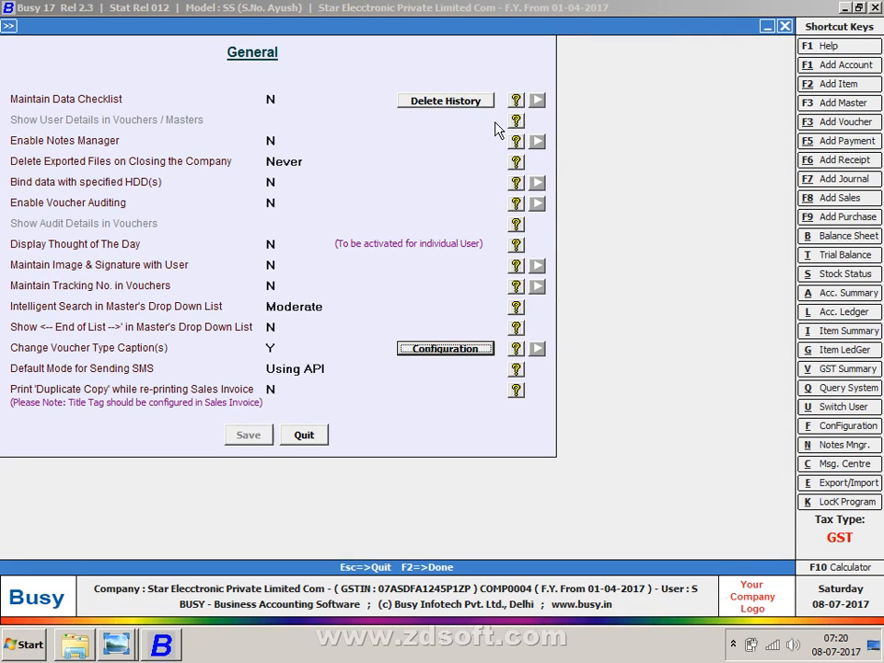
{"action": "key", "text": "Escape"}
{"action": "key", "text": "Escape"}
{"action": "key", "text": "Right"}
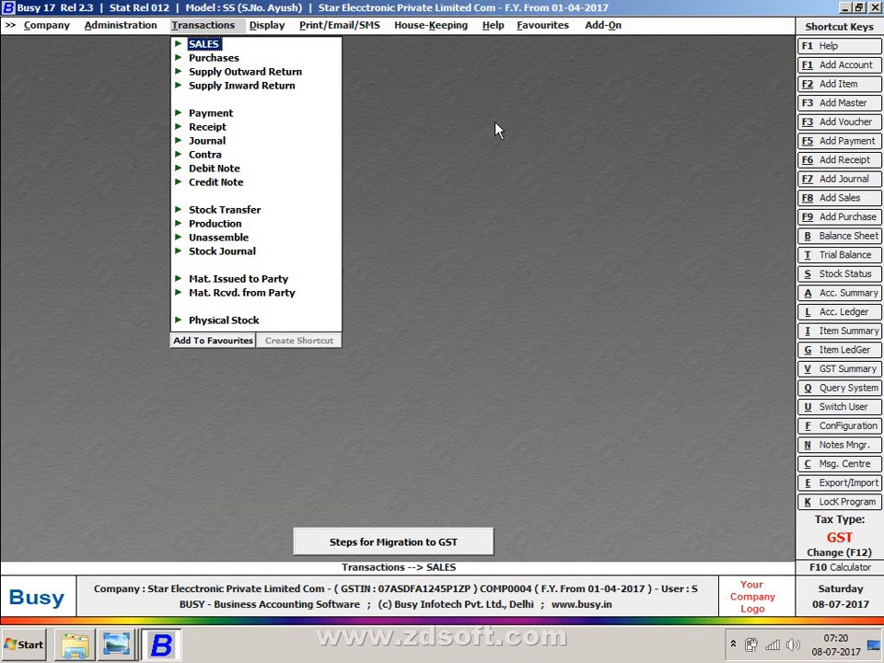
- Start a new Purchases voucher and review its Main and RCM series options
{"action": "key", "text": "Down"}
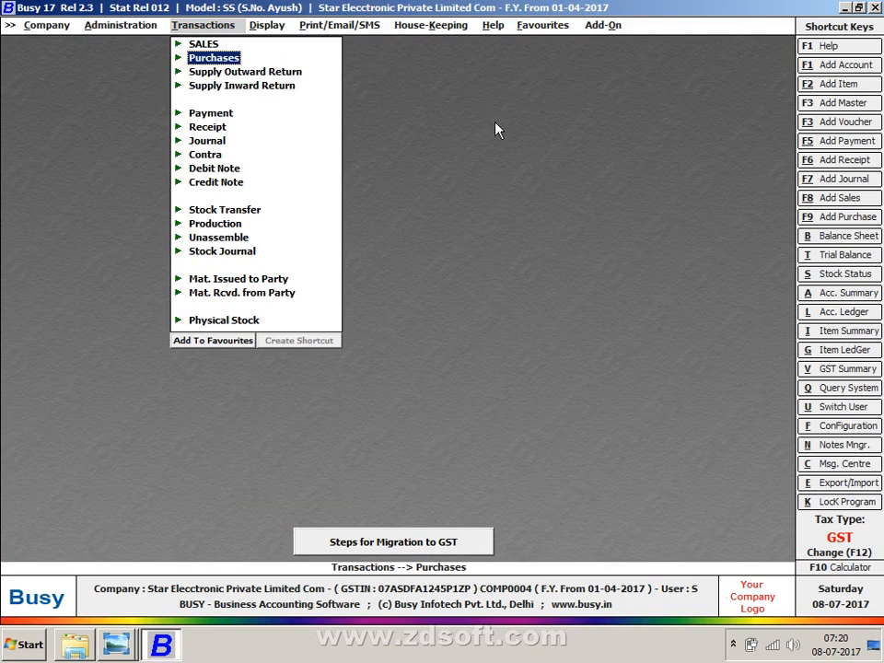
{"action": "key", "text": "Return"}
{"action": "key", "text": "Return"}
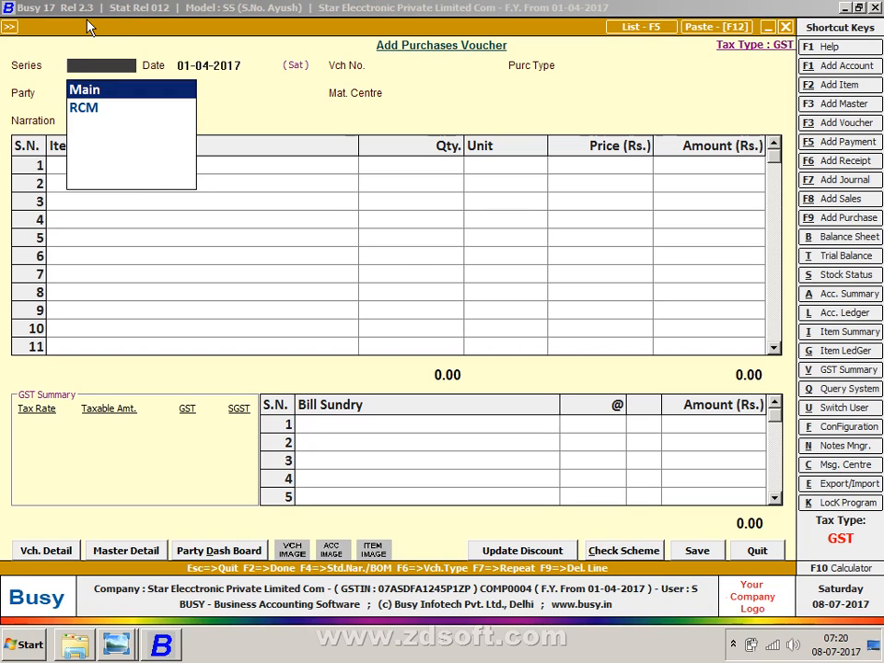
{"action": "key", "text": "Down"}
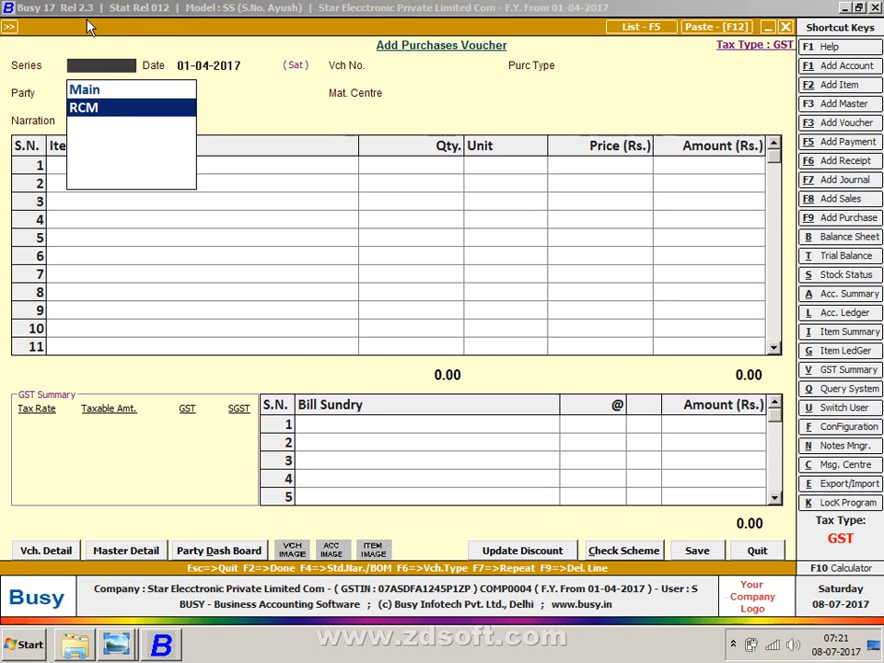
{"action": "key", "text": "Escape"}
{"action": "key", "text": "Escape"}
{"action": "key", "text": "Escape"}
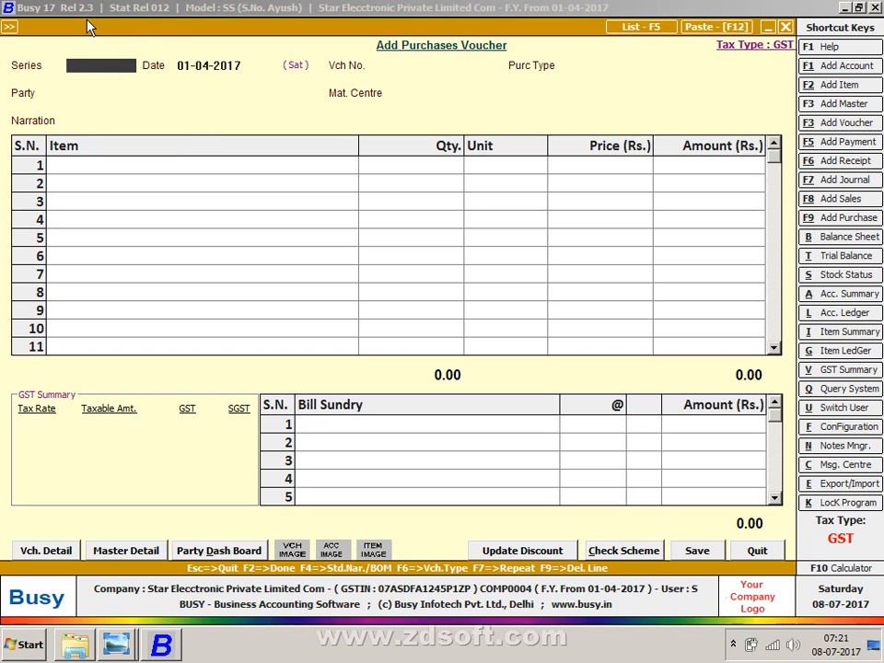
- Glance at a new SALES voucher, then reopen a new Purchases voucher
{"action": "key", "text": "Up"}
{"action": "key", "text": "Return"}
{"action": "key", "text": "Return"}
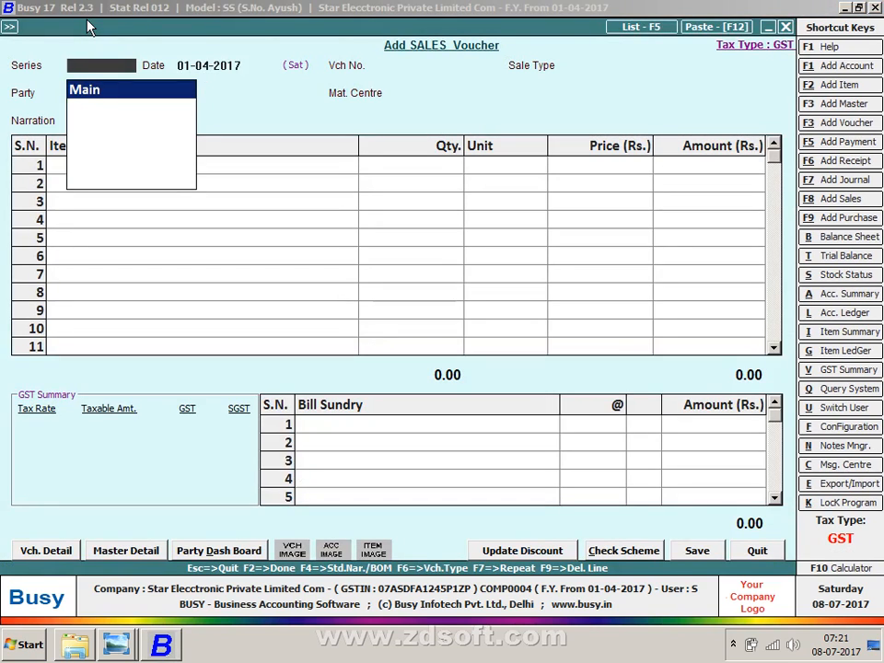
{"action": "key", "text": "Escape"}
{"action": "key", "text": "Escape"}
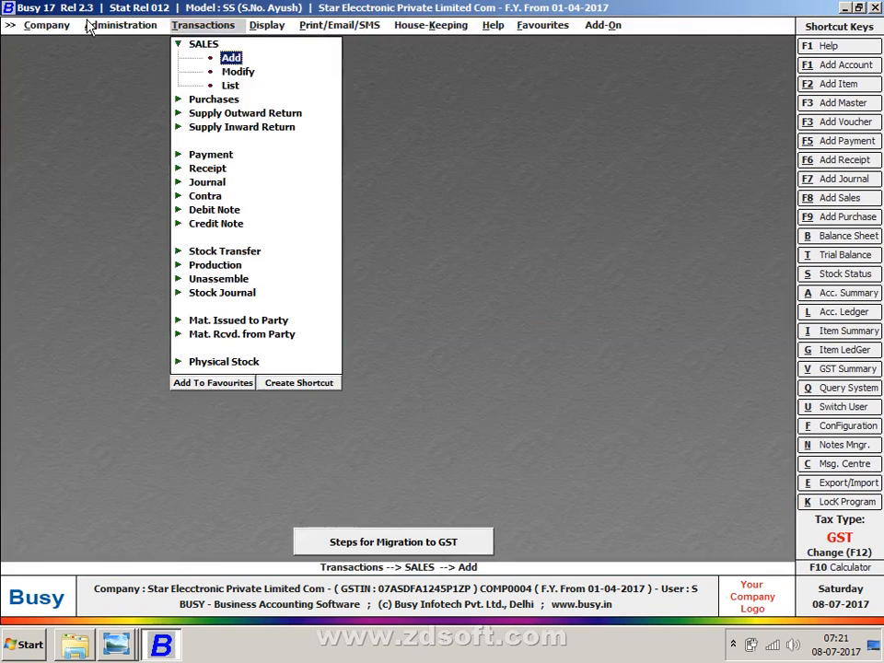
{"action": "key", "text": "Escape"}
{"action": "key", "text": "Down"}
{"action": "key", "text": "Return"}
{"action": "key", "text": "Return"}
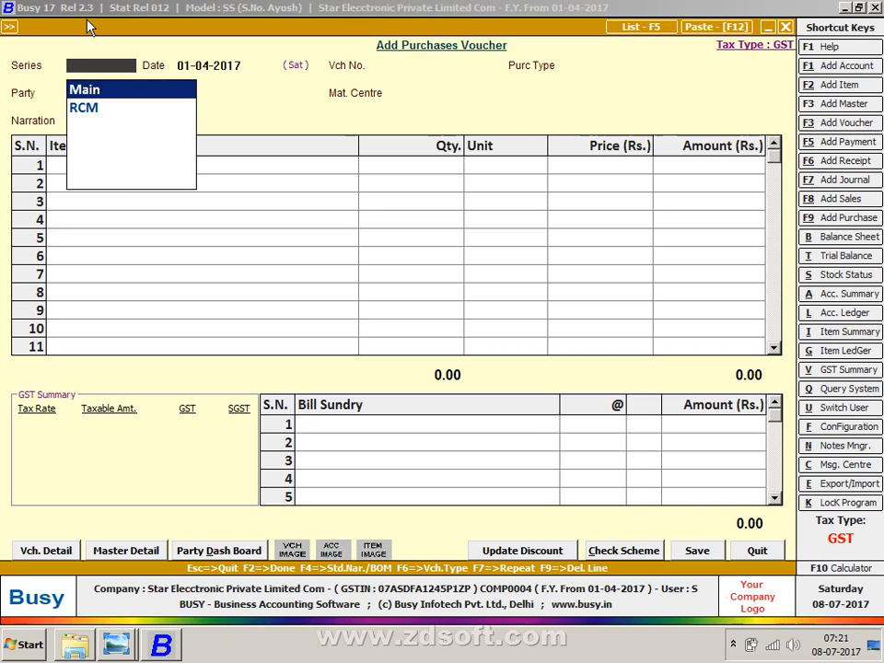
- Choose the Main series and get past the pre-GST date warning
{"action": "key", "text": "Down"}
{"action": "key", "text": "Up"}
{"action": "key", "text": "Return"}
{"action": "key", "text": "alt+Tab"}
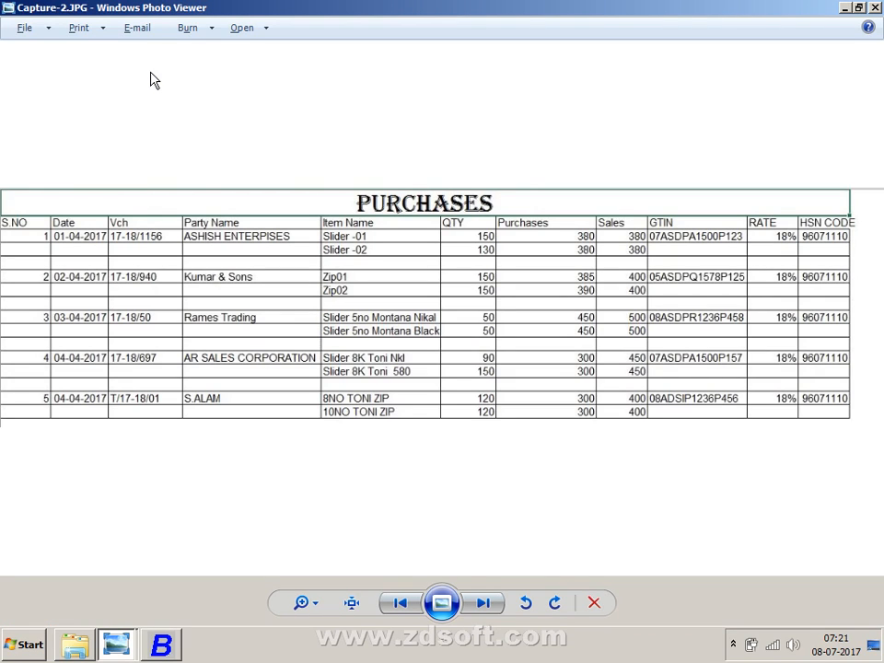
{"action": "key", "text": "alt+Tab"}
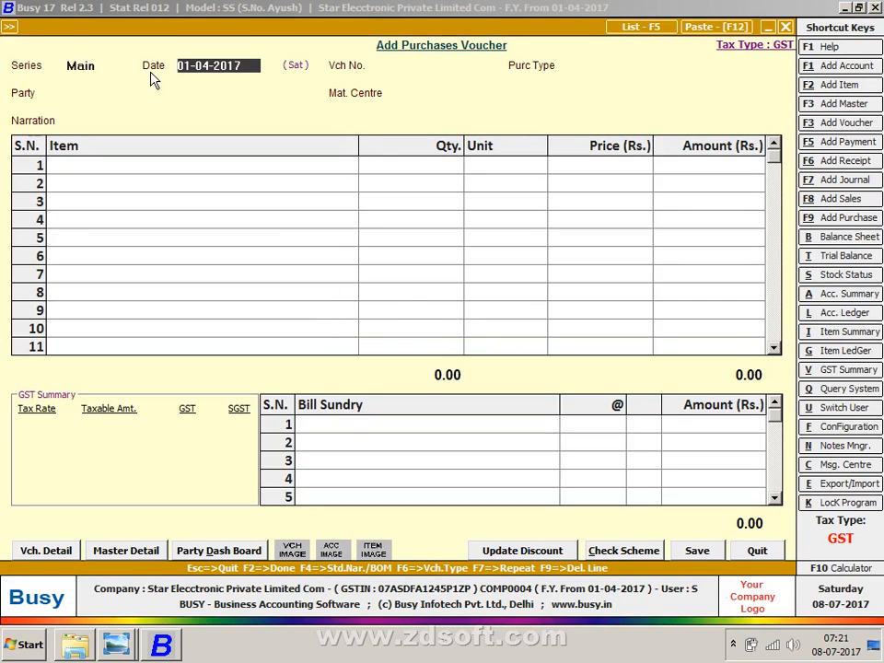
{"action": "key", "text": "Return"}
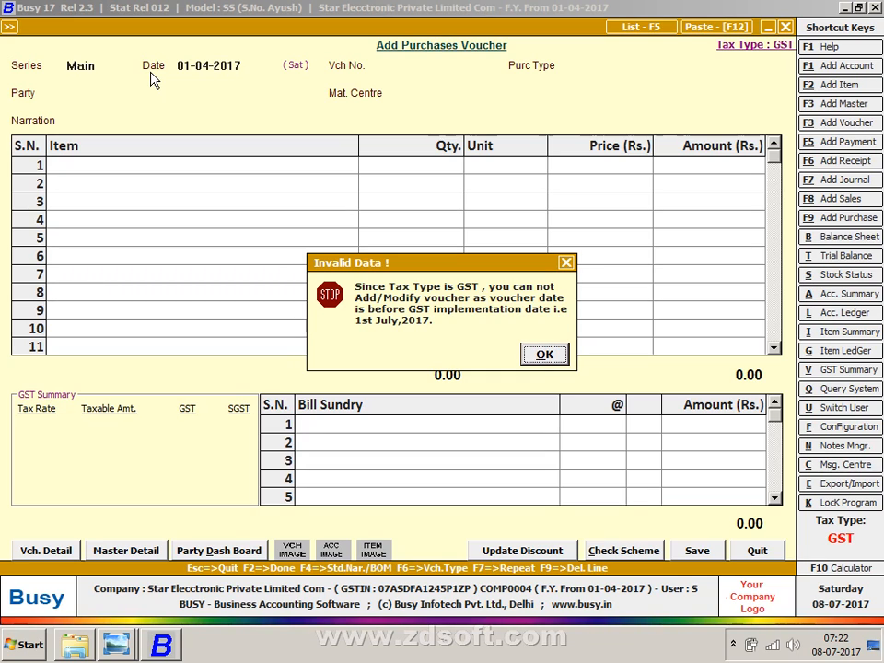
{"action": "key", "text": "Return"}
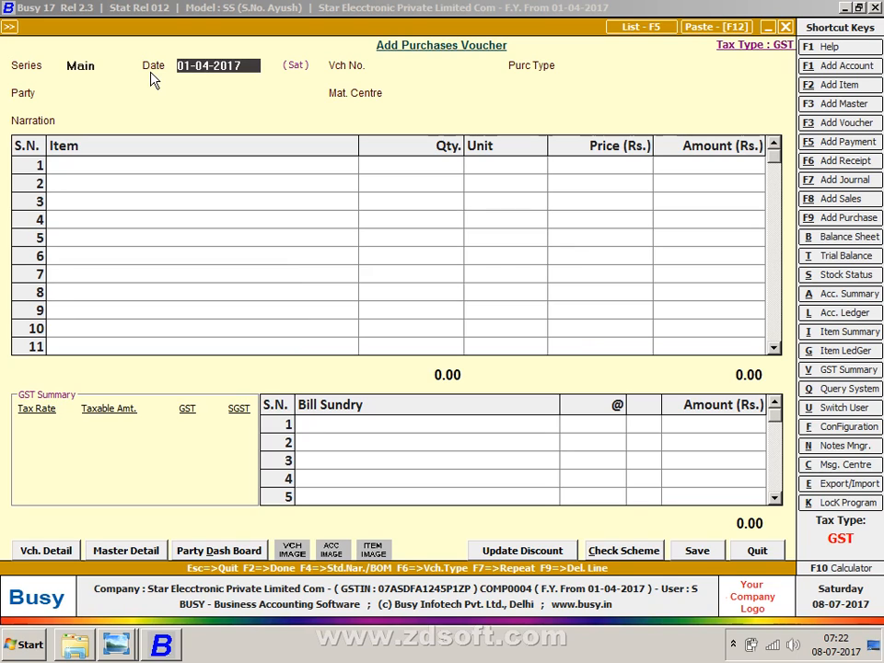
- Set the voucher date to 01-07-2017
{"action": "type", "text": "01-7"}
{"action": "key", "text": "Return"}
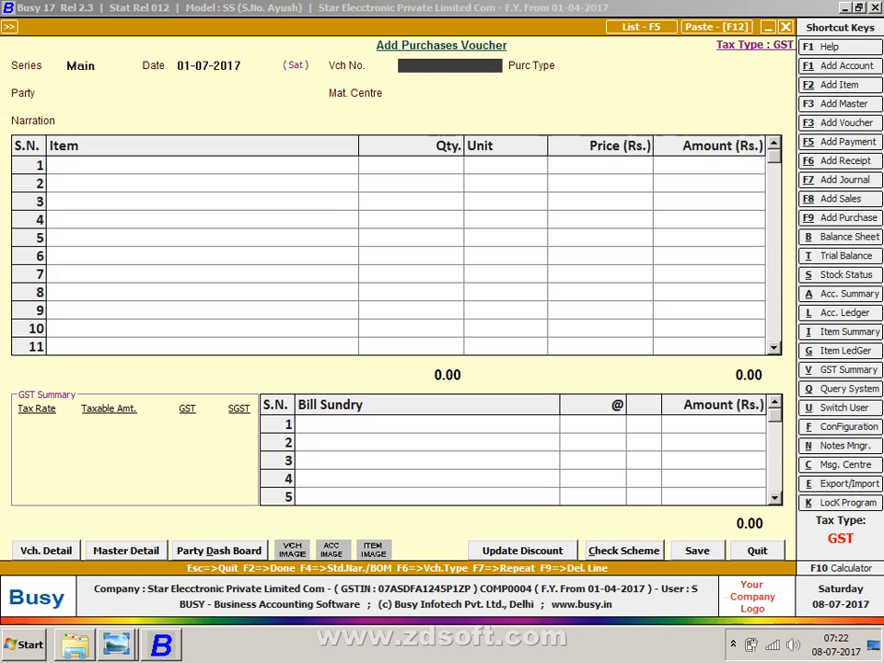
{"action": "key", "text": "Up"}
{"action": "type", "text": "30-6"}
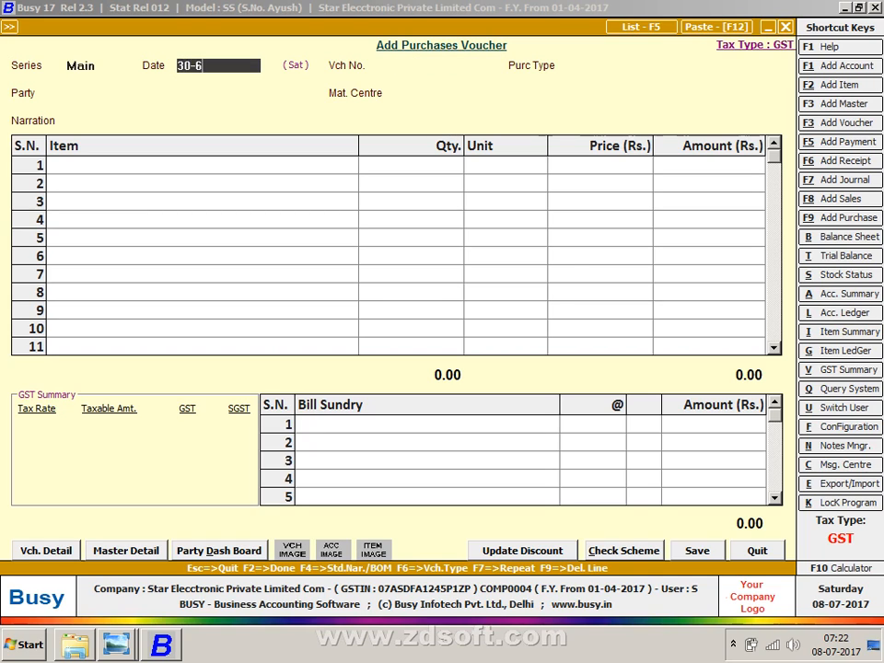
{"action": "key", "text": "Return"}
{"action": "key", "text": "Return"}
{"action": "type", "text": "1-7"}
{"action": "key", "text": "Return"}
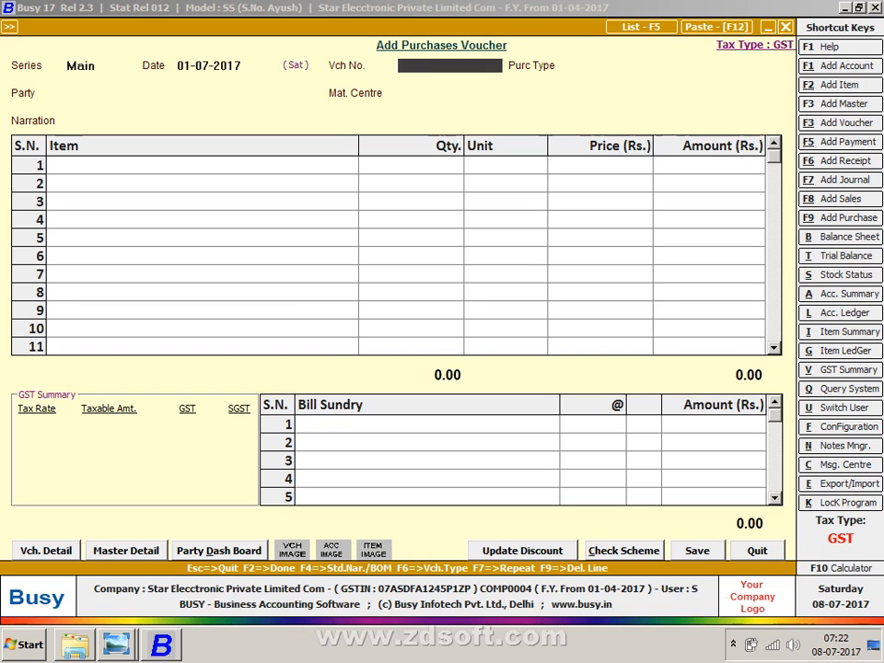
- Begin the voucher number 17-18/, checking it against the purchases list image
{"action": "key", "text": "alt+Tab"}
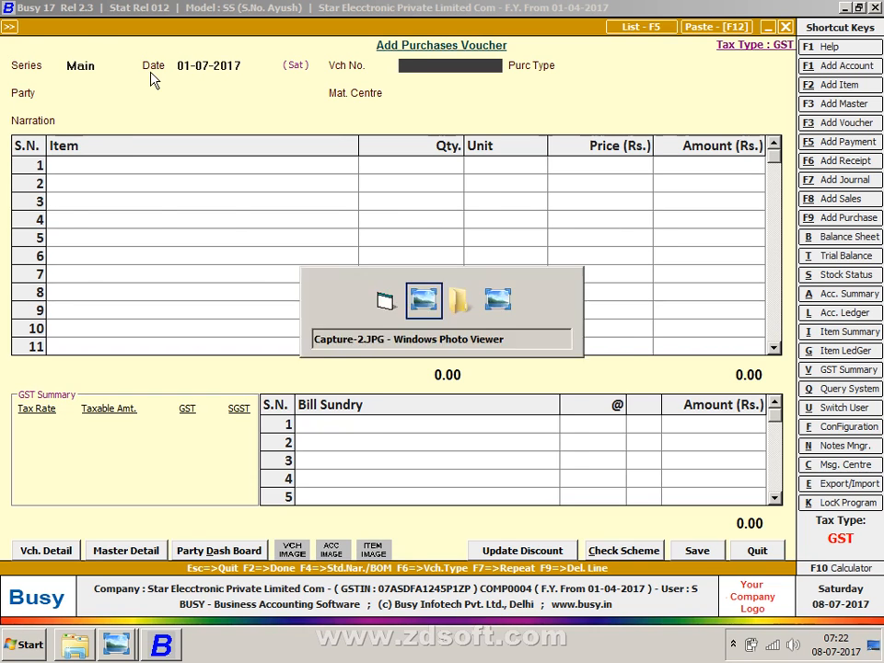
{"action": "key", "text": "alt+Tab"}
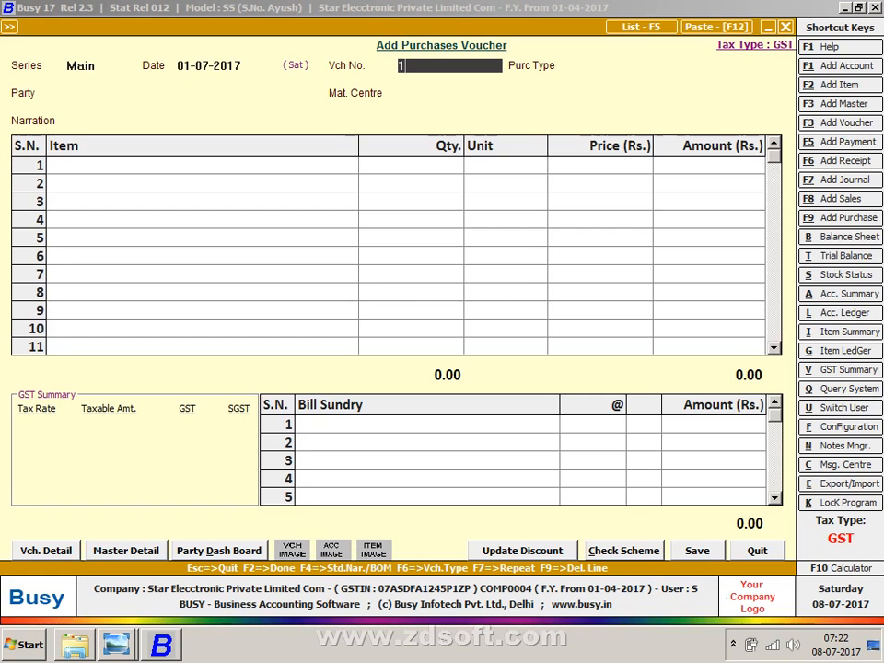
{"action": "type", "text": "17-18/"}
{"action": "key", "text": "alt+Tab"}
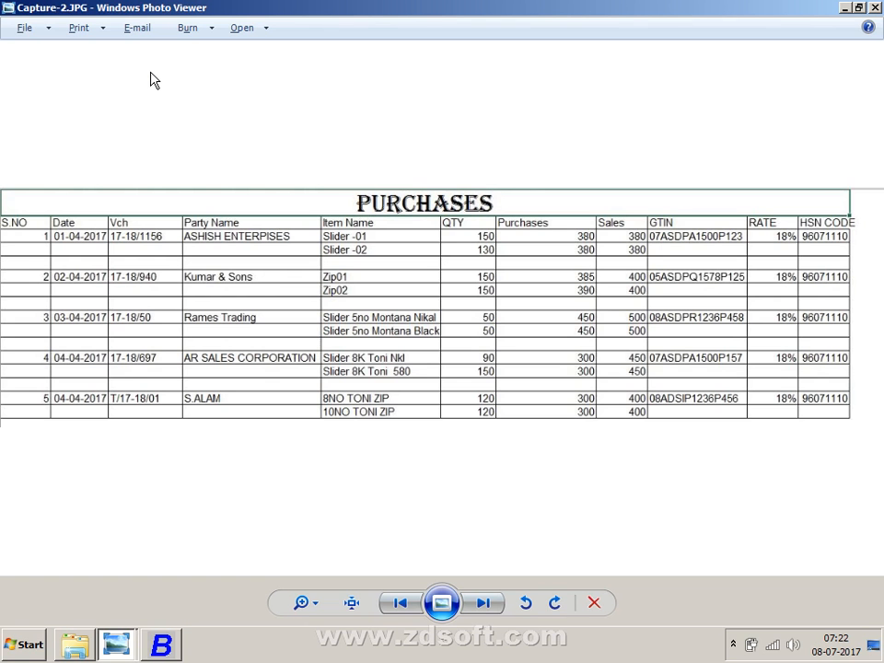
{"action": "key", "text": "alt+Tab"}
- Complete the voucher number as 17-18/1156
{"action": "type", "text": "1156"}
{"action": "key", "text": "Return"}
{"action": "key", "text": "alt+Tab"}
{"action": "key", "text": "alt+Tab"}
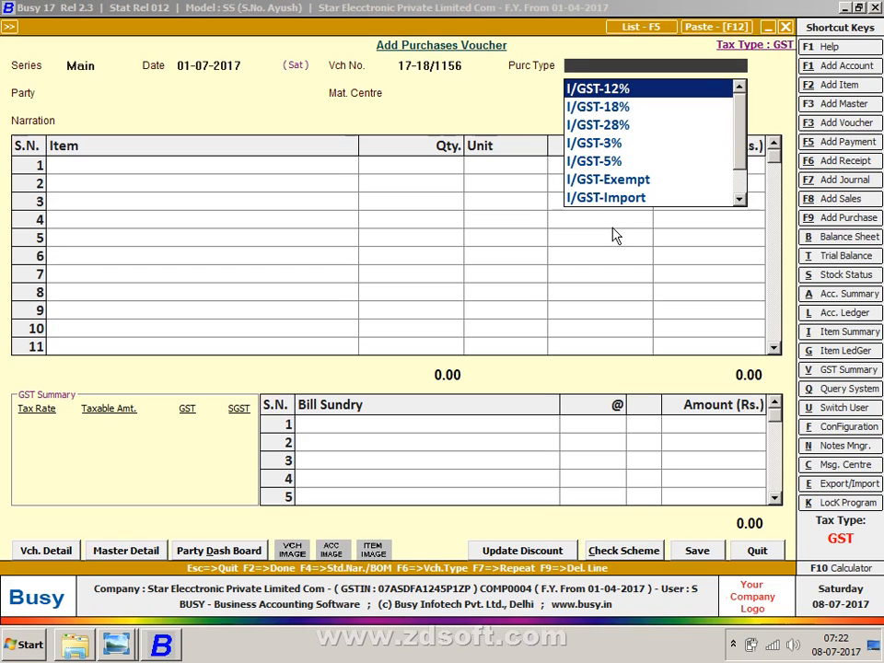
- Set the purchase type to L/GST-18% and start a new party account
{"action": "key", "text": "l"}
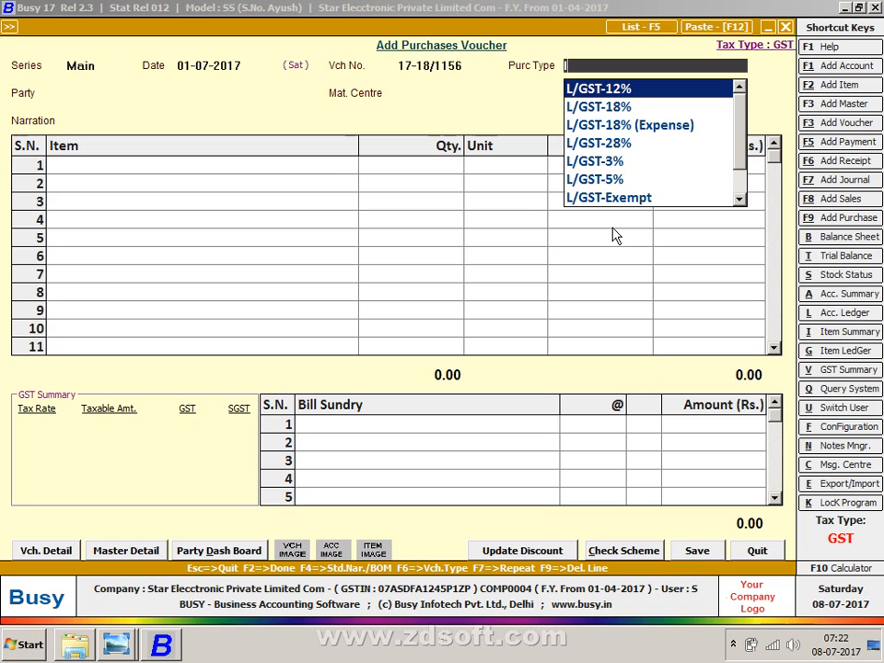
{"action": "key", "text": "Down"}
{"action": "key", "text": "Down"}
{"action": "key", "text": "Up"}
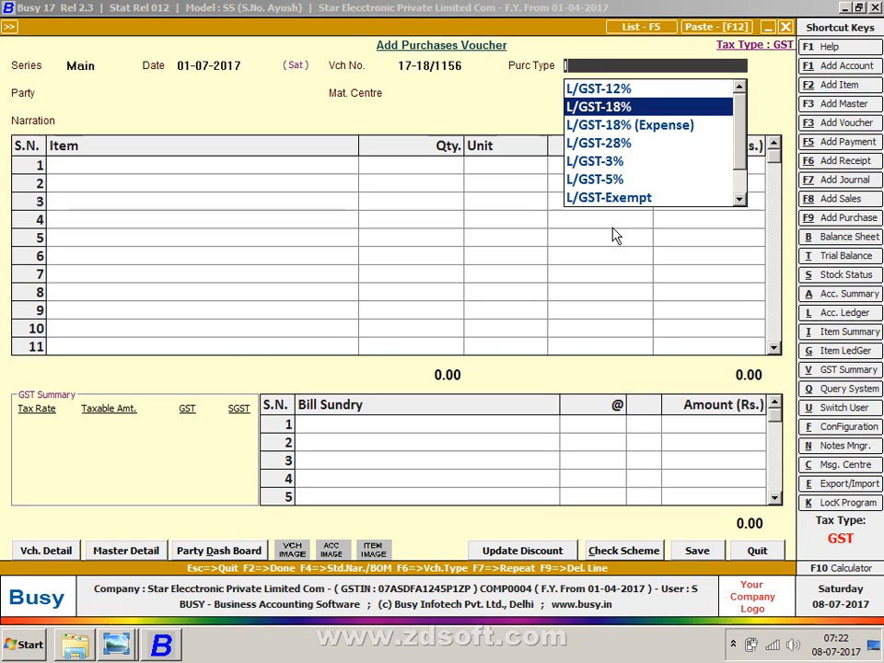
{"action": "key", "text": "Return"}
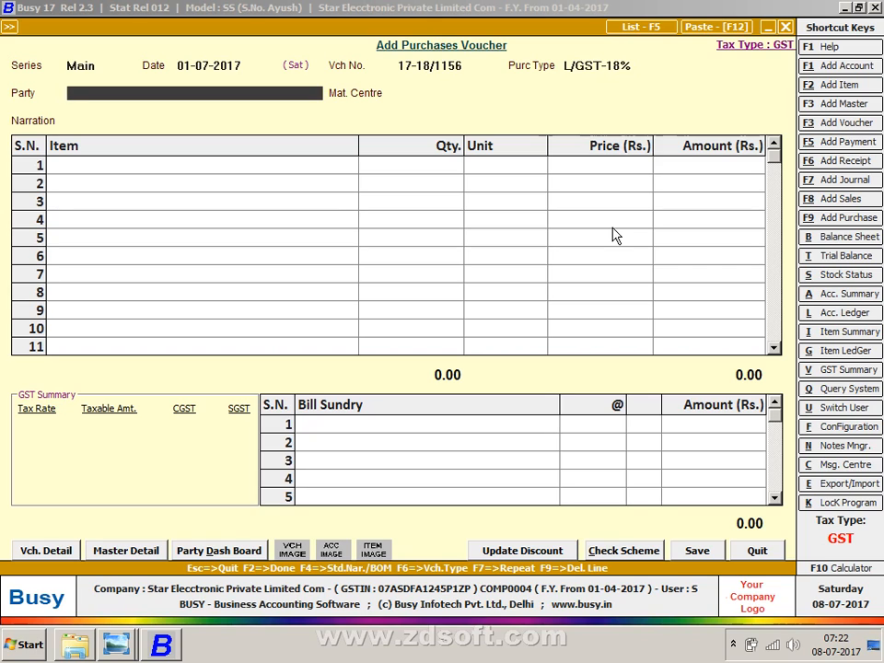
{"action": "key", "text": "F1"}
- Name the new account ASHISH ENTERPRISES under Sundry Creditors and move to its GSTIN field
{"action": "type", "text": "as=="}
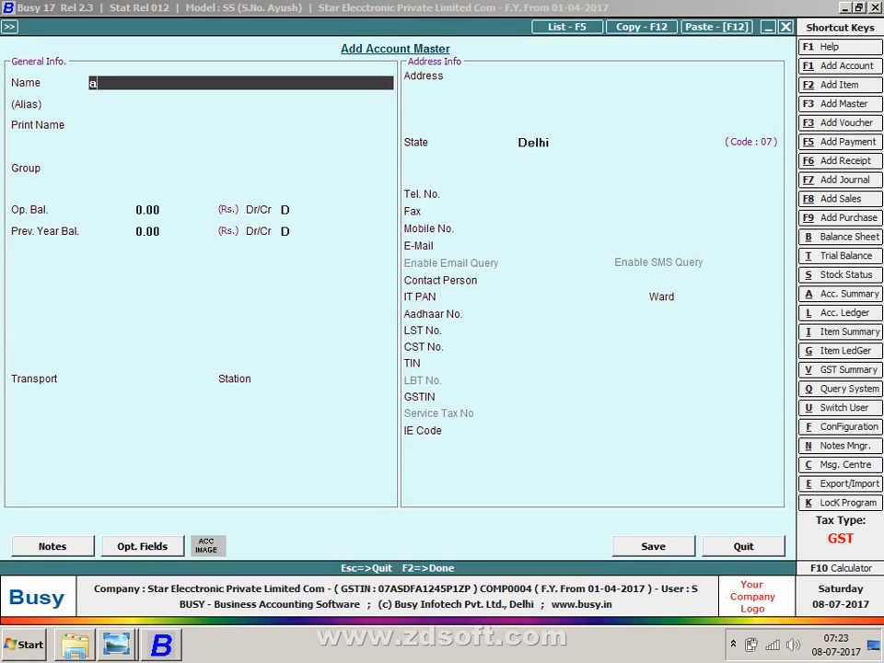
{"action": "key", "text": "BackSpace"}
{"action": "key", "text": "BackSpace"}
{"action": "key", "text": "BackSpace"}
{"action": "key", "text": "BackSpace"}
{"action": "type", "text": "ASHISH ENTERPRISES"}
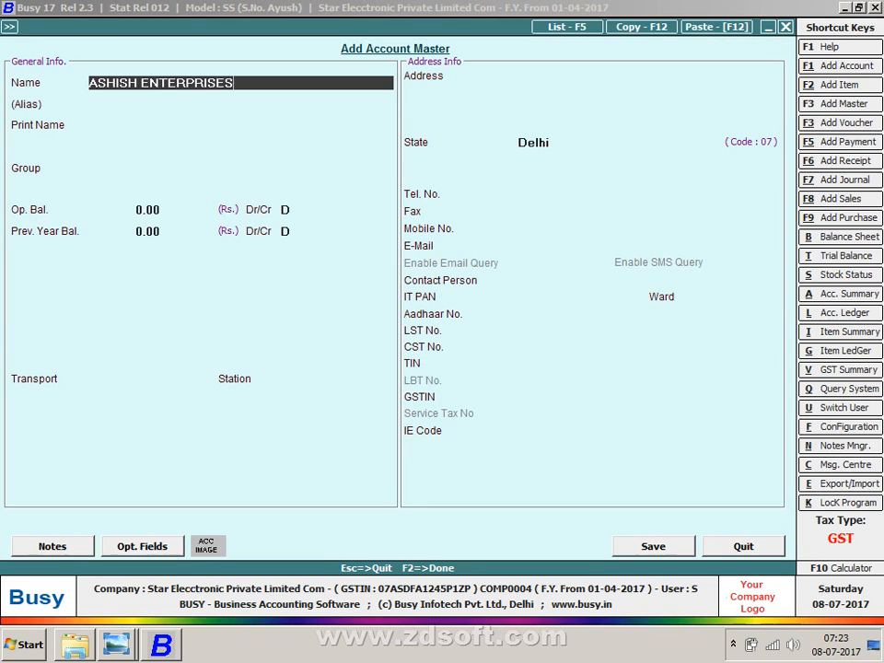
{"action": "key", "text": "Return"}
{"action": "key", "text": "Return"}
{"action": "type", "text": "SUN"}
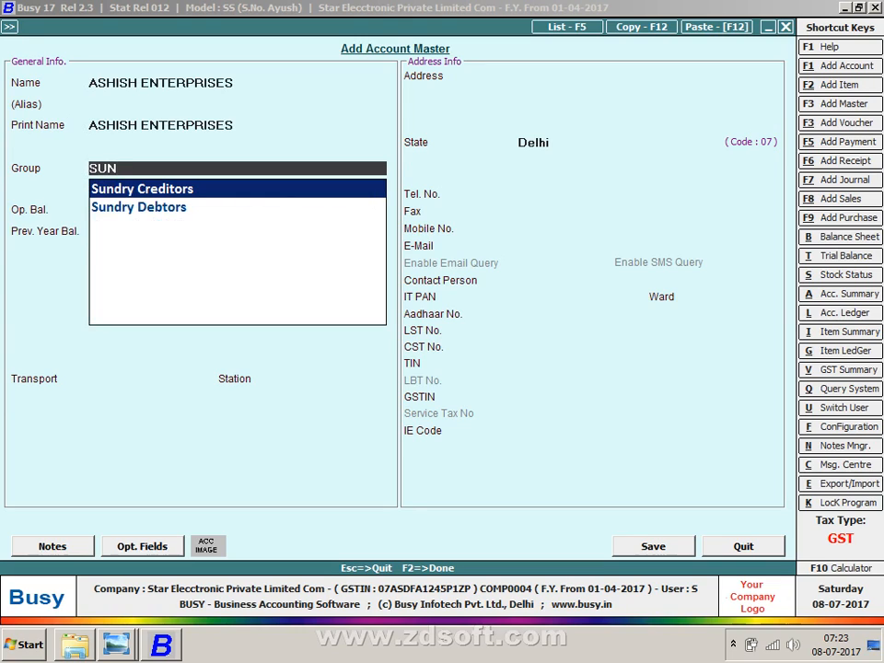
{"action": "key", "text": "Return"}
{"action": "key", "text": "Return"}
{"action": "key", "text": "Return"}
{"action": "type", "text": "N"}
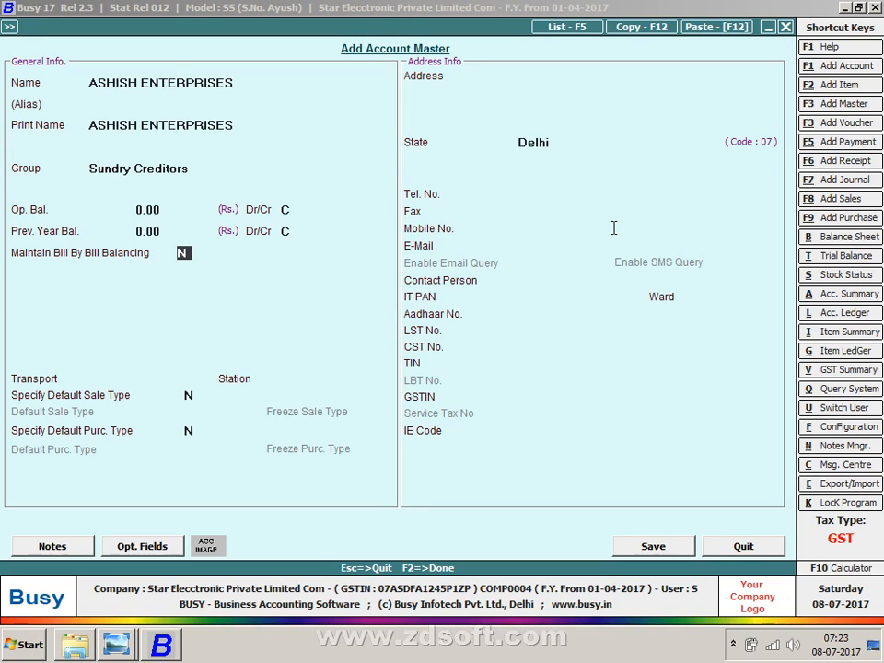
{"action": "key", "text": "Return"}
{"action": "key", "text": "Return"}
{"action": "key", "text": "Return"}
{"action": "key", "text": "Return"}
{"action": "key", "text": "Return"}
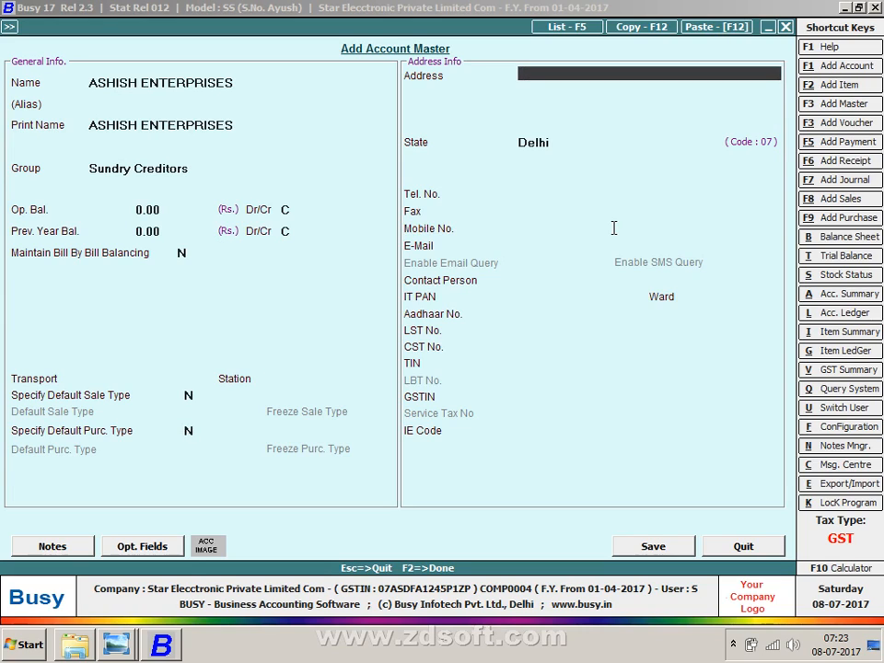
{"action": "key", "text": "Return"}
{"action": "key", "text": "Return"}
{"action": "key", "text": "Return"}
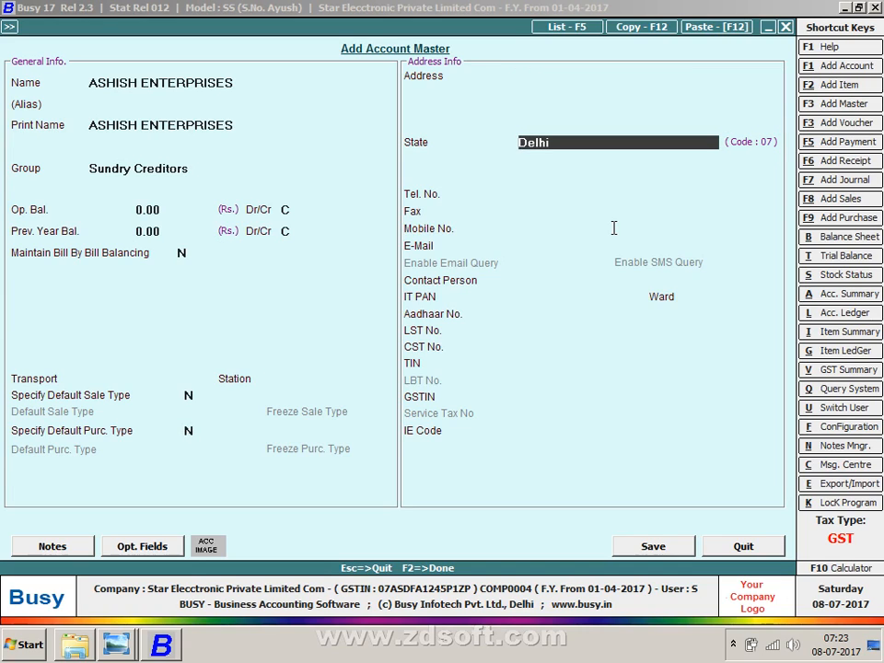
{"action": "key", "text": "Return"}
{"action": "key", "text": "Return"}
{"action": "key", "text": "Return"}
{"action": "key", "text": "Return"}
{"action": "key", "text": "Return"}
{"action": "key", "text": "Return"}
{"action": "key", "text": "Return"}
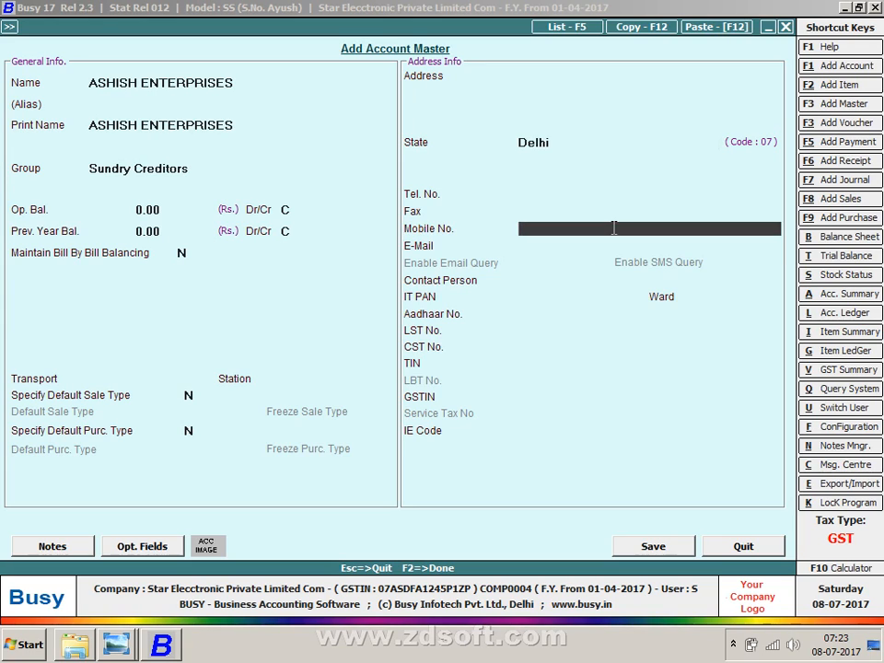
{"action": "key", "text": "Return"}
{"action": "key", "text": "Return"}
{"action": "key", "text": "Return"}
{"action": "key", "text": "Return"}
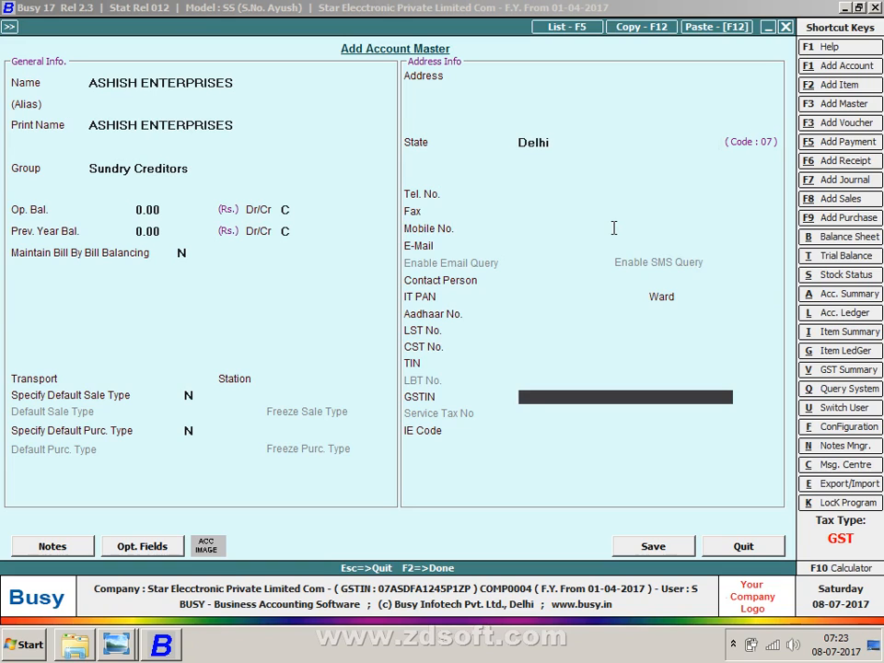
- Type the supplier's GSTIN from the purchases list image, correcting its final characters
{"action": "type", "text": "07A"}
{"action": "key", "text": "alt+Tab"}
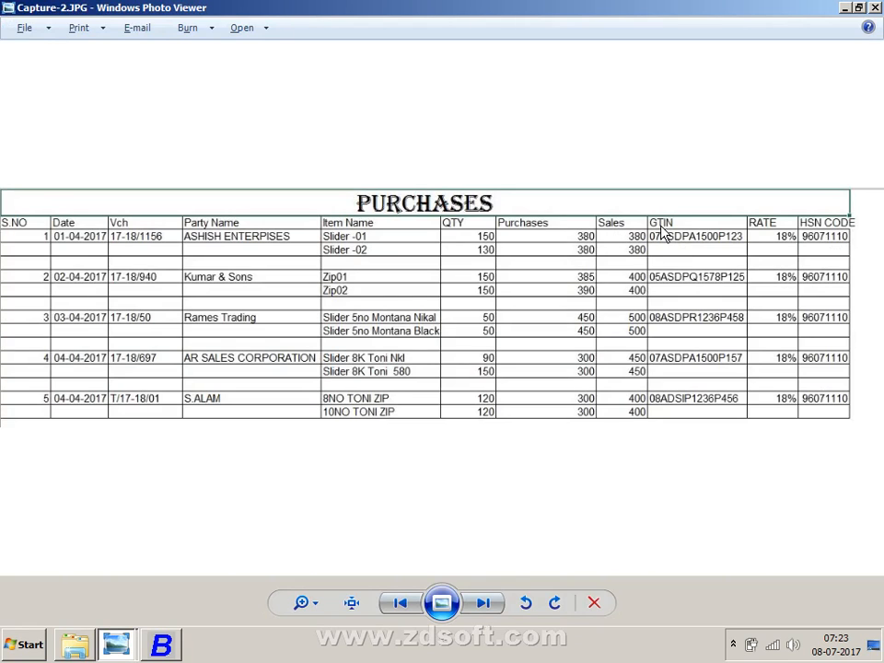
{"action": "key", "text": "alt+Tab"}
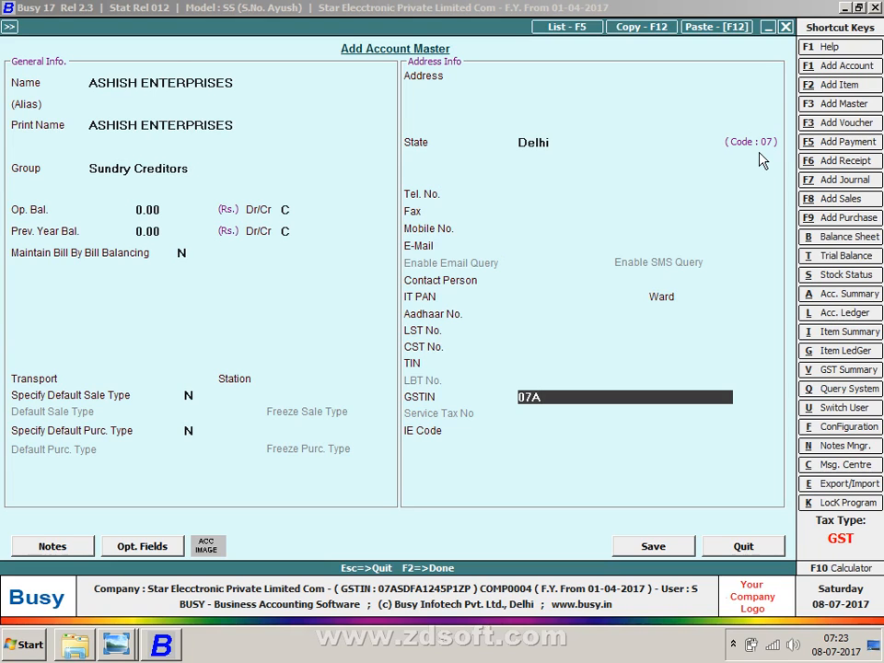
{"action": "key", "text": "alt+Tab"}
{"action": "key", "text": "alt+Tab"}
{"action": "type", "text": "SD"}
{"action": "key", "text": "alt+Tab"}
{"action": "key", "text": "alt+Tab"}
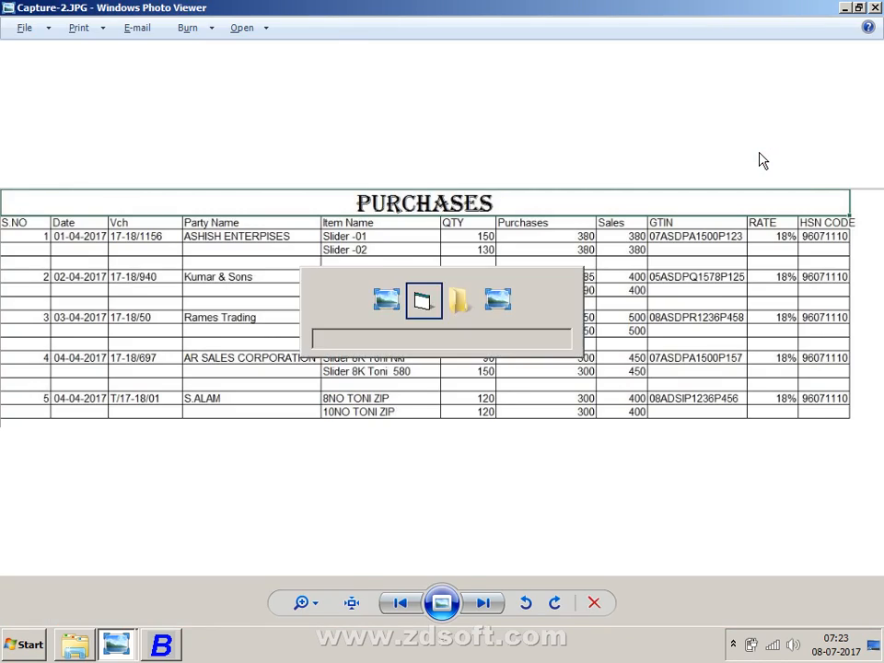
{"action": "type", "text": "PA"}
{"action": "key", "text": "alt+Tab"}
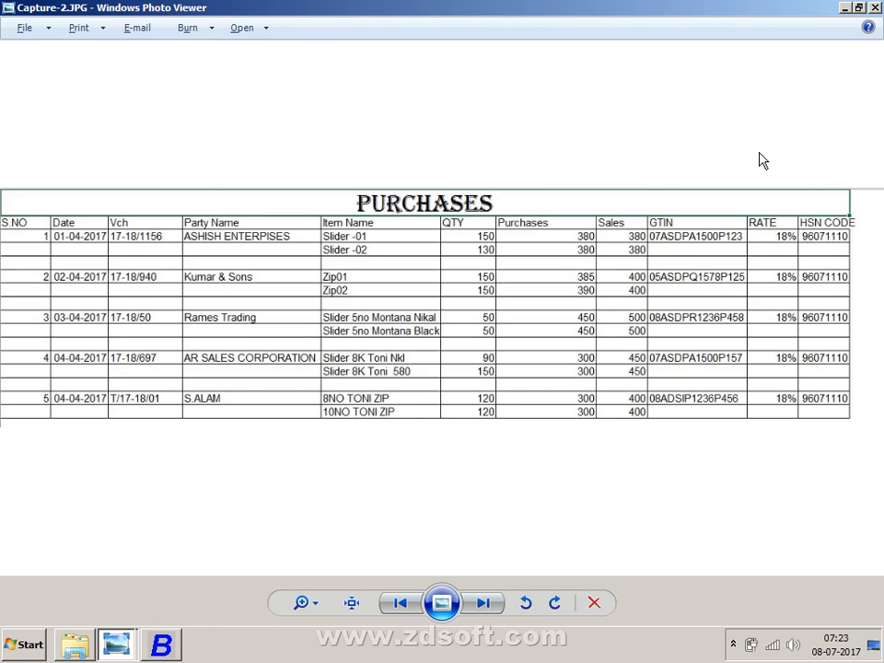
{"action": "key", "text": "alt+Tab"}
{"action": "type", "text": "150"}
{"action": "key", "text": "alt+Tab"}
{"action": "key", "text": "alt+Tab"}
{"action": "type", "text": "0P123"}
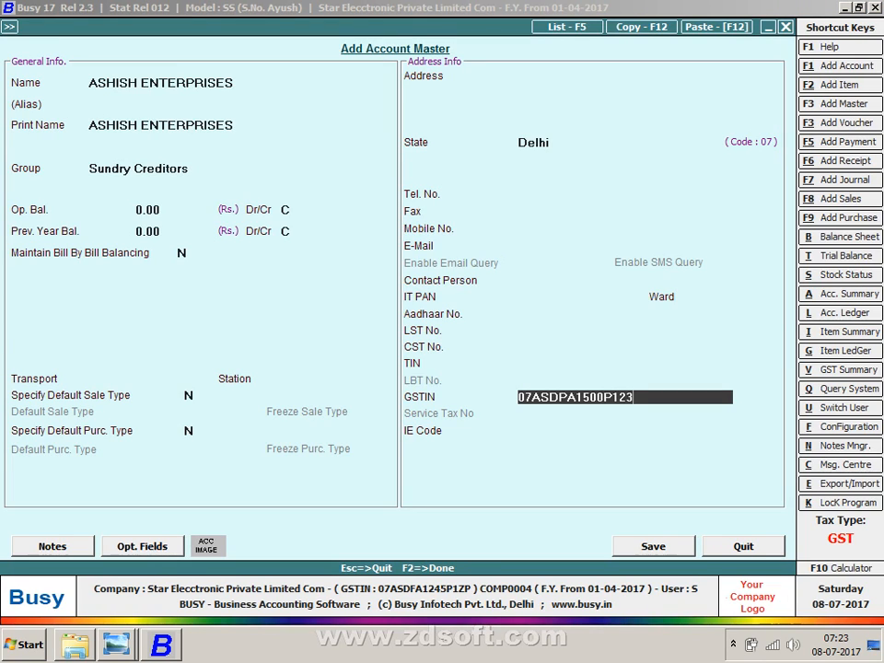
{"action": "key", "text": "BackSpace"}
{"action": "key", "text": "BackSpace"}
{"action": "key", "text": "BackSpace"}
{"action": "type", "text": "2"}
{"action": "key", "text": "BackSpace"}
{"action": "type", "text": "3"}
{"action": "key", "text": "BackSpace"}
{"action": "type", "text": "4"}
{"action": "key", "text": "BackSpace"}
{"action": "type", "text": "1Z1"}
- Save the supplier account and accept Main Store as the material centre
{"action": "key", "text": "Return"}
{"action": "key", "text": "Return"}
{"action": "key", "text": "Return"}
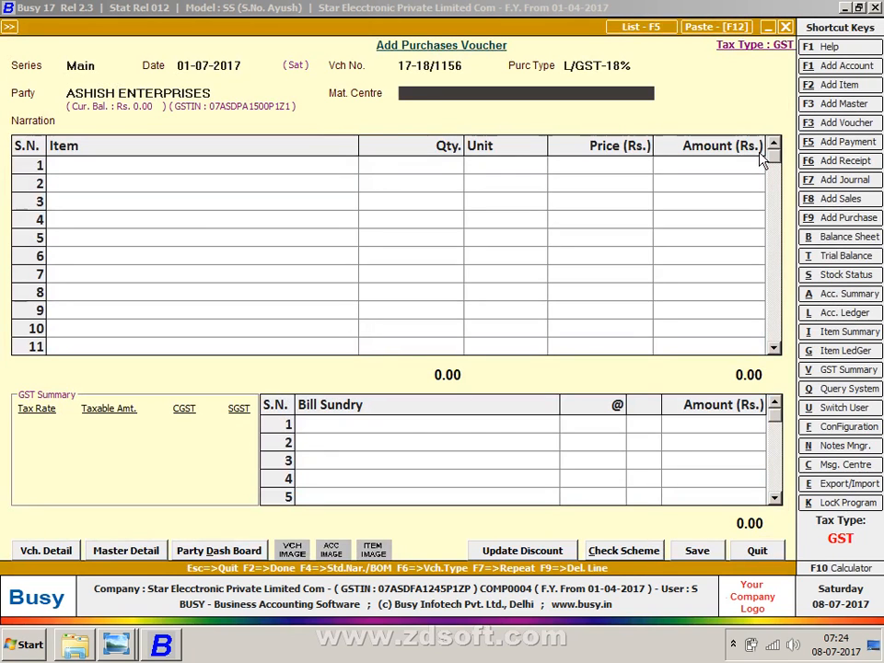
{"action": "key", "text": "Return"}
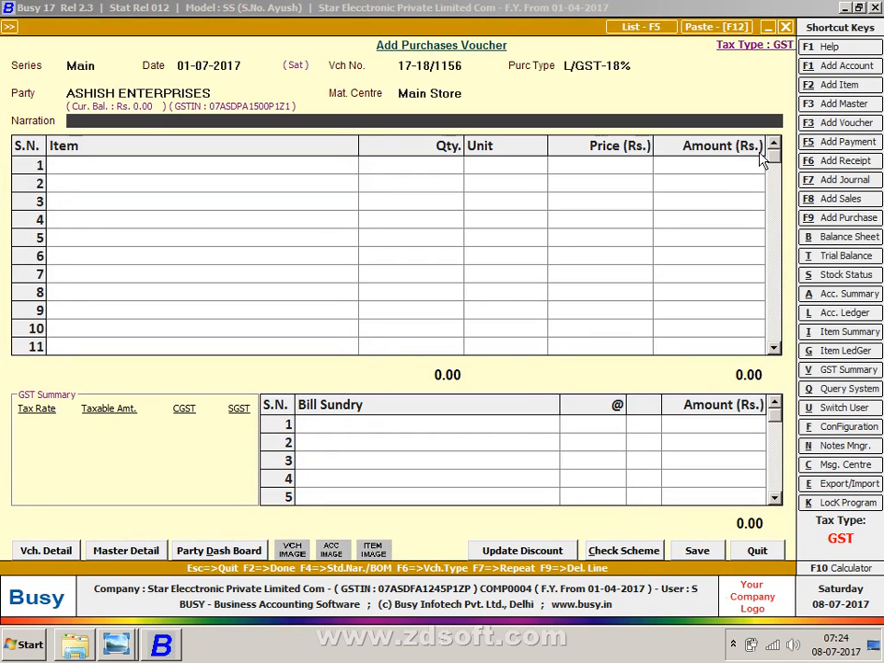
{"action": "key", "text": "Return"}
{"action": "key", "text": "alt+Tab"}
{"action": "key", "text": "alt+Tab"}
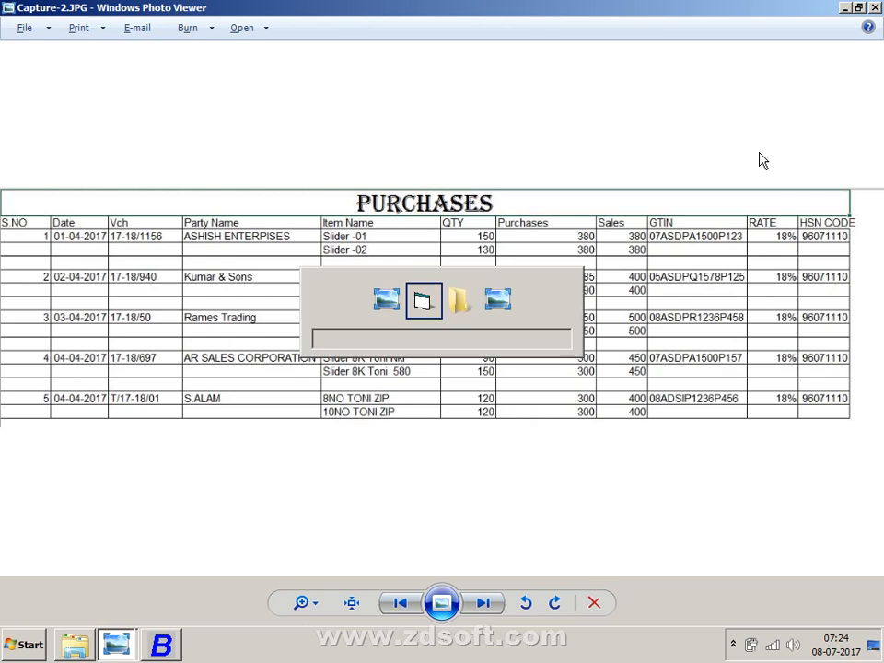
- Start item SLIDER 01 in group General, unit Pcs., sale price 400, purchase price 380
{"action": "key", "text": "alt+F2"}
{"action": "type", "text": "S"}
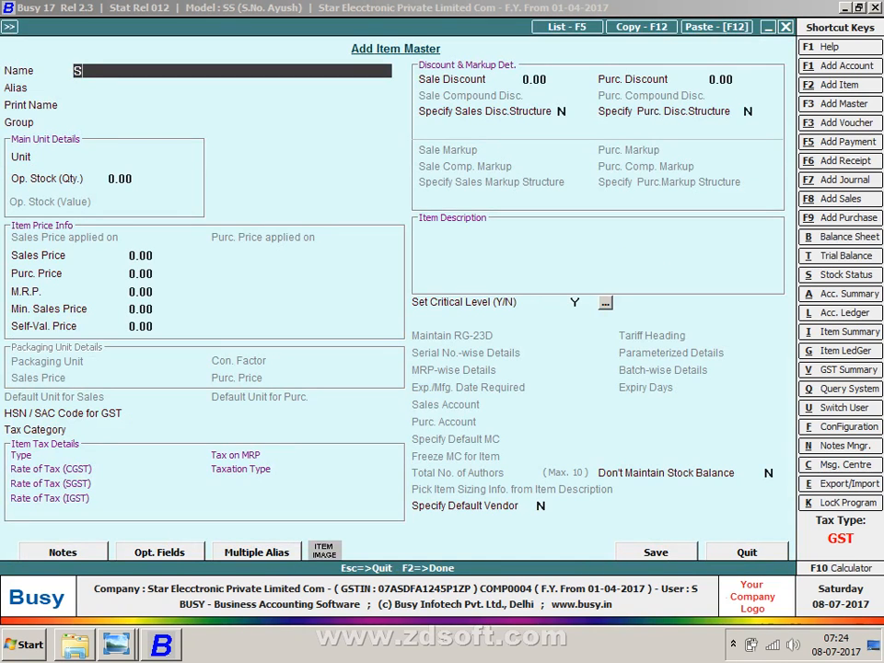
{"action": "type", "text": "LIDER 01"}
{"action": "key", "text": "Return"}
{"action": "key", "text": "Return"}
{"action": "key", "text": "Return"}
{"action": "key", "text": "Return"}
{"action": "type", "text": "p"}
{"action": "key", "text": "Return"}
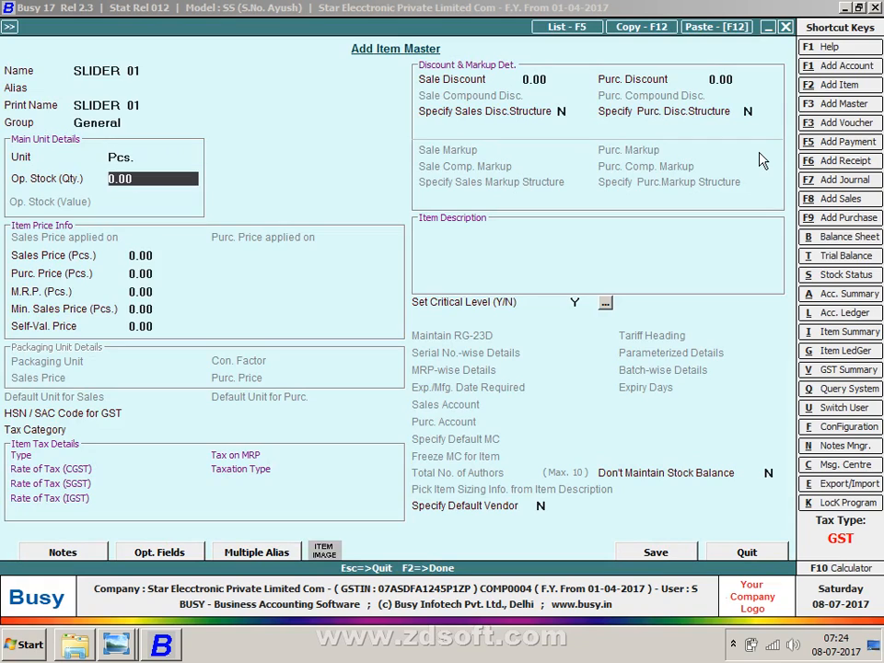
{"action": "key", "text": "Return"}
{"action": "key", "text": "Return"}
{"action": "key", "text": "Up"}
{"action": "type", "text": "400"}
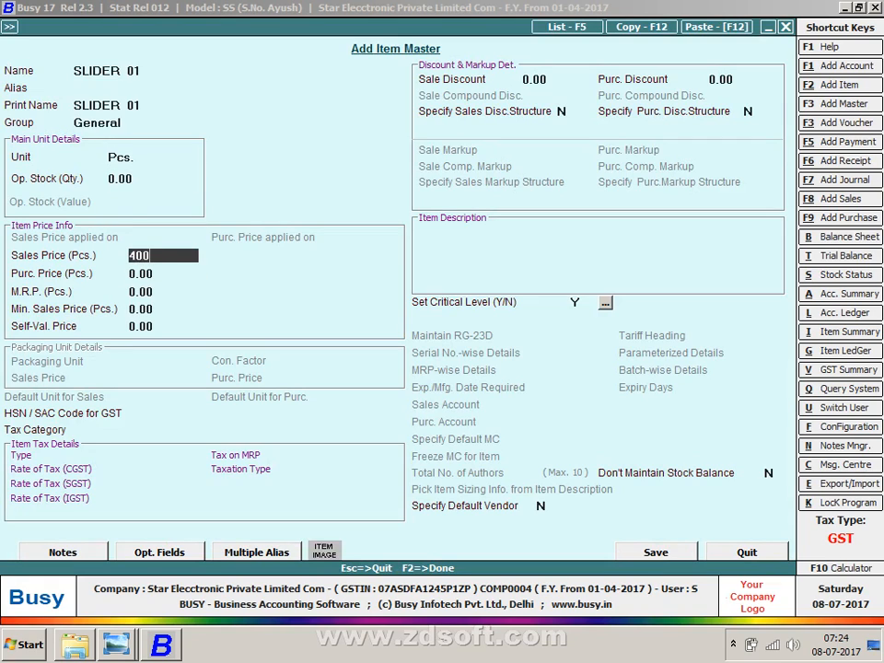
{"action": "key", "text": "Return"}
{"action": "type", "text": "380"}
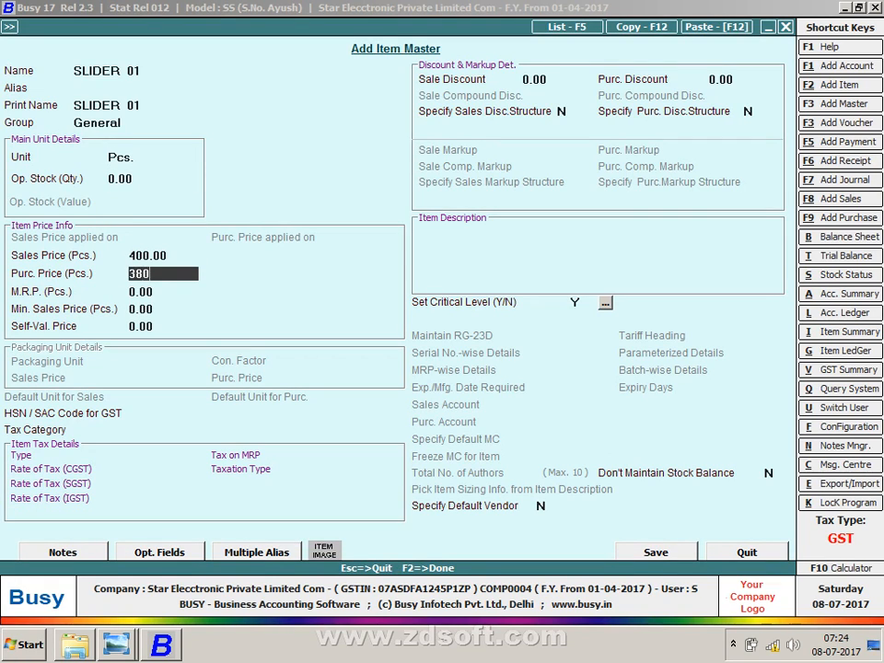
{"action": "key", "text": "Return"}
{"action": "key", "text": "Return"}
{"action": "key", "text": "Return"}
{"action": "key", "text": "Return"}
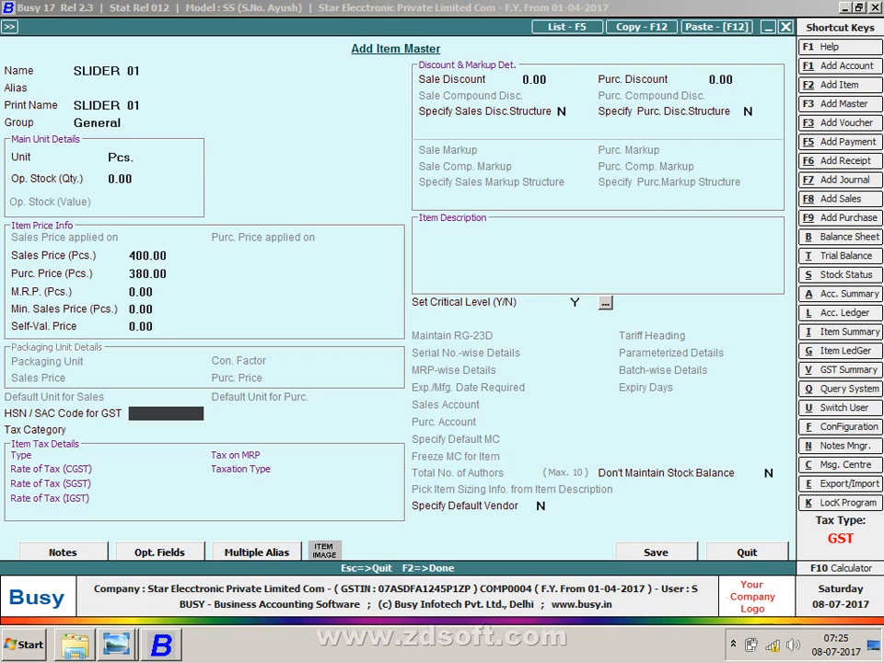
{"action": "key", "text": "super+d"}
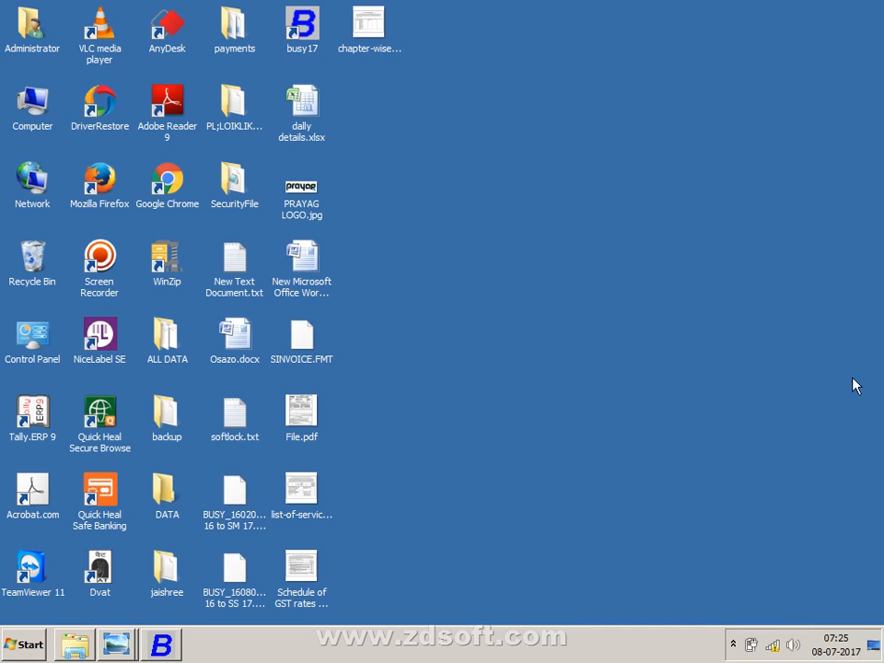
- Connect to the NEXTRA1060 wireless network
{"action": "left_click", "coordinate": [771, 647]}
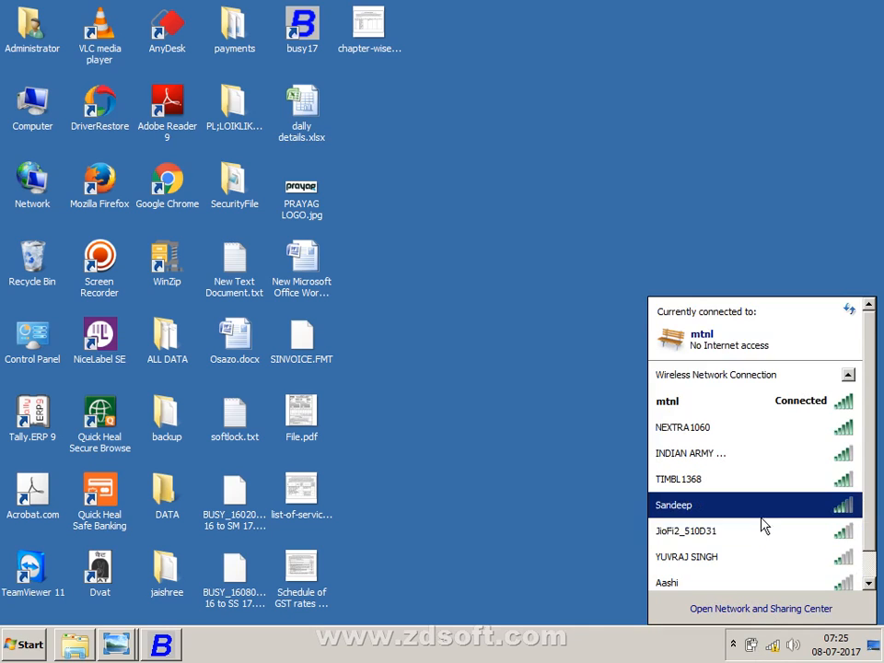
{"action": "double_click", "coordinate": [761, 430]}
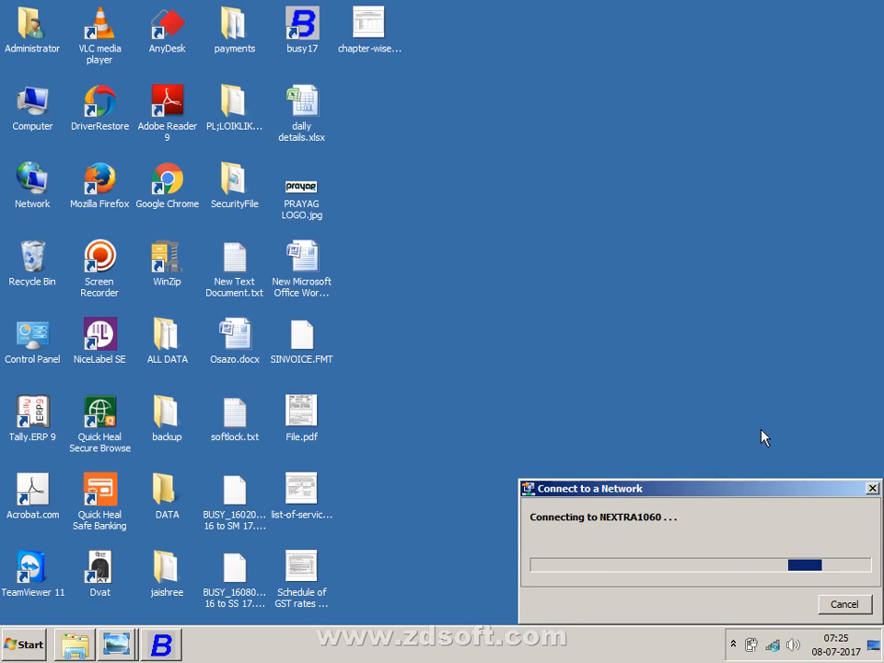
{"action": "key", "text": "alt+Tab"}
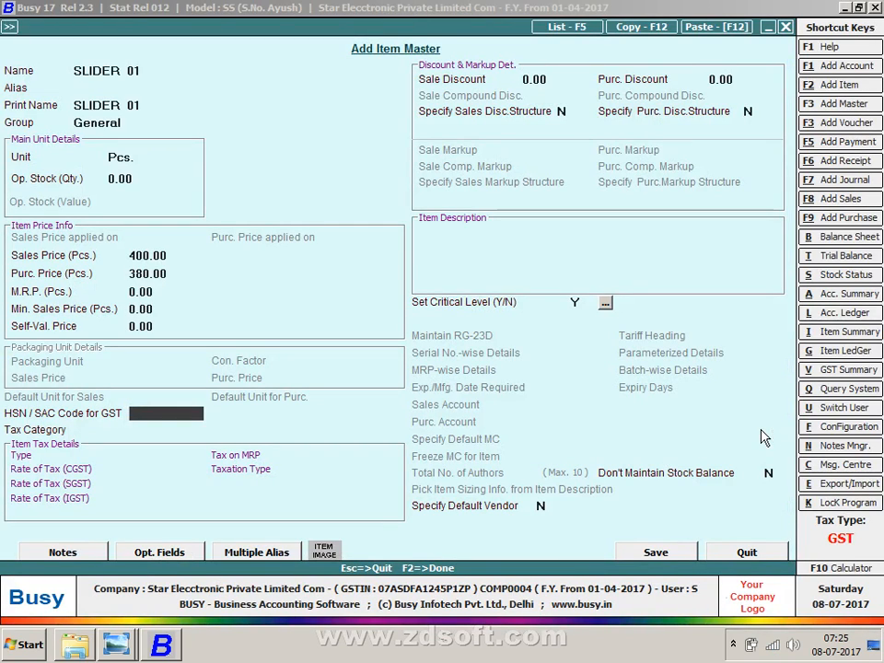
- Show the desktop, launch Google Chrome, and bring the Busy item form back
{"action": "right_click", "coordinate": [257, 643]}
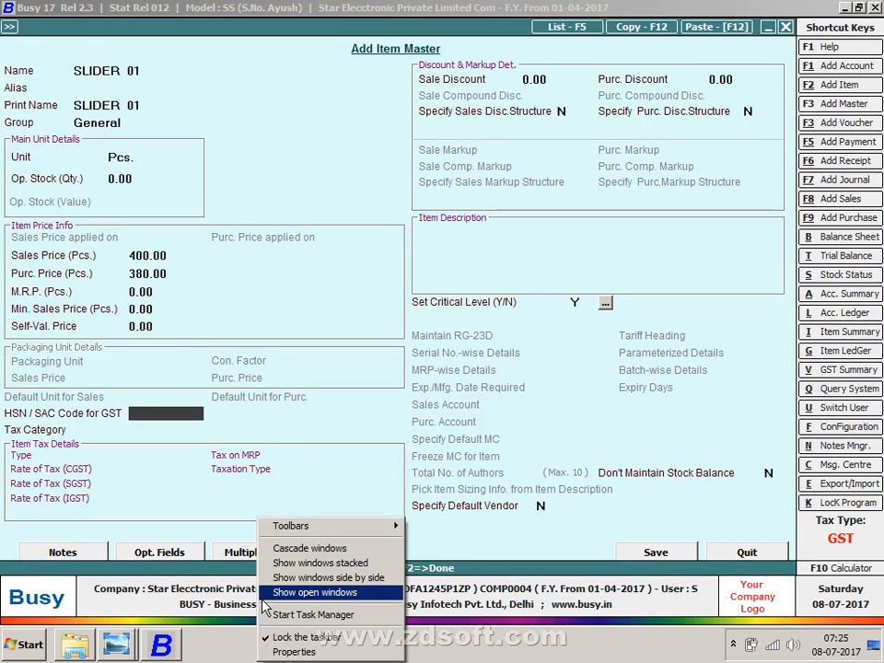
{"action": "left_click", "coordinate": [264, 594]}
{"action": "right_click", "coordinate": [244, 643]}
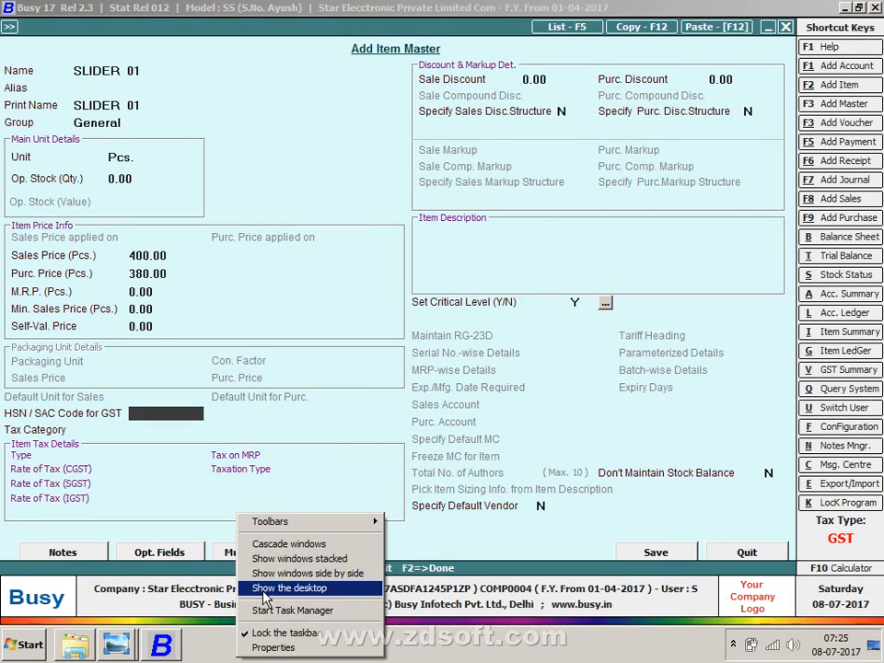
{"action": "left_click", "coordinate": [242, 588]}
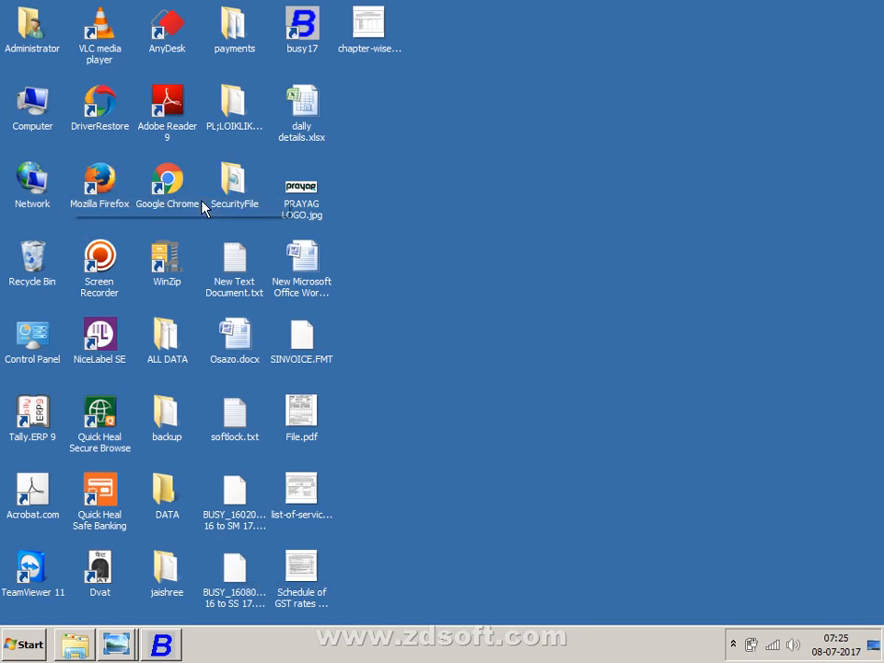
{"action": "double_click", "coordinate": [171, 196]}
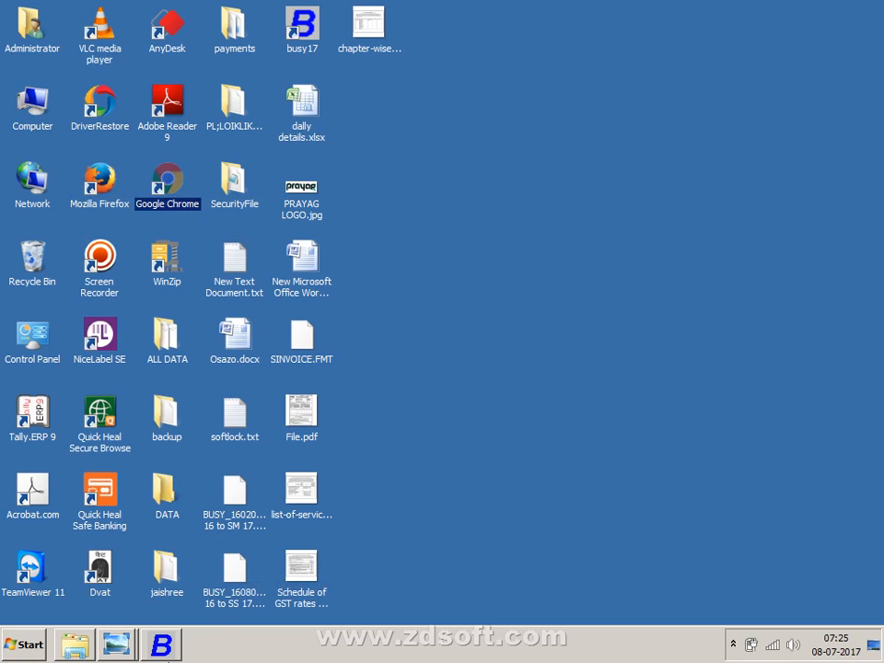
{"action": "left_click", "coordinate": [162, 648]}
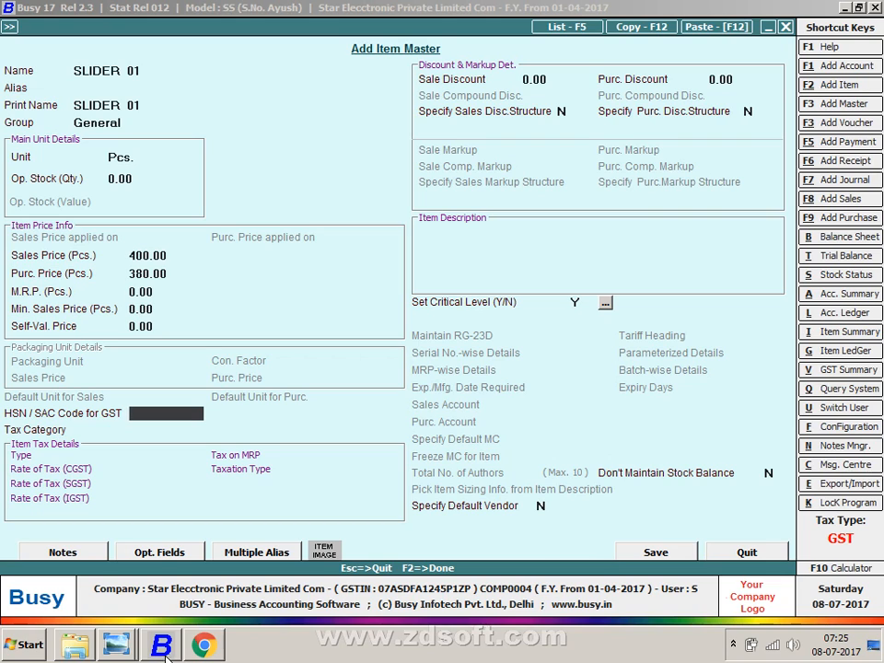
{"action": "left_click", "coordinate": [194, 643]}
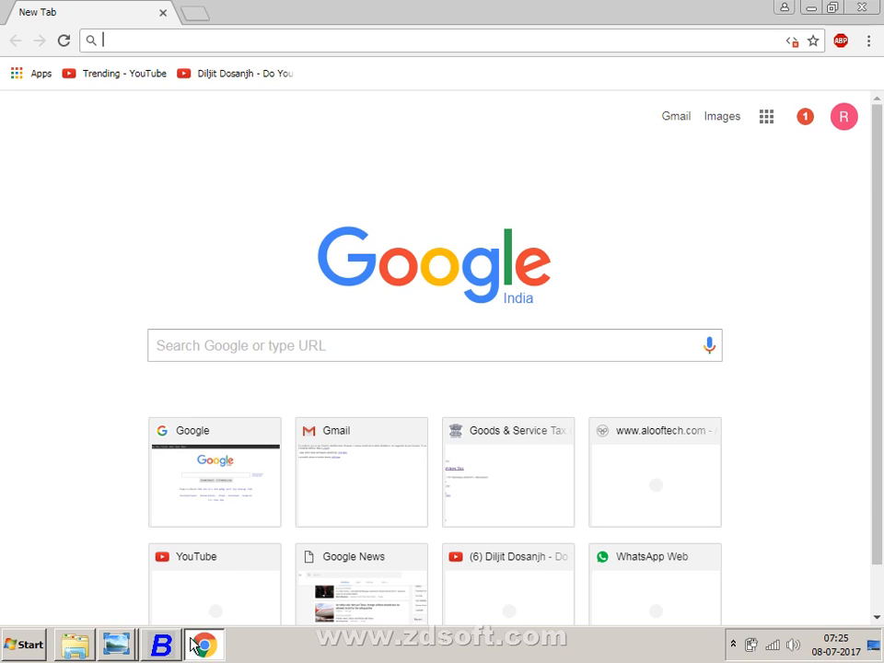
{"action": "left_click", "coordinate": [224, 347]}
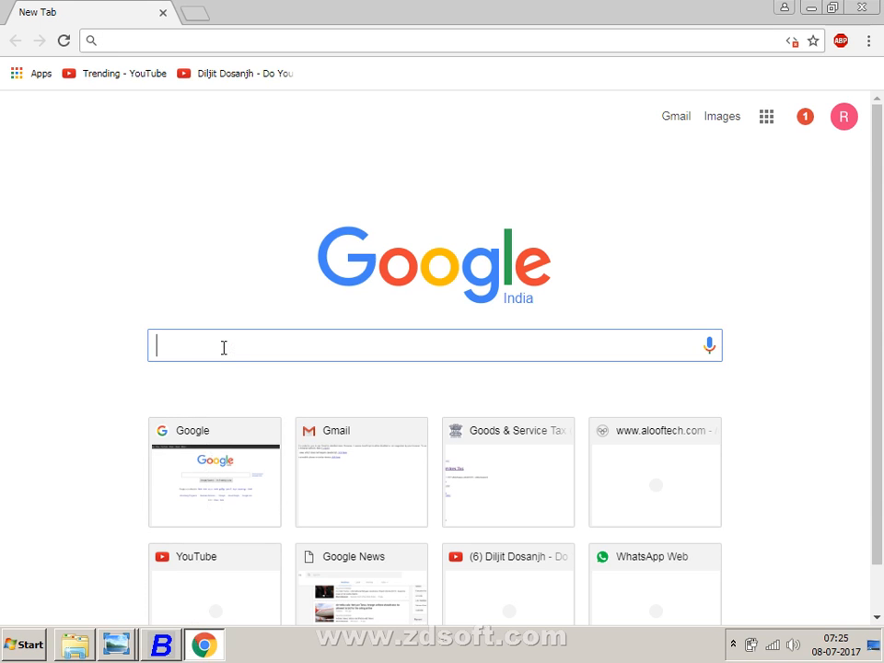
{"action": "type", "text": "WWW."}
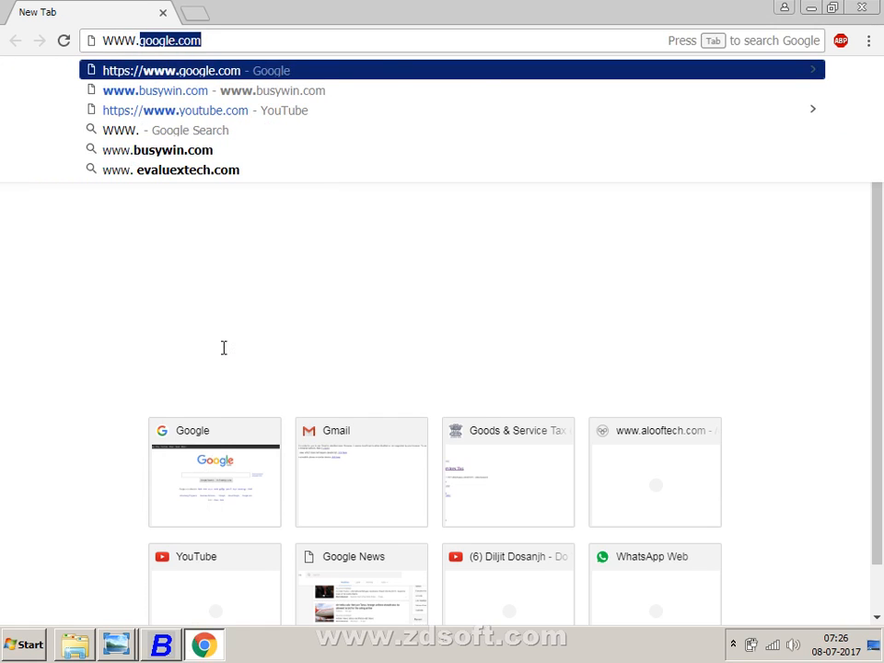
{"action": "type", "text": "GST."}
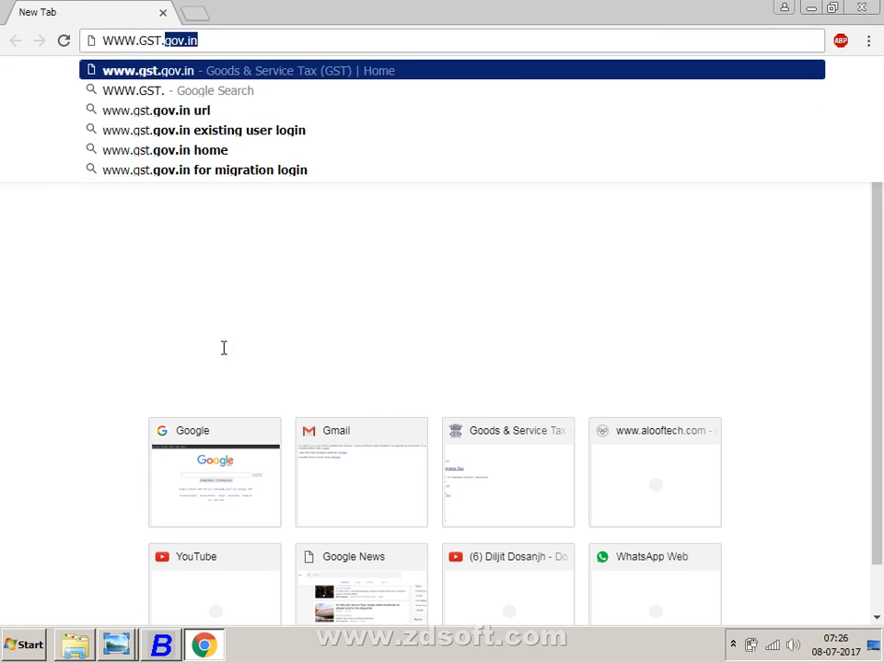
{"action": "key", "text": "Return"}
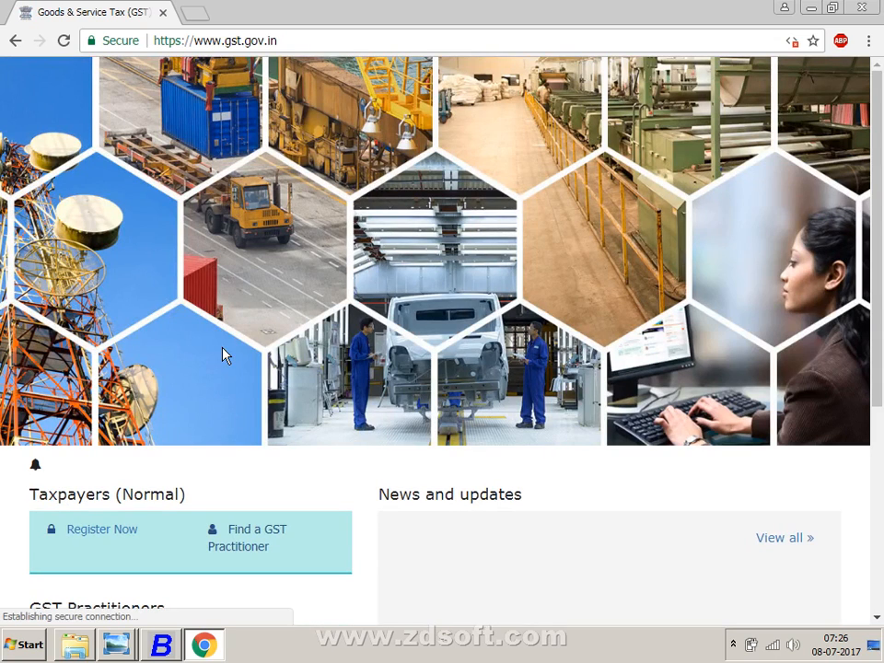
{"action": "scroll", "coordinate": [226, 359], "scroll_direction": "down", "scroll_amount": 3}
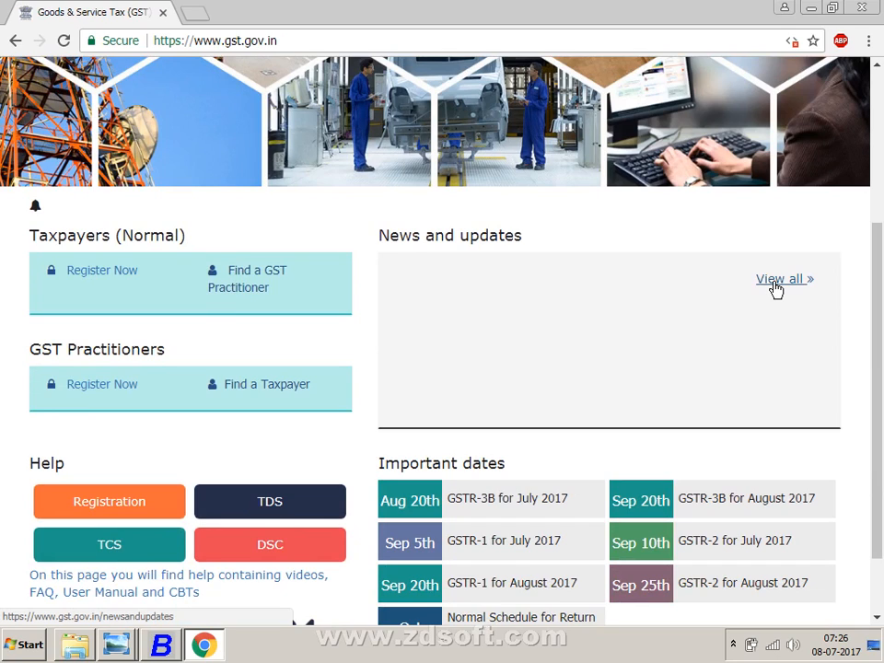
{"action": "left_click", "coordinate": [776, 289]}
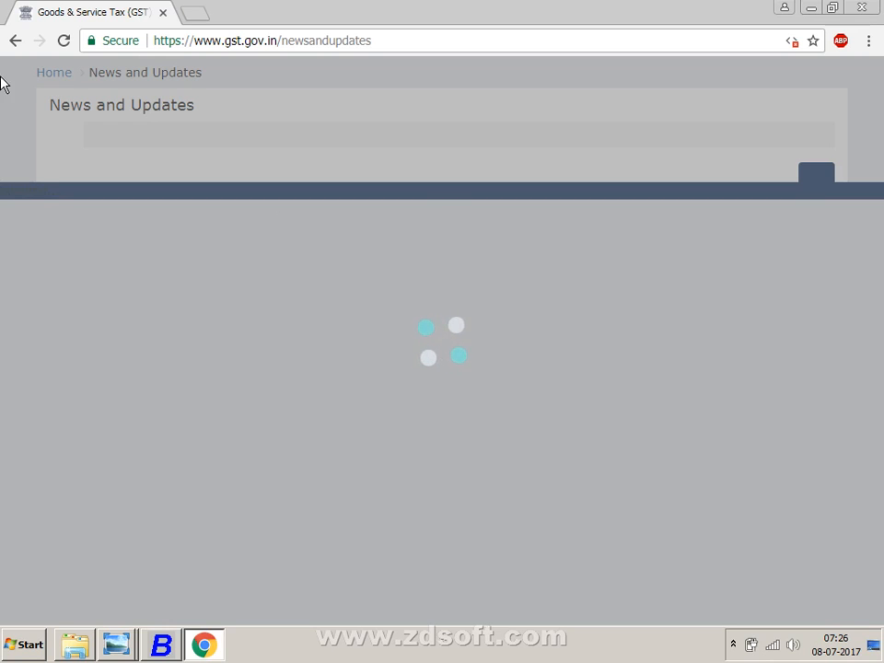
- Return to the GST homepage, zoom it out to 80%, then go back to the new tab
{"action": "right_click", "coordinate": [14, 40]}
{"action": "left_click", "coordinate": [14, 41]}
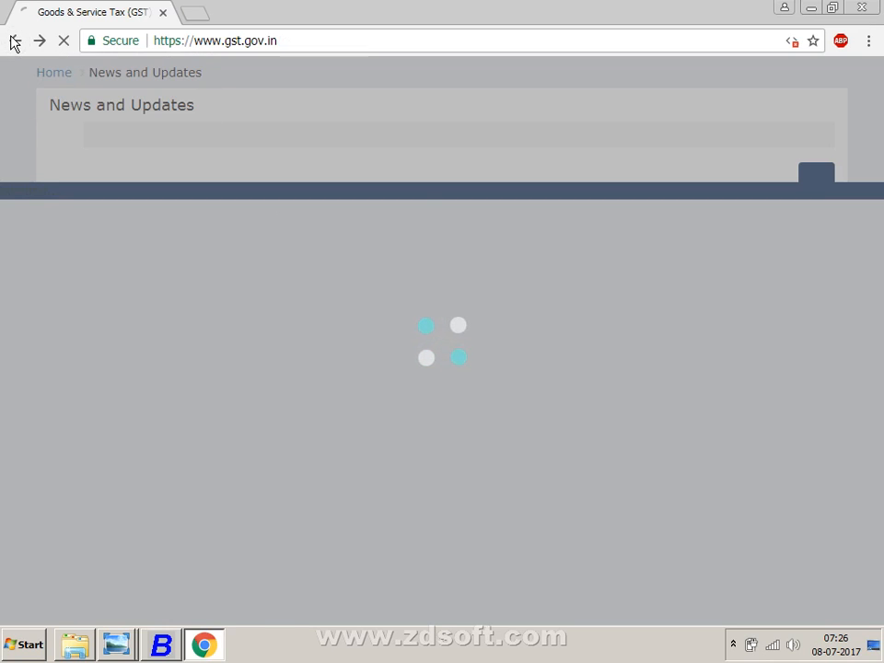
{"action": "scroll", "coordinate": [146, 240], "scroll_direction": "up", "scroll_amount": 3}
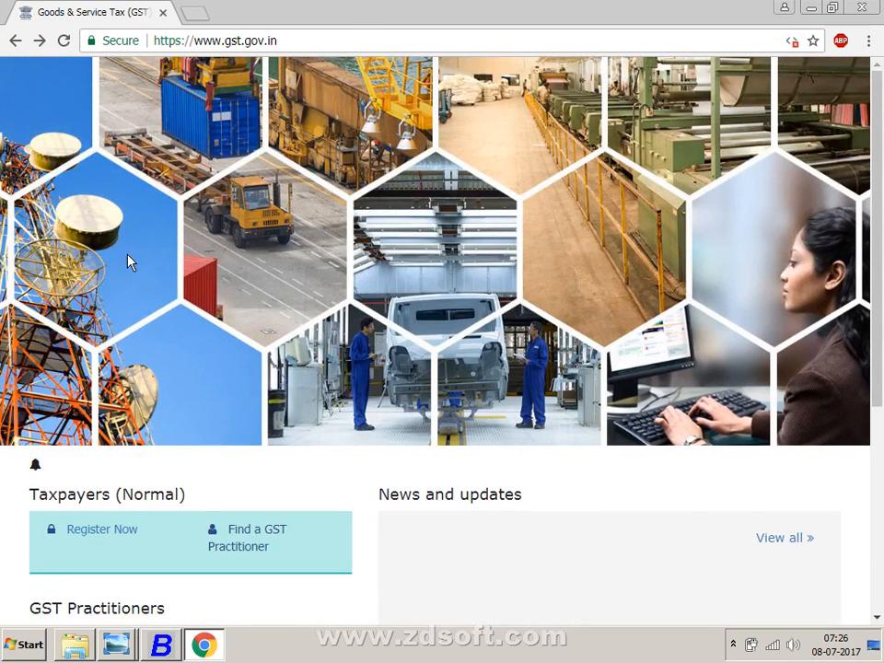
{"action": "key", "text": "ctrl+minus"}
{"action": "key", "text": "ctrl+minus"}
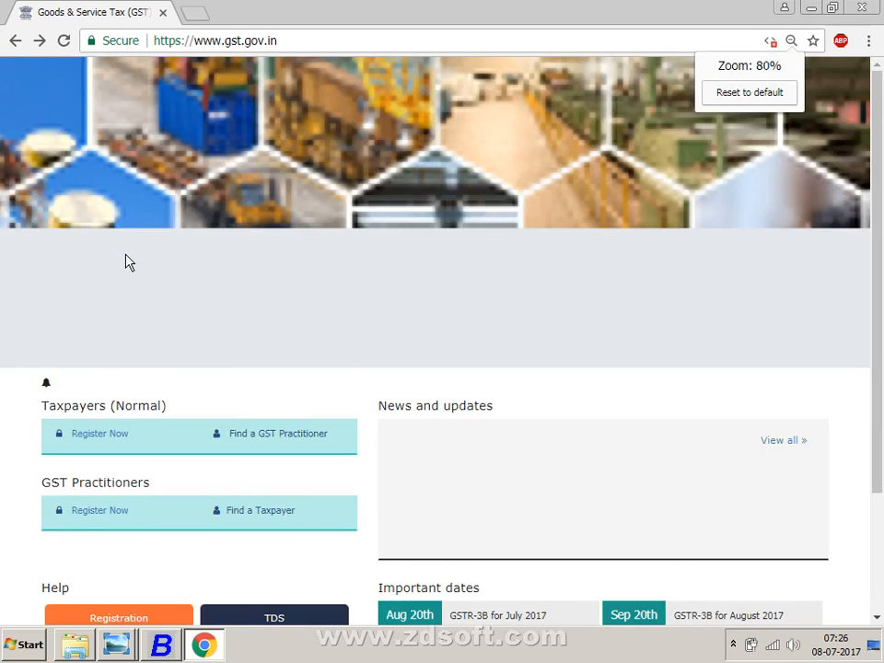
{"action": "scroll", "coordinate": [143, 278], "scroll_direction": "down", "scroll_amount": 2}
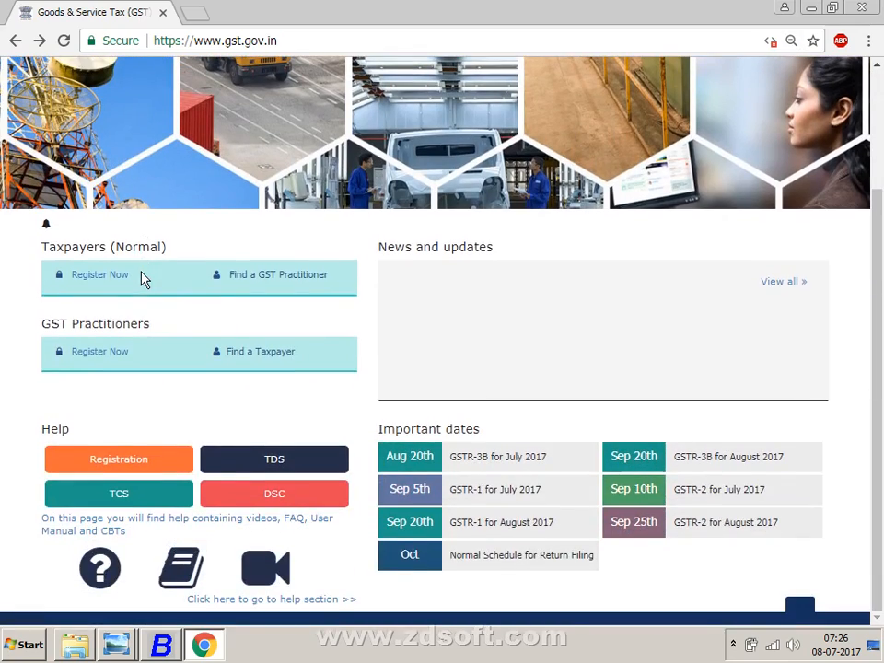
{"action": "scroll", "coordinate": [142, 278], "scroll_direction": "up", "scroll_amount": 2}
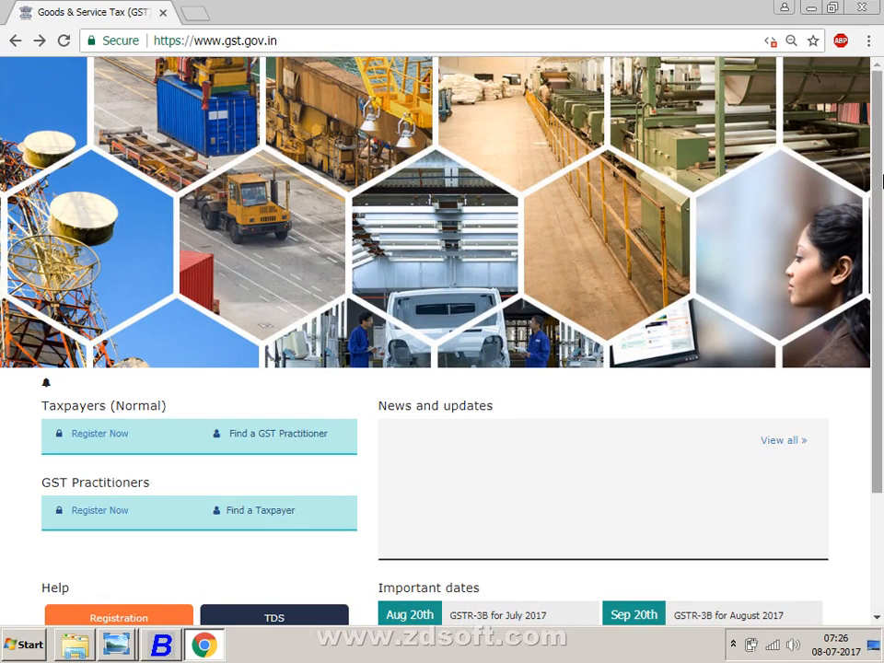
{"action": "left_click_drag", "start_coordinate": [877, 140], "coordinate": [850, 351]}
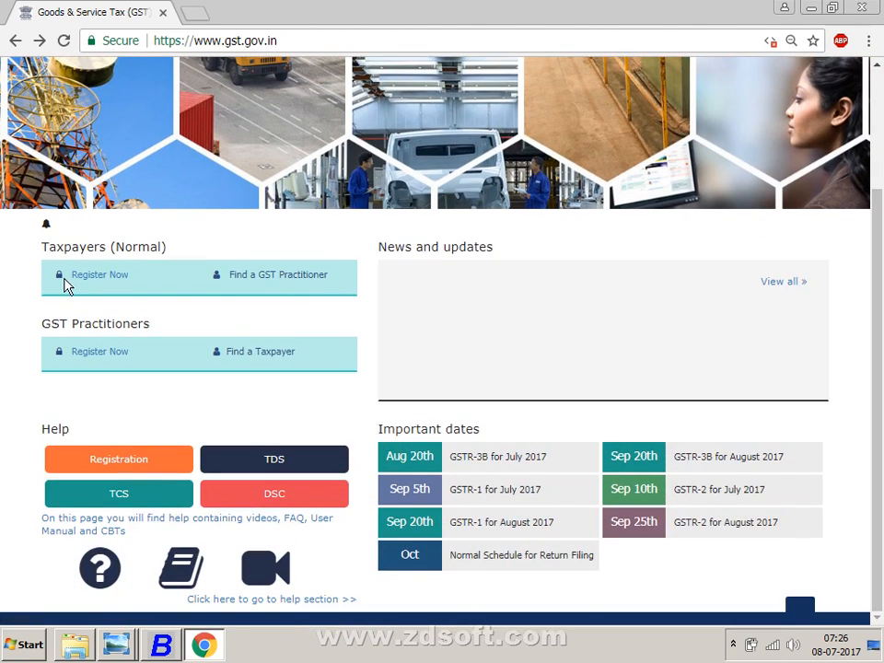
{"action": "scroll", "coordinate": [65, 285], "scroll_direction": "up", "scroll_amount": 2}
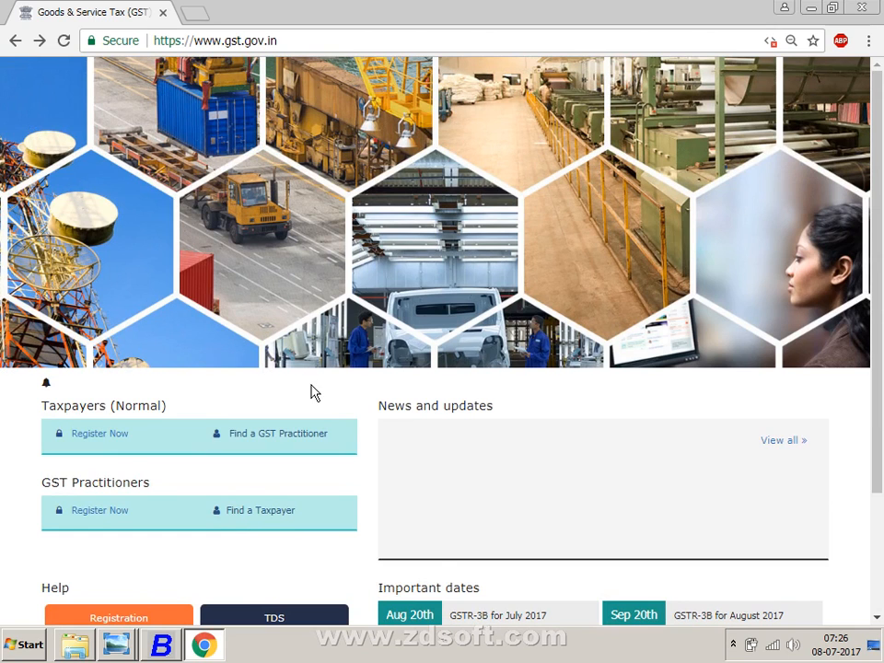
{"action": "scroll", "coordinate": [309, 392], "scroll_direction": "down", "scroll_amount": 2}
{"action": "scroll", "coordinate": [311, 392], "scroll_direction": "up", "scroll_amount": 2}
{"action": "left_click", "coordinate": [11, 41]}
{"action": "type", "text": "0ww"}
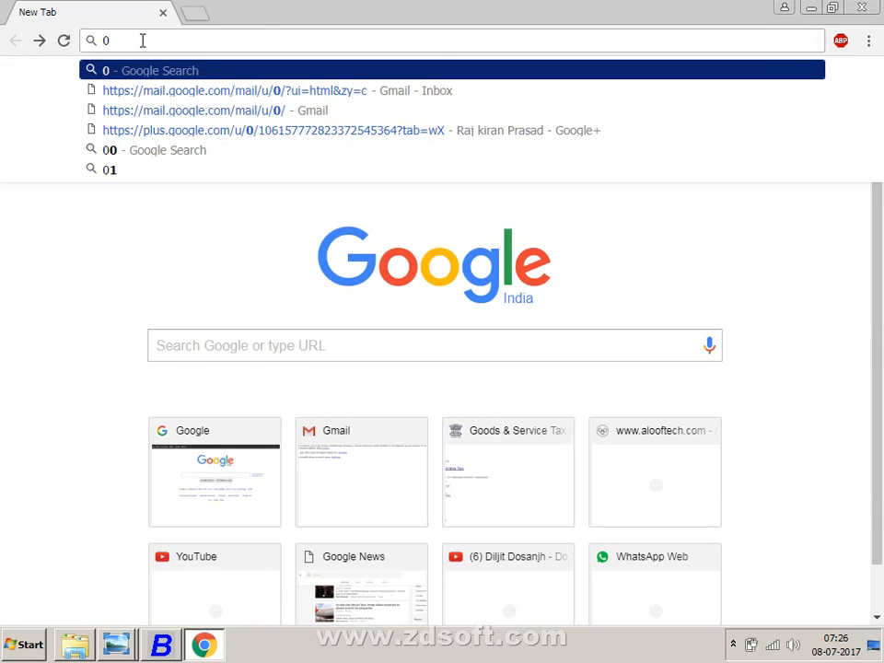
{"action": "key", "text": "BackSpace"}
{"action": "key", "text": "BackSpace"}
{"action": "key", "text": "BackSpace"}
{"action": "type", "text": "WW"}
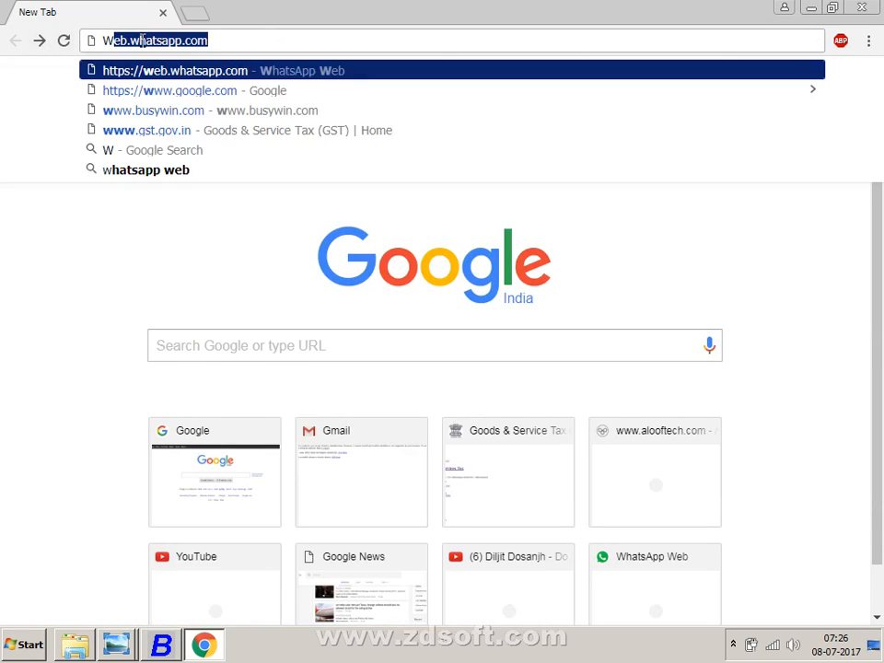
{"action": "type", "text": "W"}
{"action": "type", "text": ".GST."}
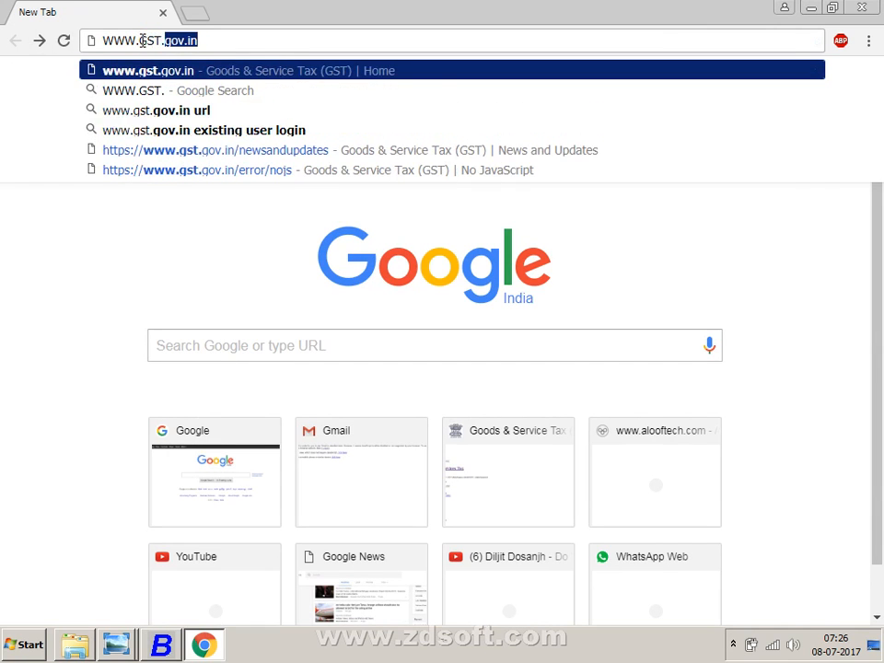
{"action": "key", "text": "Return"}
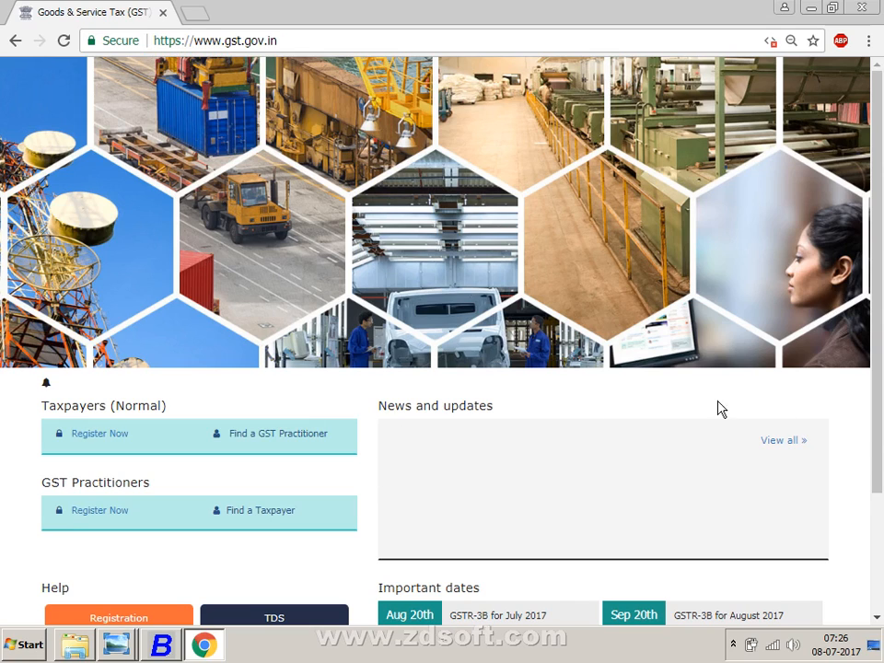
- Open the full News and Updates list, then go back to the homepage
{"action": "left_click", "coordinate": [775, 444]}
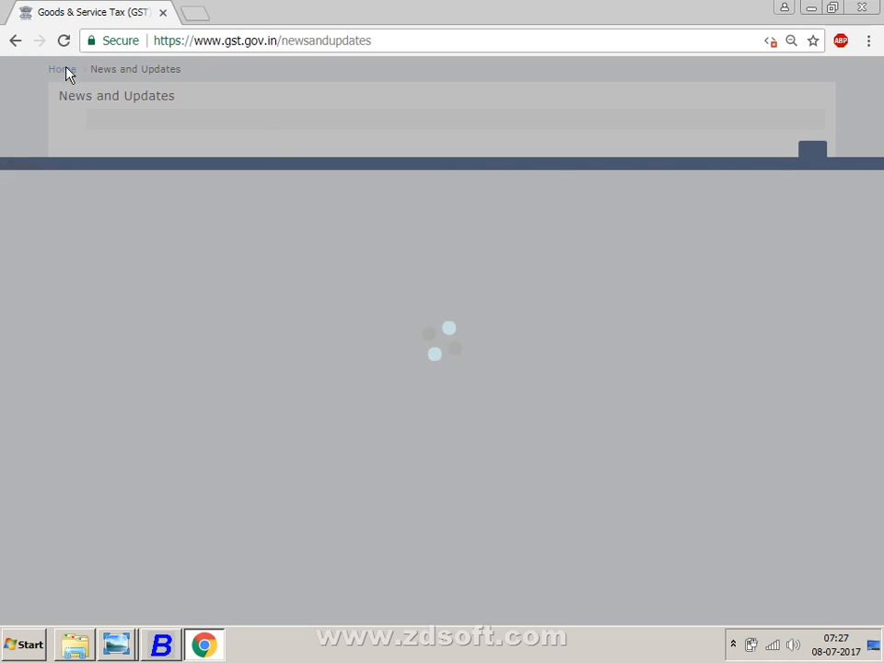
{"action": "left_click", "coordinate": [15, 40]}
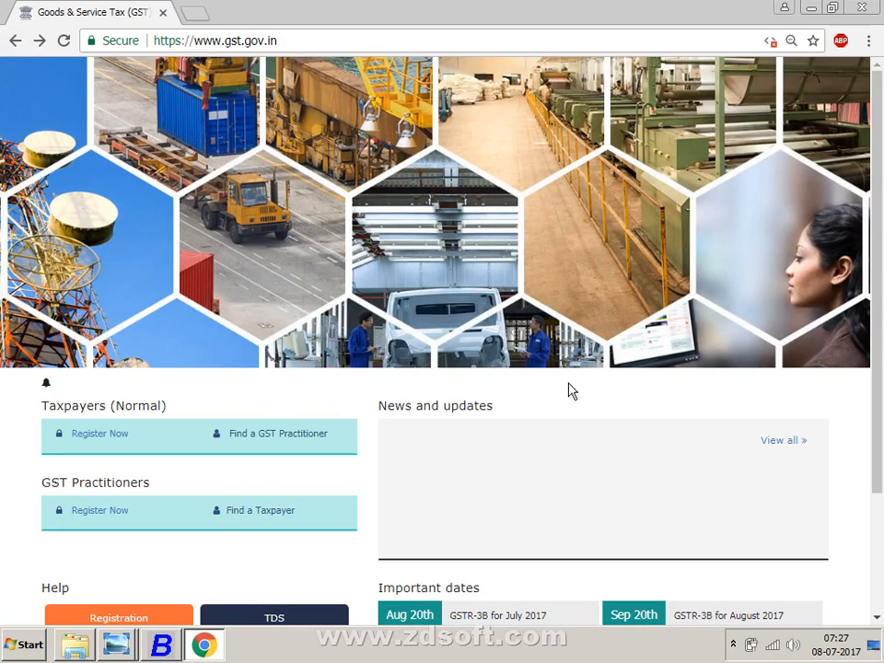
{"action": "scroll", "coordinate": [881, 451], "scroll_direction": "down", "scroll_amount": 2}
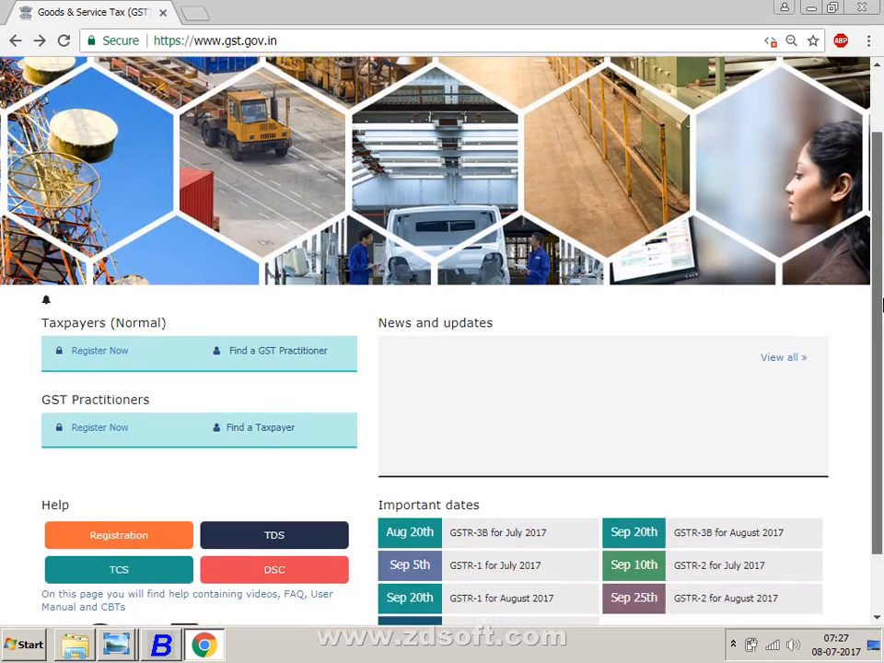
{"action": "scroll", "coordinate": [881, 451], "scroll_direction": "up", "scroll_amount": 2}
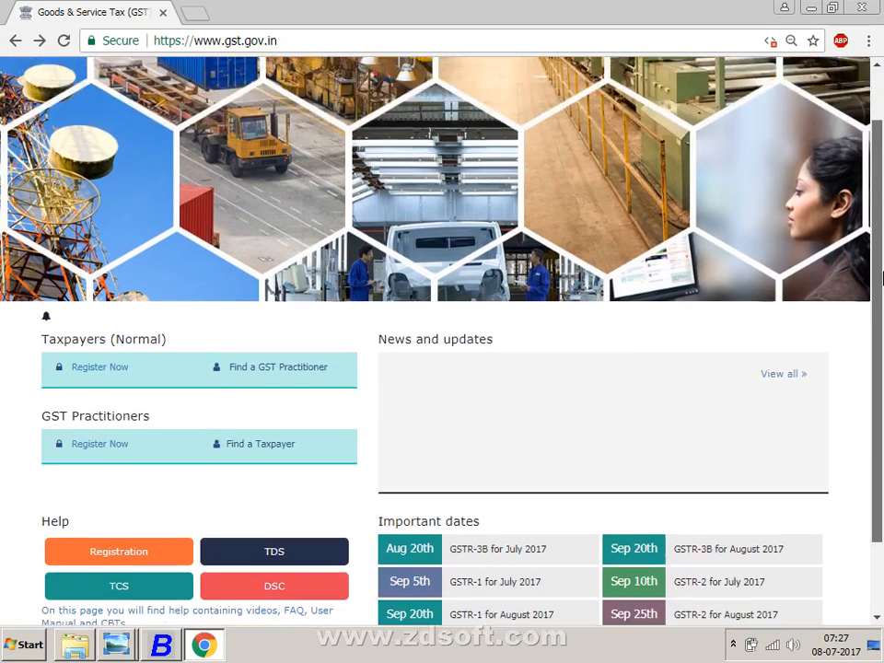
{"action": "left_click", "coordinate": [7, 41]}
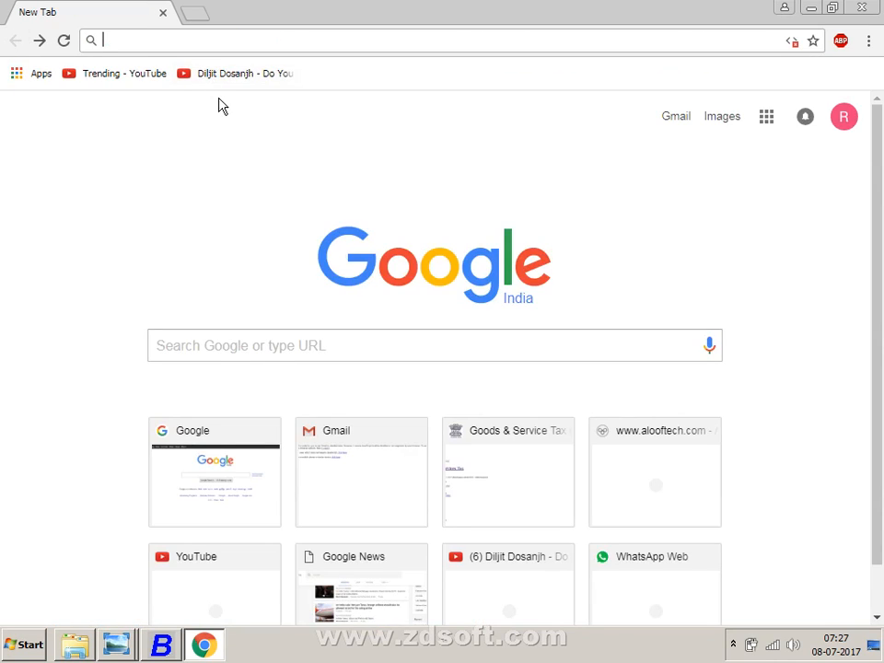
{"action": "type", "text": "www.GST"}
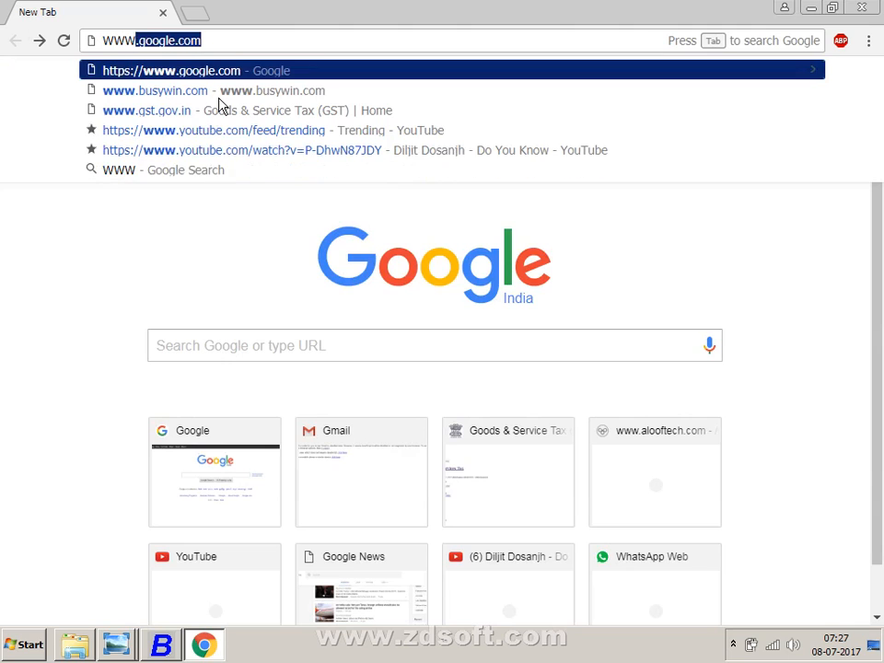
{"action": "type", "text": ".gov.in"}
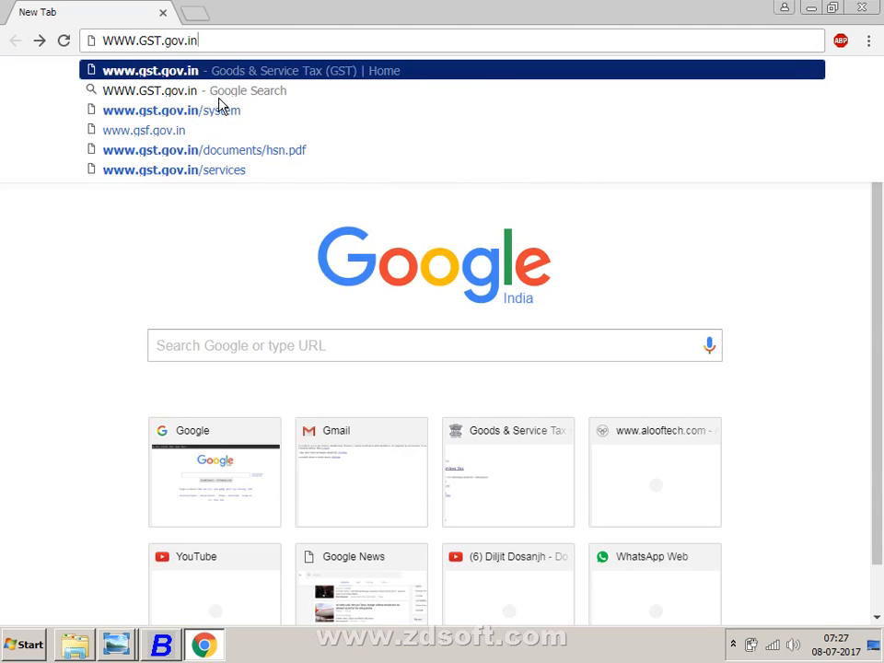
{"action": "type", "text": "/LOGIN"}
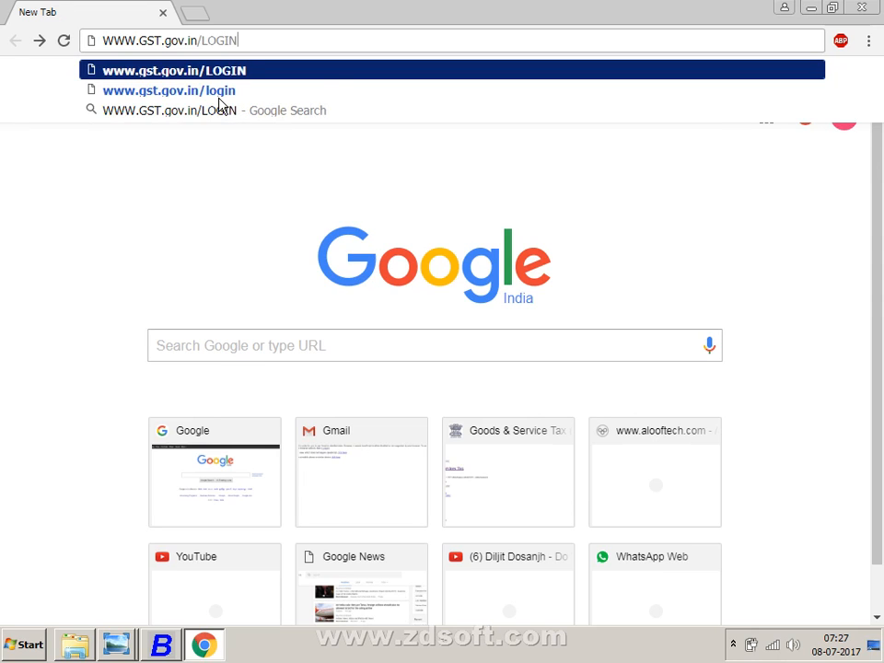
{"action": "key", "text": "Return"}
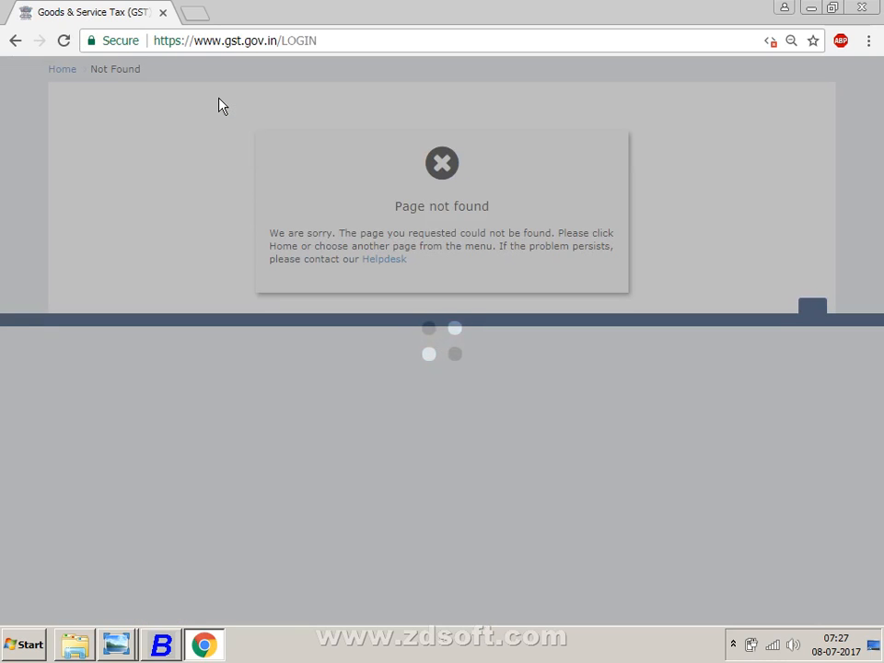
{"action": "left_click", "coordinate": [11, 42]}
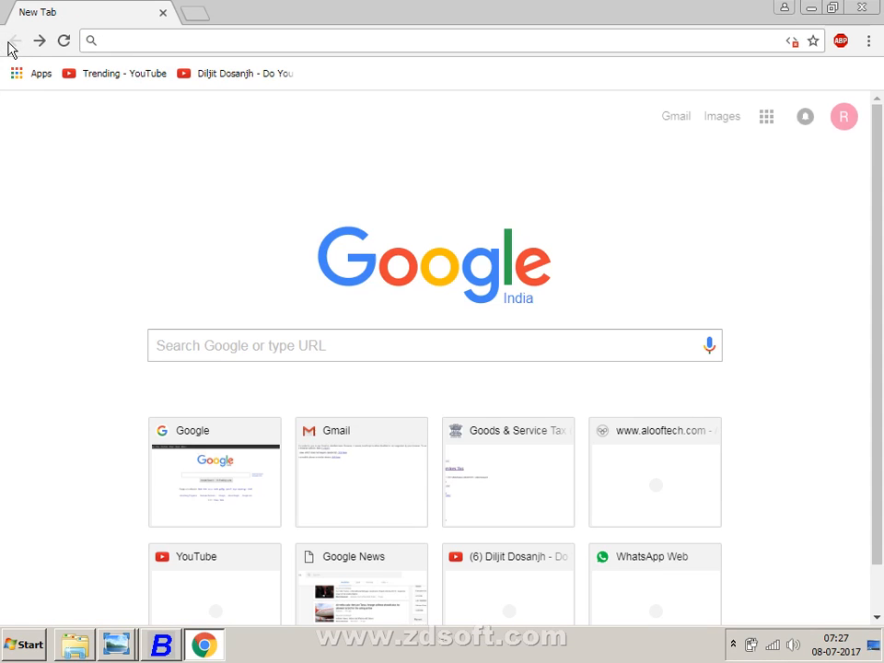
{"action": "left_click", "coordinate": [491, 350]}
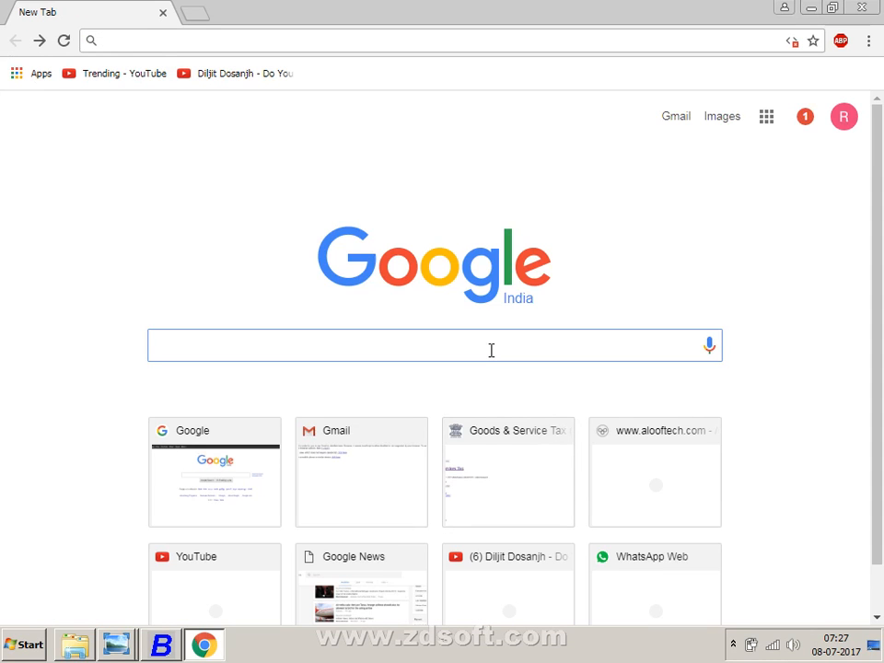
{"action": "type", "text": "WWW"}
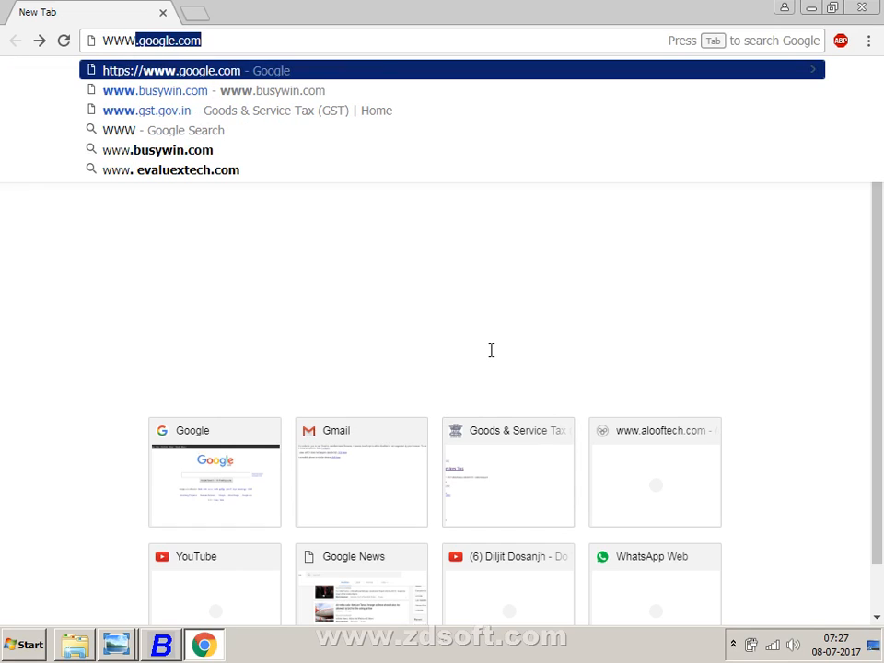
{"action": "type", "text": "."}
{"action": "key", "text": "Down"}
{"action": "key", "text": "Down"}
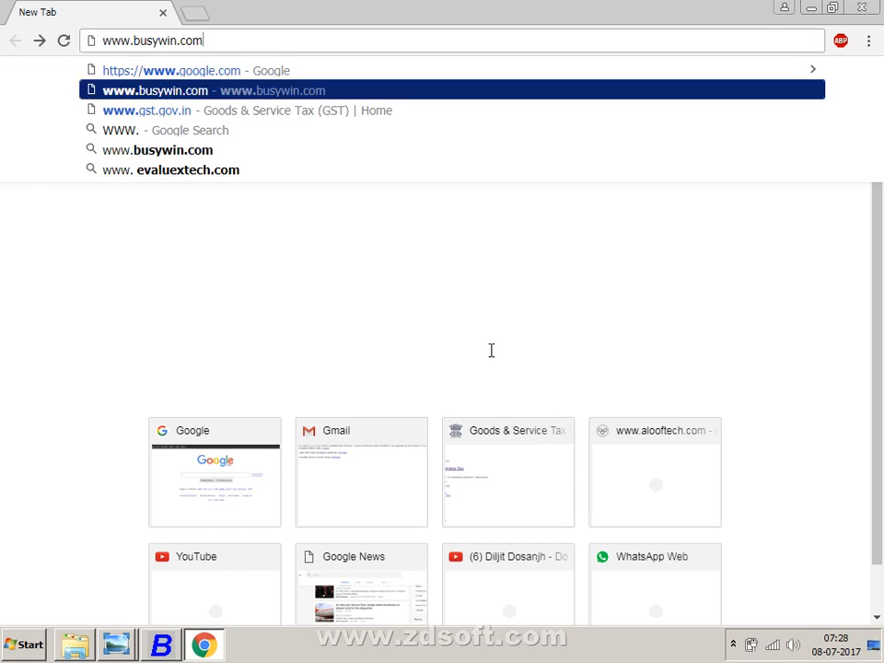
{"action": "key", "text": "Return"}
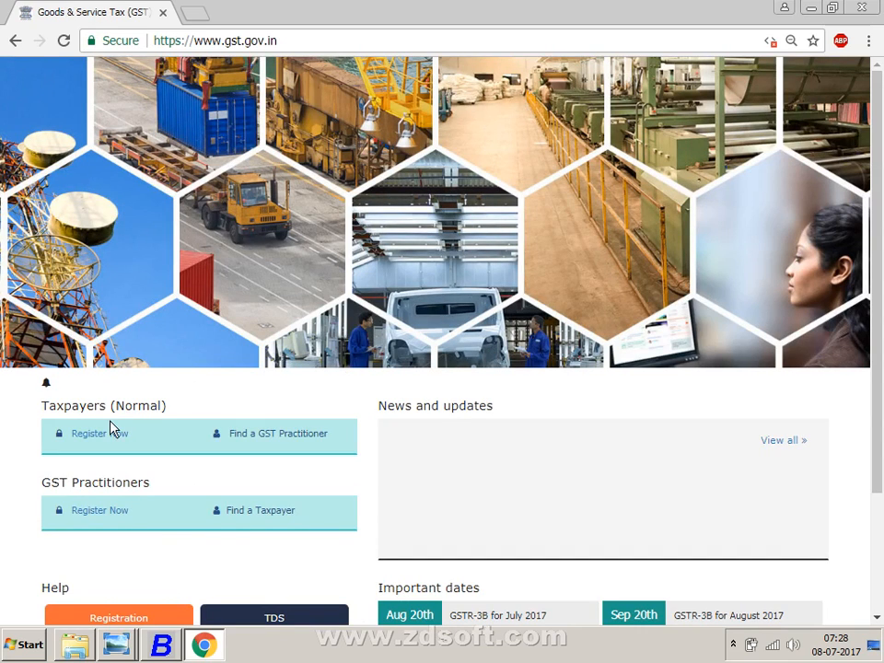
- Open View all under the portal's News and Updates
{"action": "scroll", "coordinate": [102, 428], "scroll_direction": "down", "scroll_amount": 3}
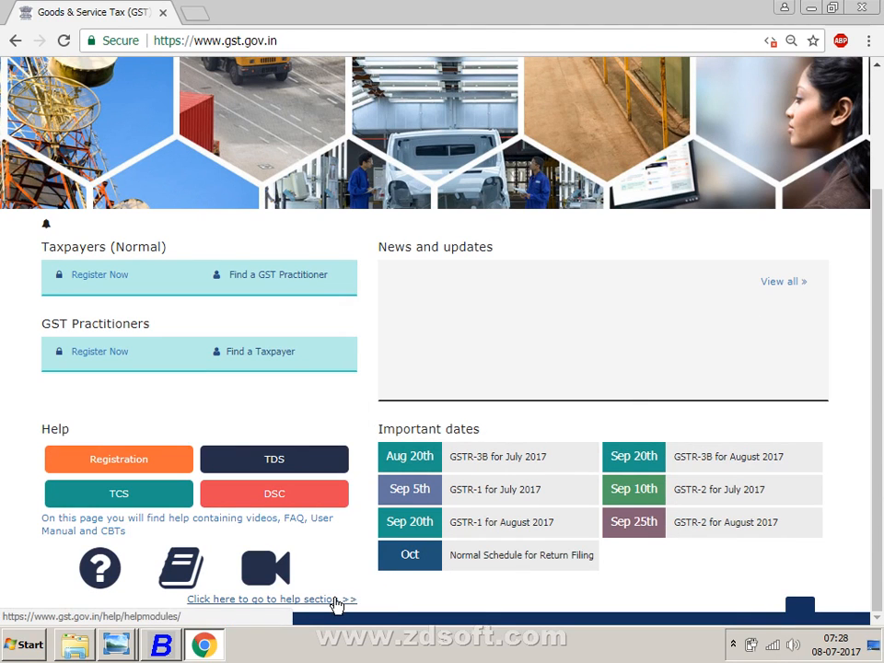
{"action": "scroll", "coordinate": [336, 603], "scroll_direction": "up", "scroll_amount": 3}
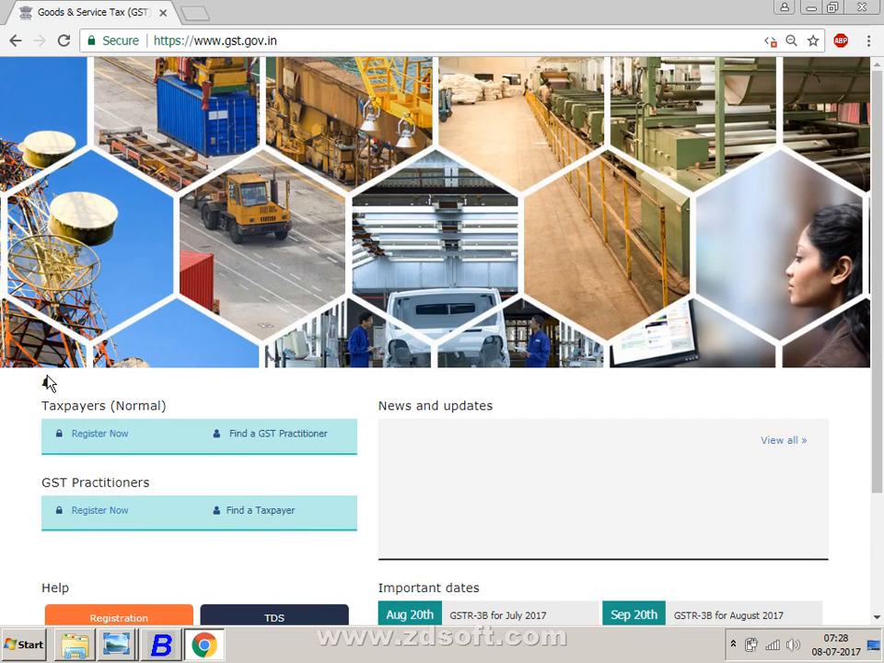
{"action": "left_click", "coordinate": [780, 448]}
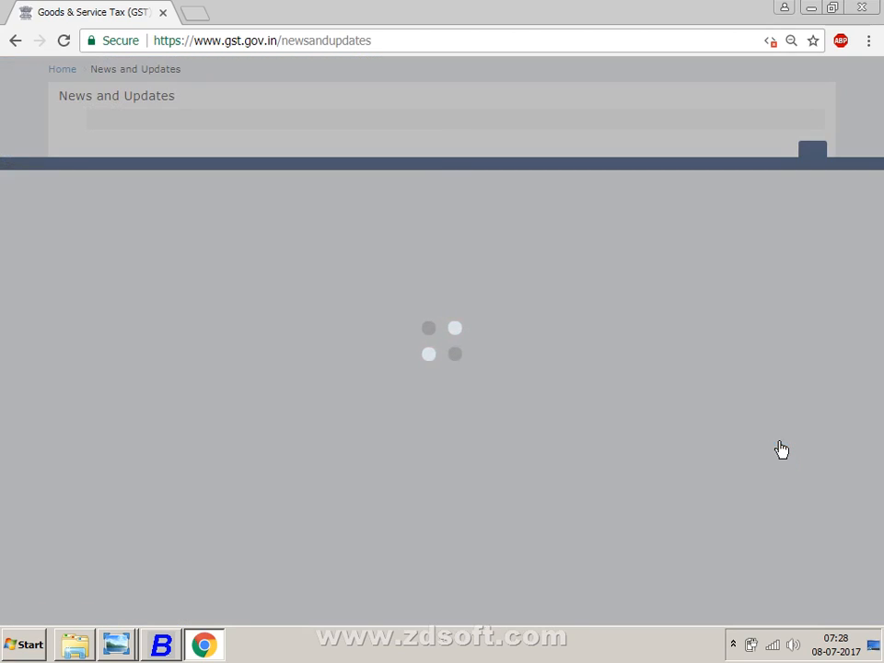
- Minimise and restore Chrome, then open a new tab ready for a Google search
{"action": "left_click", "coordinate": [810, 8]}
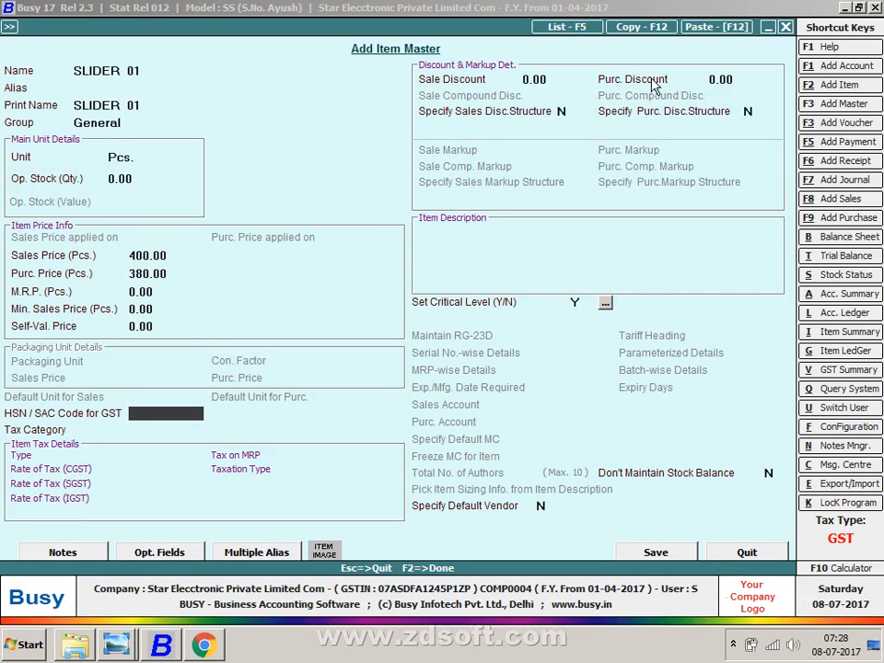
{"action": "left_click", "coordinate": [202, 656]}
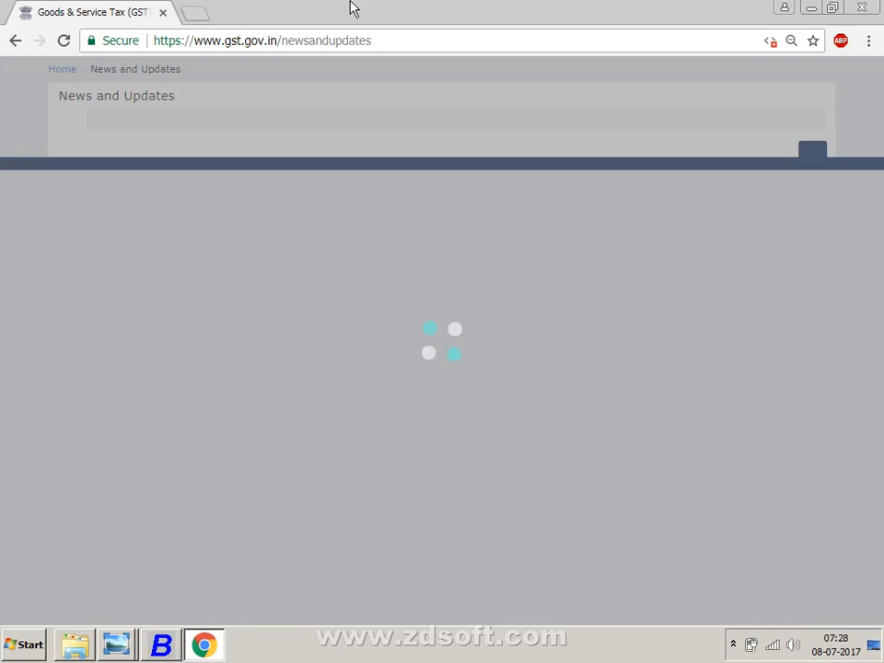
{"action": "left_click", "coordinate": [196, 11]}
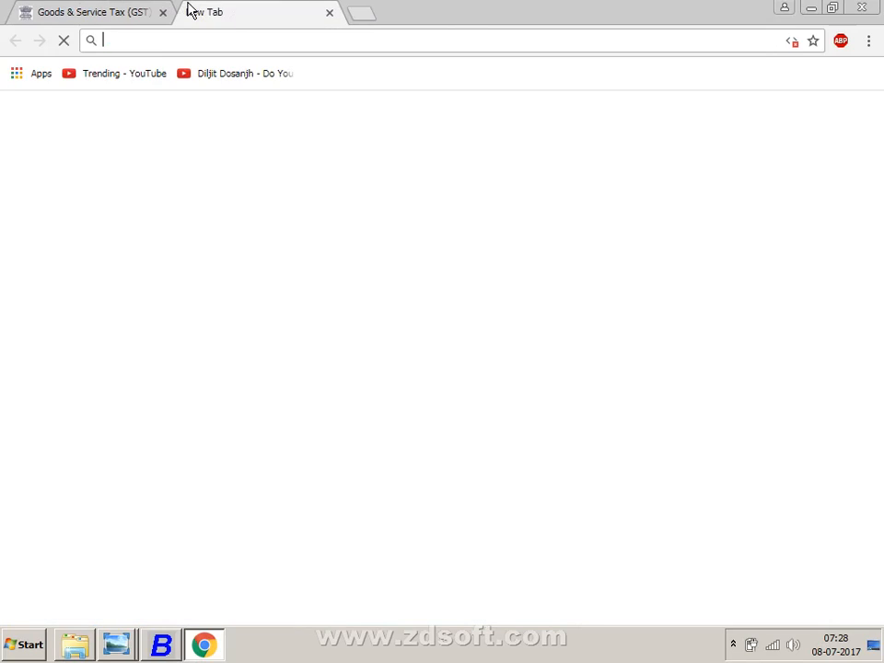
{"action": "left_click", "coordinate": [296, 353]}
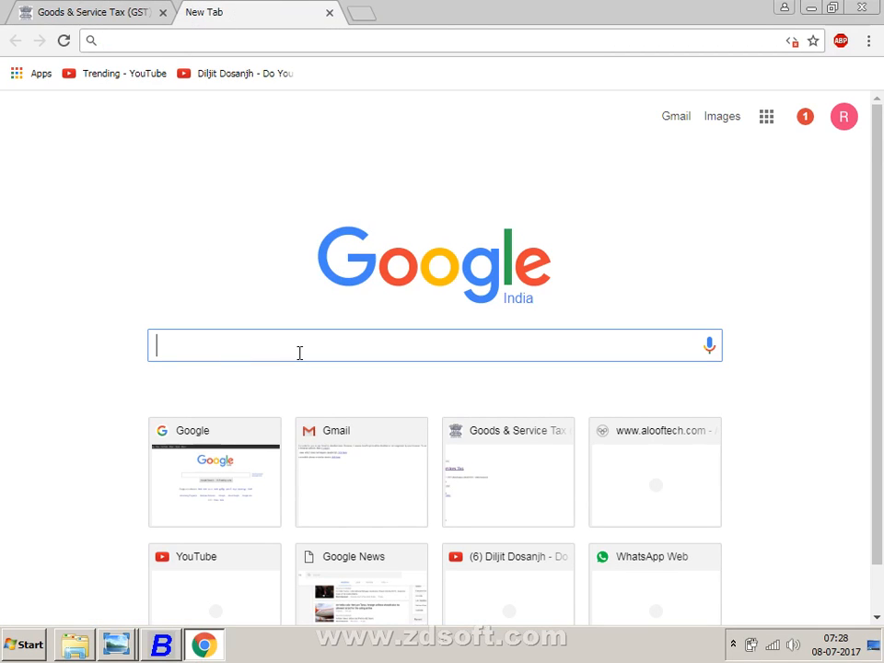
- Search Google for 'HSN CODE CYBEX' and open the Cybex HS Code List result
{"action": "type", "text": "HSN C"}
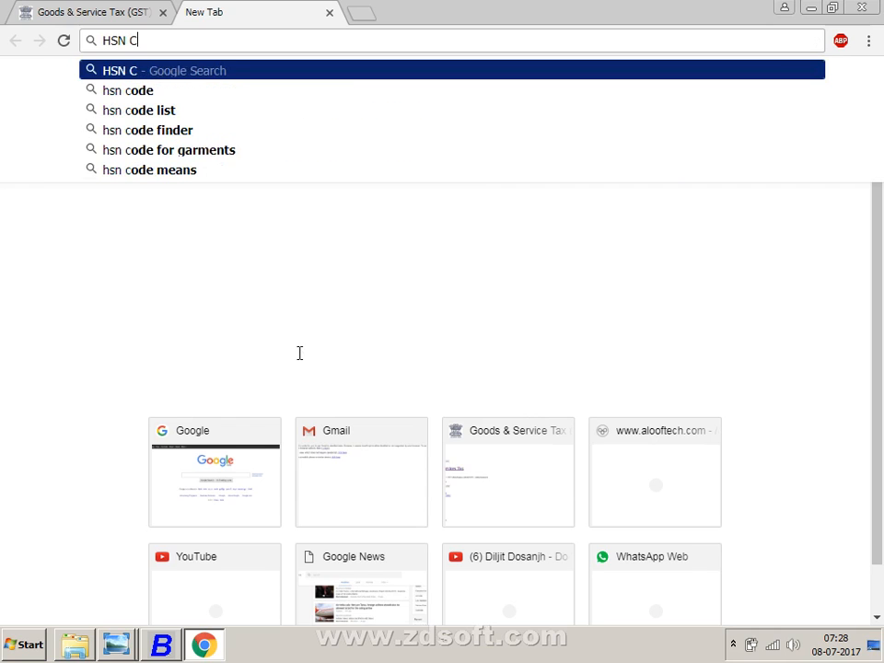
{"action": "type", "text": "ODE"}
{"action": "key", "text": "Return"}
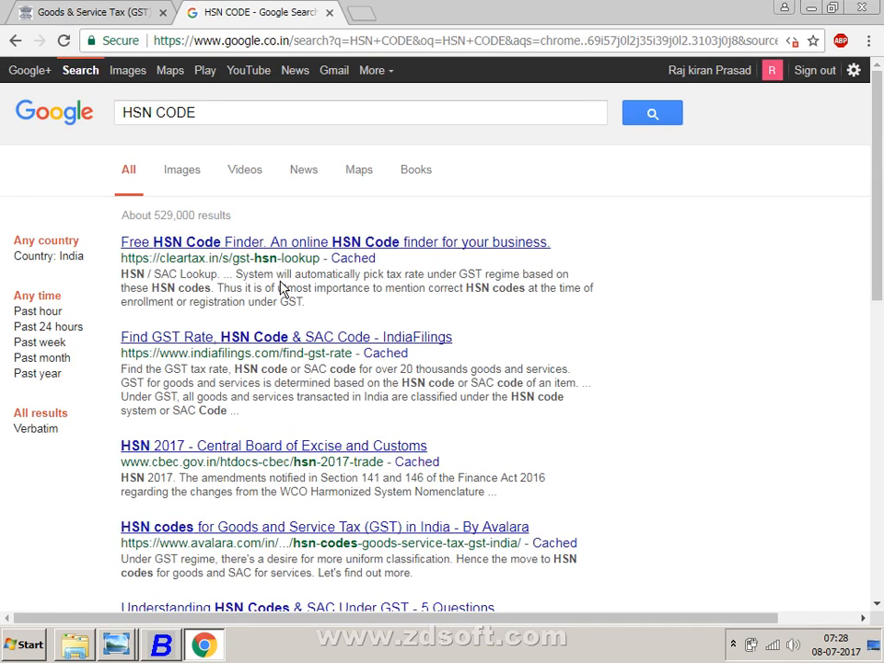
{"action": "left_click", "coordinate": [236, 108]}
{"action": "type", "text": "CY"}
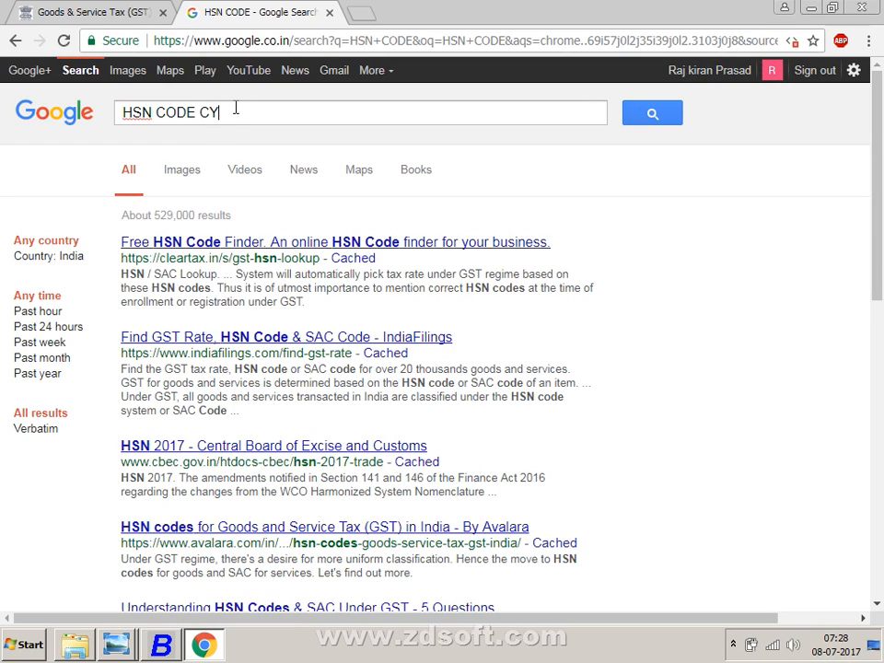
{"action": "type", "text": "BEX"}
{"action": "key", "text": "Return"}
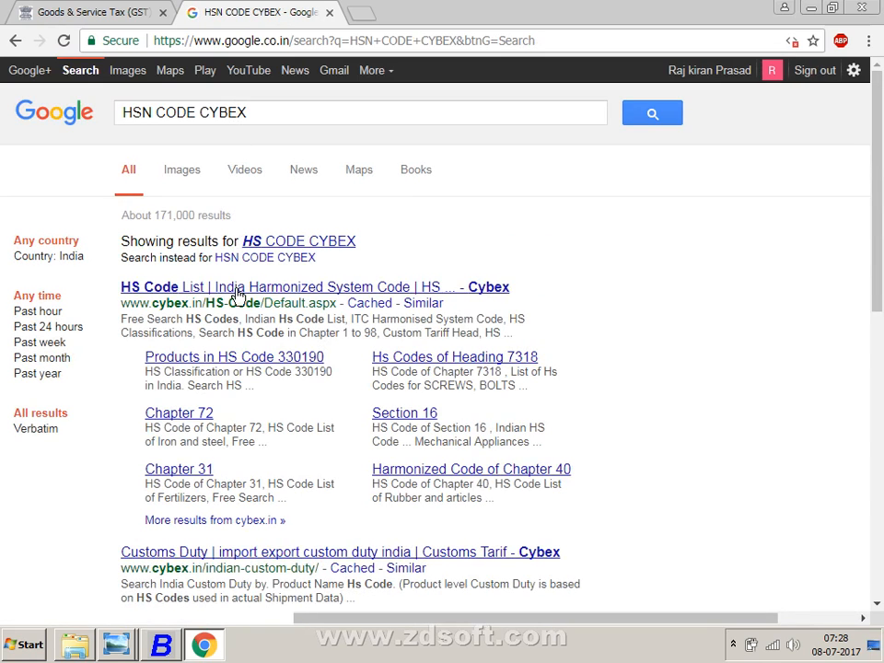
{"action": "left_click", "coordinate": [237, 293]}
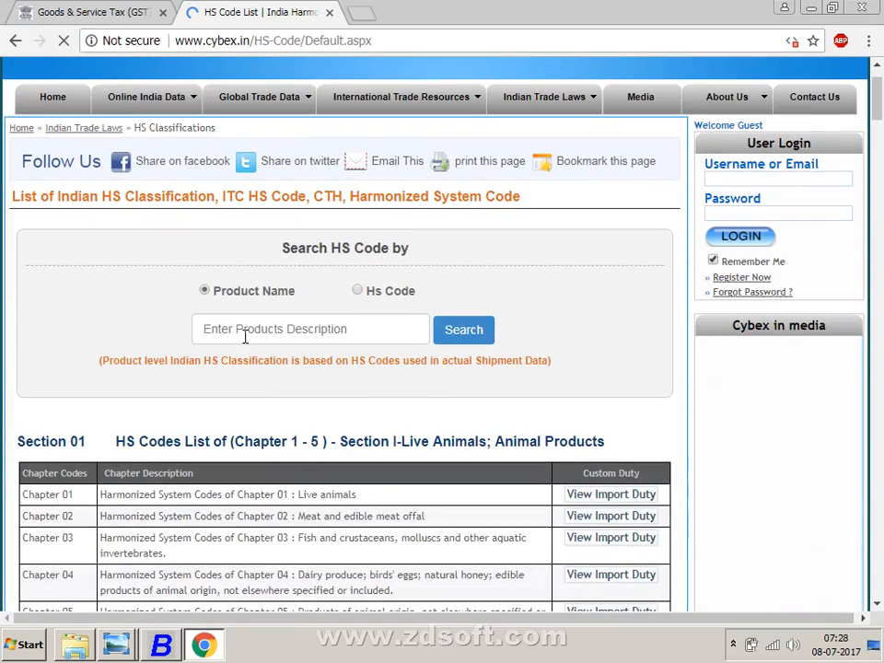
- Browse Cybex's Chapter 14 HS headings (1401, 1404), then switch back to Busy's SLIDER 01 item master
{"action": "left_click", "coordinate": [245, 333]}
{"action": "scroll", "coordinate": [245, 336], "scroll_direction": "down", "scroll_amount": 7}
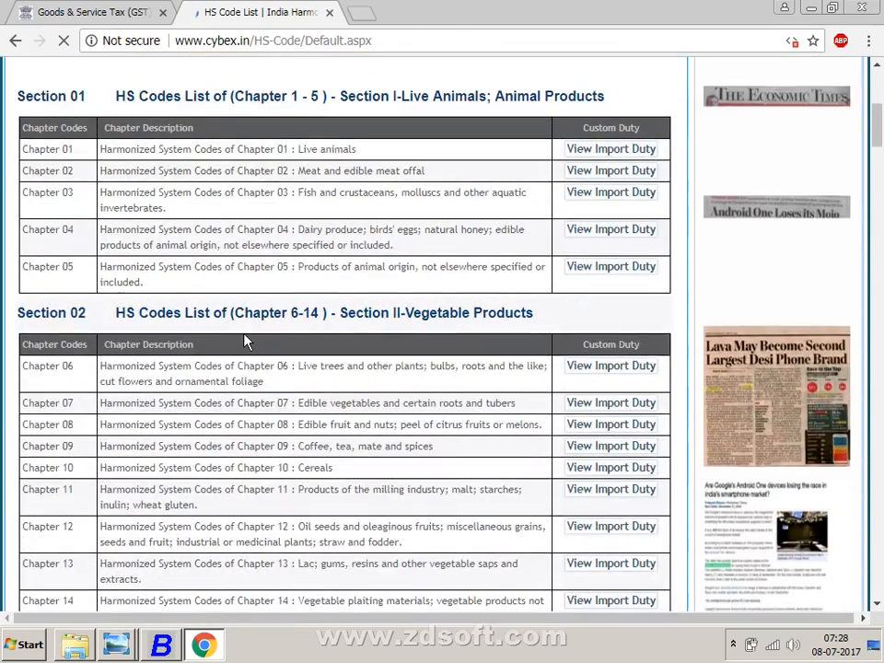
{"action": "scroll", "coordinate": [245, 341], "scroll_direction": "down", "scroll_amount": 2}
{"action": "scroll", "coordinate": [247, 339], "scroll_direction": "up", "scroll_amount": 11}
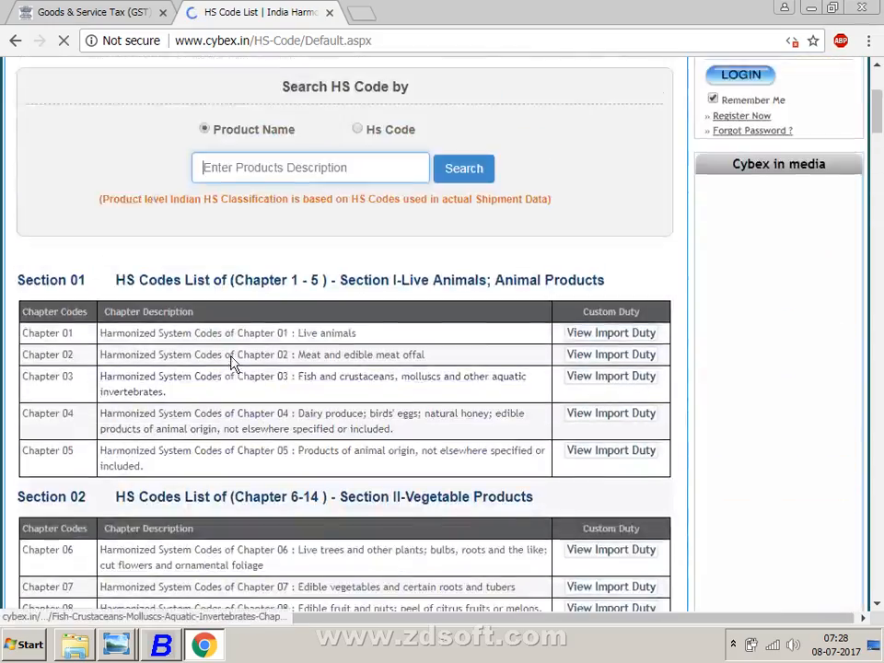
{"action": "scroll", "coordinate": [233, 365], "scroll_direction": "down", "scroll_amount": 5}
{"action": "scroll", "coordinate": [229, 373], "scroll_direction": "down", "scroll_amount": 1}
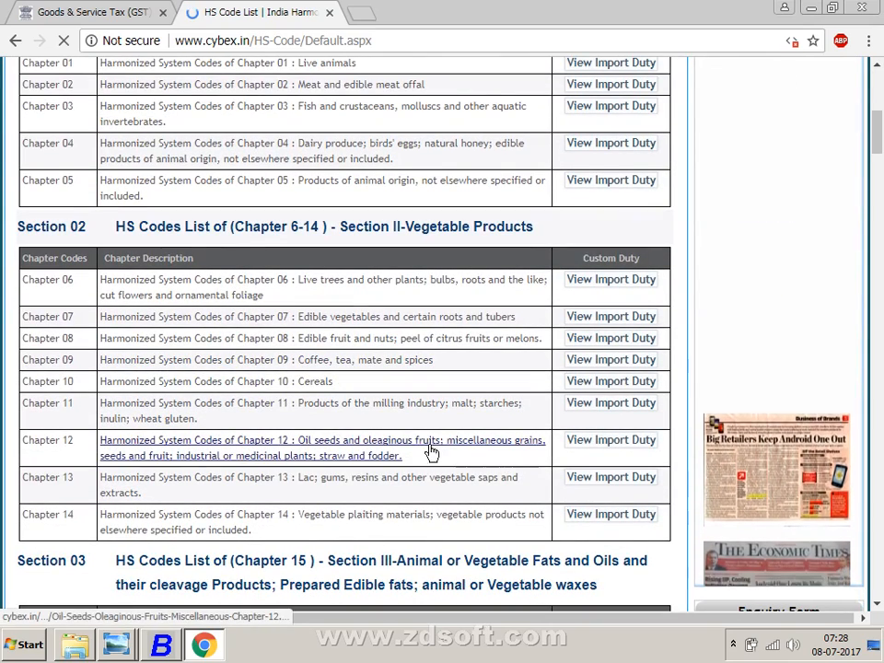
{"action": "left_click", "coordinate": [310, 521]}
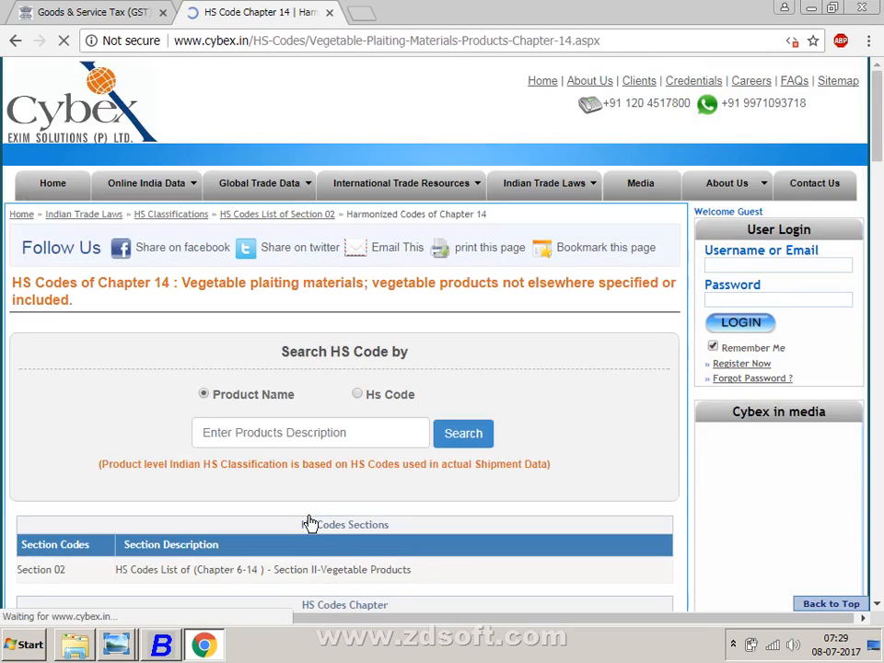
{"action": "scroll", "coordinate": [310, 523], "scroll_direction": "down", "scroll_amount": 5}
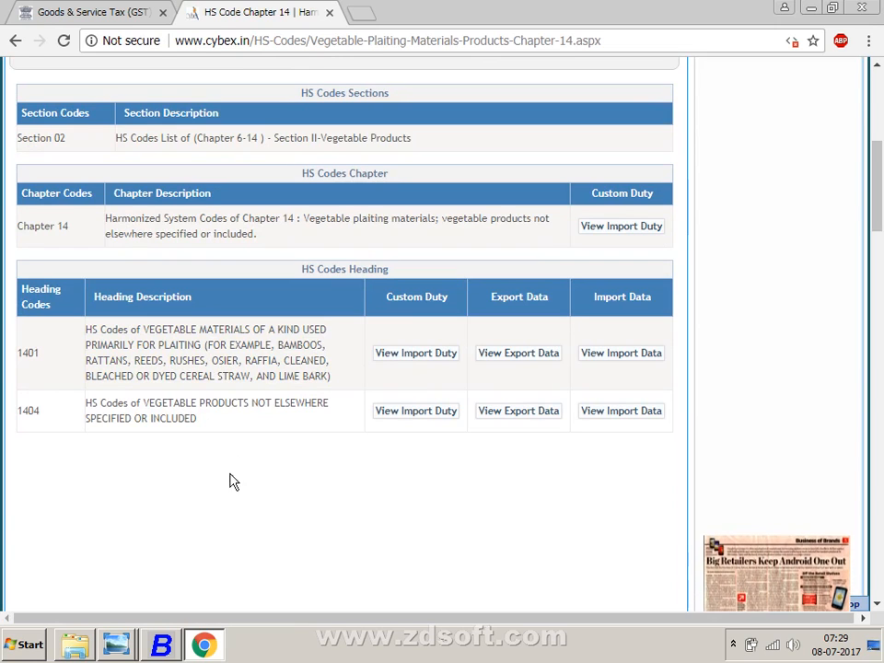
{"action": "left_click", "coordinate": [161, 643]}
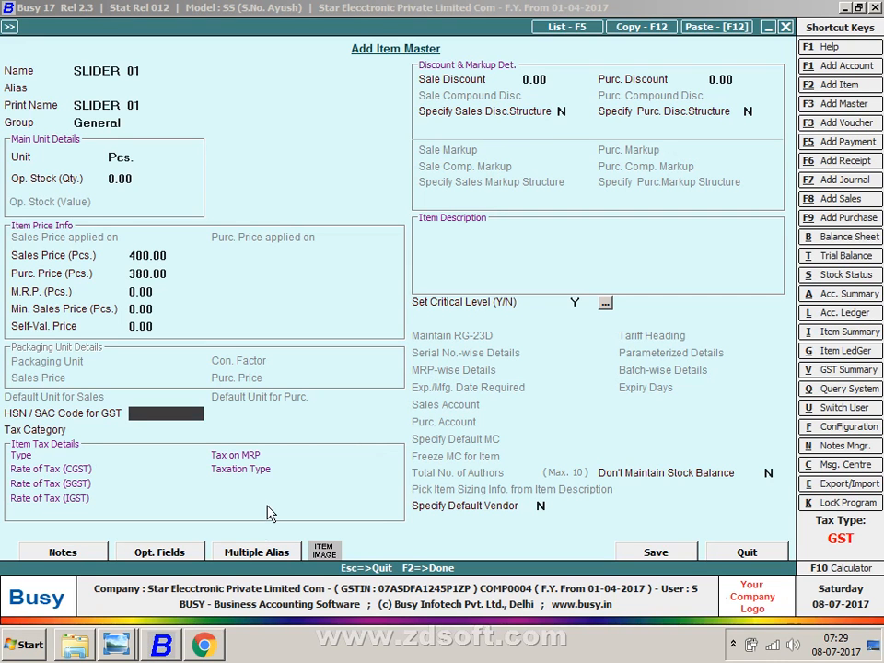
- Give SLIDER 01 HSN code 96071110 and tax category GST 18%, then save it
{"action": "type", "text": "96071110"}
{"action": "key", "text": "Return"}
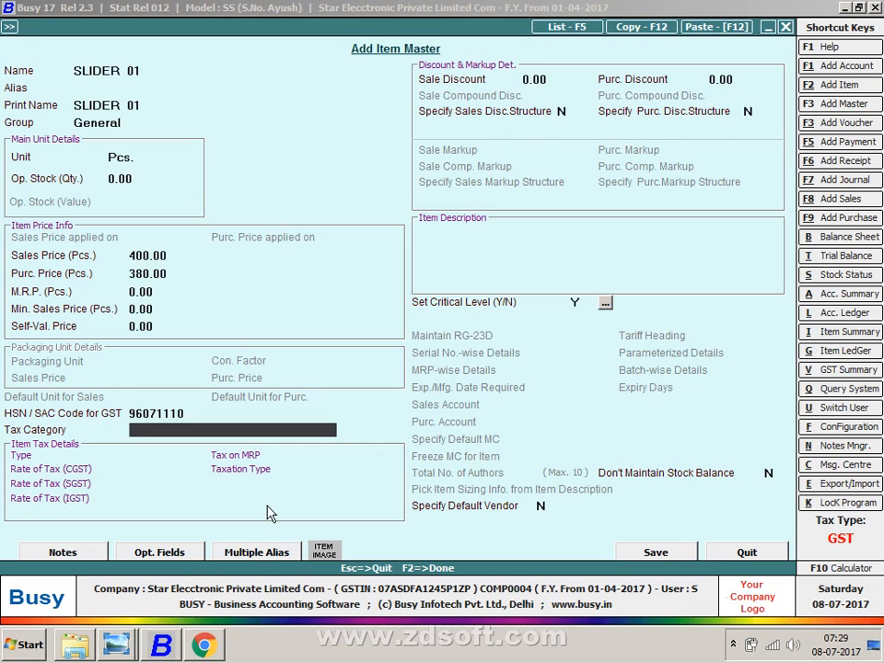
{"action": "key", "text": "space"}
{"action": "key", "text": "Down"}
{"action": "key", "text": "Return"}
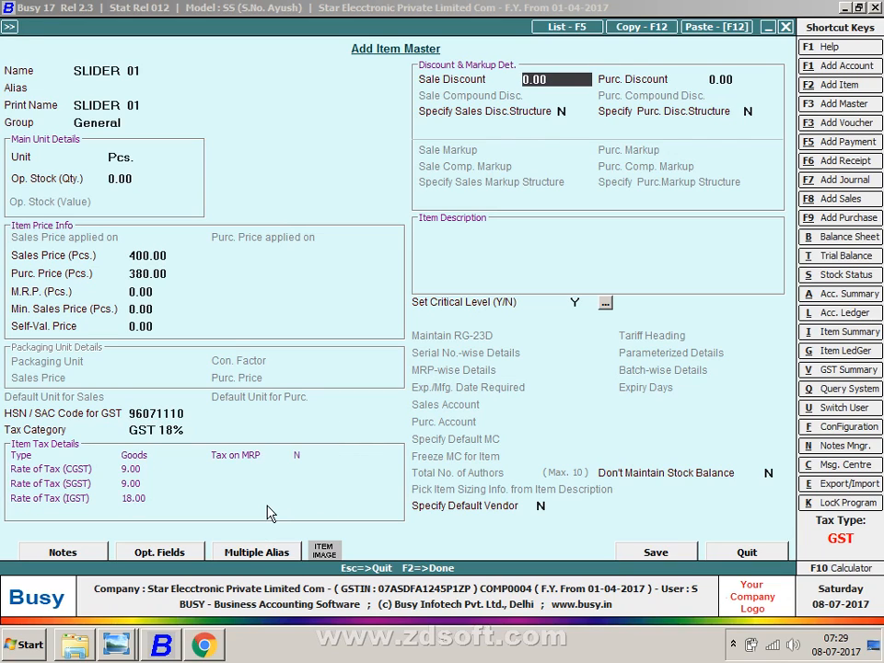
{"action": "key", "text": "F2"}
{"action": "key", "text": "Return"}
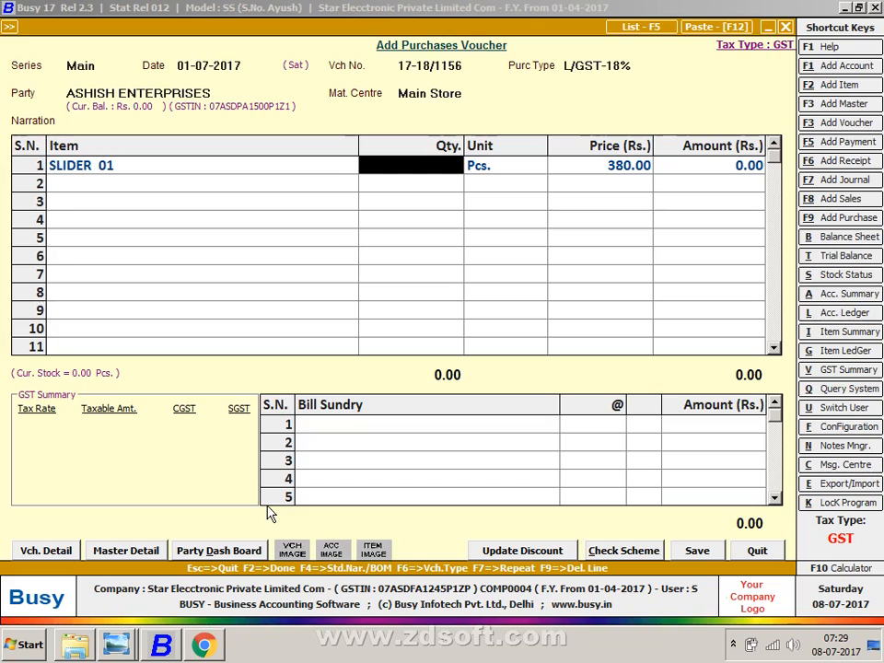
- Enter quantity 150 for SLIDER 01 on the voucher and open a new item master
{"action": "type", "text": "1"}
{"action": "key", "text": "alt+Tab"}
{"action": "key", "text": "alt+Tab"}
{"action": "key", "text": "alt+Tab"}
{"action": "key", "text": "Tab"}
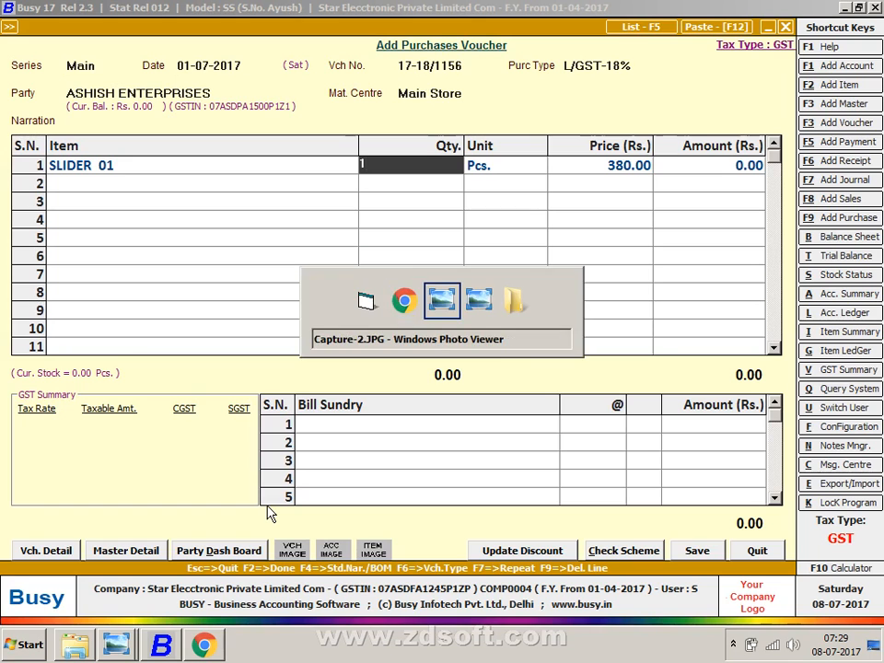
{"action": "key", "text": "alt+Tab"}
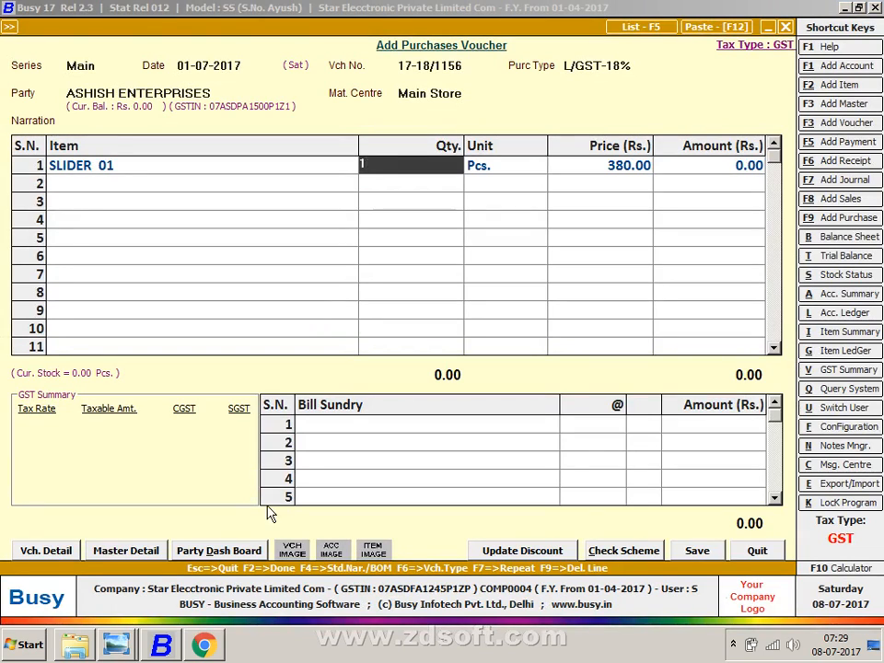
{"action": "type", "text": "15"}
{"action": "key", "text": "BackSpace"}
{"action": "type", "text": "150"}
{"action": "key", "text": "Return"}
{"action": "key", "text": "Return"}
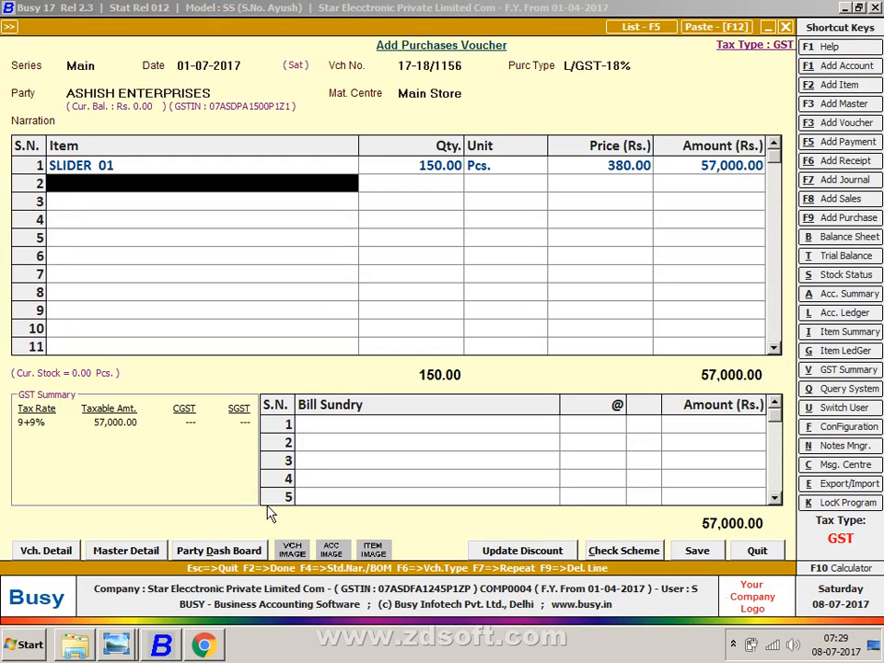
{"action": "key", "text": "F2"}
- Name the item SLIDER 02 in group General, unit Pcs., with sales price 400
{"action": "type", "text": "S"}
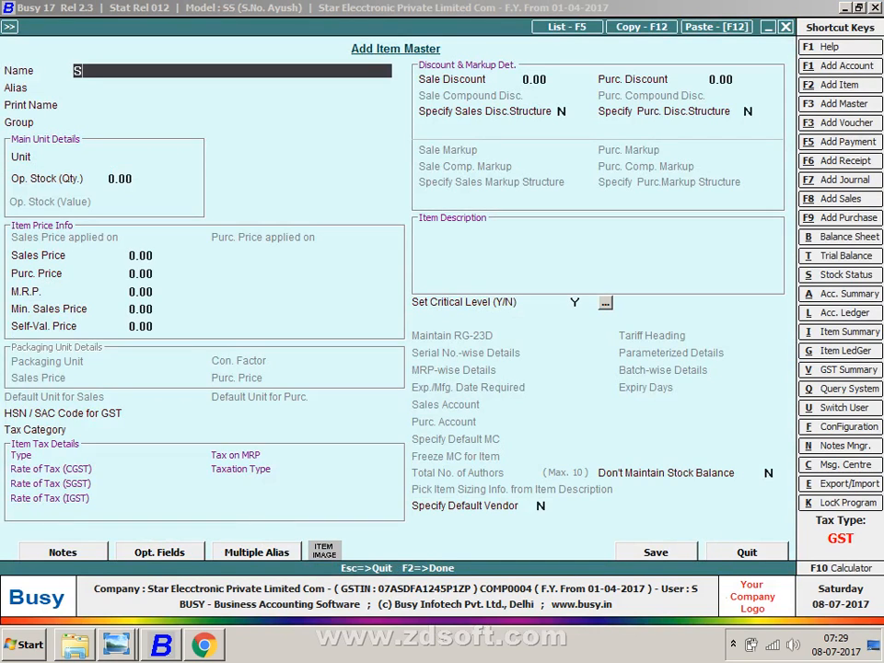
{"action": "type", "text": "LIDER 02"}
{"action": "key", "text": "Return"}
{"action": "key", "text": "Return"}
{"action": "key", "text": "Return"}
{"action": "key", "text": "Return"}
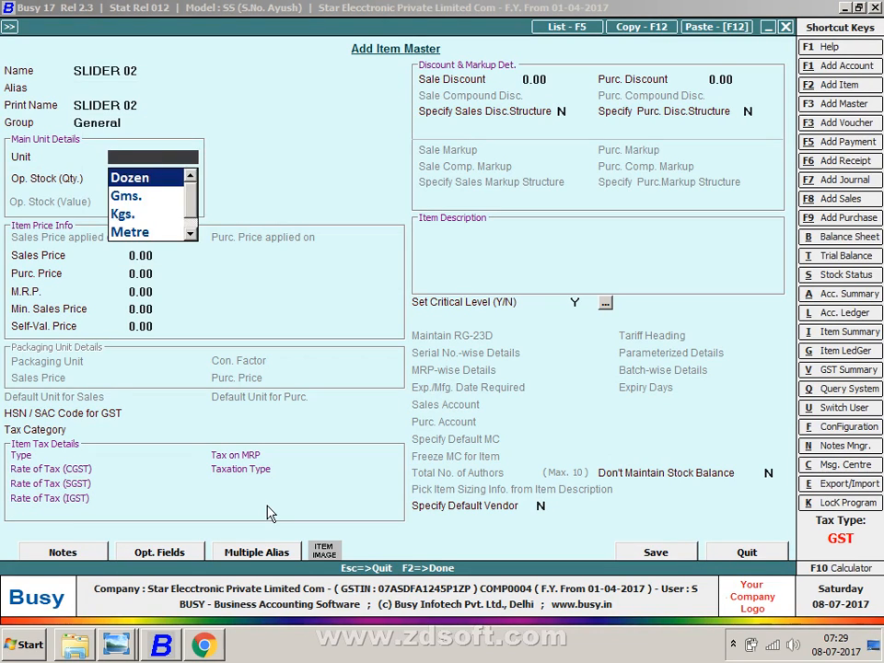
{"action": "type", "text": "p"}
{"action": "key", "text": "Return"}
{"action": "key", "text": "Return"}
{"action": "key", "text": "Return"}
{"action": "key", "text": "Up"}
{"action": "type", "text": "400"}
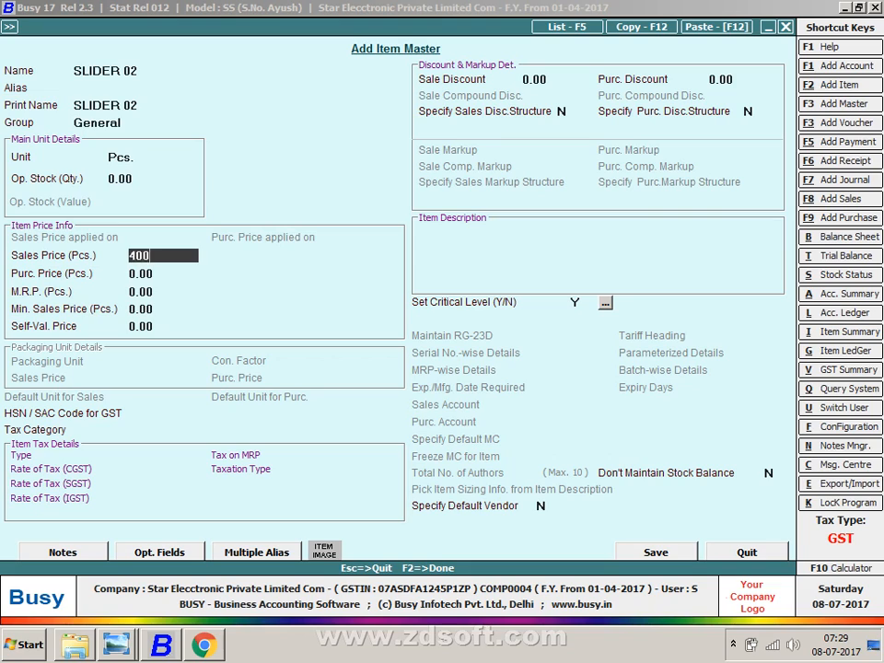
{"action": "key", "text": "Return"}
- Set purchase price 380, HSN 96071110 and GST 18%, then save SLIDER 02
{"action": "type", "text": "38"}
{"action": "key", "text": "Return"}
{"action": "key", "text": "Up"}
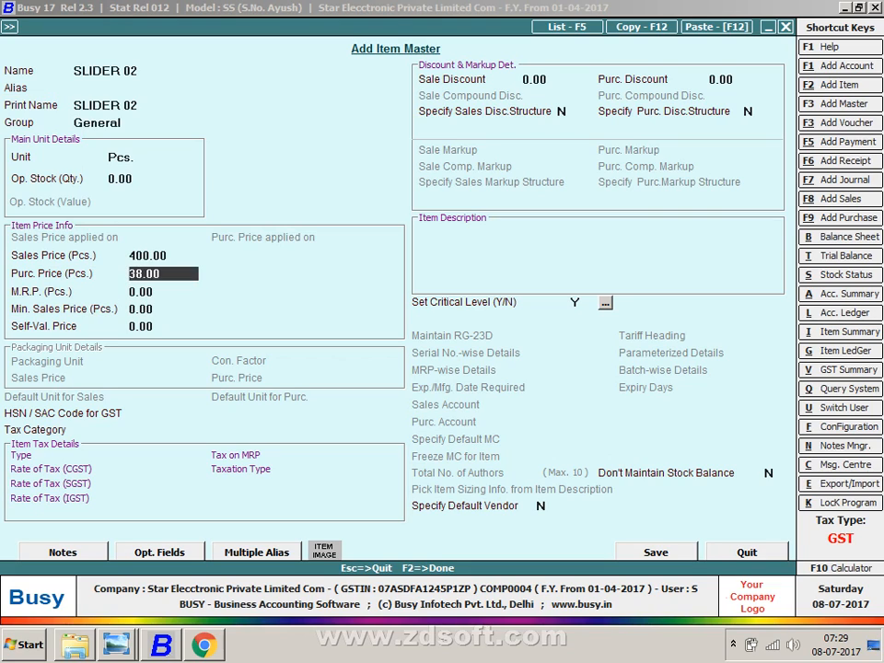
{"action": "type", "text": "380"}
{"action": "key", "text": "Return"}
{"action": "key", "text": "Return"}
{"action": "key", "text": "Return"}
{"action": "key", "text": "Return"}
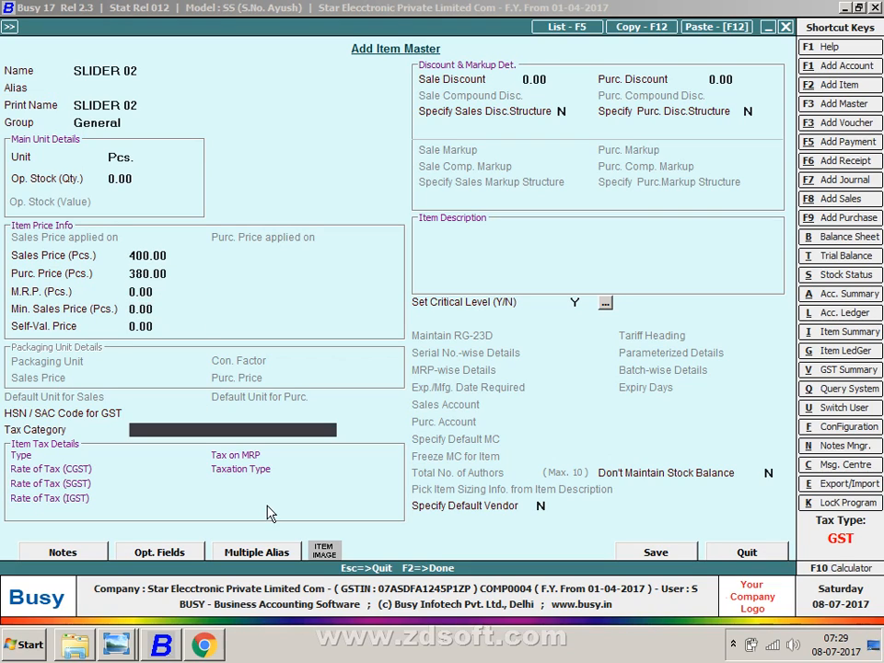
{"action": "key", "text": "Up"}
{"action": "type", "text": "9607"}
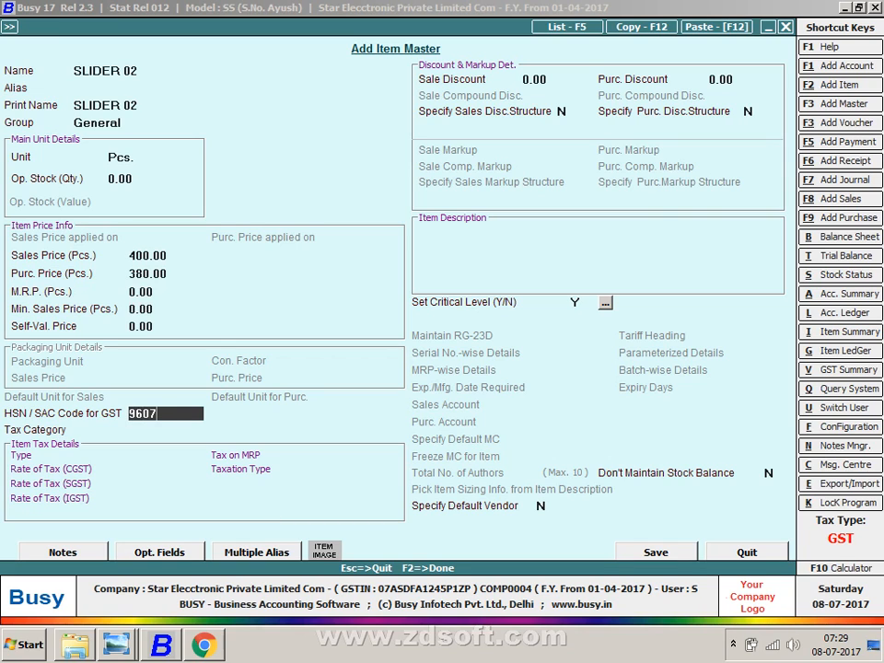
{"action": "type", "text": "1110"}
{"action": "key", "text": "Return"}
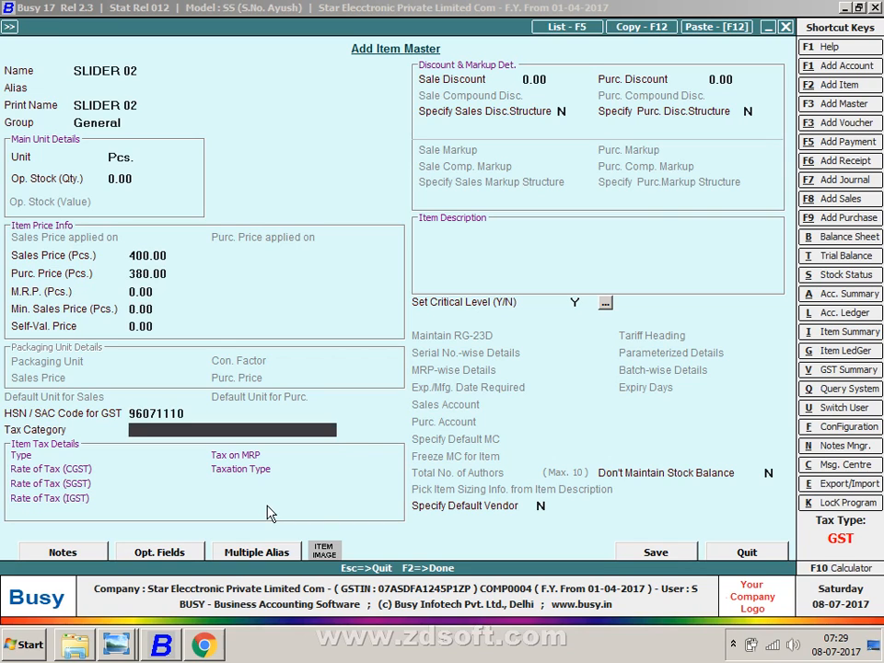
{"action": "key", "text": "Return"}
{"action": "key", "text": "Return"}
{"action": "key", "text": "F2"}
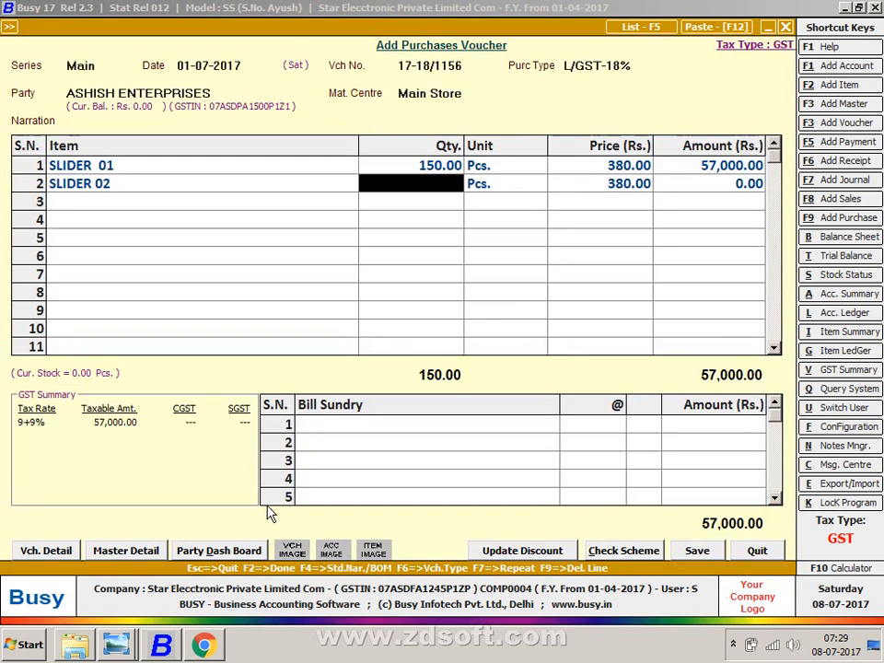
- Enter quantity 150 for SLIDER 02 and add CGST and SGST bill sundries
{"action": "type", "text": "150"}
{"action": "key", "text": "Return"}
{"action": "key", "text": "Return"}
{"action": "key", "text": "Return"}
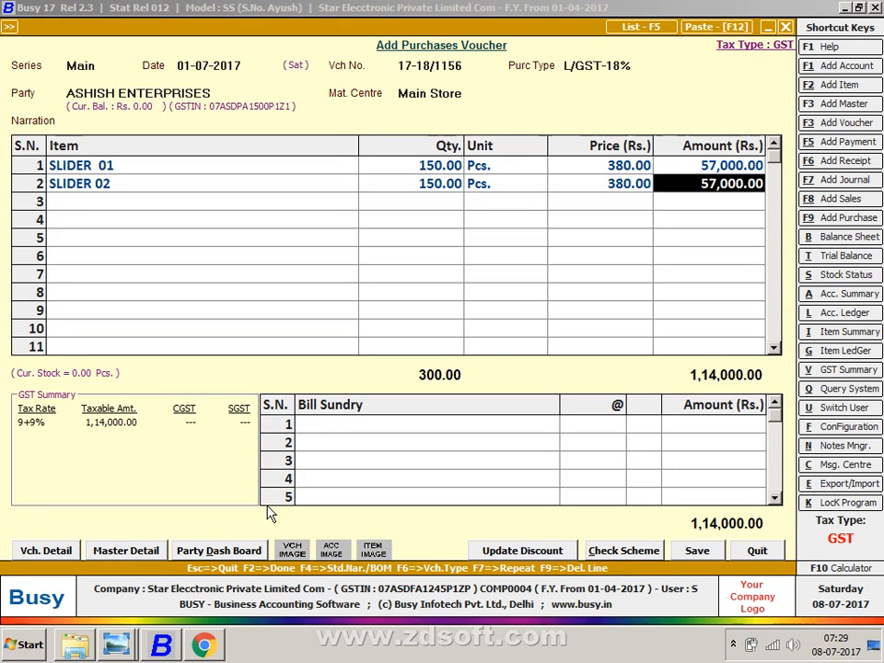
{"action": "key", "text": "Return"}
{"action": "key", "text": "Return"}
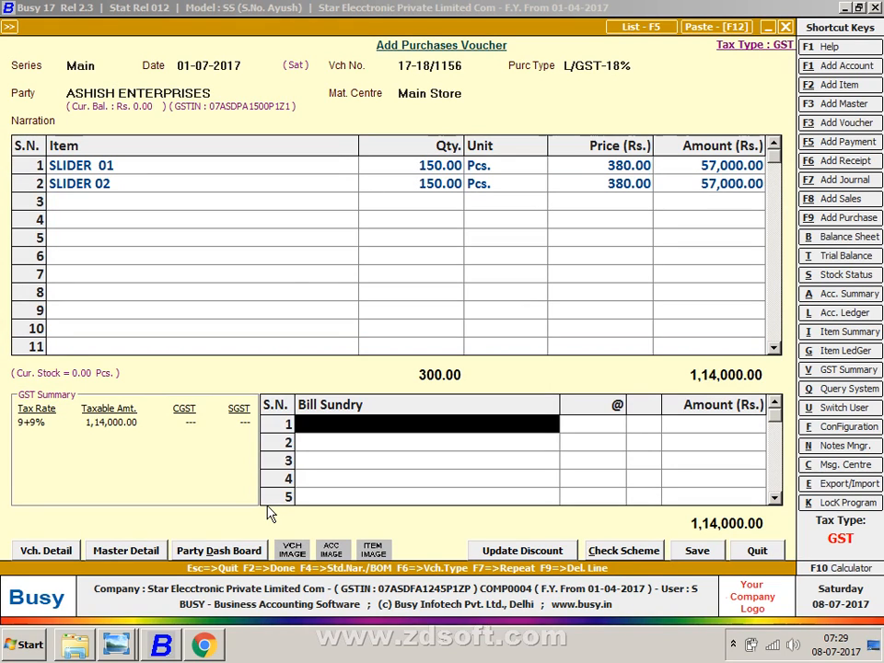
{"action": "type", "text": "cg"}
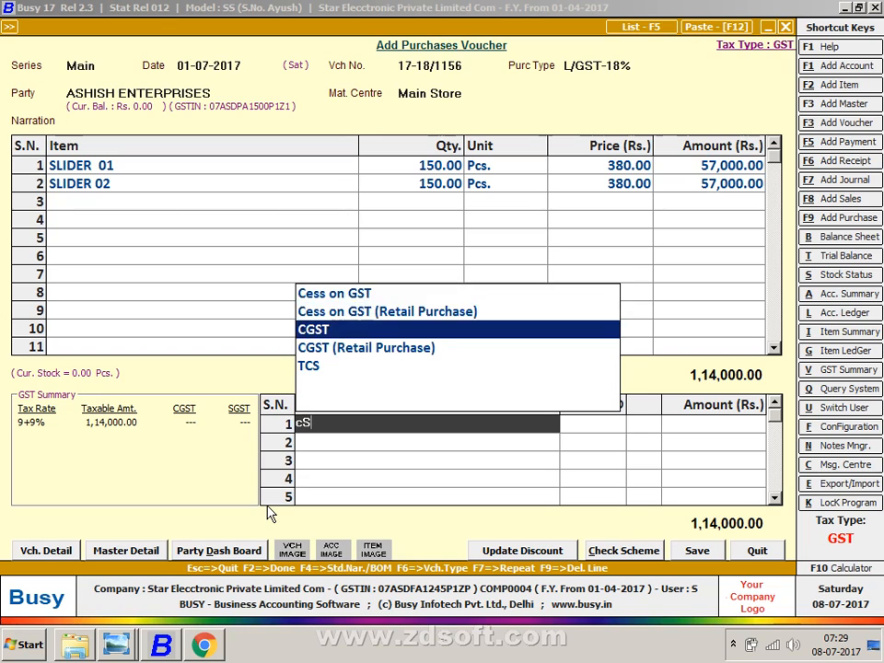
{"action": "key", "text": "Return"}
{"action": "key", "text": "Return"}
{"action": "key", "text": "Return"}
{"action": "type", "text": "sg"}
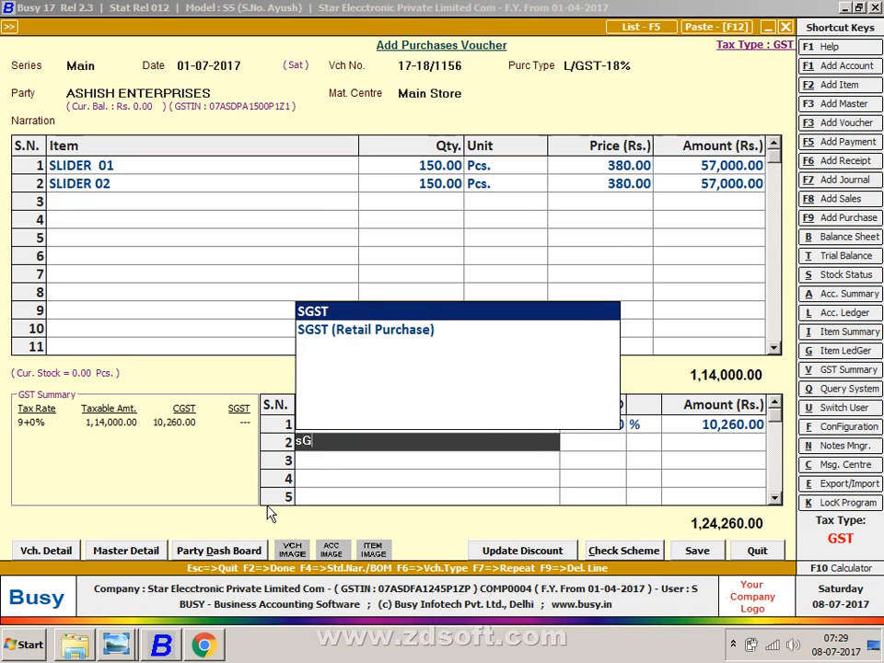
{"action": "key", "text": "Return"}
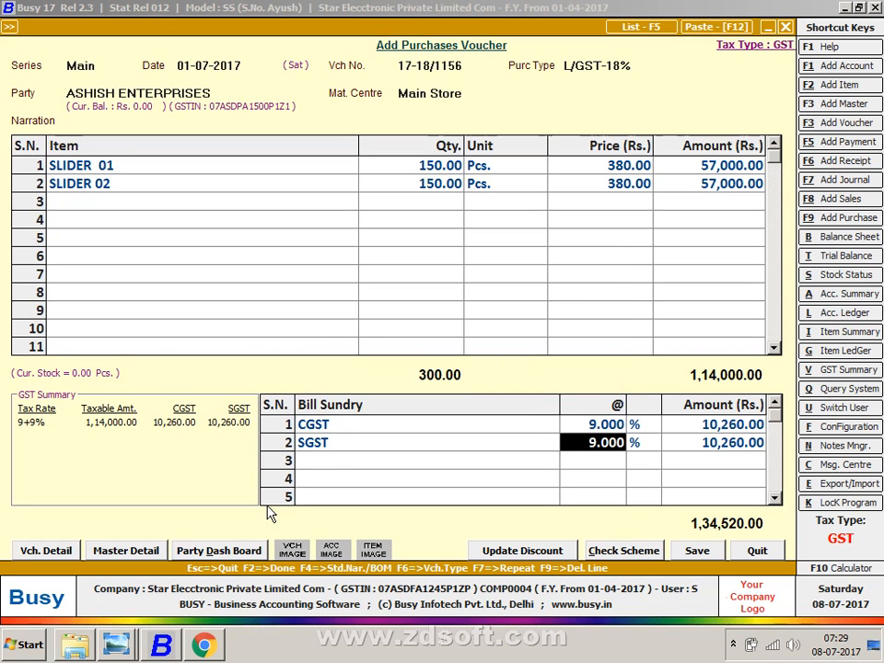
- Enter the supplier's purchase bill number in the GST details and confirm
{"action": "key", "text": "F2"}
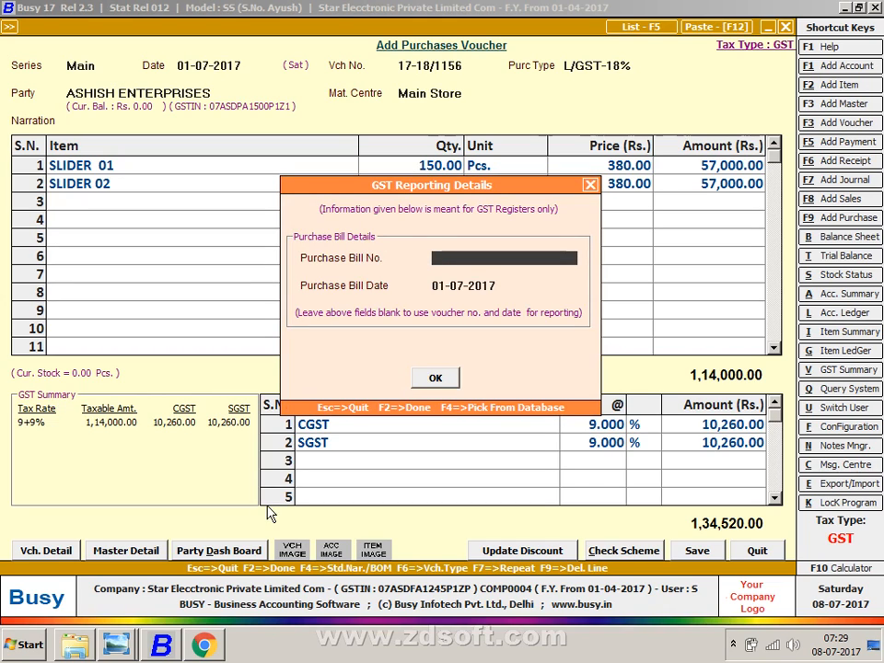
{"action": "type", "text": "17-18/1156"}
{"action": "key", "text": "Return"}
{"action": "key", "text": "Return"}
{"action": "key", "text": "Return"}
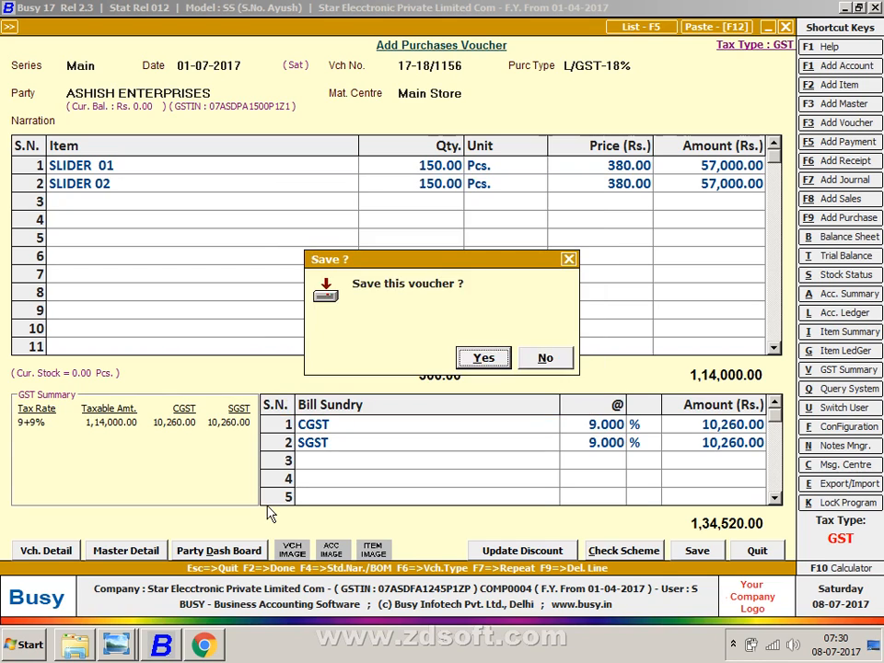
{"action": "key", "text": "Return"}
{"action": "key", "text": "Return"}
{"action": "key", "text": "Return"}
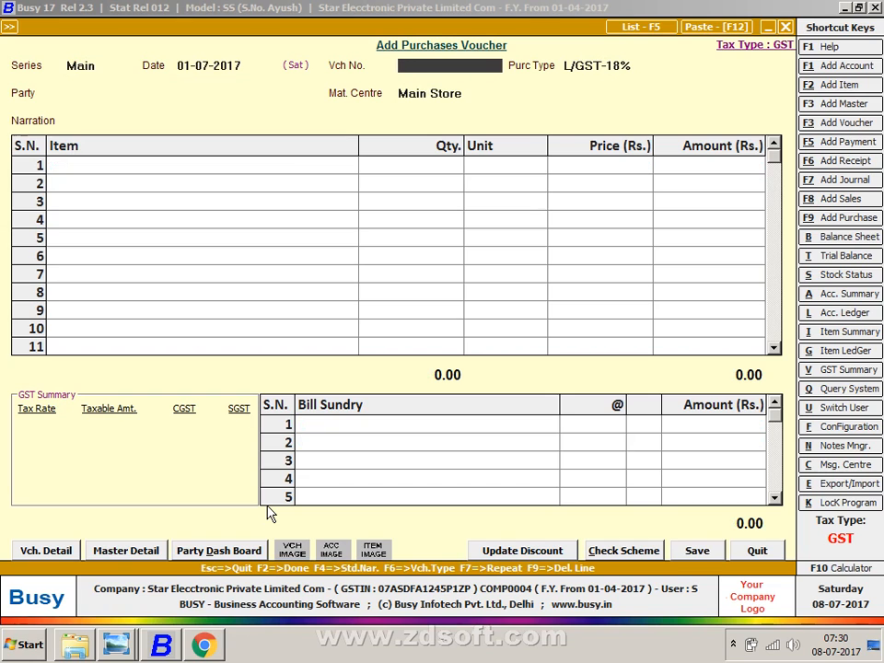
- Enter voucher number 17-18 on the new purchase voucher after checking the purchases list
{"action": "key", "text": "alt+Tab"}
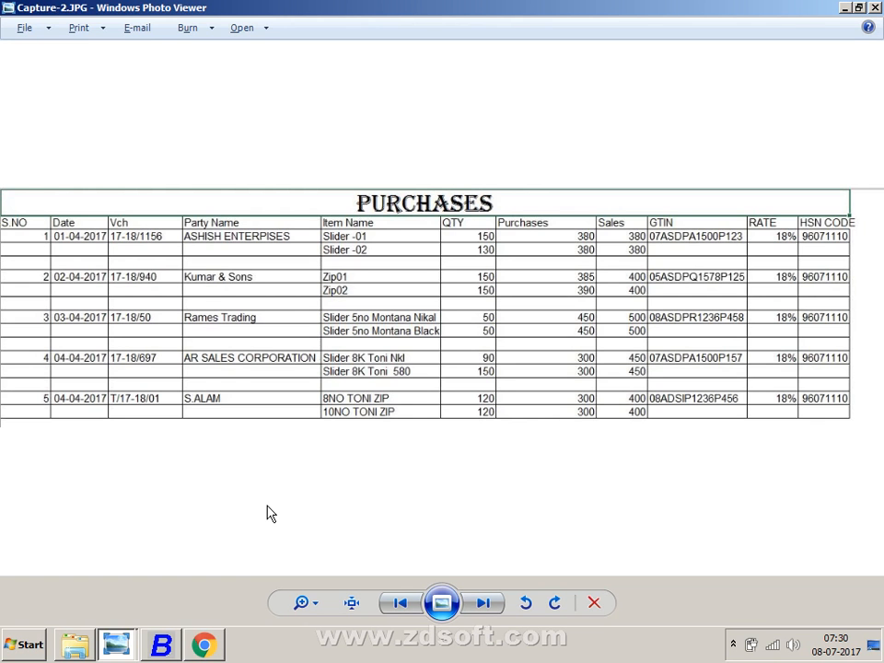
{"action": "key", "text": "alt+Tab"}
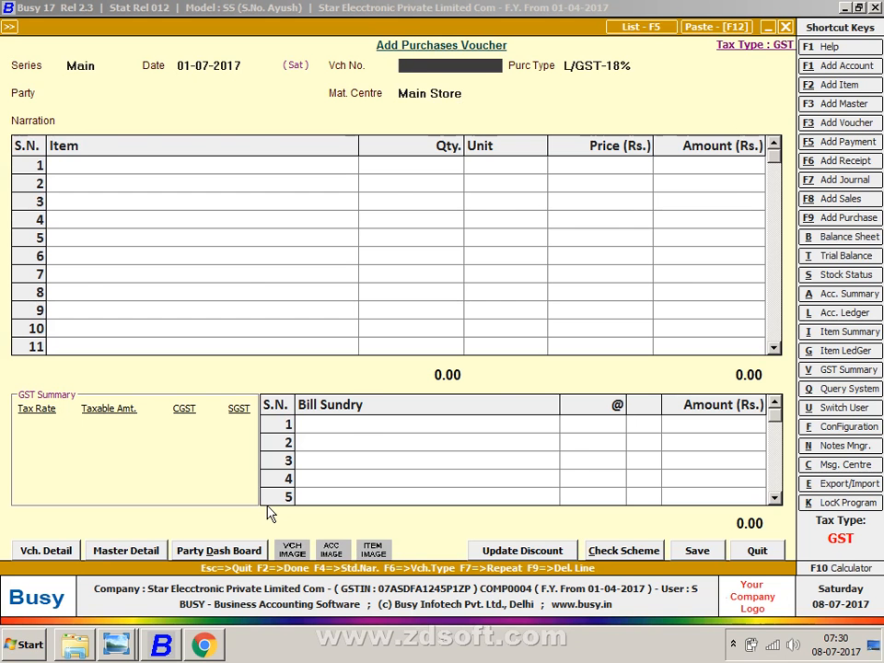
{"action": "key", "text": "alt+Tab"}
{"action": "key", "text": "alt+Tab"}
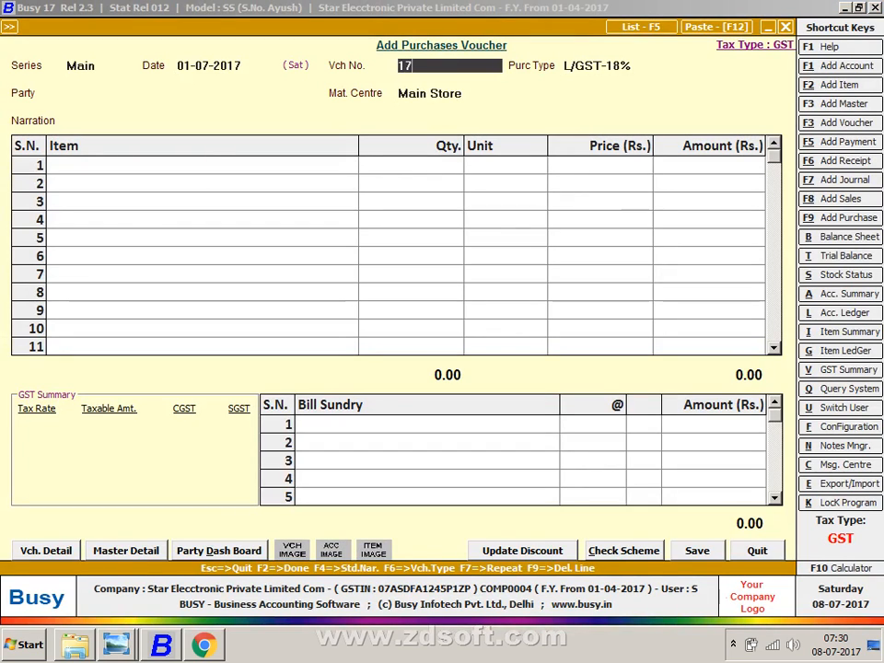
{"action": "type", "text": "18"}
{"action": "key", "text": "Return"}
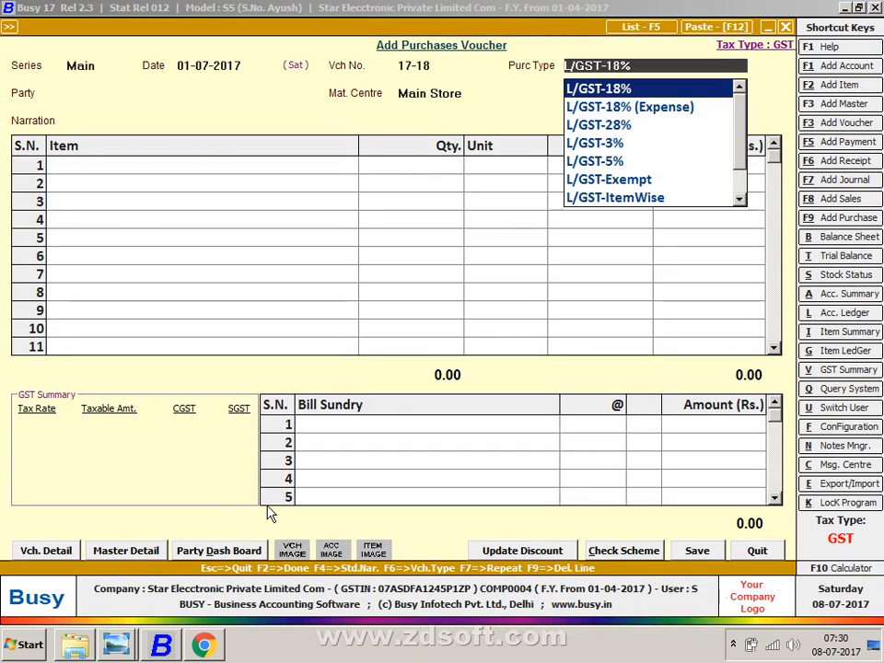
- Set the purchase type to inter-state I/GST-18%
{"action": "key", "text": "alt+Tab"}
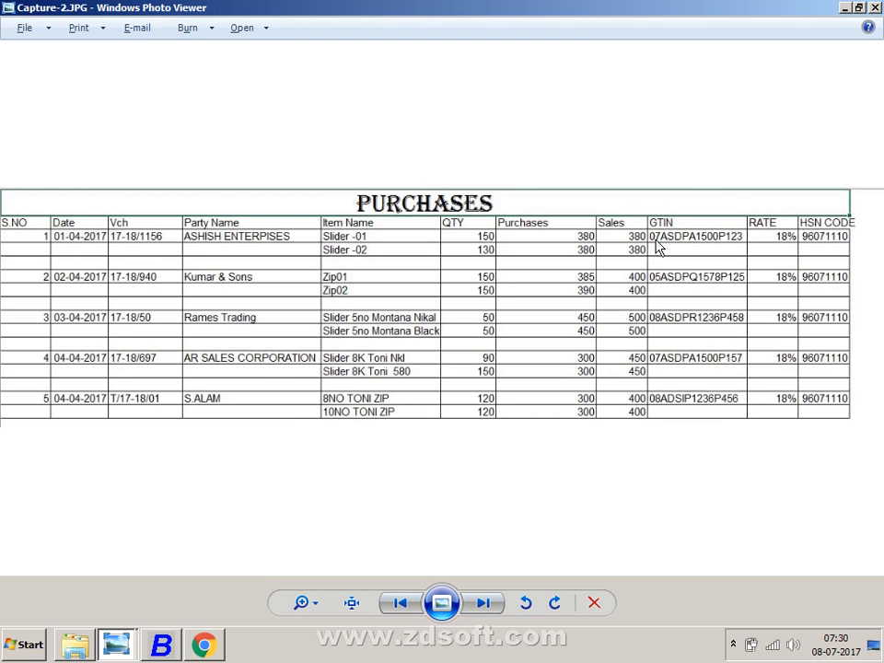
{"action": "key", "text": "alt+Tab"}
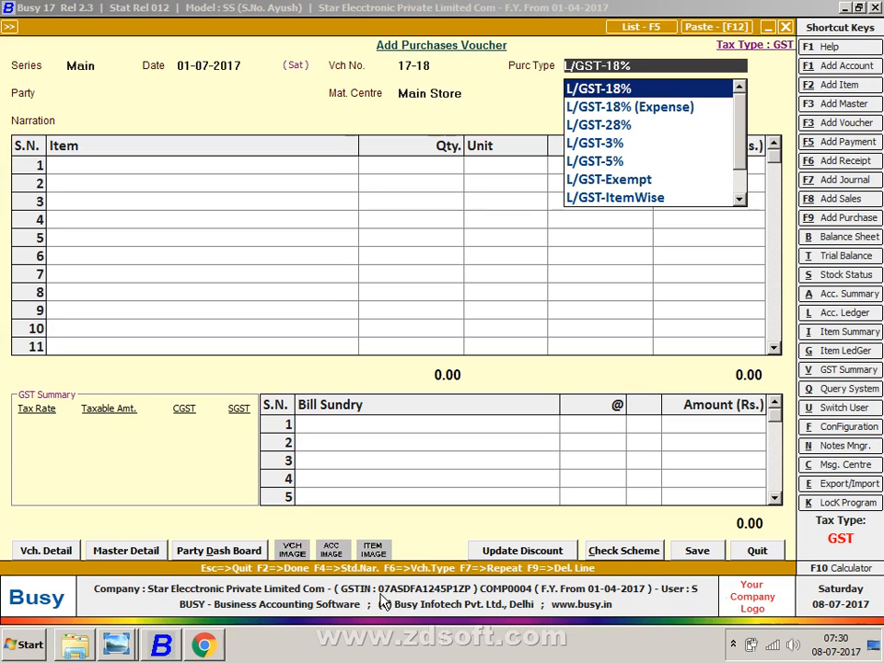
{"action": "type", "text": "L"}
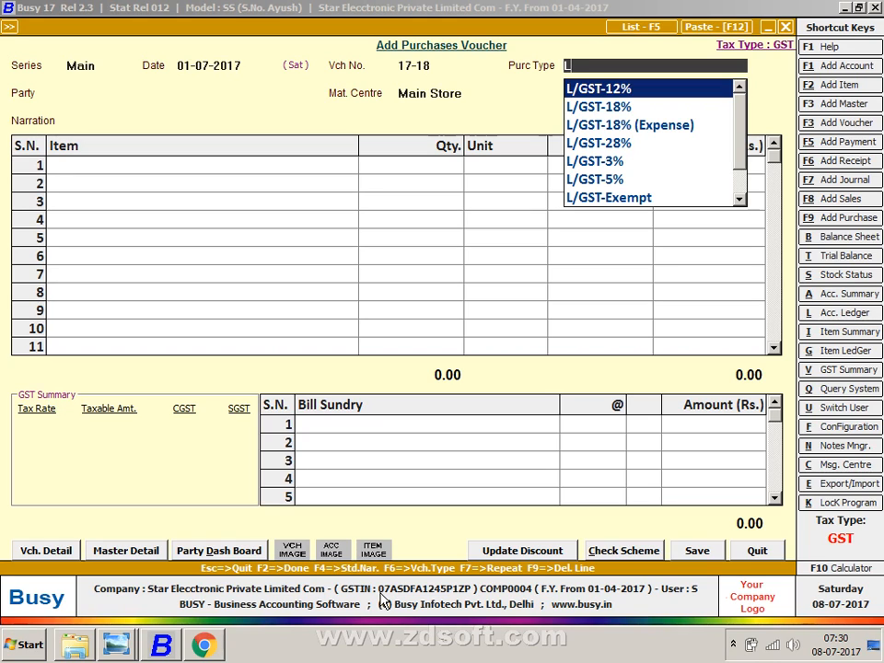
{"action": "key", "text": "Down"}
{"action": "key", "text": "Down"}
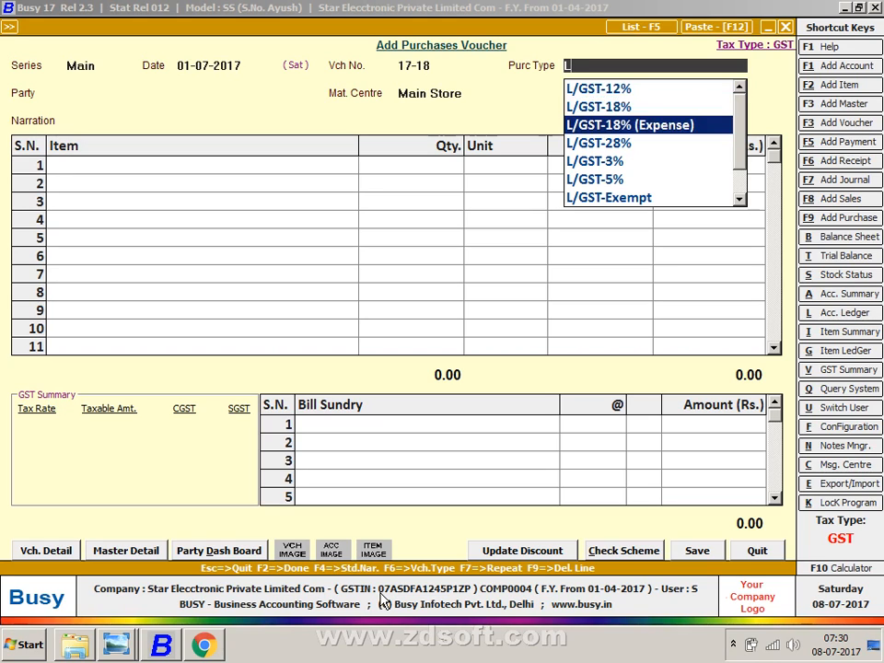
{"action": "key", "text": "Down"}
{"action": "key", "text": "Up"}
{"action": "key", "text": "Up"}
{"action": "key", "text": "Up"}
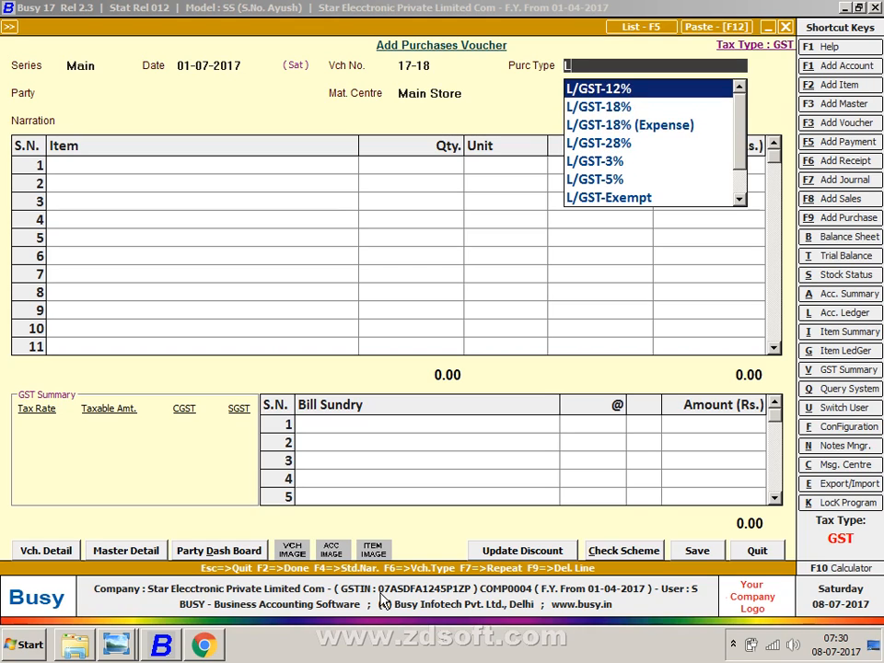
{"action": "key", "text": "Down"}
{"action": "key", "text": "Down"}
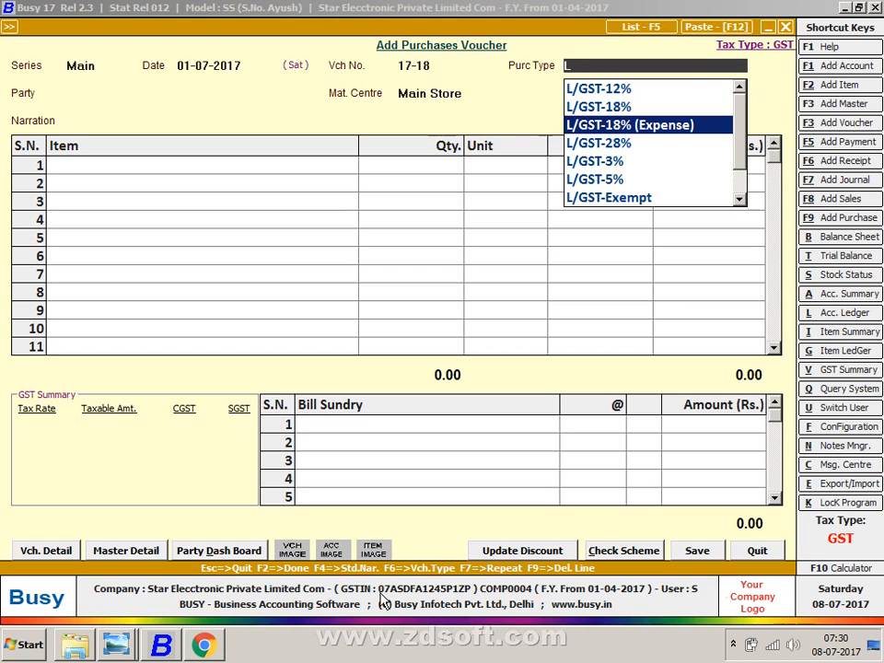
{"action": "key", "text": "Down"}
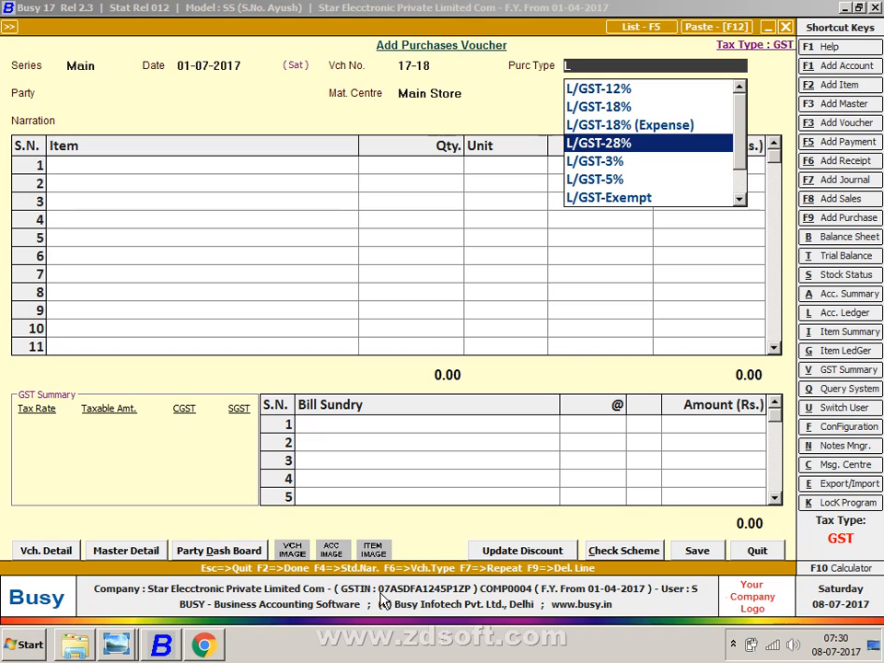
{"action": "key", "text": "Down"}
{"action": "key", "text": "Down"}
{"action": "key", "text": "Down"}
{"action": "key", "text": "Down"}
{"action": "key", "text": "Down"}
{"action": "key", "text": "Up"}
{"action": "key", "text": "Up"}
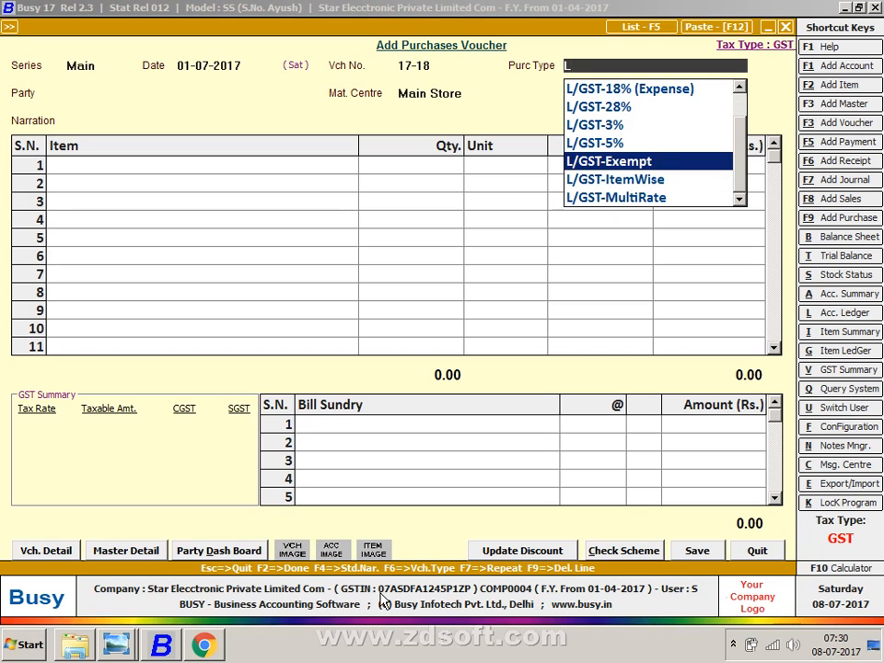
{"action": "key", "text": "Home"}
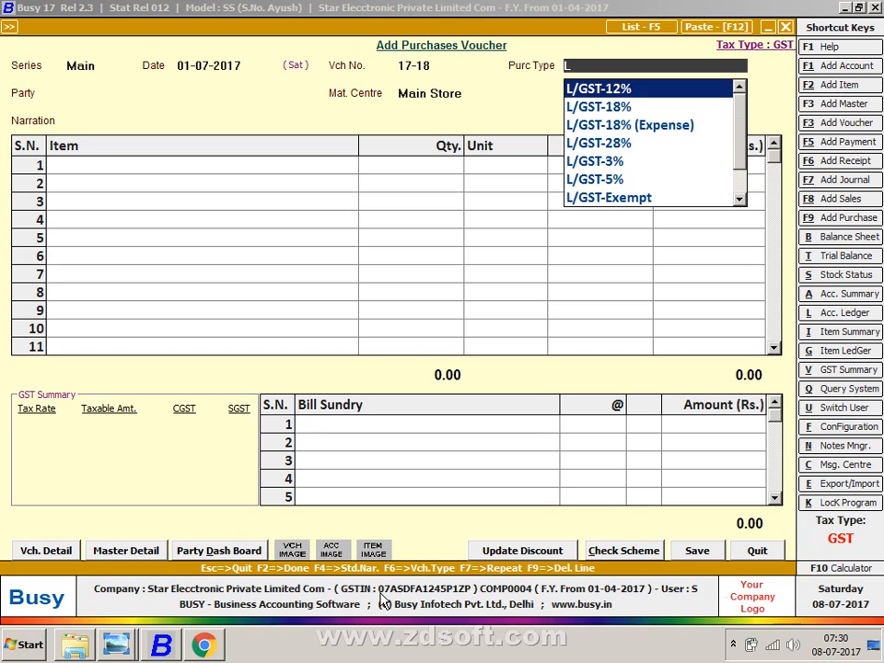
{"action": "key", "text": "BackSpace"}
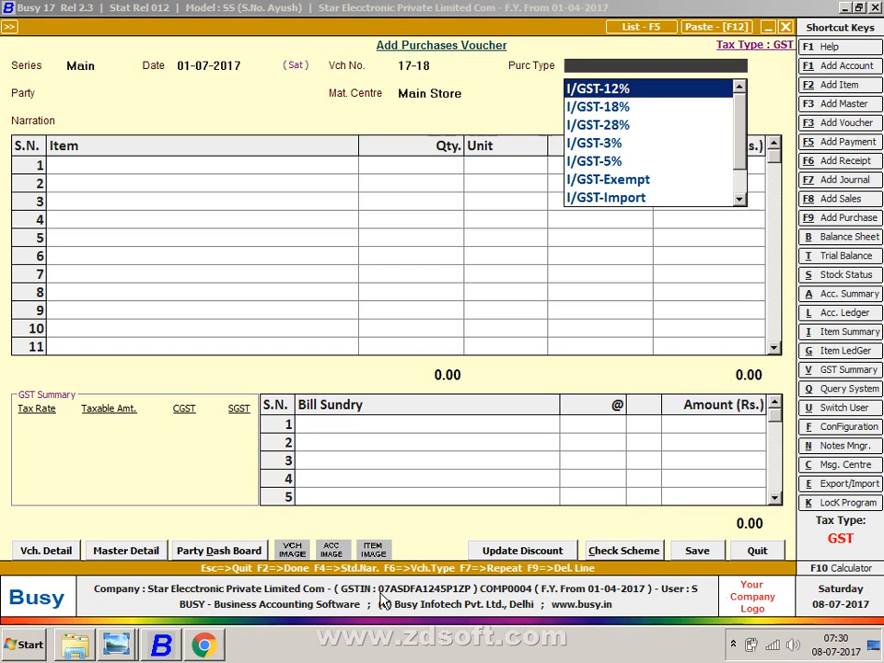
{"action": "key", "text": "Down"}
{"action": "key", "text": "Down"}
{"action": "key", "text": "Up"}
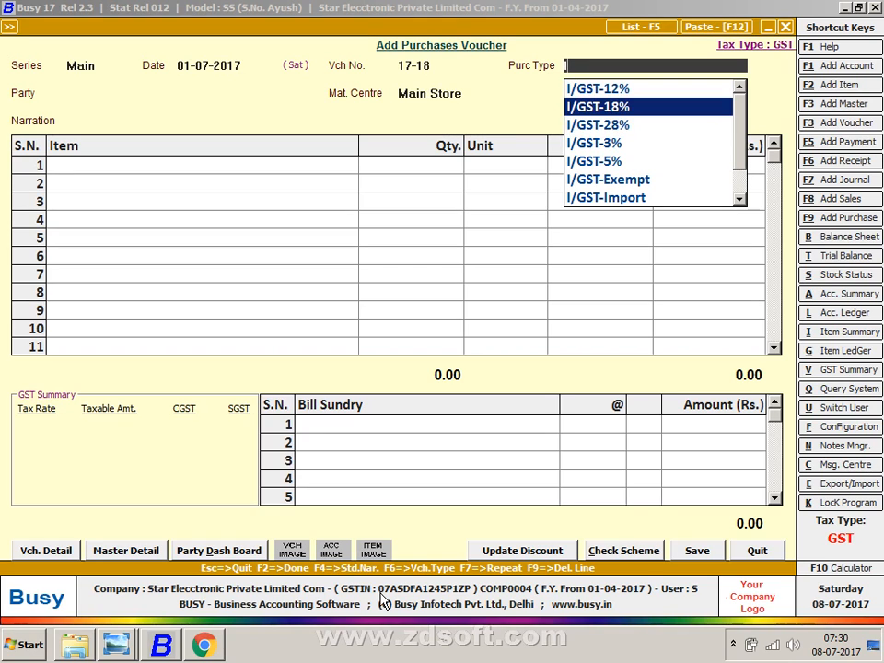
{"action": "key", "text": "Return"}
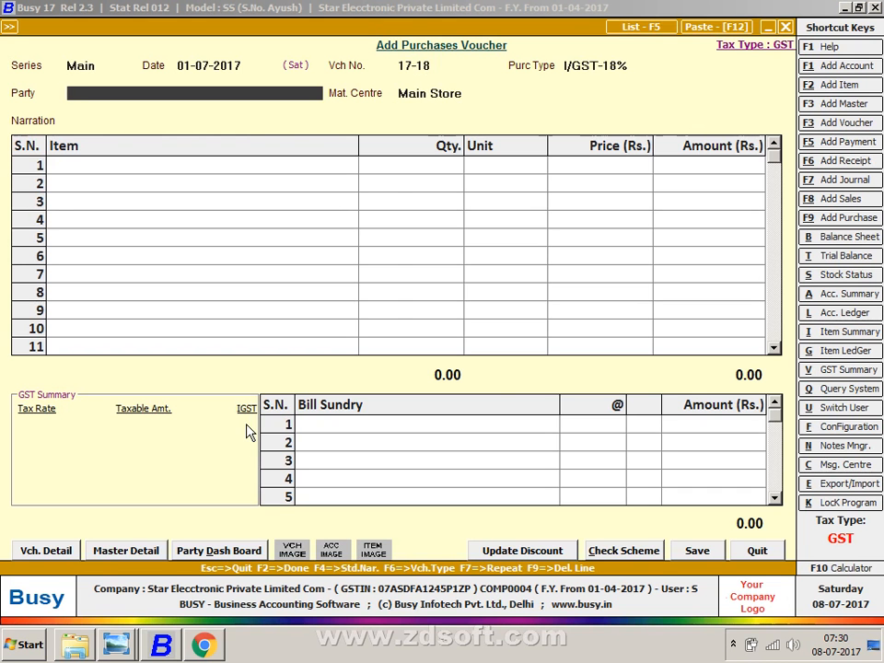
- Start a new party account named KUMAR & SONS in the Sundry Creditors group
{"action": "key", "text": "F3"}
{"action": "type", "text": "KUMAR"}
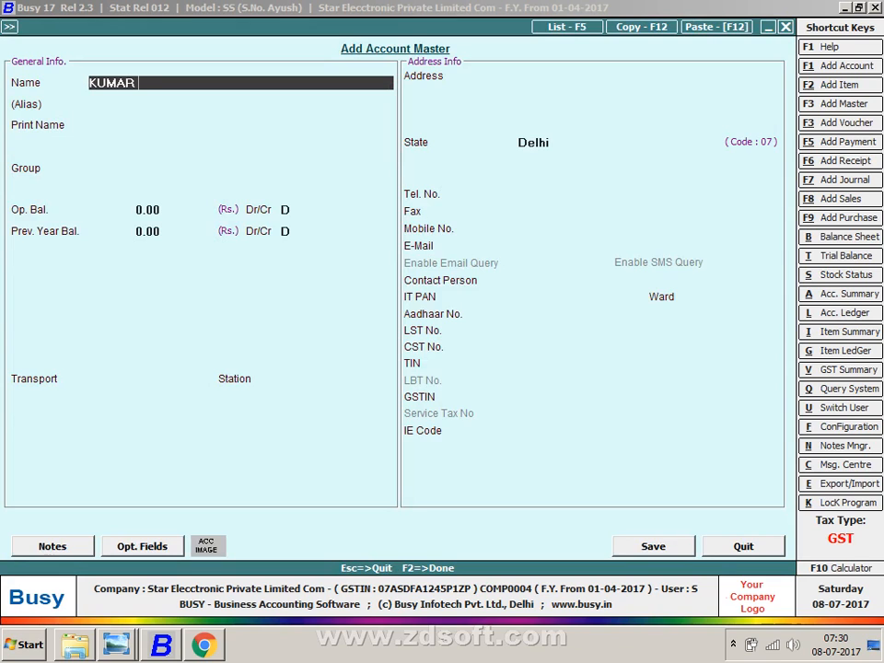
{"action": "type", "text": " & SONS"}
{"action": "key", "text": "Return"}
{"action": "key", "text": "Return"}
{"action": "key", "text": "Return"}
{"action": "type", "text": "SUN"}
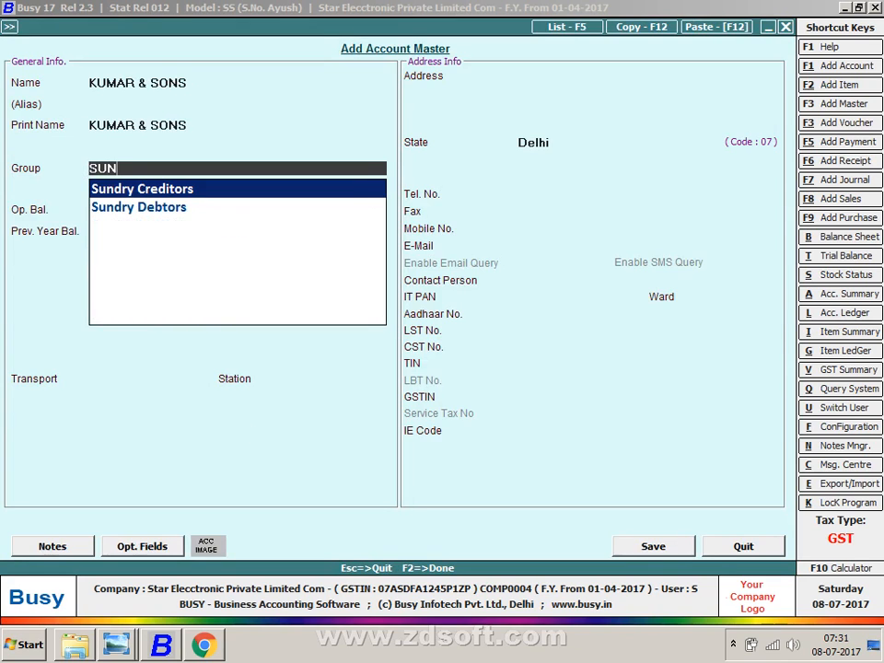
{"action": "key", "text": "Down"}
{"action": "key", "text": "Up"}
{"action": "key", "text": "Return"}
{"action": "key", "text": "Return"}
{"action": "key", "text": "Return"}
{"action": "key", "text": "Return"}
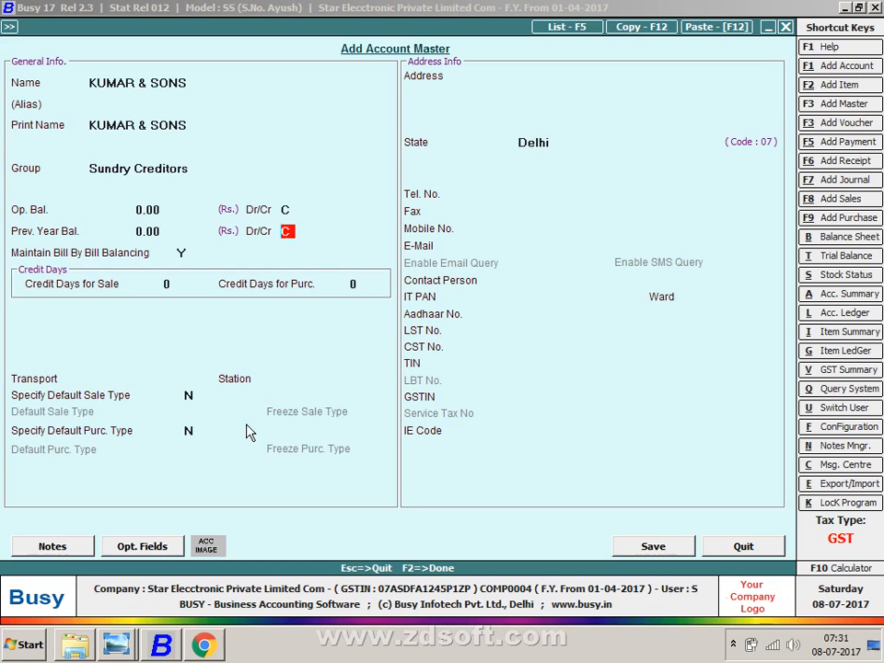
{"action": "key", "text": "Return"}
{"action": "type", "text": "n"}
{"action": "key", "text": "Return"}
{"action": "key", "text": "Return"}
{"action": "key", "text": "Return"}
{"action": "key", "text": "Return"}
{"action": "key", "text": "Return"}
{"action": "key", "text": "Return"}
{"action": "key", "text": "Return"}
{"action": "key", "text": "Return"}
{"action": "key", "text": "Return"}
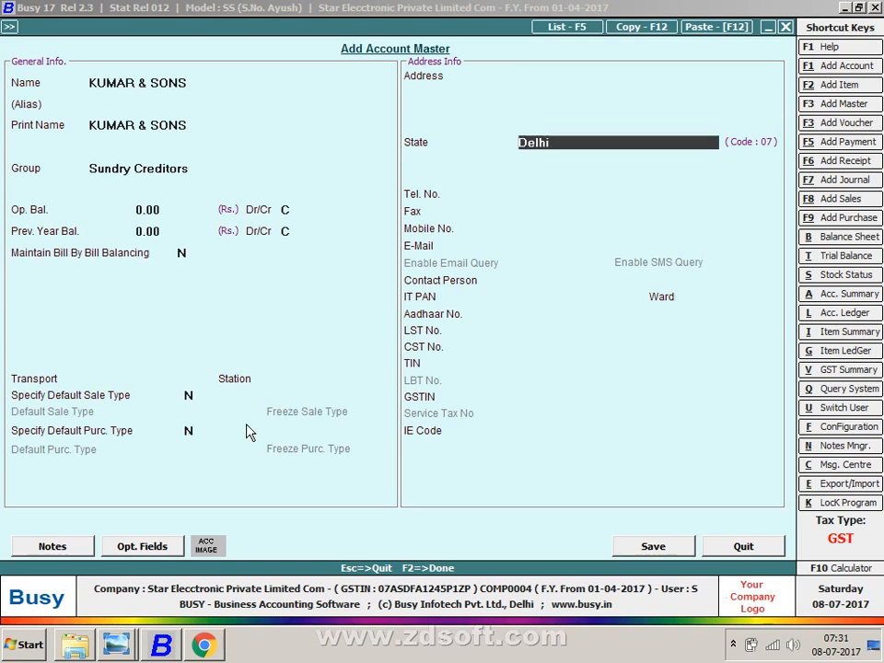
- Set the supplier's state to Uttarakhand
{"action": "key", "text": "alt+Tab"}
{"action": "key", "text": "alt+Tab"}
{"action": "type", "text": "RA"}
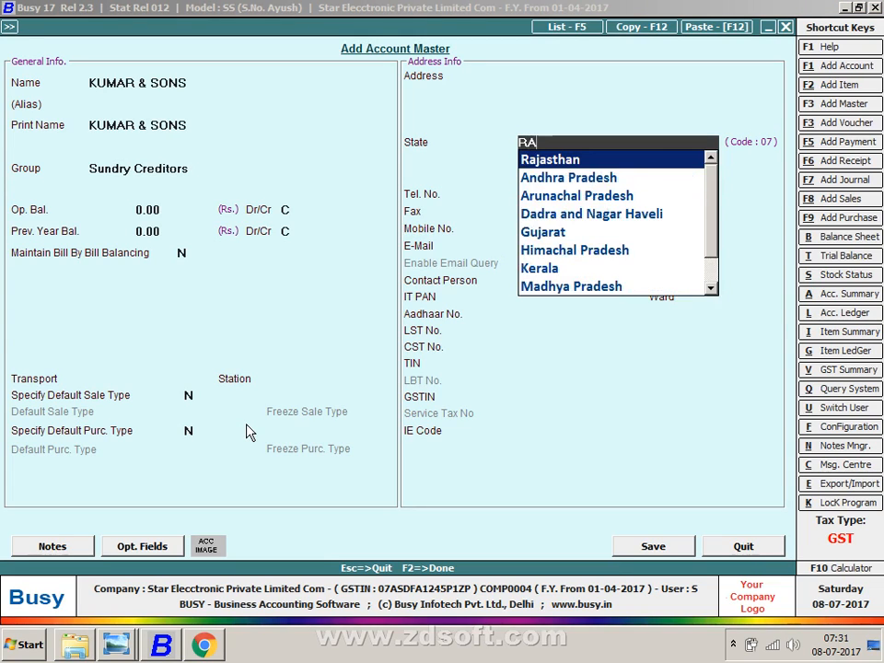
{"action": "key", "text": "BackSpace"}
{"action": "key", "text": "BackSpace"}
{"action": "type", "text": "Y"}
{"action": "key", "text": "BackSpace"}
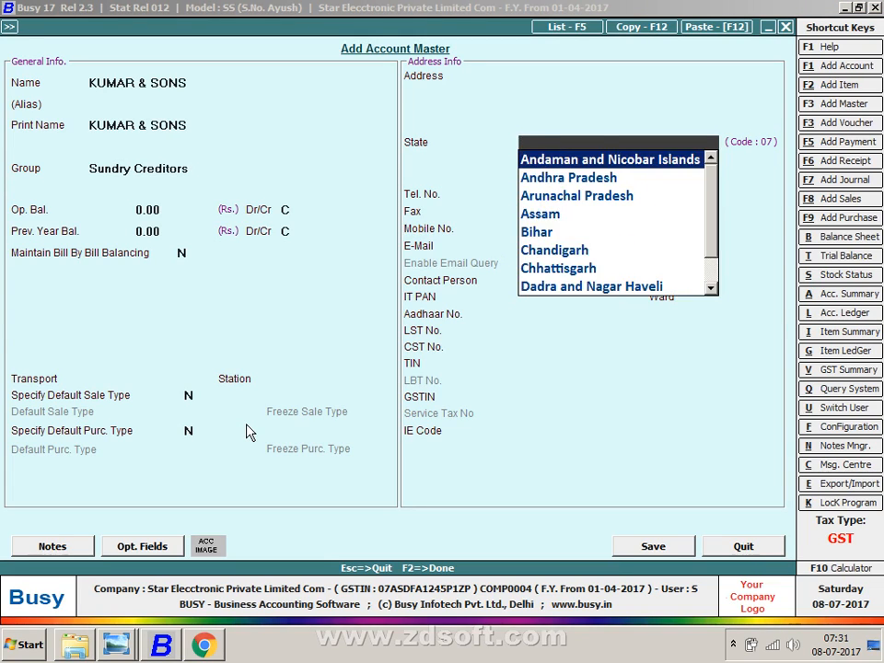
{"action": "type", "text": "UTT"}
{"action": "key", "text": "Down"}
{"action": "key", "text": "Return"}
{"action": "key", "text": "Return"}
{"action": "key", "text": "Return"}
{"action": "key", "text": "Return"}
{"action": "key", "text": "Return"}
{"action": "key", "text": "Return"}
{"action": "key", "text": "Return"}
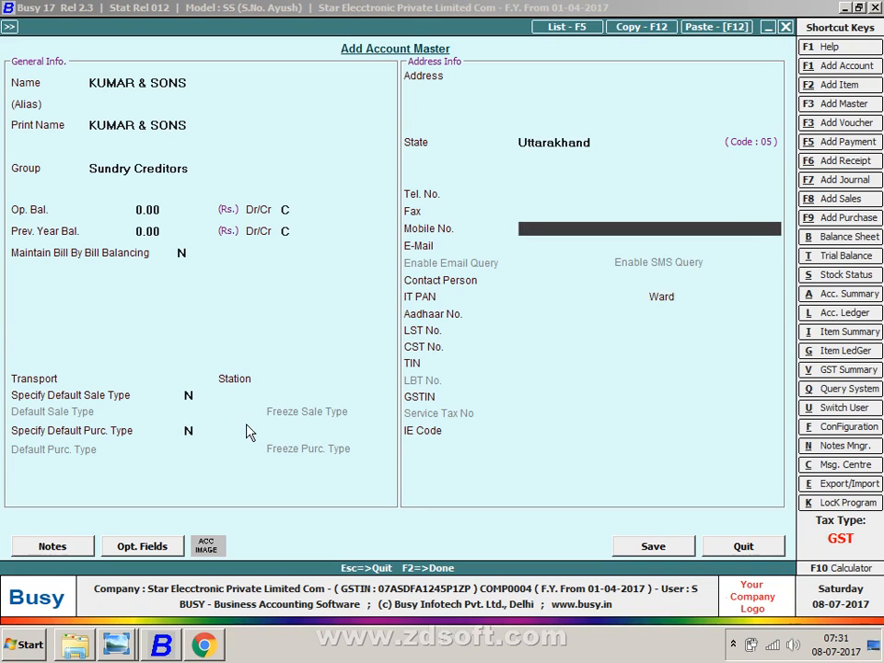
{"action": "key", "text": "Return"}
{"action": "key", "text": "Return"}
{"action": "key", "text": "Return"}
{"action": "key", "text": "Return"}
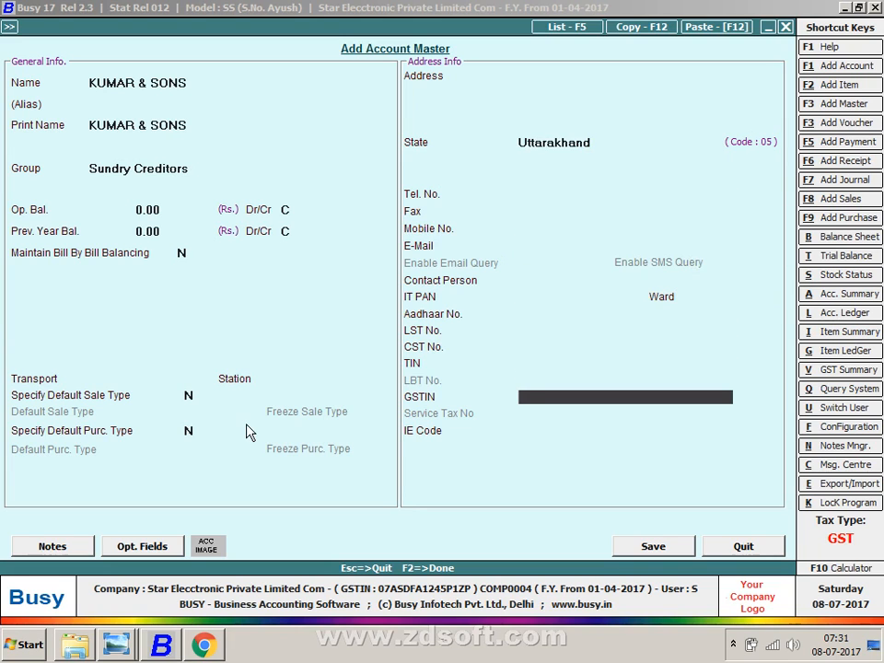
- Enter the supplier's GSTIN from the purchases list and save the account
{"action": "type", "text": "05"}
{"action": "key", "text": "alt+Tab"}
{"action": "key", "text": "alt+Tab"}
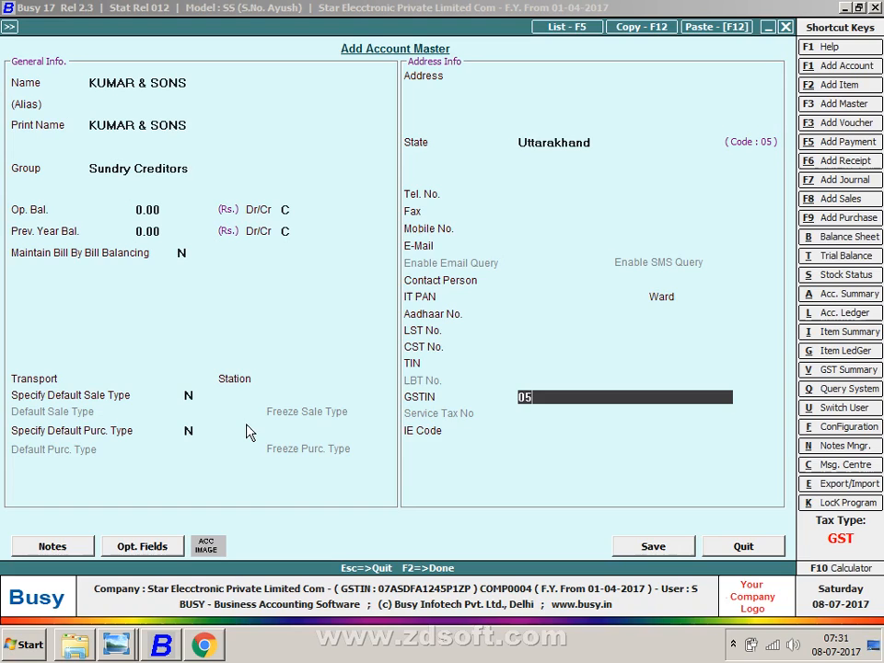
{"action": "type", "text": "ASDP"}
{"action": "key", "text": "alt+Tab"}
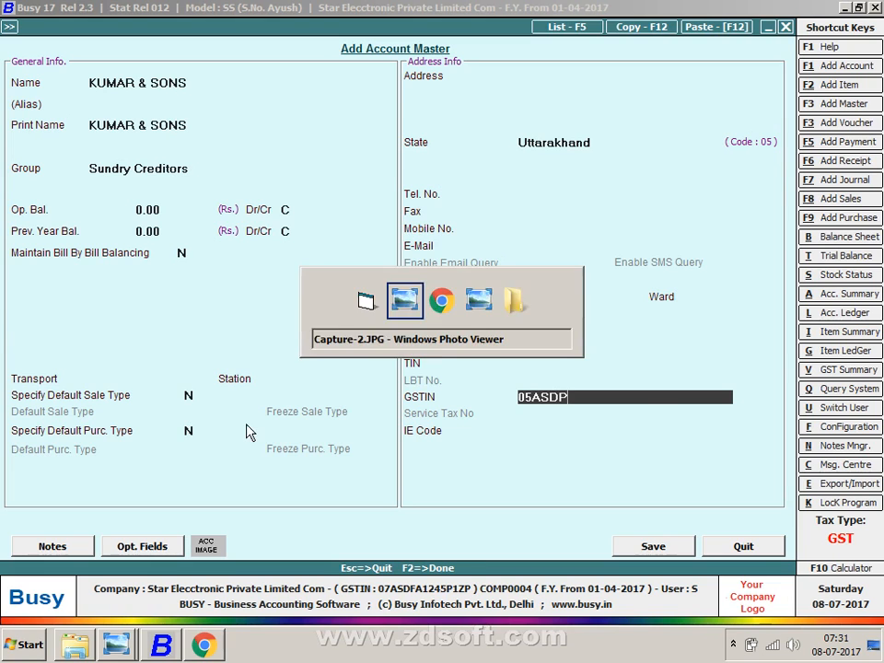
{"action": "key", "text": "alt+Tab"}
{"action": "type", "text": "W"}
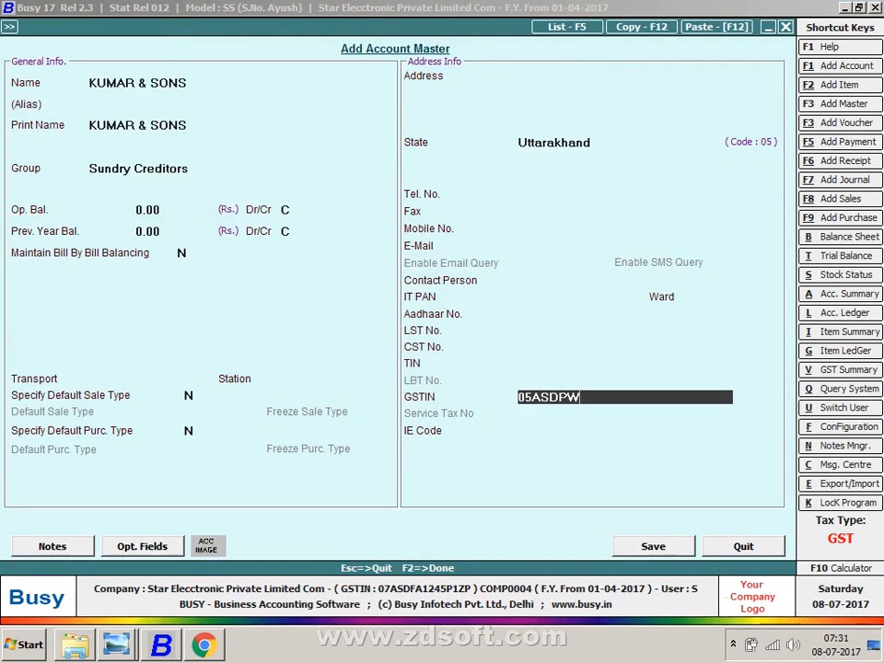
{"action": "key", "text": "BackSpace"}
{"action": "type", "text": "Q"}
{"action": "key", "text": "alt+Tab"}
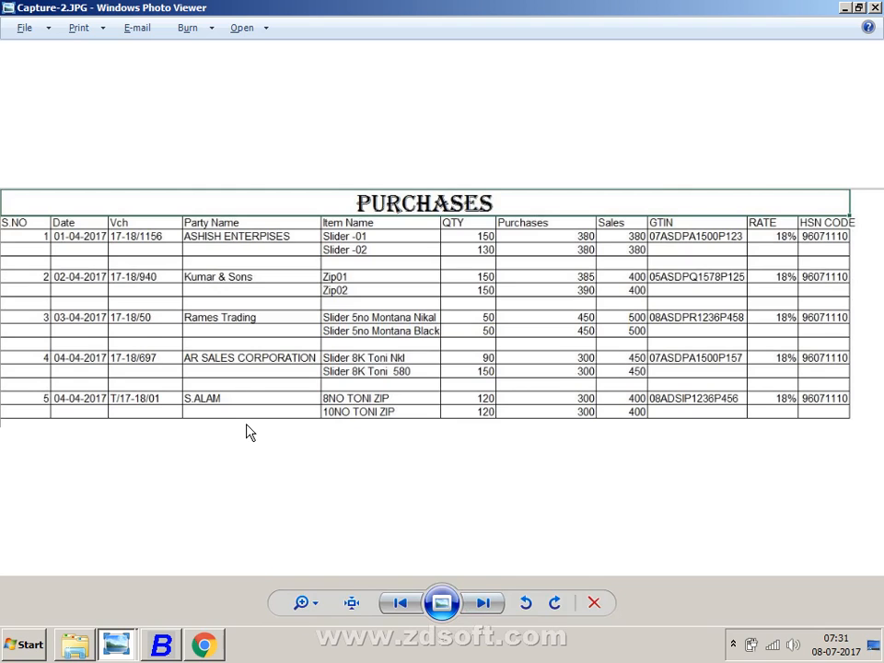
{"action": "key", "text": "alt+Tab"}
{"action": "type", "text": "1578"}
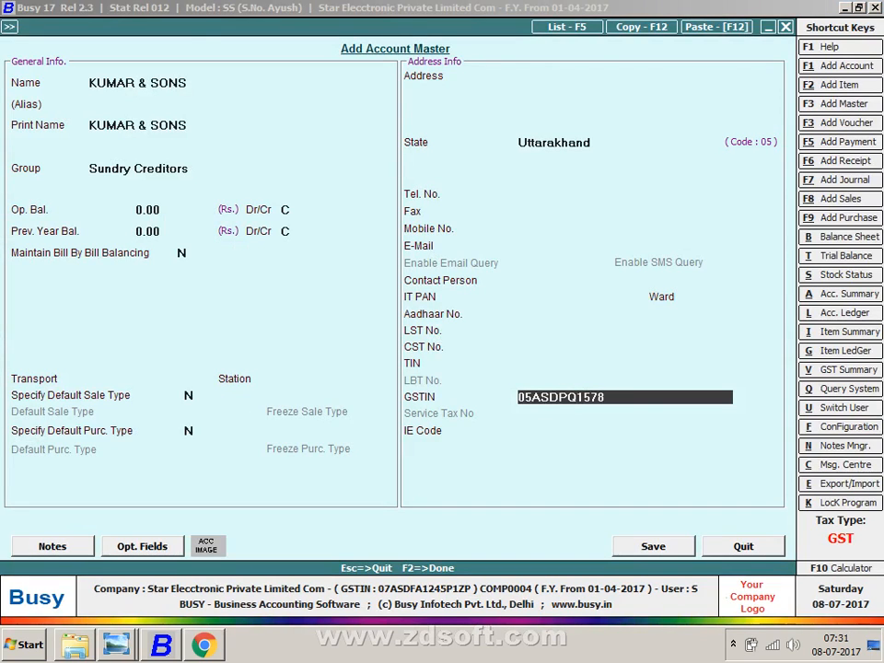
{"action": "type", "text": "P"}
{"action": "key", "text": "alt+Tab"}
{"action": "key", "text": "alt+Tab"}
{"action": "type", "text": "125"}
{"action": "key", "text": "F2"}
- Skip past the material centre and transport details to the item rows
{"action": "key", "text": "Return"}
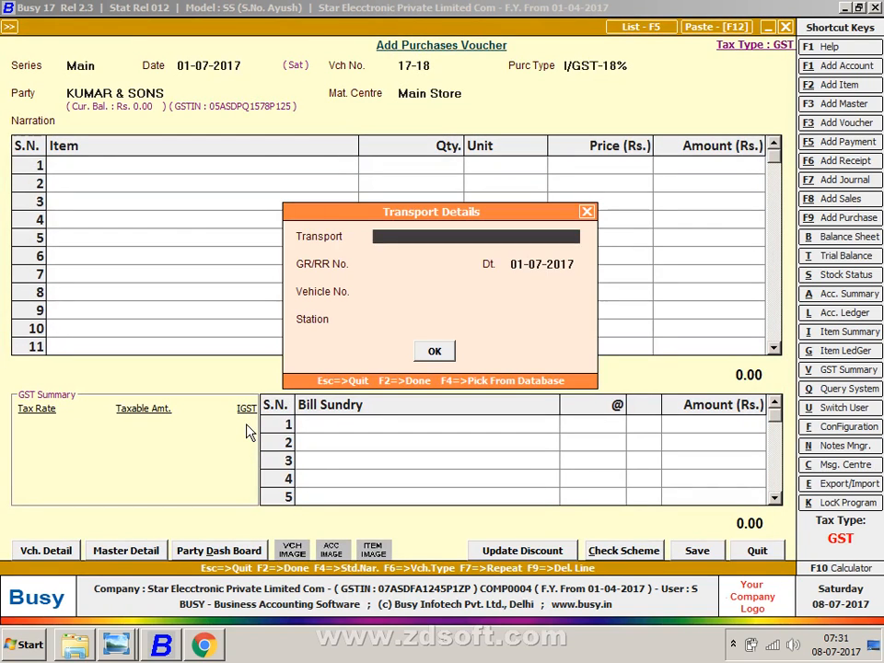
{"action": "key", "text": "Return"}
{"action": "key", "text": "Up"}
{"action": "key", "text": "Return"}
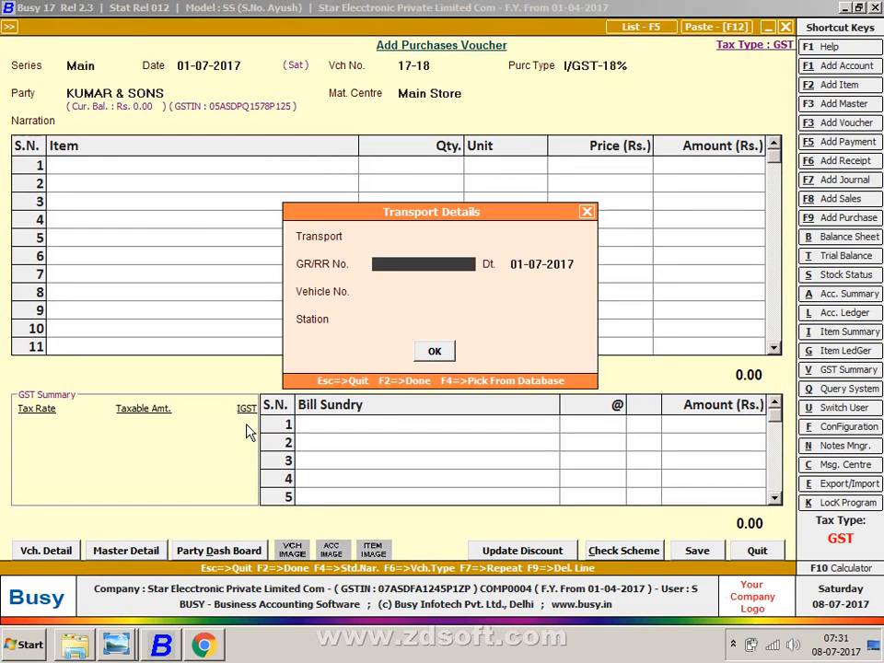
{"action": "key", "text": "Return"}
{"action": "key", "text": "Return"}
{"action": "key", "text": "Return"}
{"action": "key", "text": "Return"}
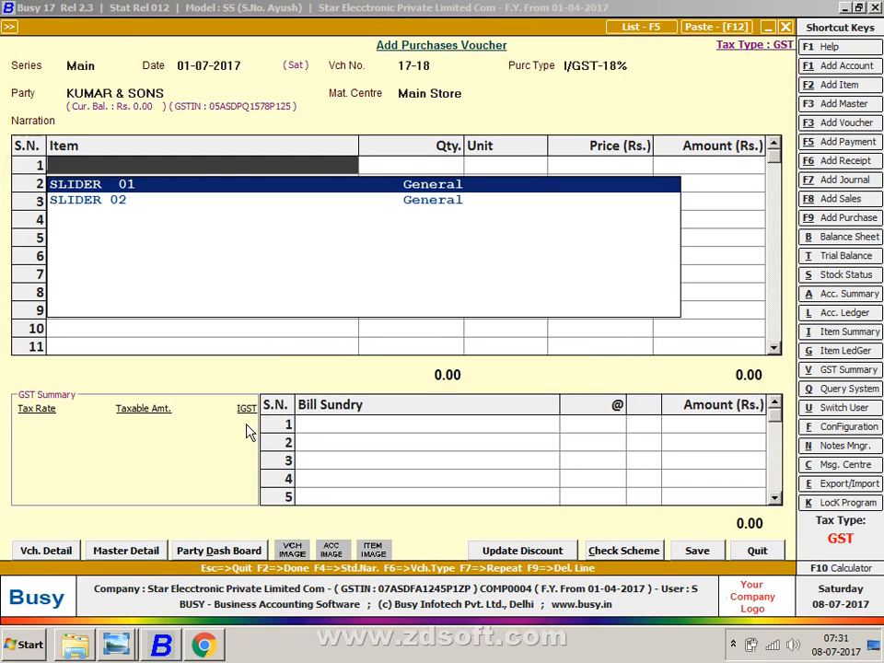
- Create item ZIP 01 in group General, unit Pcs., sale price 400, purchase price 380
{"action": "key", "text": "alt+Tab"}
{"action": "key", "text": "alt+Tab"}
{"action": "key", "text": "F3"}
{"action": "type", "text": "ZIP 01"}
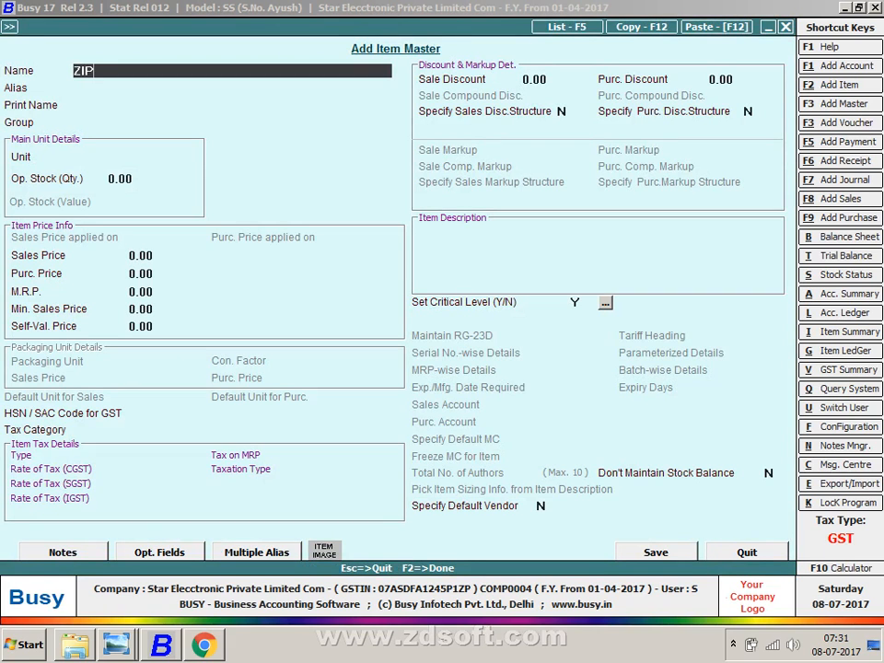
{"action": "key", "text": "Return"}
{"action": "key", "text": "Return"}
{"action": "key", "text": "Return"}
{"action": "key", "text": "Return"}
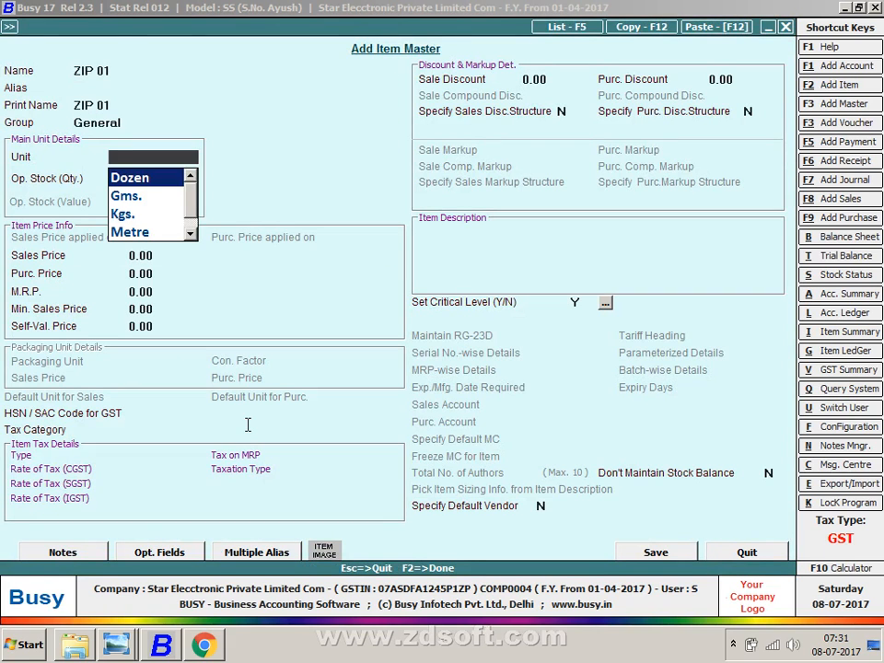
{"action": "type", "text": "P"}
{"action": "key", "text": "Return"}
{"action": "key", "text": "Return"}
{"action": "type", "text": "40"}
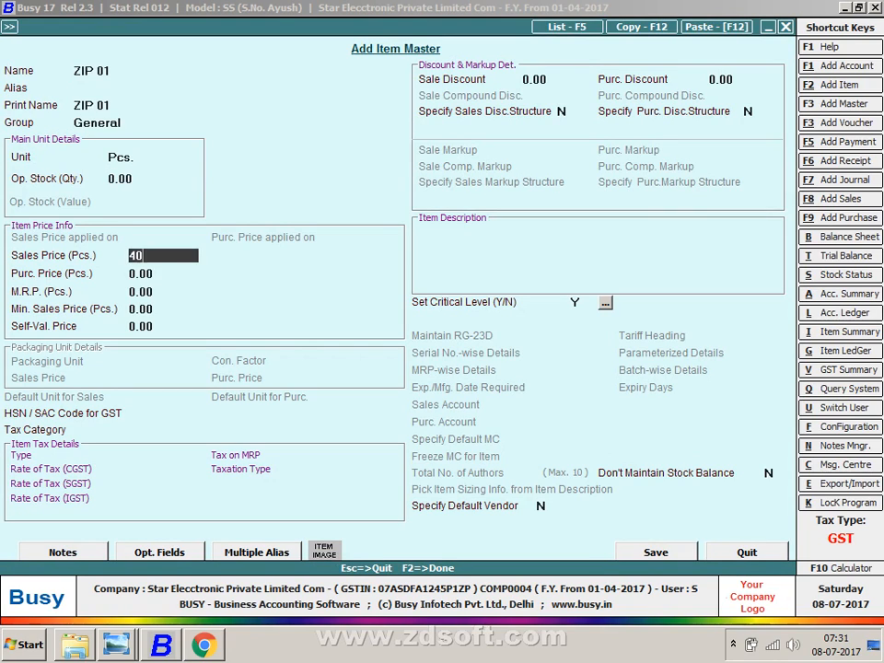
{"action": "type", "text": "0"}
{"action": "key", "text": "Return"}
{"action": "type", "text": "380"}
{"action": "key", "text": "Return"}
{"action": "key", "text": "Return"}
{"action": "key", "text": "Return"}
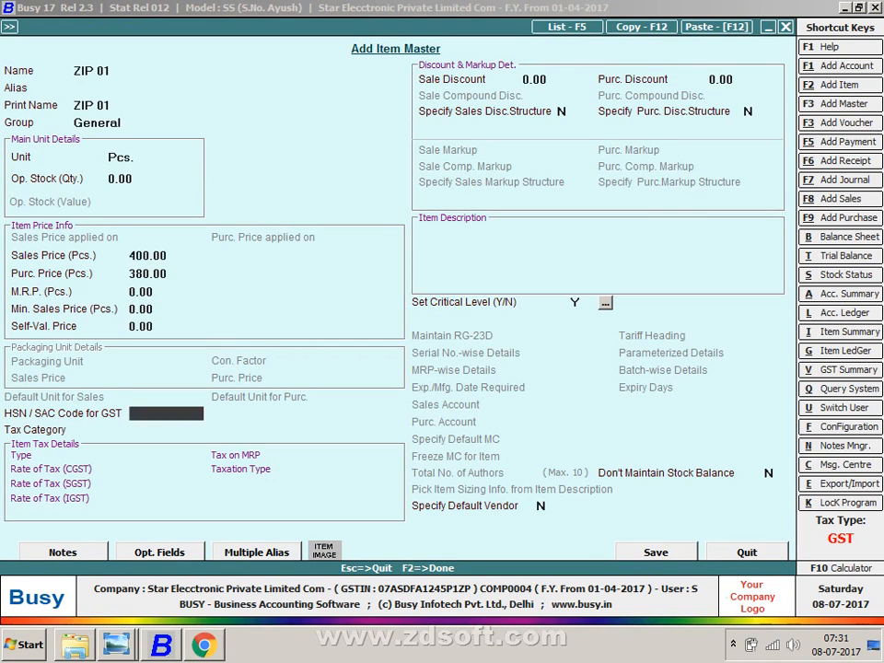
{"action": "type", "text": "9607111"}
{"action": "key", "text": "Return"}
- Correct the HSN to 96071110, set GST 18%, save ZIP 01, and enter quantity 150
{"action": "key", "text": "F2"}
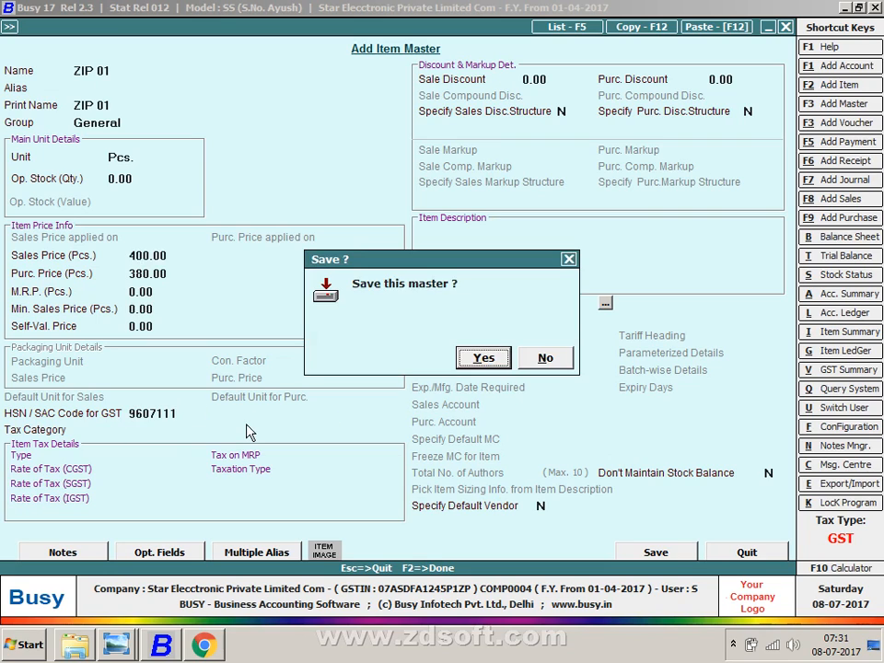
{"action": "key", "text": "Escape"}
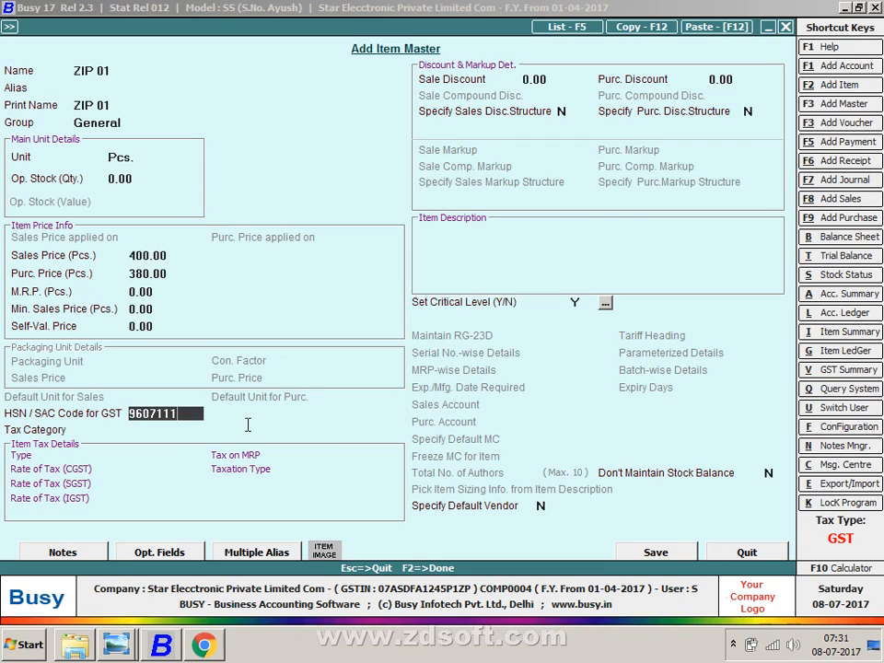
{"action": "type", "text": "96071110"}
{"action": "key", "text": "Return"}
{"action": "key", "text": "Down"}
{"action": "key", "text": "Return"}
{"action": "key", "text": "F2"}
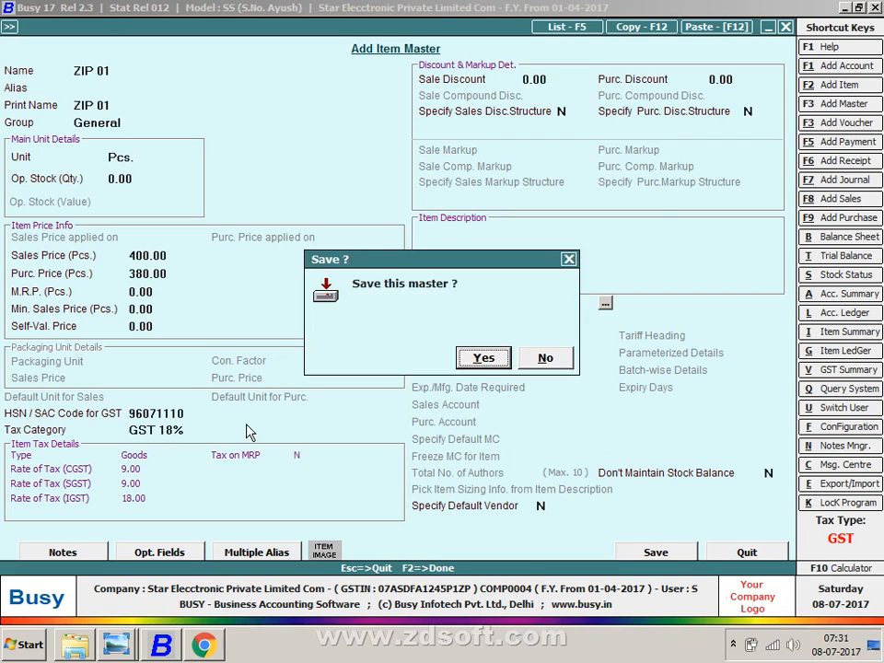
{"action": "key", "text": "Return"}
{"action": "key", "text": "alt+Tab"}
{"action": "key", "text": "alt+Tab"}
{"action": "type", "text": "150"}
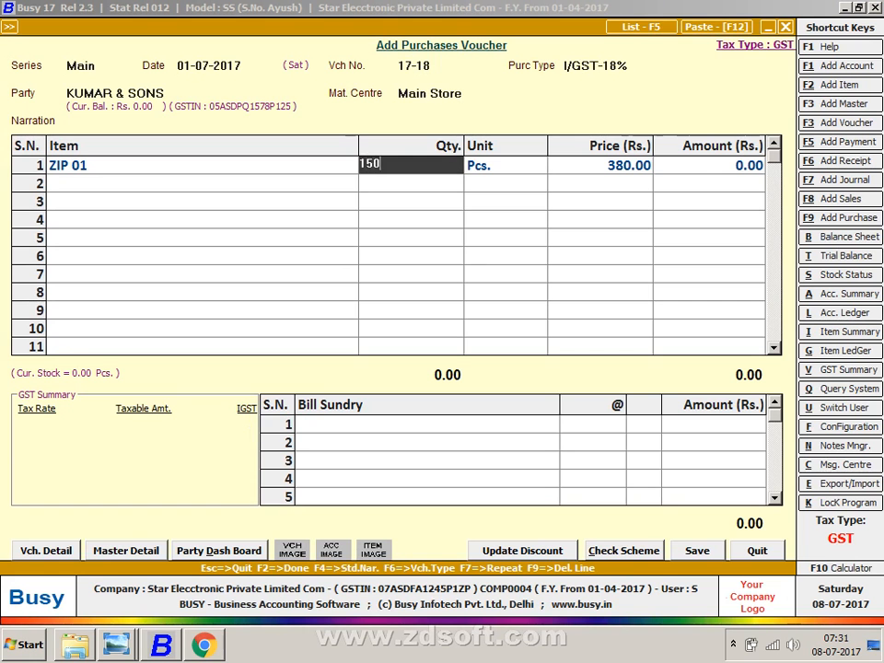
{"action": "key", "text": "Return"}
{"action": "key", "text": "Return"}
{"action": "key", "text": "Return"}
{"action": "key", "text": "Return"}
- Start item ZIP 02 in group General with unit Pcs
{"action": "key", "text": "alt+F2"}
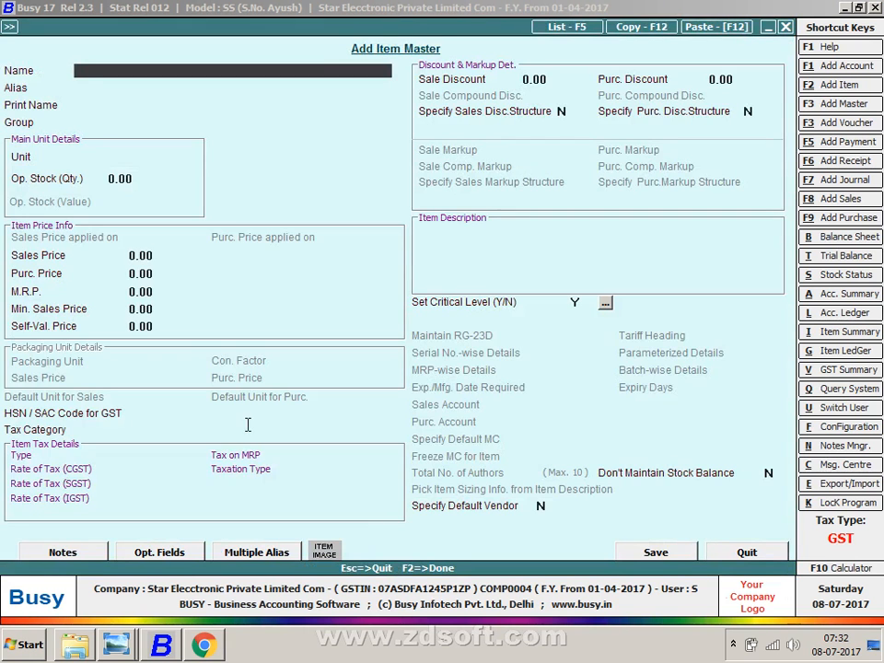
{"action": "type", "text": "ZIP 02"}
{"action": "key", "text": "Return"}
{"action": "key", "text": "Return"}
{"action": "key", "text": "Return"}
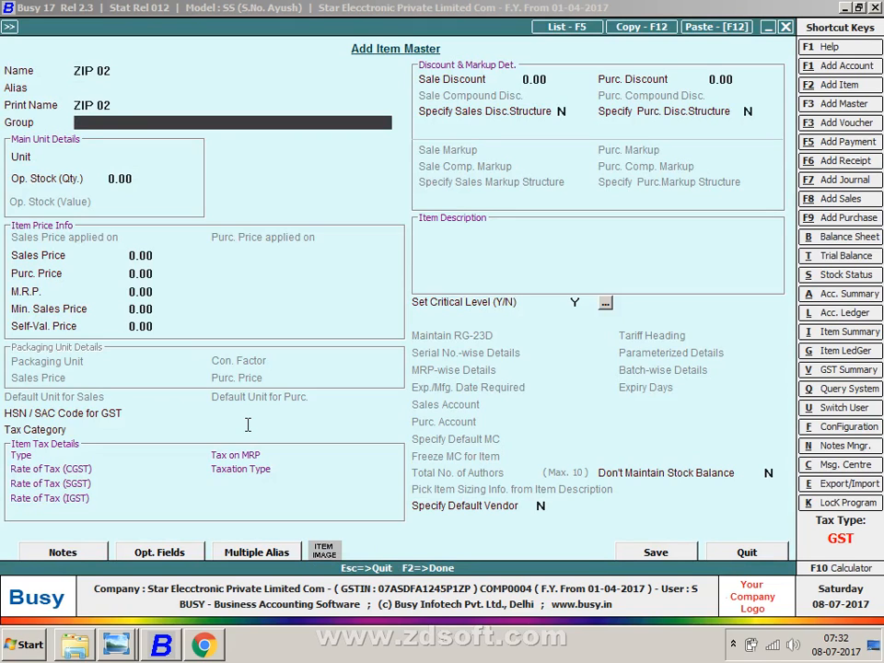
{"action": "key", "text": "Return"}
{"action": "type", "text": "p"}
{"action": "key", "text": "Return"}
{"action": "key", "text": "Return"}
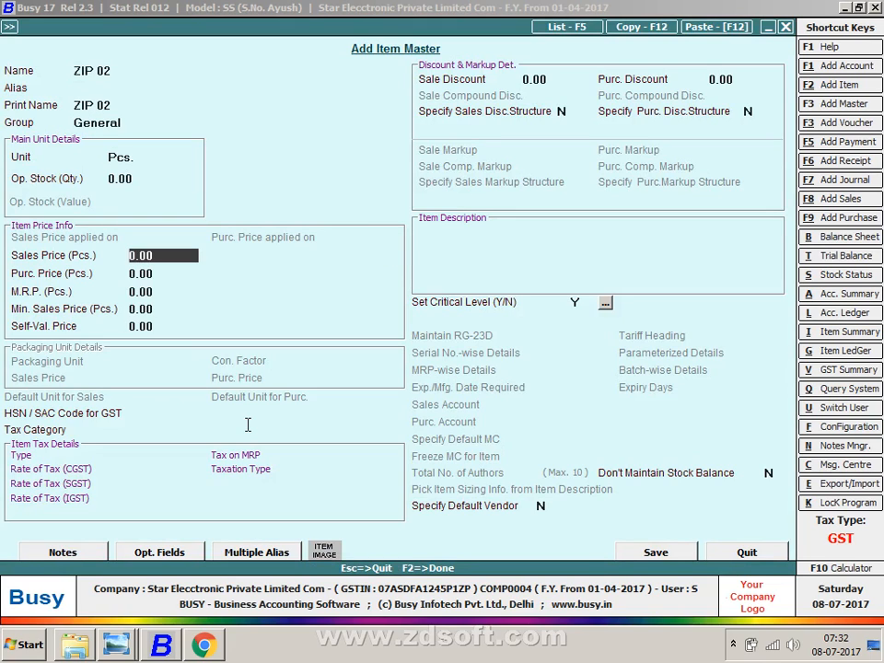
{"action": "type", "text": "40"}
- Give ZIP 02 sale price 400, purchase price 380 and tax category GST 18%
{"action": "key", "text": "Return"}
{"action": "key", "text": "Up"}
{"action": "type", "text": "400"}
{"action": "key", "text": "Return"}
{"action": "type", "text": "380"}
{"action": "key", "text": "Return"}
{"action": "key", "text": "Return"}
{"action": "key", "text": "Return"}
{"action": "left_click", "coordinate": [247, 427]}
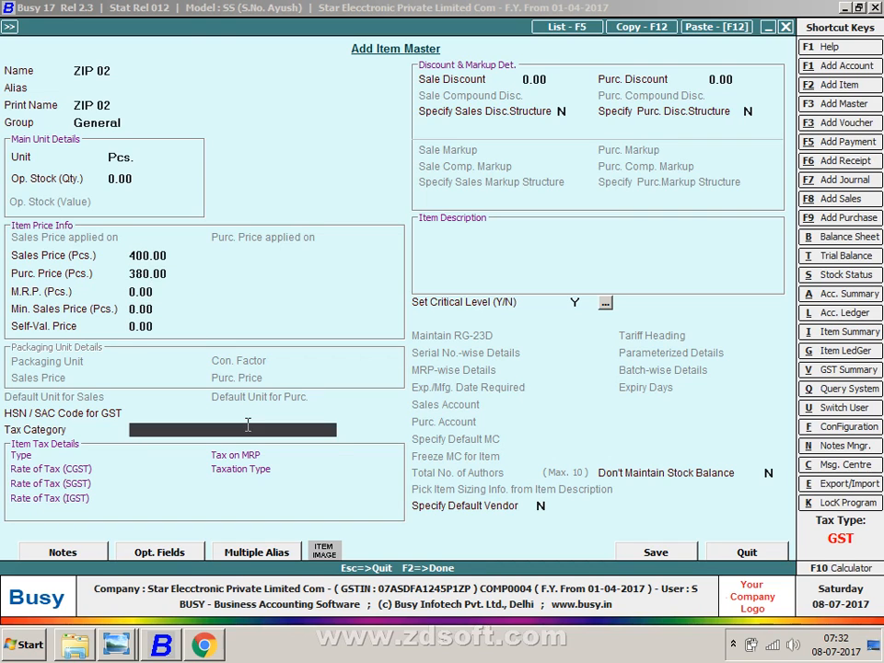
{"action": "type", "text": "18"}
{"action": "key", "text": "Return"}
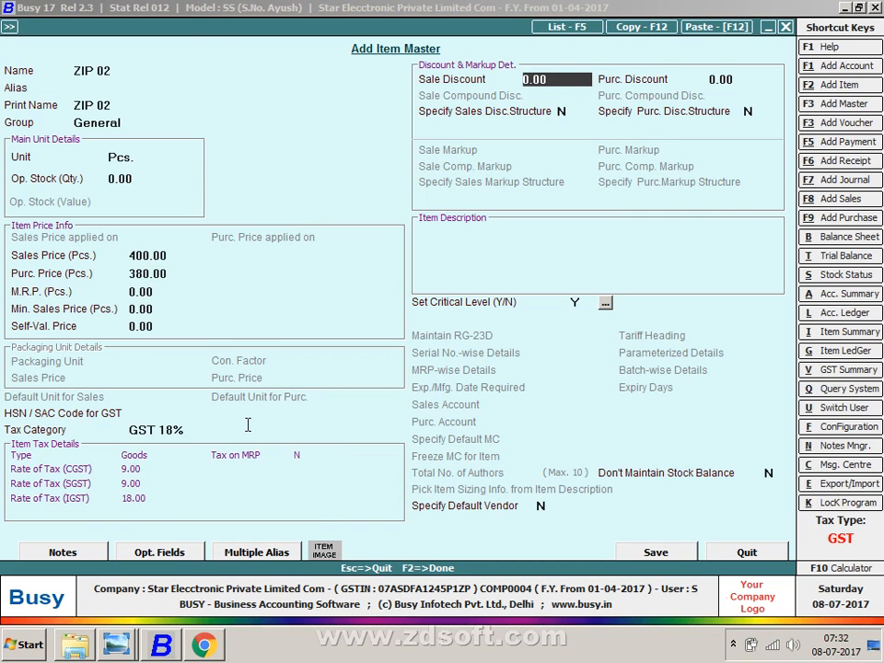
{"action": "key", "text": "F2"}
- Save ZIP 02, enter quantity 150, apply IGST, and save the voucher with bill number 17-18
{"action": "key", "text": "Return"}
{"action": "key", "text": "alt+Tab"}
{"action": "key", "text": "alt+Tab"}
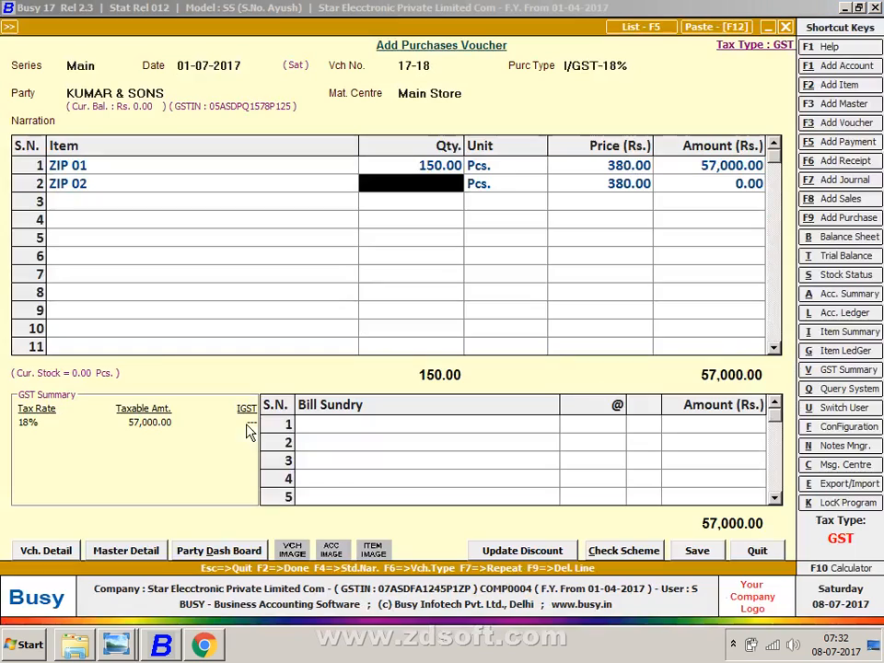
{"action": "type", "text": "150"}
{"action": "key", "text": "Return"}
{"action": "key", "text": "F2"}
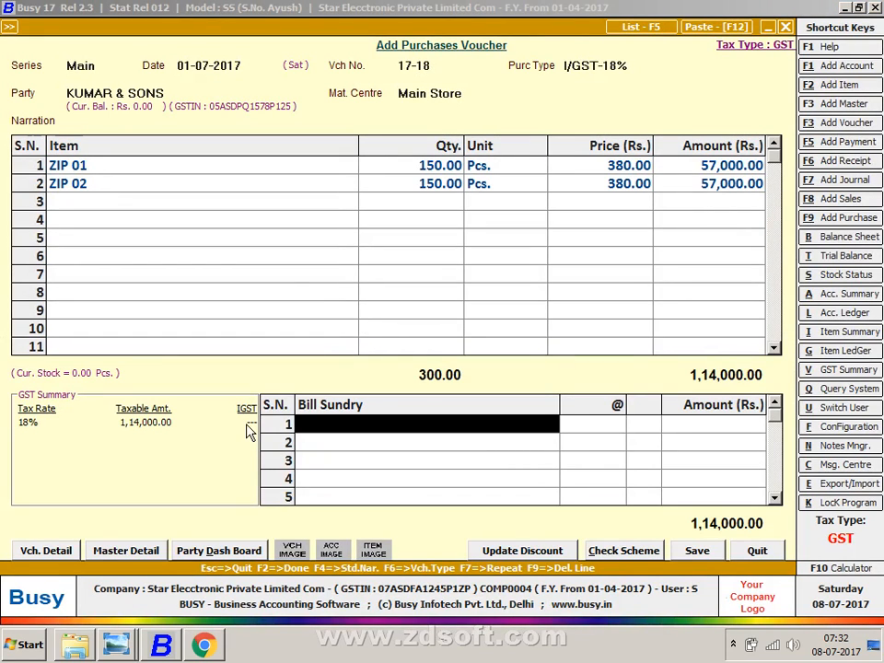
{"action": "key", "text": "Return"}
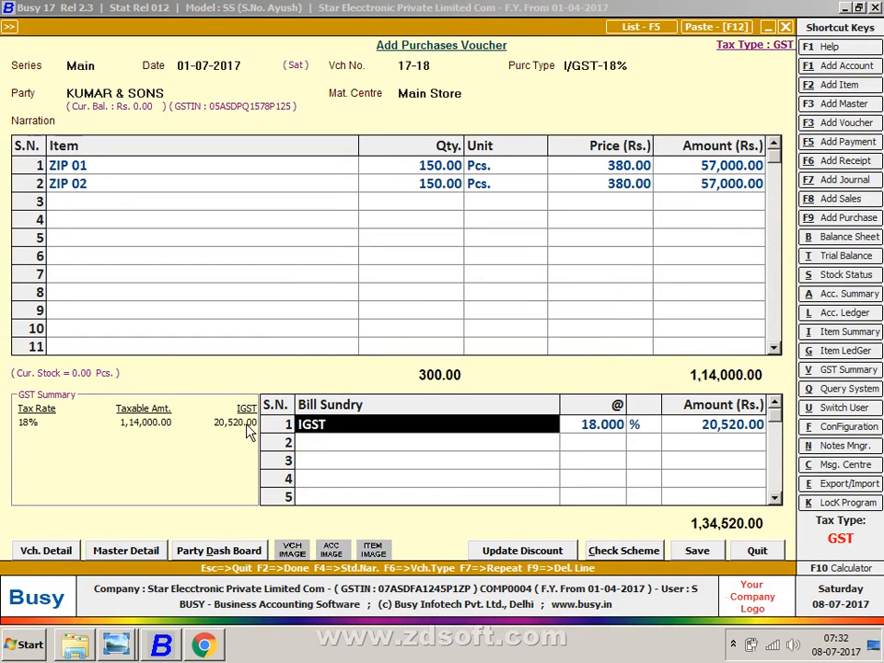
{"action": "key", "text": "F2"}
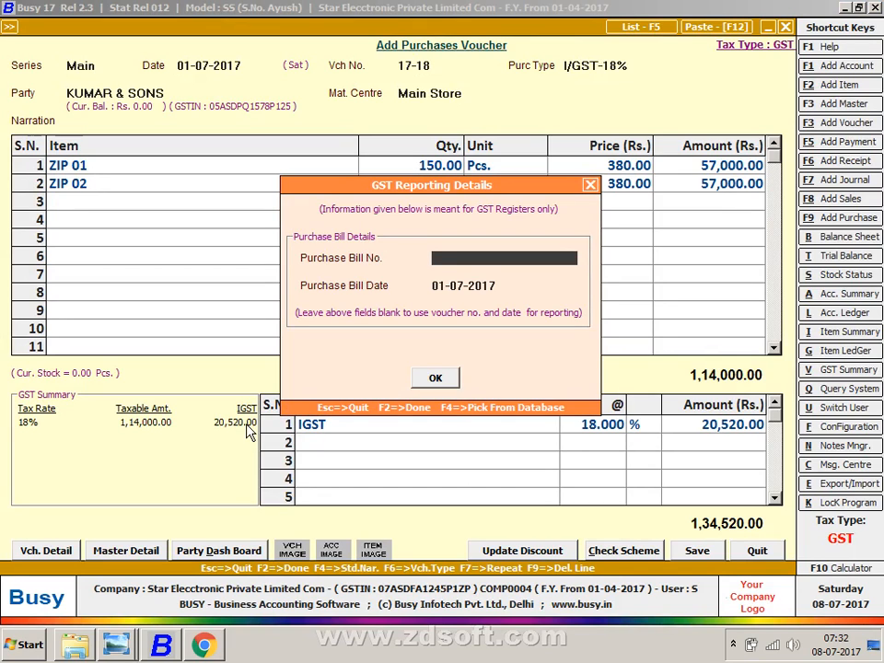
{"action": "type", "text": "17-18"}
{"action": "key", "text": "Return"}
{"action": "key", "text": "Return"}
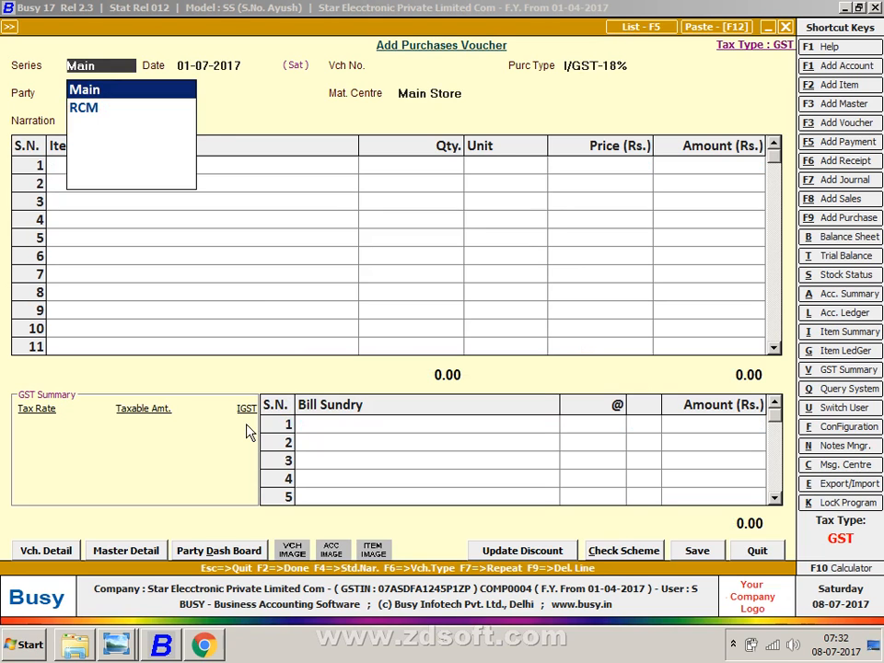
- Review the purchase voucher list, then quit purchase voucher entry
{"action": "key", "text": "Return"}
{"action": "key", "text": "F5"}
{"action": "key", "text": "Return"}
{"action": "key", "text": "Return"}
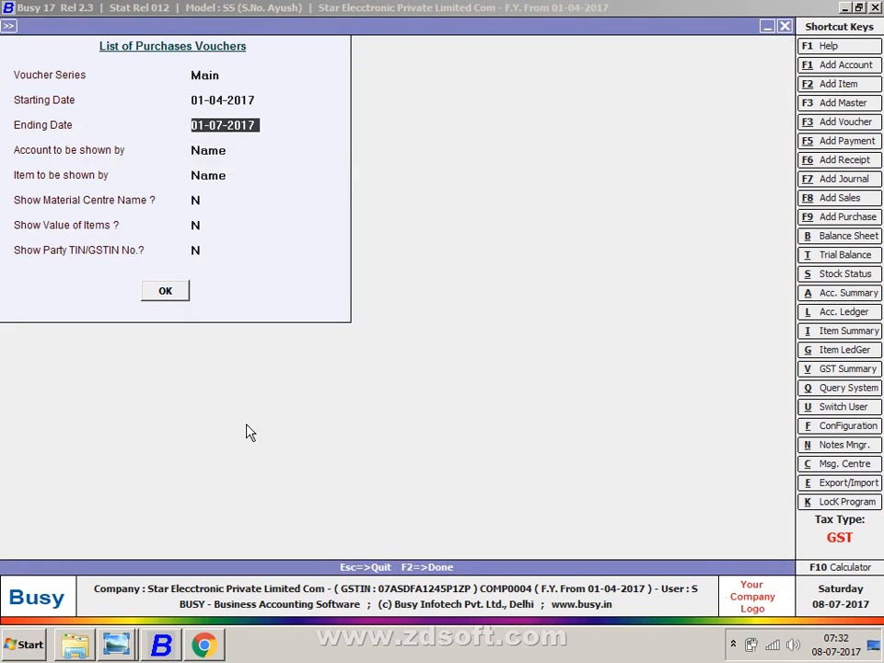
{"action": "key", "text": "Return"}
{"action": "key", "text": "Return"}
{"action": "key", "text": "Return"}
{"action": "key", "text": "Return"}
{"action": "key", "text": "Return"}
{"action": "key", "text": "Return"}
{"action": "key", "text": "Escape"}
{"action": "key", "text": "Escape"}
{"action": "key", "text": "Escape"}
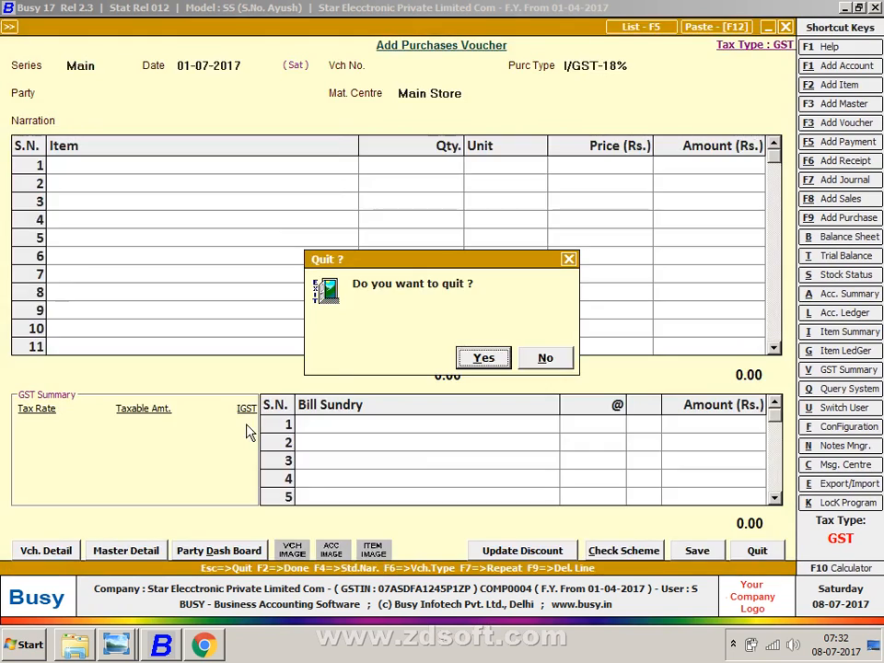
{"action": "key", "text": "Return"}
- Open and close the GSTR-1 report under GST reports
{"action": "key", "text": "Right"}
{"action": "key", "text": "Down"}
{"action": "key", "text": "Down"}
{"action": "key", "text": "Down"}
{"action": "key", "text": "Down"}
{"action": "key", "text": "Down"}
{"action": "key", "text": "Down"}
{"action": "key", "text": "Down"}
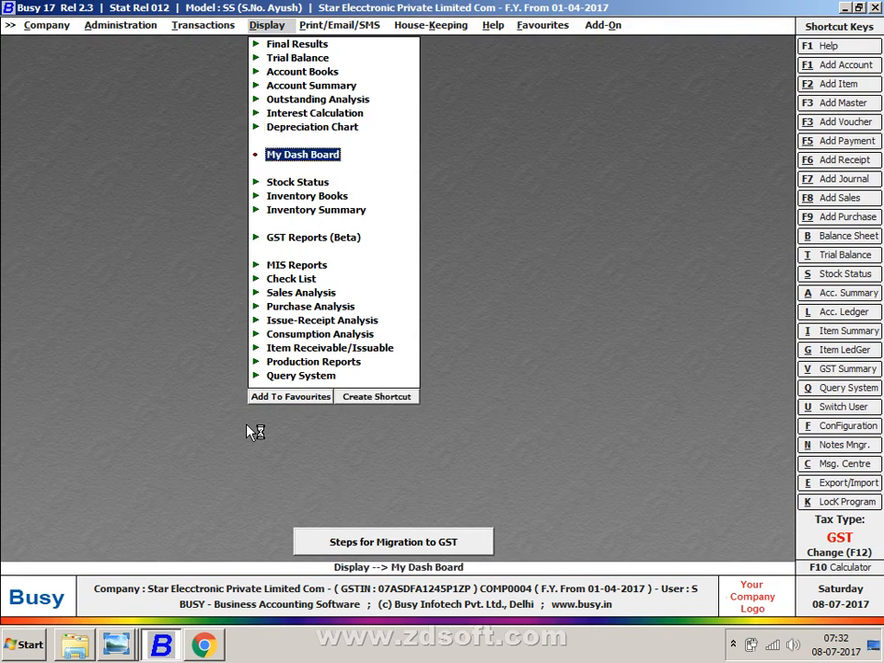
{"action": "key", "text": "Down"}
{"action": "key", "text": "Down"}
{"action": "key", "text": "Down"}
{"action": "key", "text": "Down"}
{"action": "key", "text": "Return"}
{"action": "key", "text": "Down"}
{"action": "key", "text": "Down"}
{"action": "key", "text": "Return"}
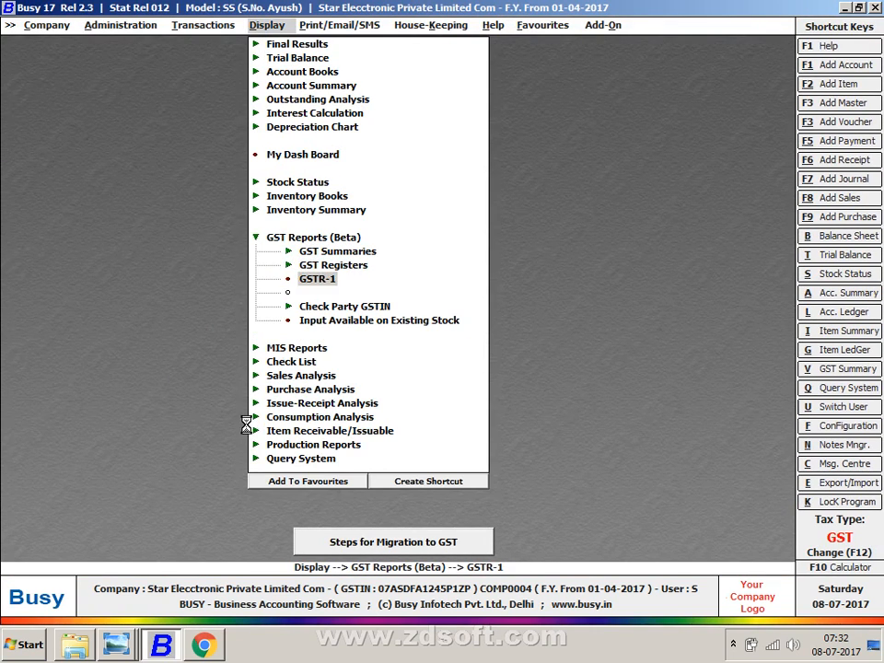
{"action": "key", "text": "Escape"}
{"action": "key", "text": "Escape"}
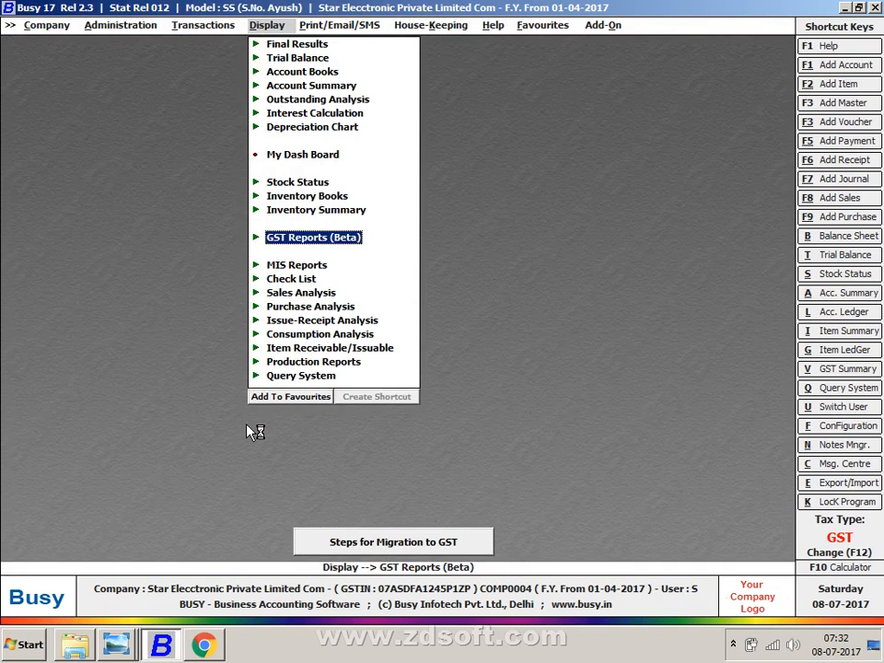
- Open a blank sales voucher, then bring up GST slide 5.JPG in Photo Viewer
{"action": "key", "text": "Left"}
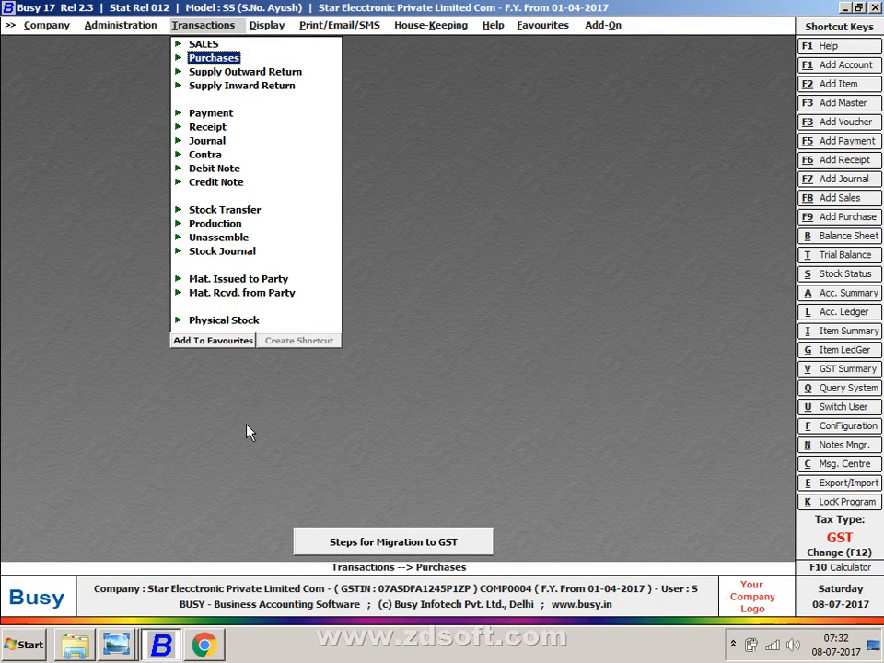
{"action": "key", "text": "Up"}
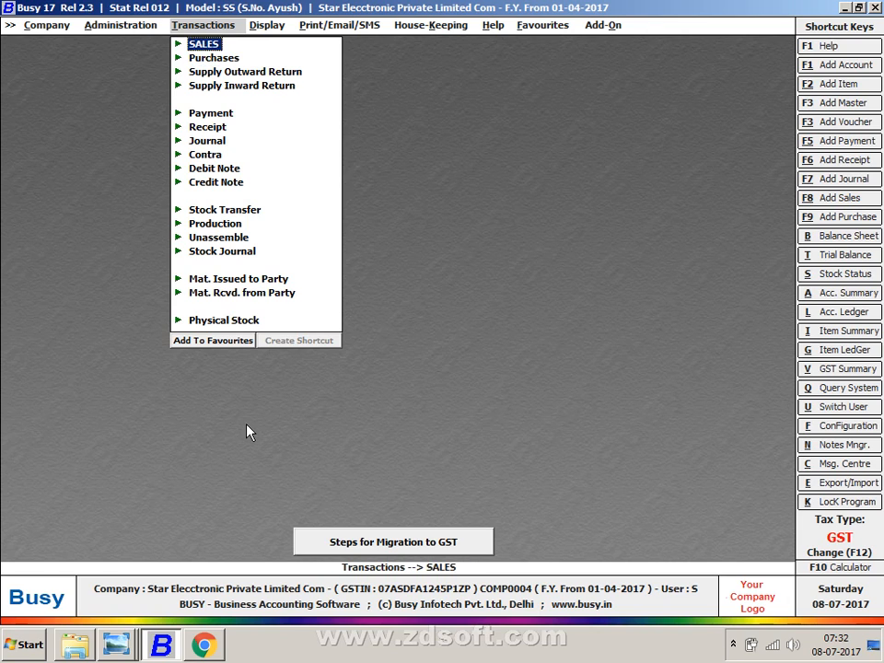
{"action": "key", "text": "Return"}
{"action": "key", "text": "Return"}
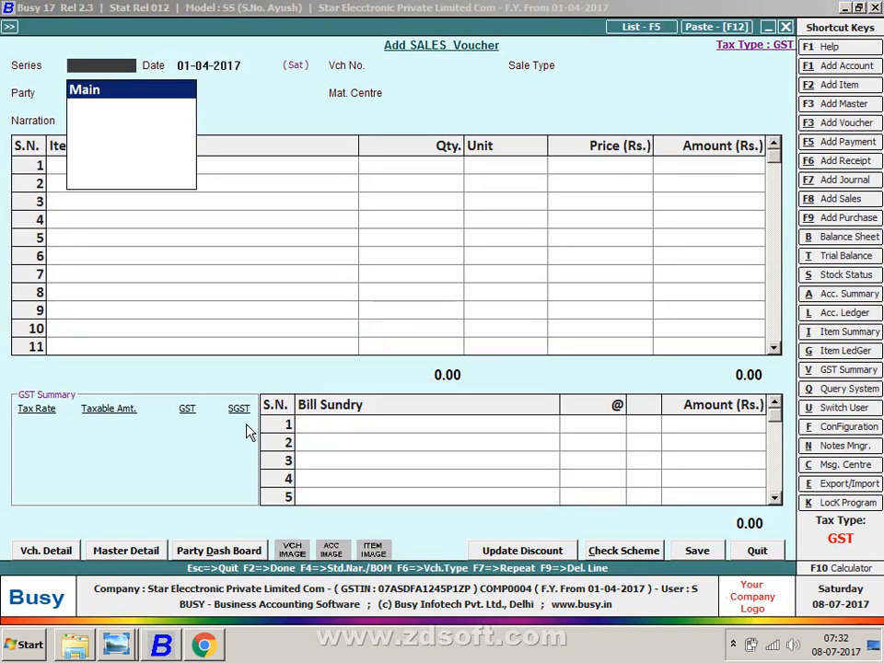
{"action": "key", "text": "Return"}
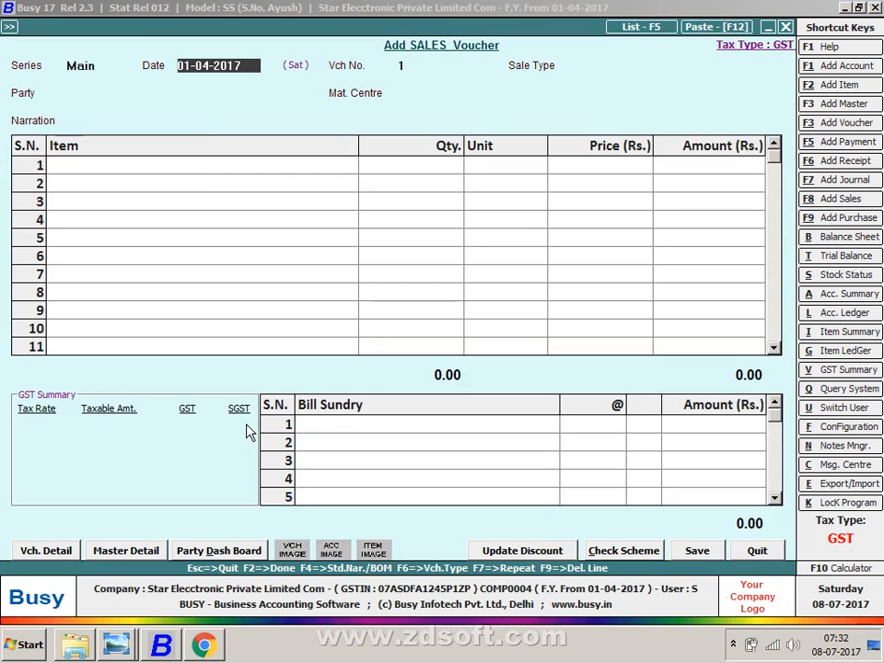
{"action": "left_click", "coordinate": [116, 645]}
{"action": "left_click", "coordinate": [111, 594]}
- Step through the slides to 3.JPG, the Composition Scheme slide
{"action": "key", "text": "Left"}
{"action": "key", "text": "Left"}
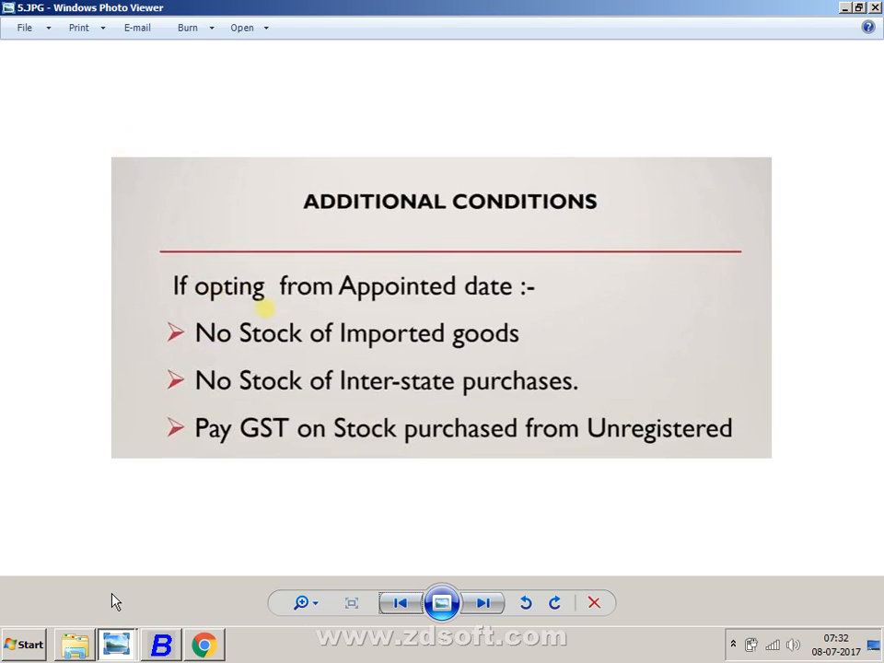
{"action": "key", "text": "Left"}
{"action": "key", "text": "Left"}
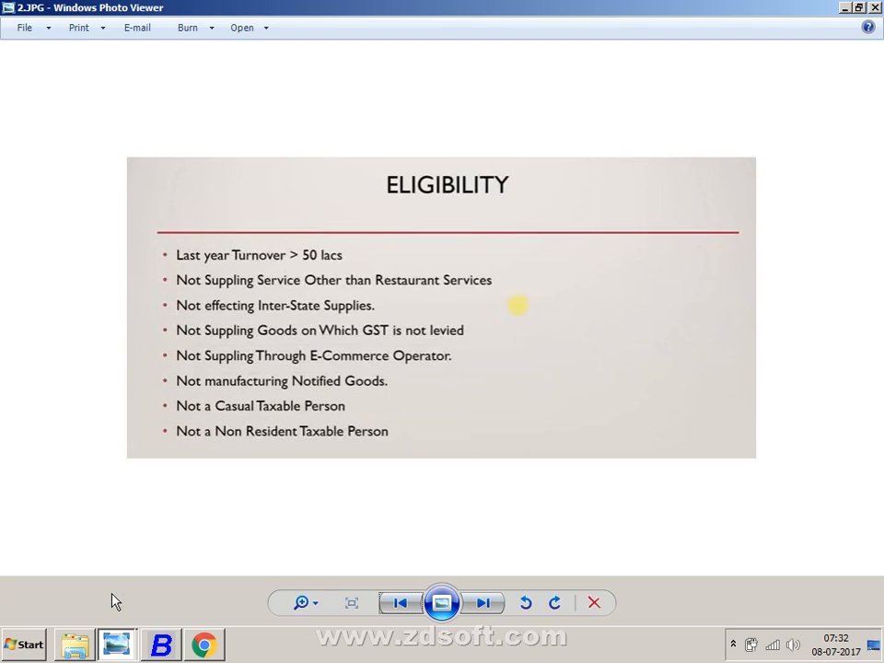
{"action": "key", "text": "Right"}
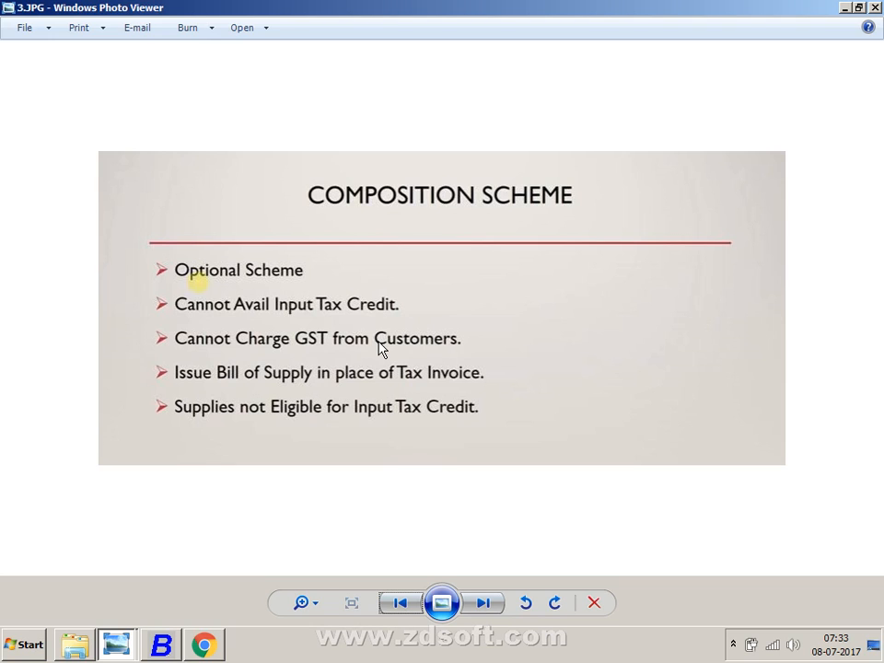
- Return from the Composition Scheme slide to the blank sales voucher dated 01-04-2017
{"action": "key", "text": "alt+Tab"}
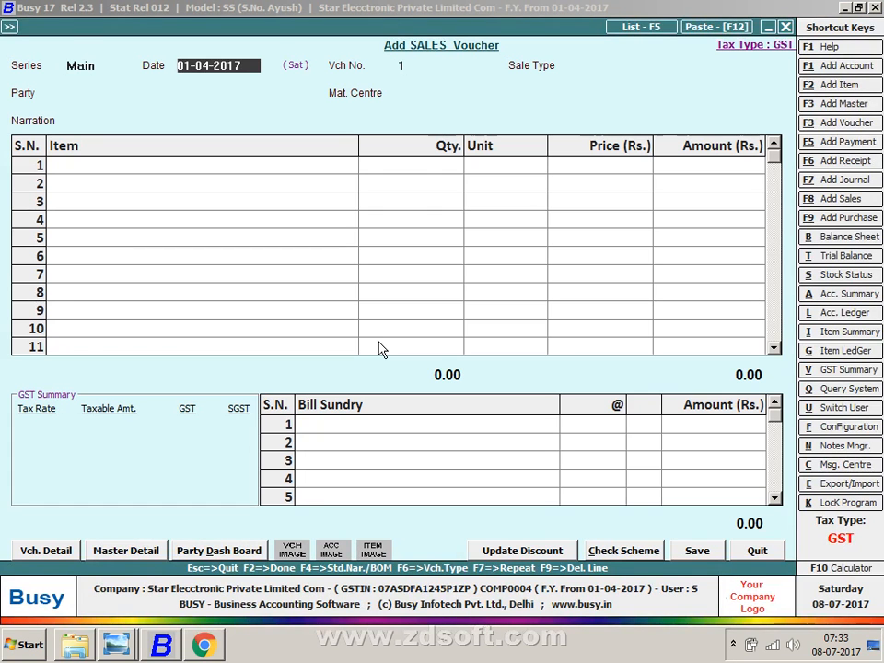
- Look over the purchases sheet image, then move on to the sales sheet image
{"action": "key", "text": "alt+Tab"}
{"action": "key", "text": "alt+Tab"}
{"action": "key", "text": "alt+Tab"}
{"action": "key", "text": "Tab"}
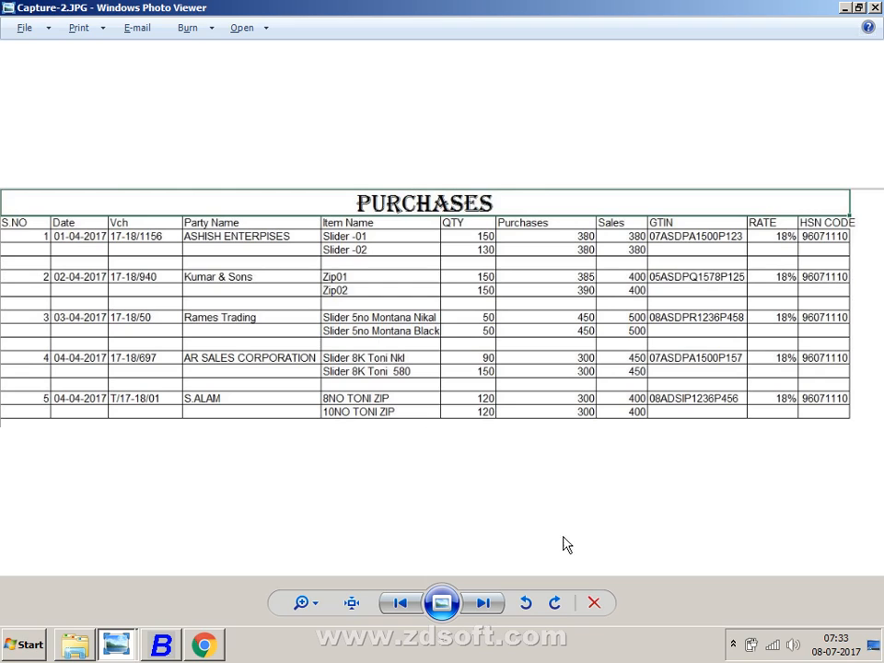
{"action": "left_click", "coordinate": [503, 606]}
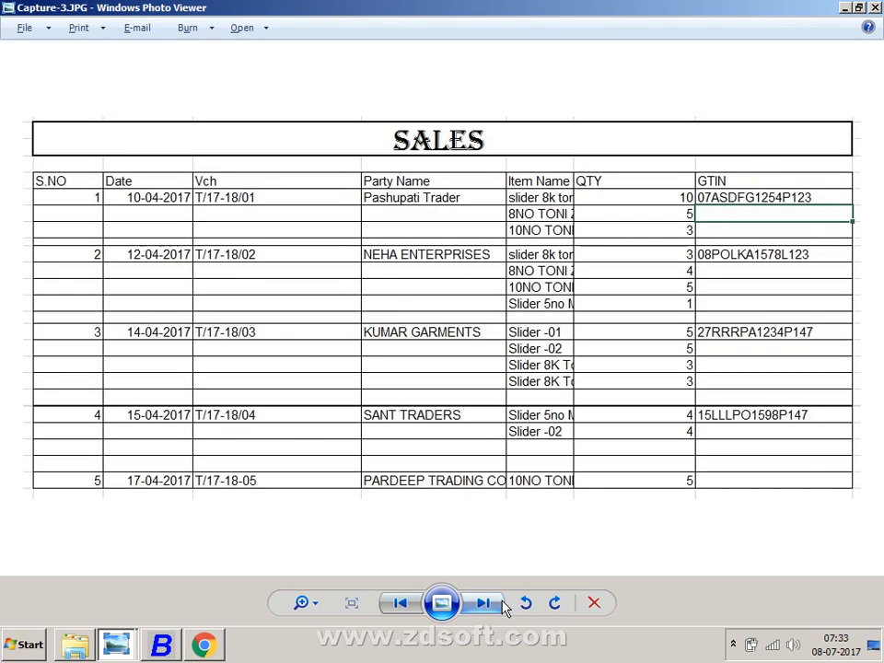
- Redate the voucher 10-07-2017 past the GST date error, recheck the sales sheet, then quit the voucher
{"action": "key", "text": "alt+Tab"}
{"action": "type", "text": "10"}
{"action": "key", "text": "Return"}
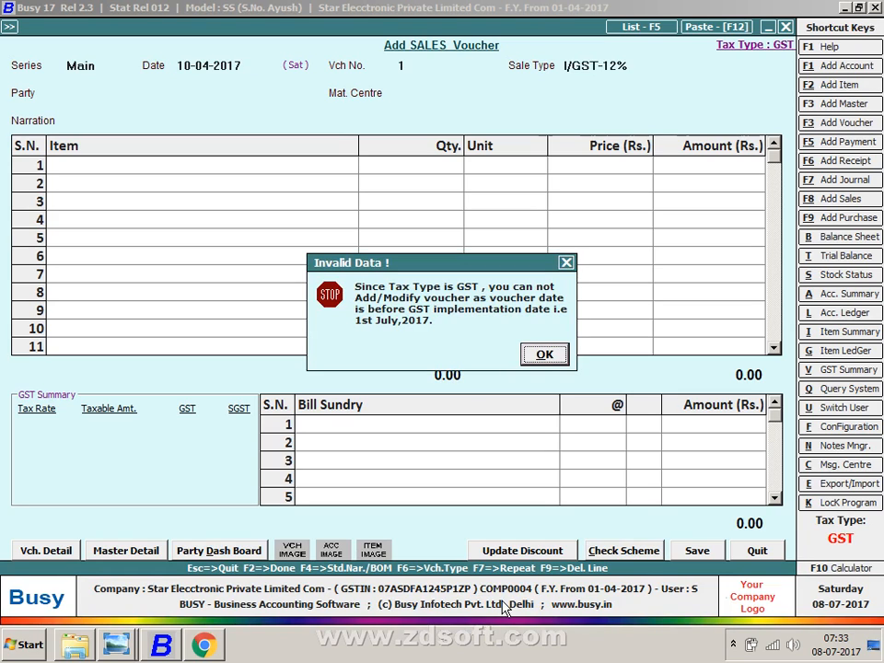
{"action": "key", "text": "Return"}
{"action": "type", "text": "1"}
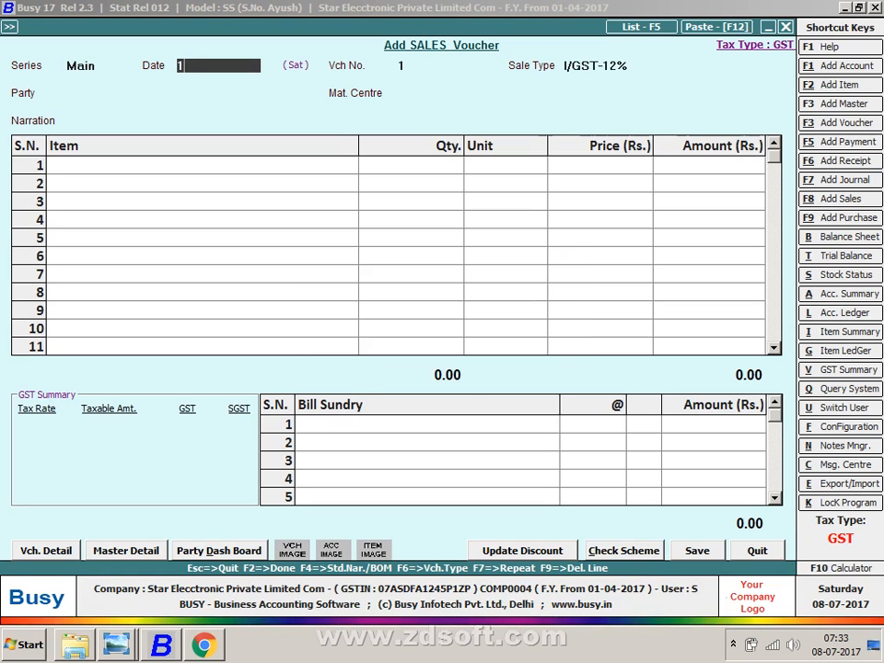
{"action": "type", "text": "07"}
{"action": "key", "text": "Return"}
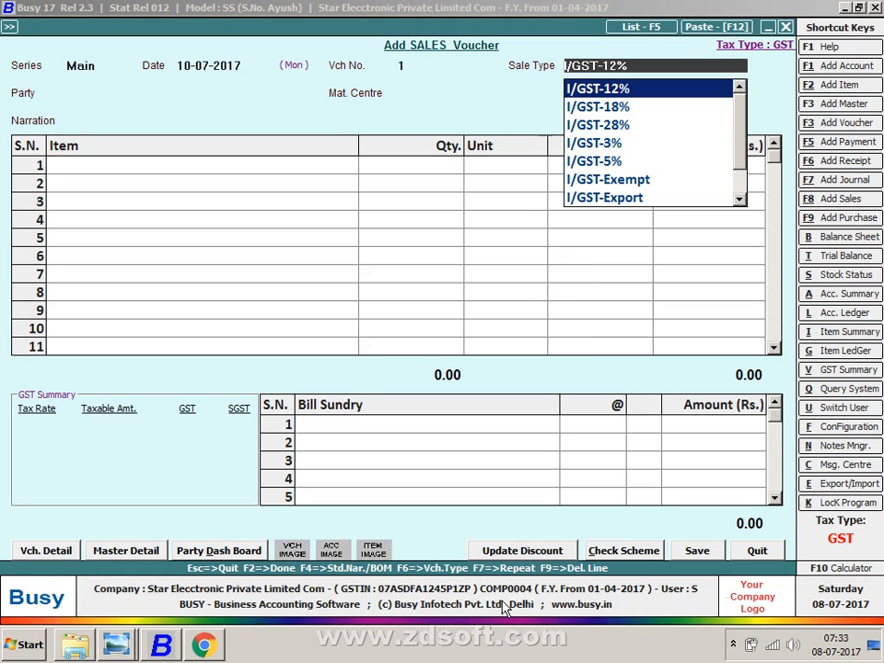
{"action": "key", "text": "alt+Tab"}
{"action": "key", "text": "alt+Tab"}
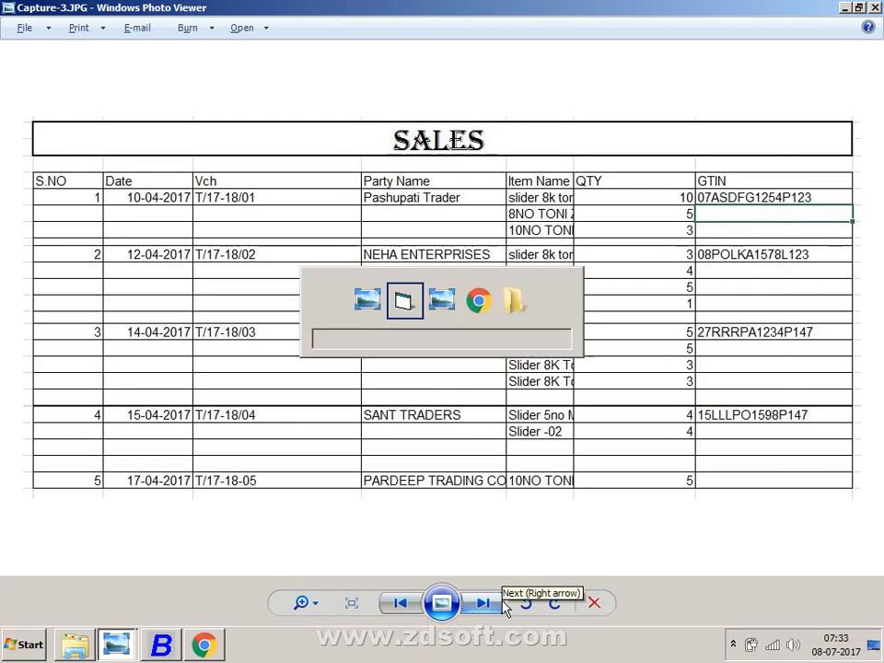
{"action": "key", "text": "Escape"}
- Discard the voucher and open Vouchers Configuration under Administration > Configuration
{"action": "key", "text": "Return"}
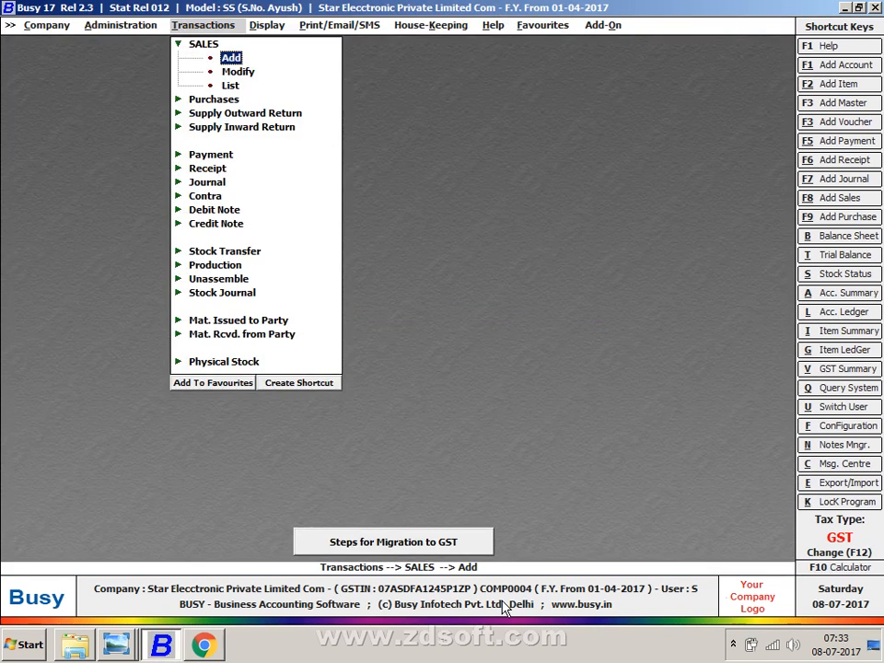
{"action": "key", "text": "Left"}
{"action": "key", "text": "Down"}
{"action": "key", "text": "Return"}
{"action": "key", "text": "Down"}
{"action": "key", "text": "Down"}
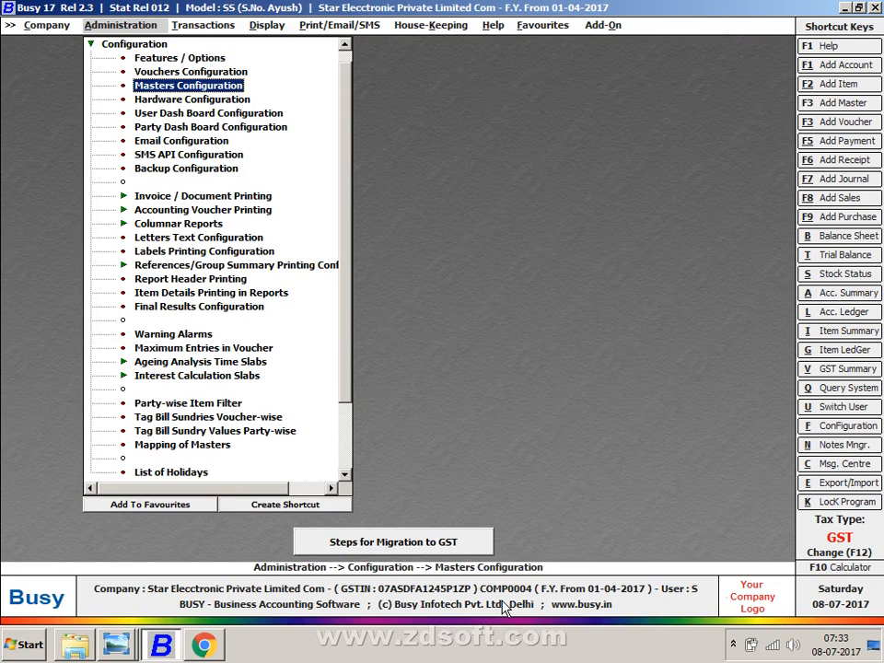
{"action": "key", "text": "Up"}
{"action": "key", "text": "Return"}
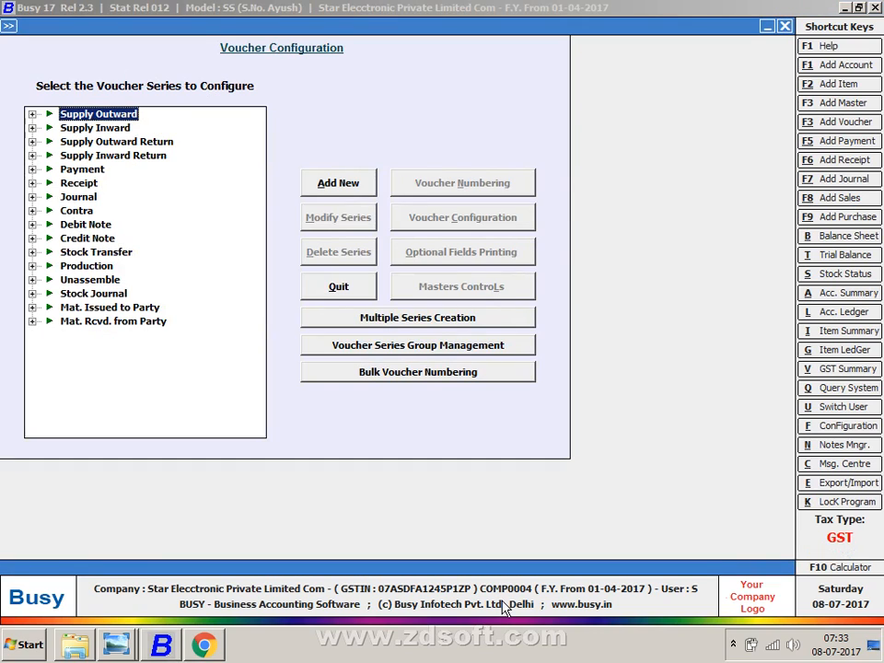
- Select the Supply Outward Main series and open its voucher numbering settings
{"action": "key", "text": "Right"}
{"action": "key", "text": "Down"}
{"action": "key", "text": "Tab"}
{"action": "key", "text": "Tab"}
{"action": "key", "text": "Tab"}
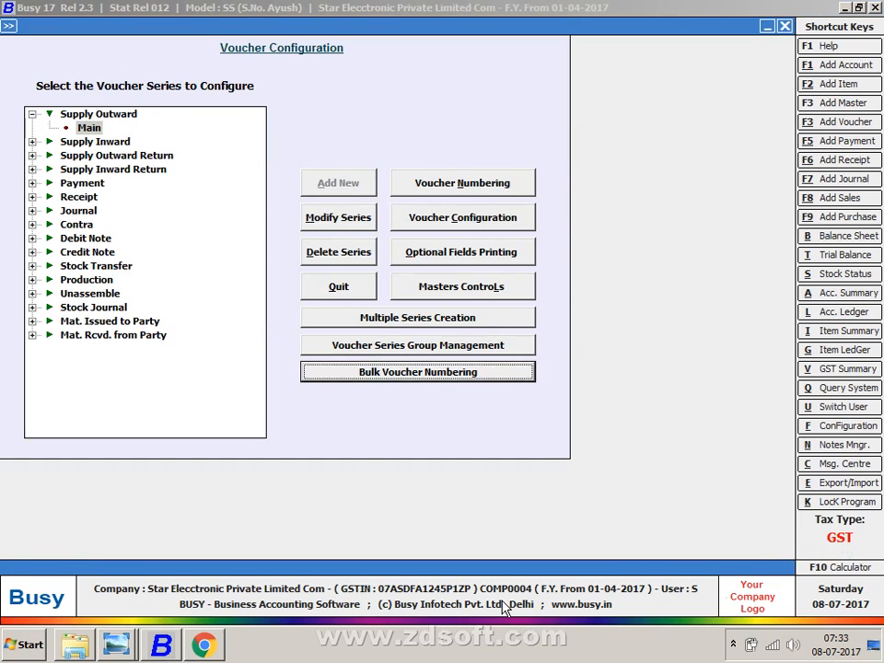
{"action": "key", "text": "Tab"}
{"action": "key", "text": "Tab"}
{"action": "key", "text": "Tab"}
{"action": "key", "text": "Return"}
{"action": "key", "text": "Escape"}
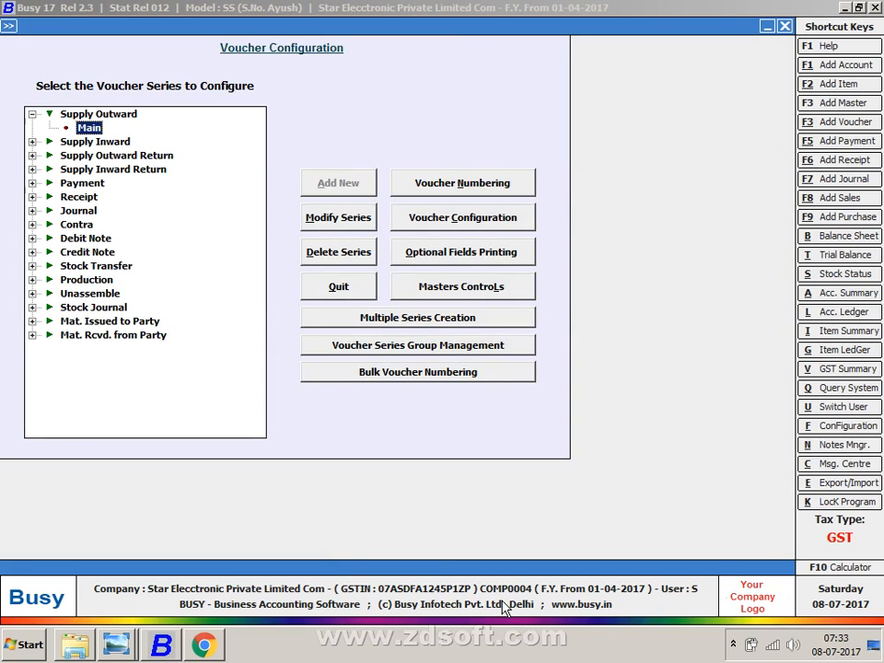
{"action": "key", "text": "Tab"}
{"action": "key", "text": "Tab"}
{"action": "key", "text": "Tab"}
{"action": "key", "text": "Tab"}
{"action": "key", "text": "Tab"}
{"action": "key", "text": "Return"}
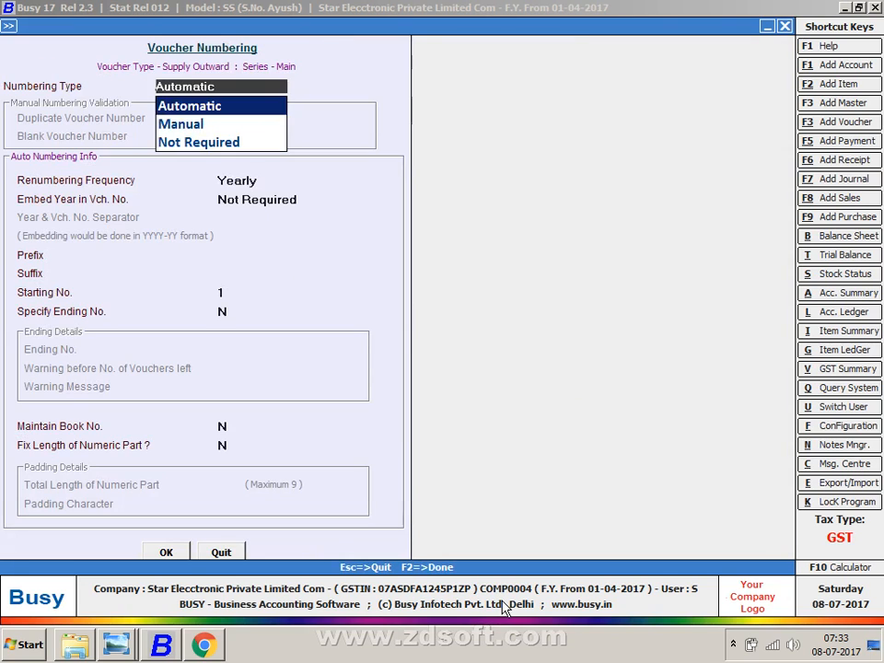
- Set automatic yearly numbering with prefix T/17-18/, fixed length 4 padded with 0, renumbering existing vouchers
{"action": "key", "text": "Return"}
{"action": "key", "text": "Return"}
{"action": "key", "text": "Return"}
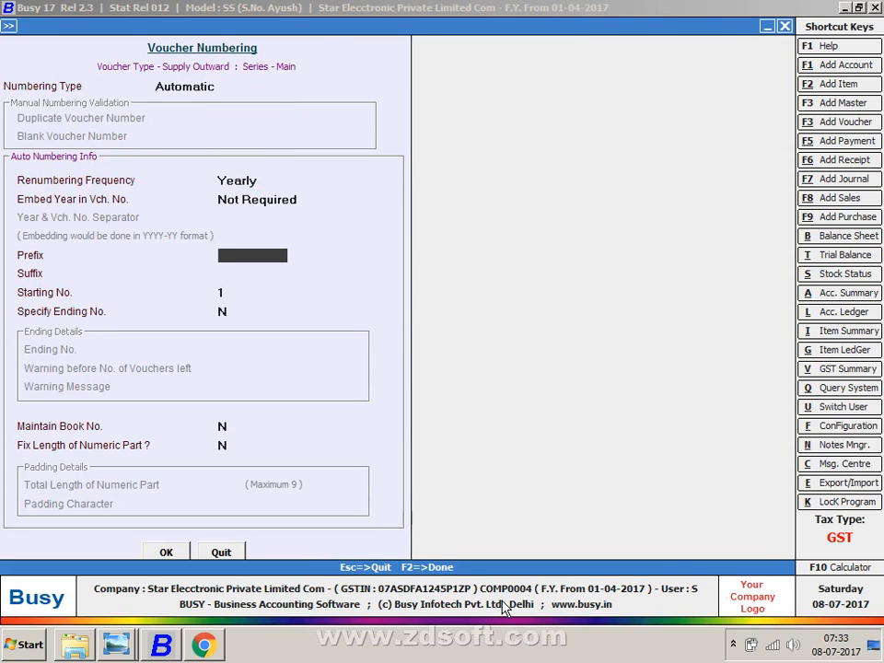
{"action": "type", "text": "T/17-18/"}
{"action": "key", "text": "Return"}
{"action": "key", "text": "Return"}
{"action": "key", "text": "Return"}
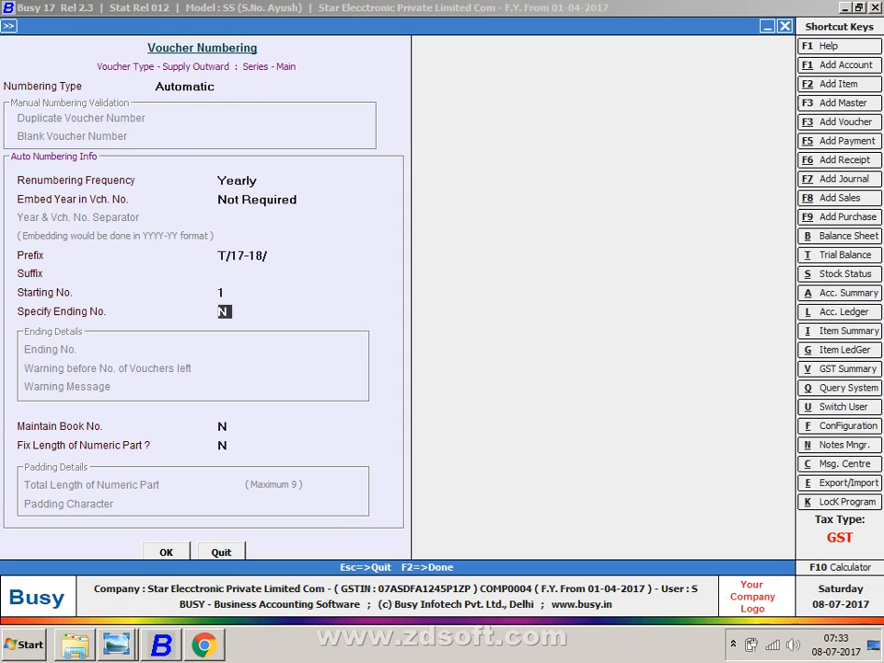
{"action": "key", "text": "Return"}
{"action": "key", "text": "Return"}
{"action": "type", "text": "Y"}
{"action": "key", "text": "Return"}
{"action": "key", "text": "Return"}
{"action": "type", "text": "0"}
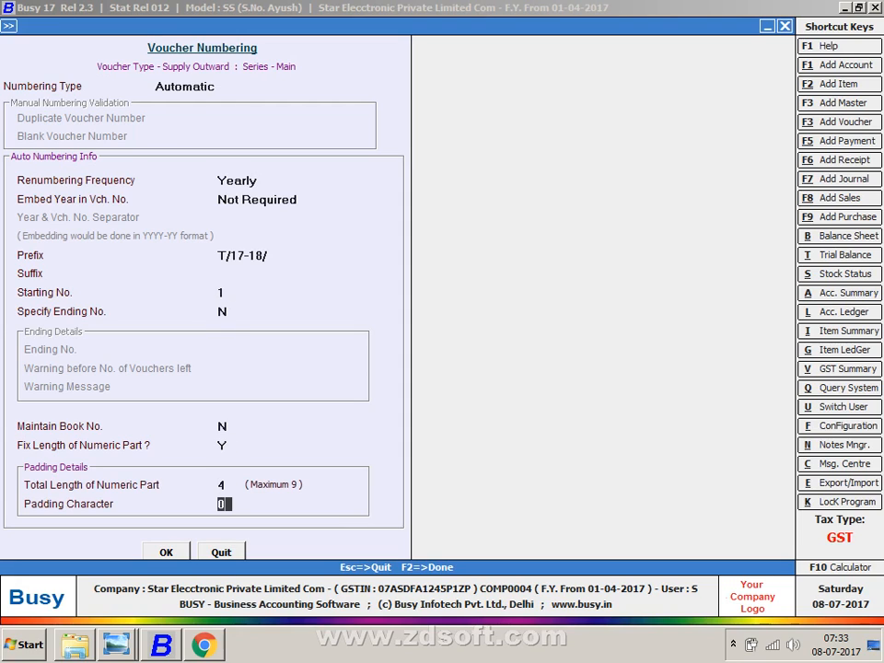
{"action": "key", "text": "Return"}
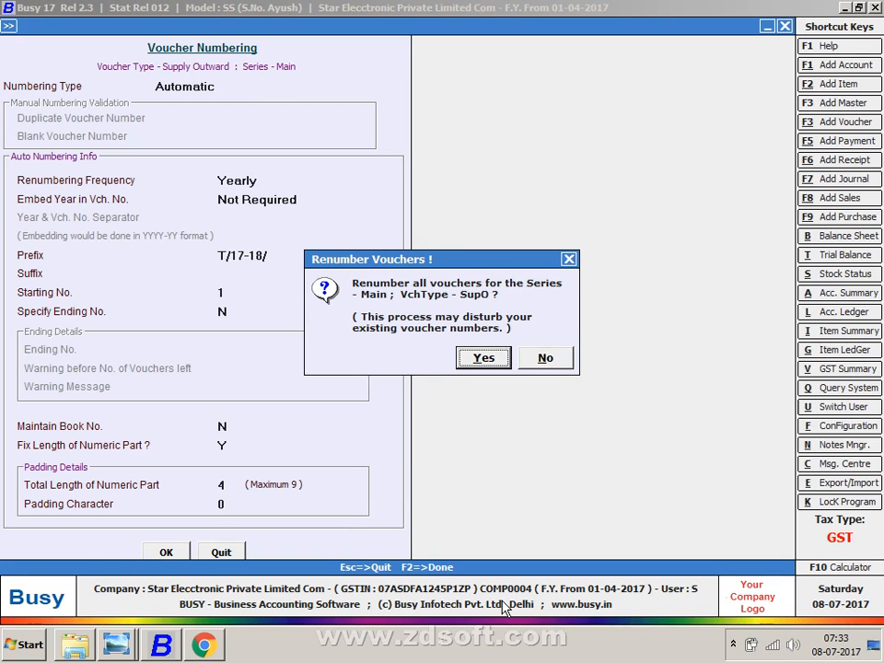
{"action": "key", "text": "Return"}
- Leave the configuration and start a new sales voucher
{"action": "key", "text": "Escape"}
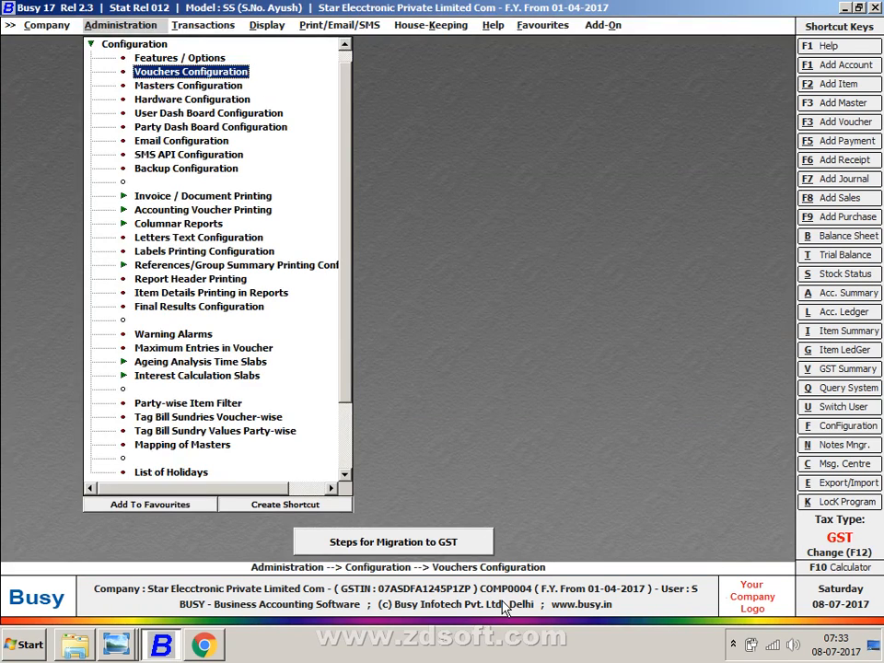
{"action": "key", "text": "Right"}
{"action": "key", "text": "Return"}
- Pick the Main series and re-enter the voucher date as 10-07-2017
{"action": "key", "text": "Return"}
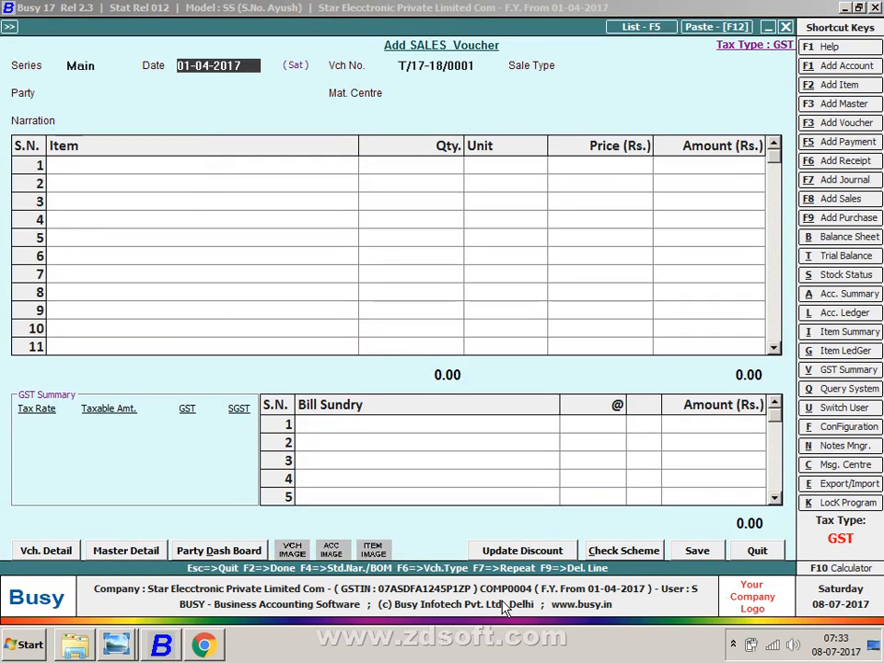
{"action": "key", "text": "Return"}
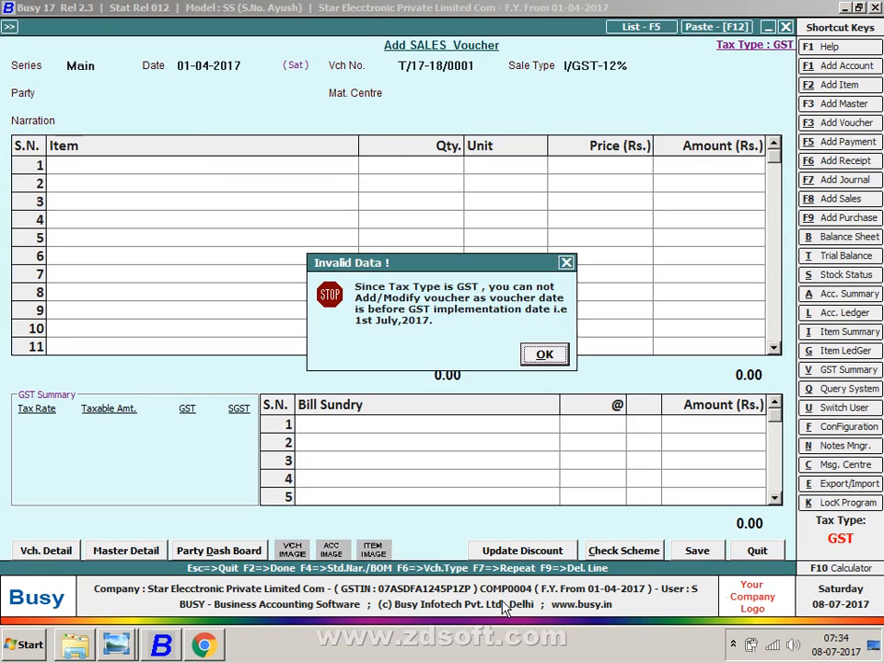
{"action": "key", "text": "Return"}
{"action": "key", "text": "BackSpace"}
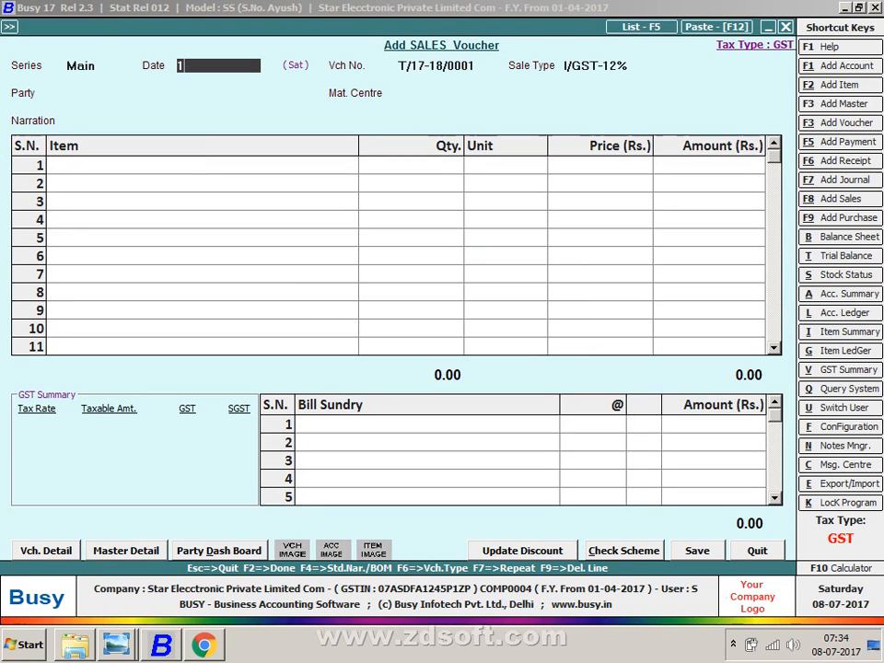
{"action": "type", "text": "10-7"}
{"action": "key", "text": "Return"}
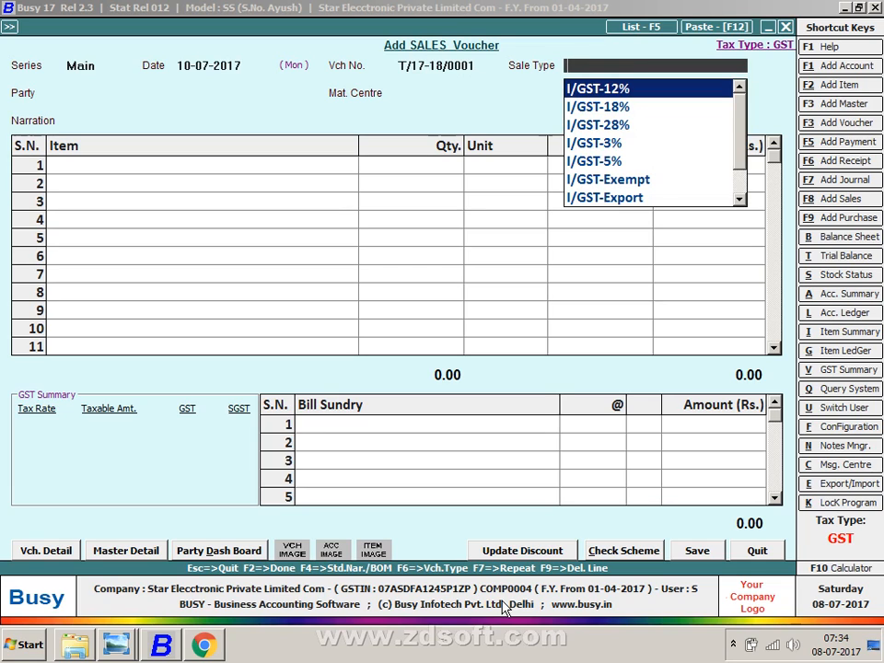
- Choose sale type I/GST-Exempt and check the party name on the sales sheet
{"action": "key", "text": "Down"}
{"action": "key", "text": "Down"}
{"action": "key", "text": "Down"}
{"action": "key", "text": "Down"}
{"action": "key", "text": "Down"}
{"action": "key", "text": "Down"}
{"action": "key", "text": "Down"}
{"action": "key", "text": "Down"}
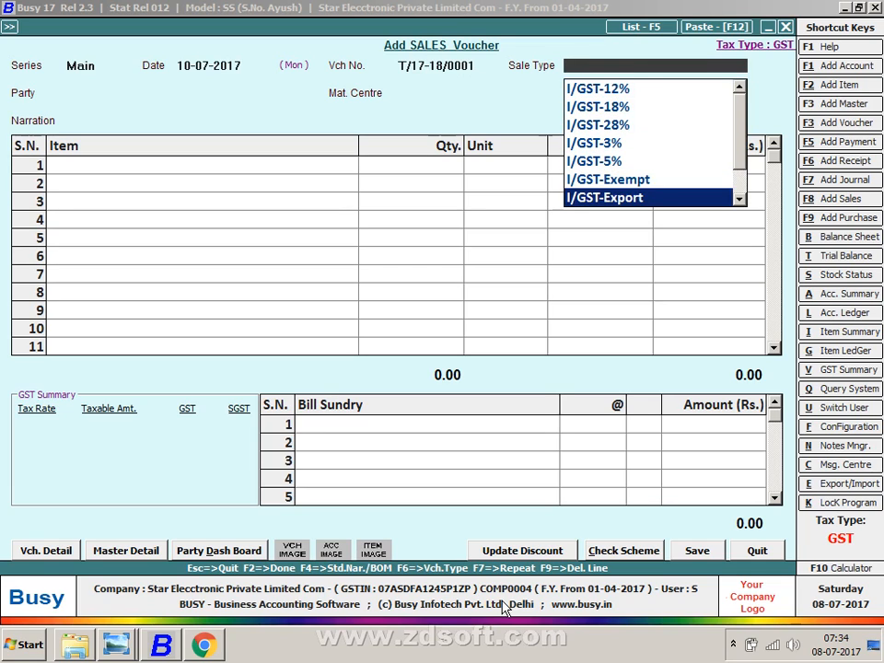
{"action": "key", "text": "Up"}
{"action": "key", "text": "Up"}
{"action": "key", "text": "Up"}
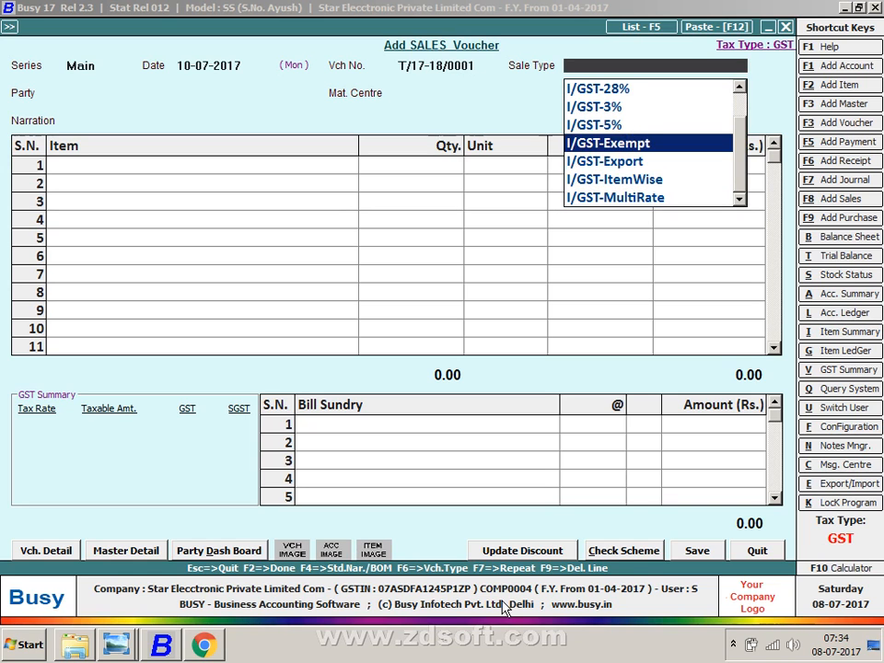
{"action": "key", "text": "Return"}
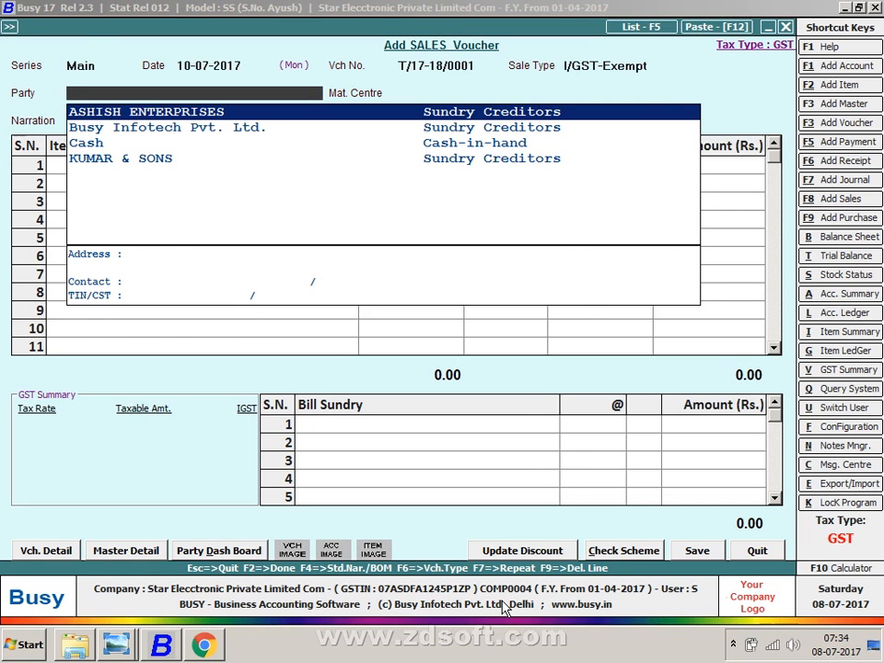
{"action": "key", "text": "alt+Tab"}
{"action": "key", "text": "alt+Tab"}
{"action": "key", "text": "alt+Tab"}
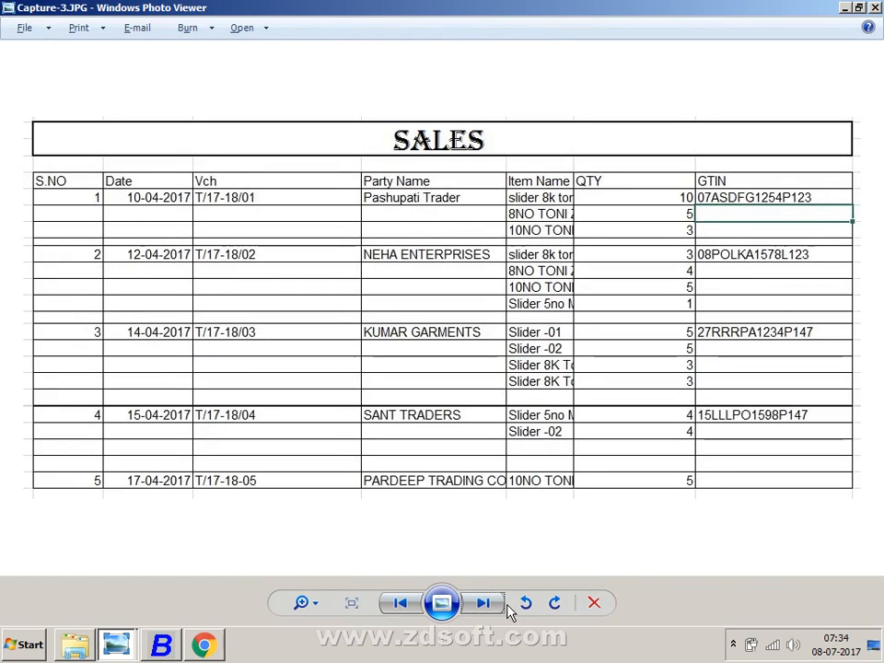
{"action": "key", "text": "alt+Tab"}
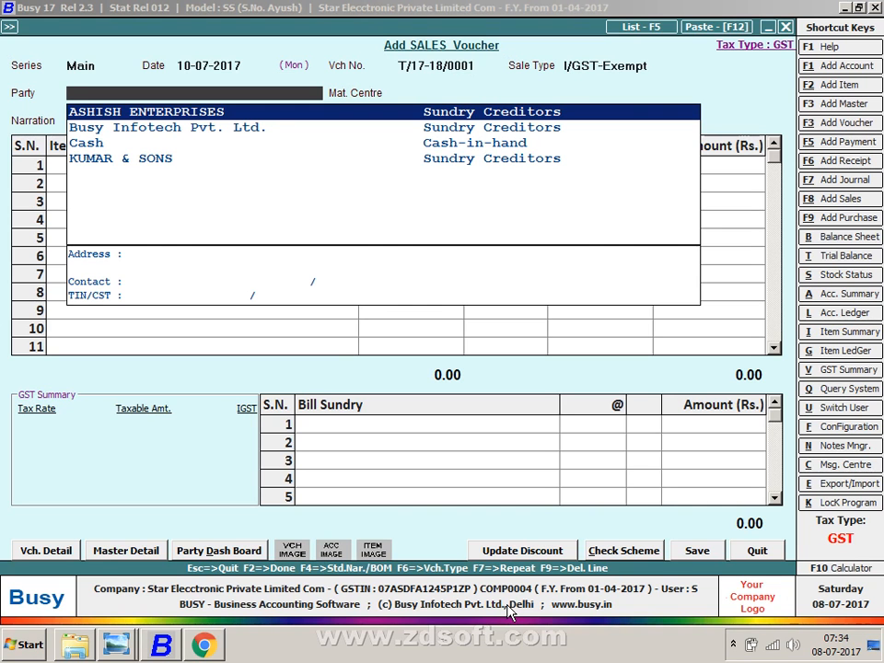
- Create a new party account named Pashupati Traders
{"action": "key", "text": "alt+F1"}
{"action": "type", "text": "p"}
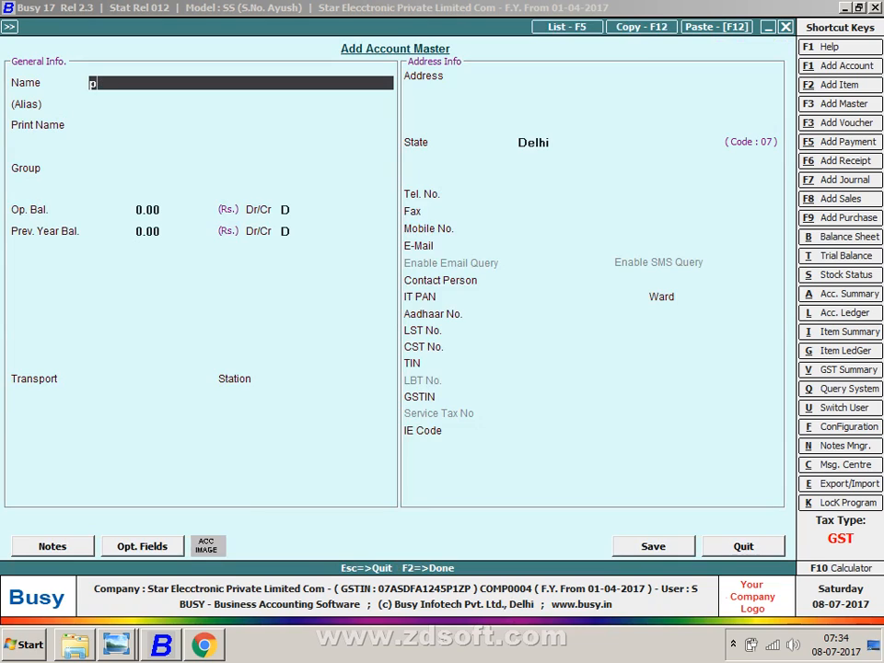
{"action": "key", "text": "BackSpace"}
{"action": "type", "text": "Pashupati traders"}
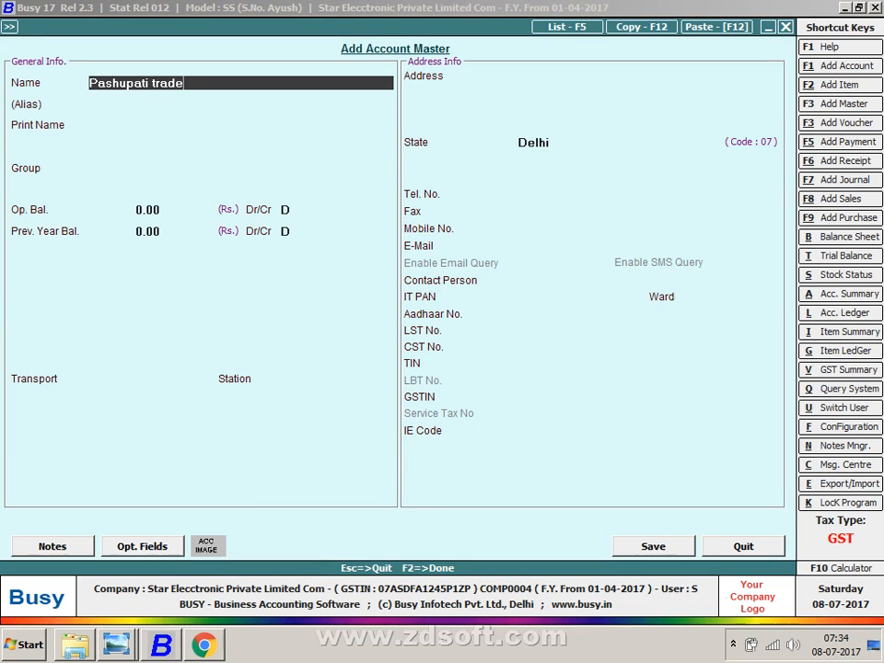
{"action": "key", "text": "Return"}
- Put the account under Sundry Debtors with bill-by-bill balancing off, moving down to the GSTIN field
{"action": "key", "text": "Return"}
{"action": "key", "text": "Return"}
{"action": "type", "text": "sun"}
{"action": "key", "text": "Down"}
{"action": "key", "text": "Return"}
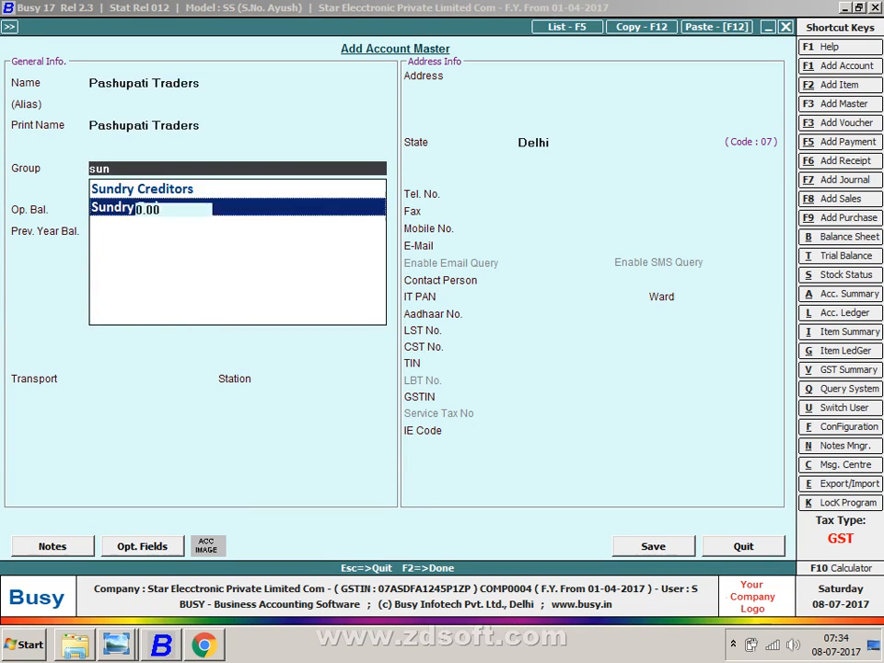
{"action": "key", "text": "Return"}
{"action": "key", "text": "Return"}
{"action": "key", "text": "n"}
{"action": "key", "text": "Return"}
{"action": "key", "text": "Return"}
{"action": "key", "text": "Return"}
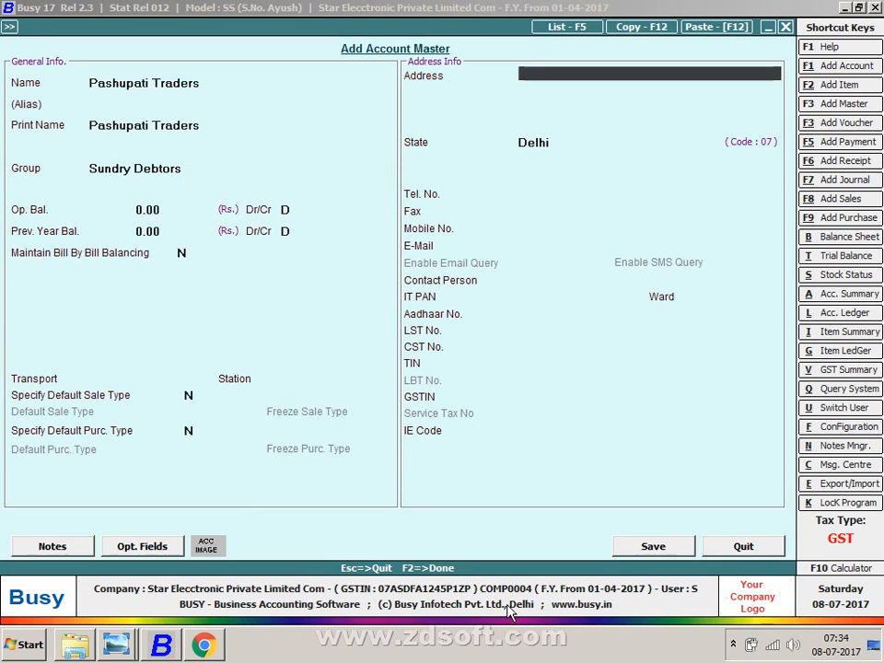
{"action": "key", "text": "Return"}
{"action": "key", "text": "Return"}
{"action": "key", "text": "Return"}
{"action": "key", "text": "Return"}
{"action": "key", "text": "Return"}
{"action": "key", "text": "Return"}
{"action": "key", "text": "Return"}
{"action": "key", "text": "Return"}
{"action": "key", "text": "Return"}
{"action": "key", "text": "Return"}
{"action": "key", "text": "Return"}
{"action": "key", "text": "Return"}
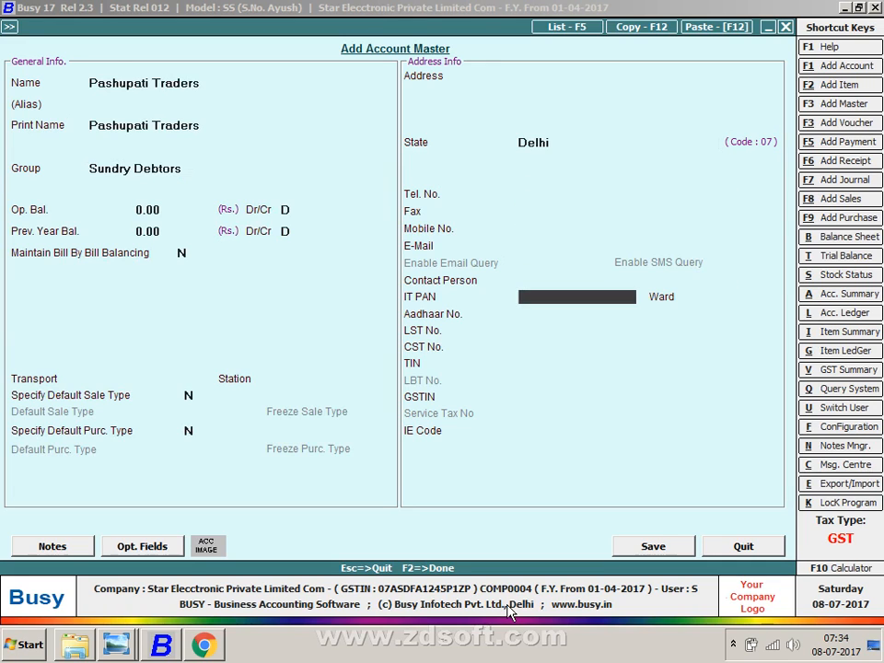
{"action": "key", "text": "Return"}
{"action": "key", "text": "Return"}
{"action": "key", "text": "Return"}
{"action": "key", "text": "Return"}
{"action": "key", "text": "Return"}
{"action": "key", "text": "Up"}
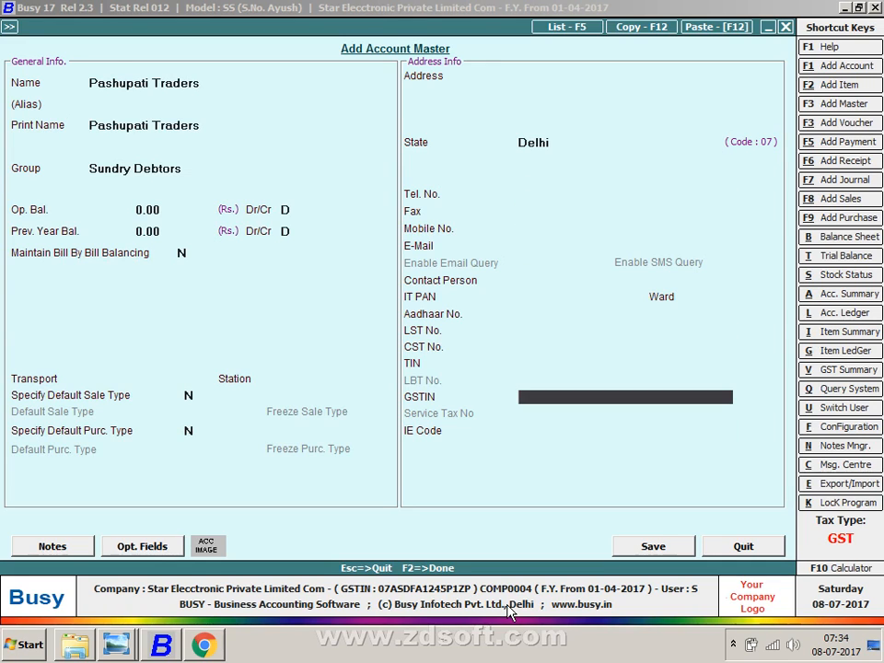
- Copy the party's GSTIN from the sales sheet into the account and save it
{"action": "key", "text": "alt+Tab"}
{"action": "key", "text": "alt+Tab"}
{"action": "type", "text": "07AS"}
{"action": "key", "text": "alt+Tab"}
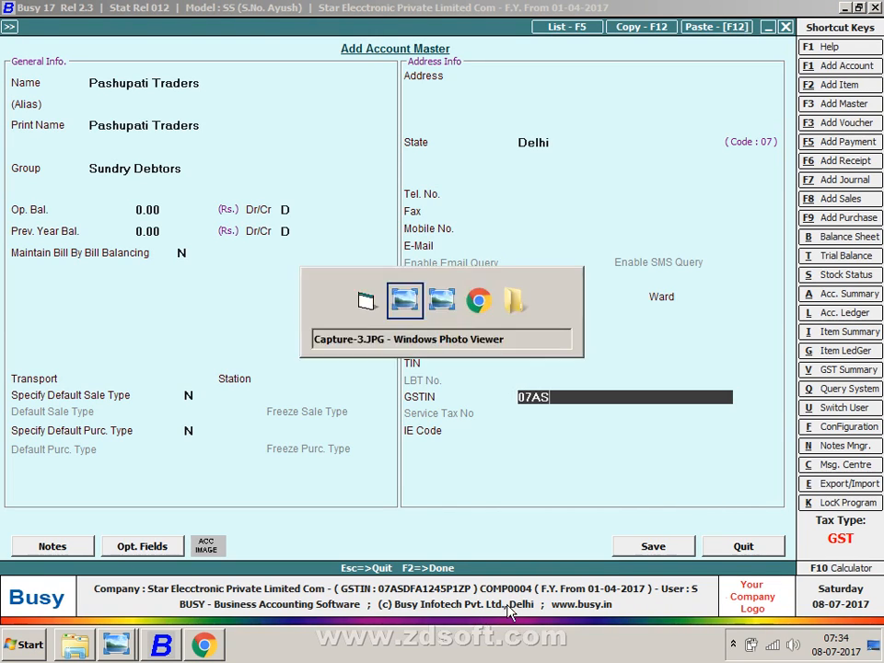
{"action": "key", "text": "alt+Tab"}
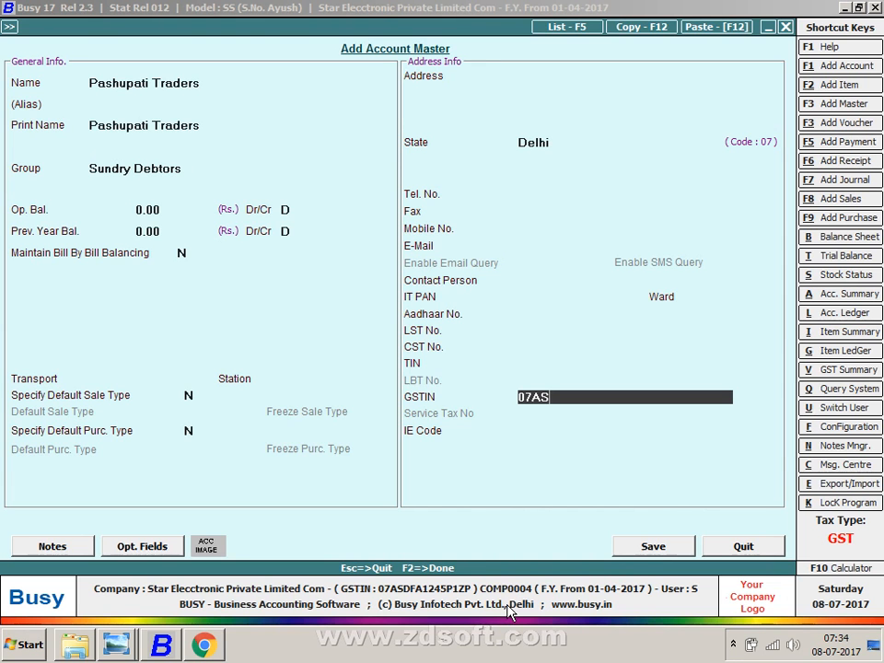
{"action": "key", "text": "BackSpace"}
{"action": "type", "text": "D"}
{"action": "key", "text": "alt+Tab"}
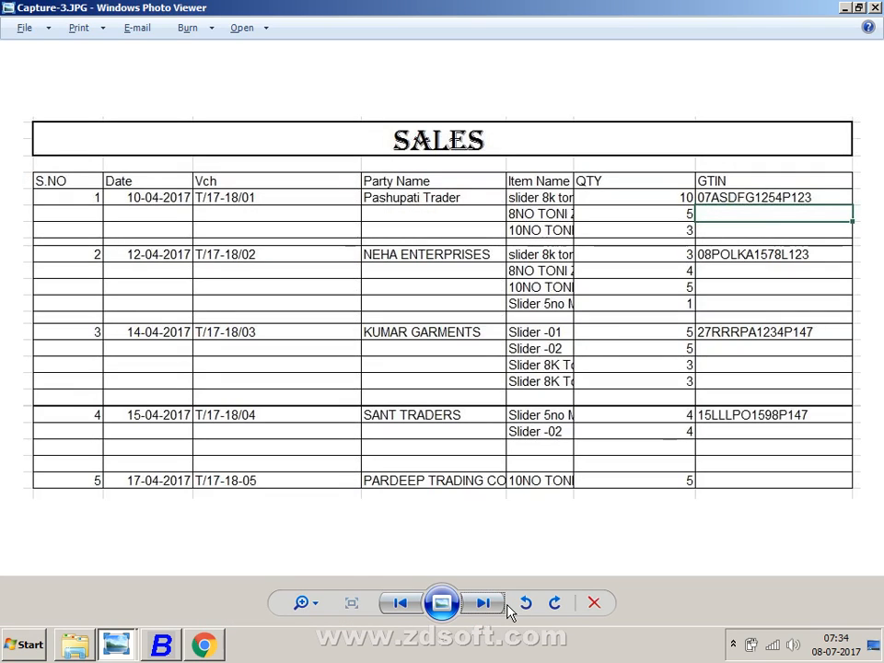
{"action": "key", "text": "alt+Tab"}
{"action": "key", "text": "BackSpace"}
{"action": "type", "text": "SD"}
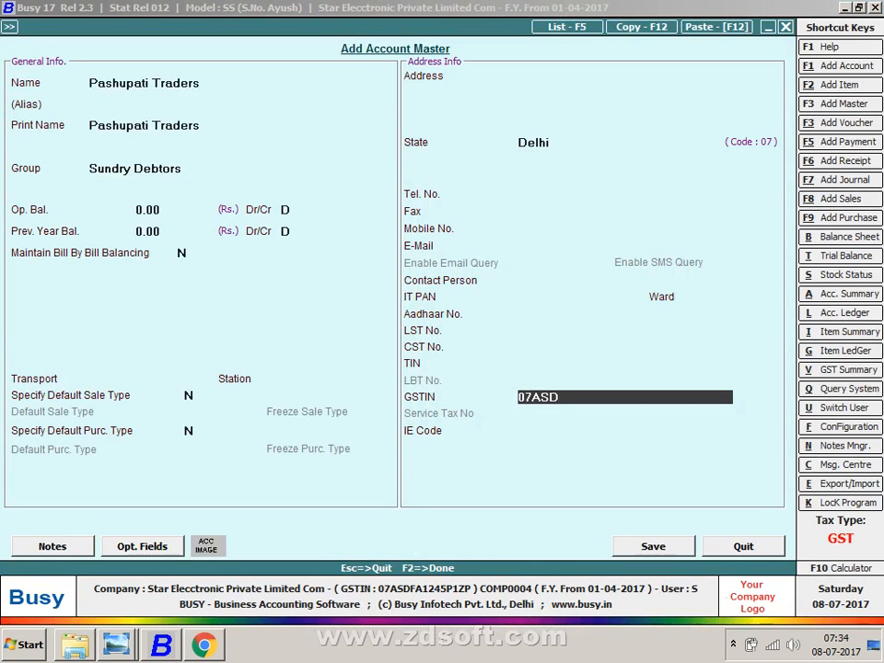
{"action": "key", "text": "alt+Tab"}
{"action": "key", "text": "alt+Tab"}
{"action": "type", "text": "F"}
{"action": "key", "text": "alt+Tab"}
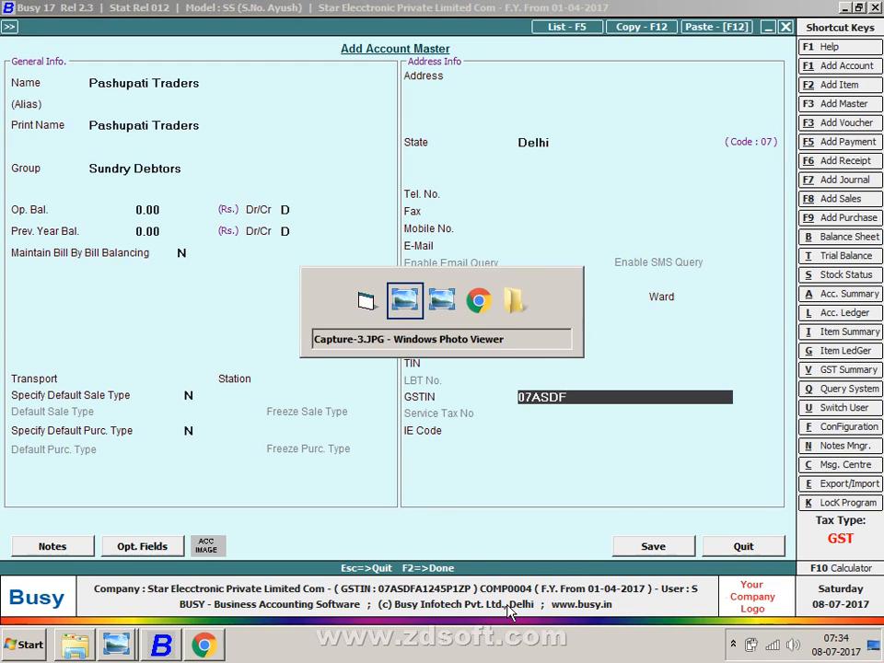
{"action": "key", "text": "alt+Tab"}
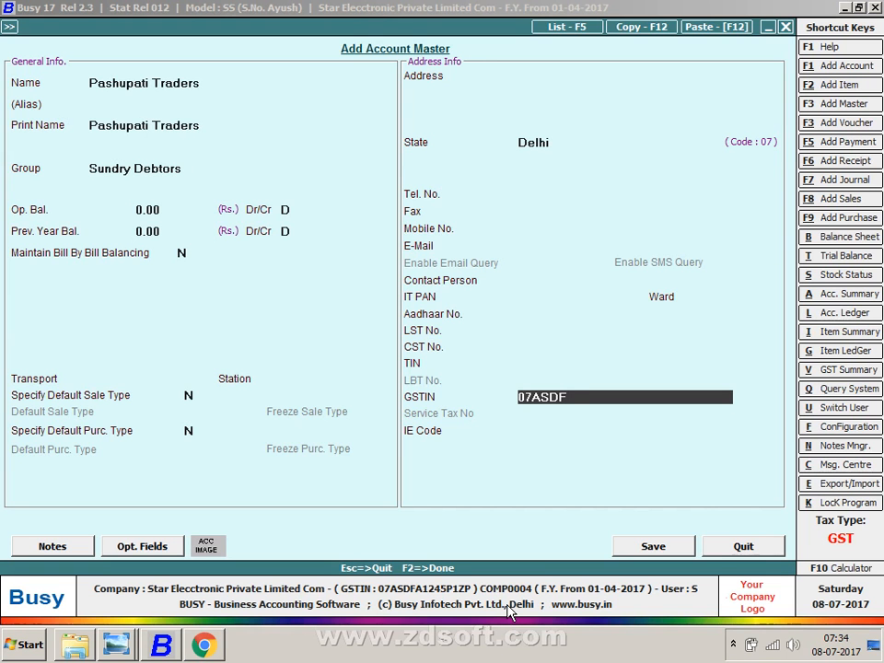
{"action": "type", "text": "G1245"}
{"action": "key", "text": "alt+Tab"}
{"action": "key", "text": "alt+Tab"}
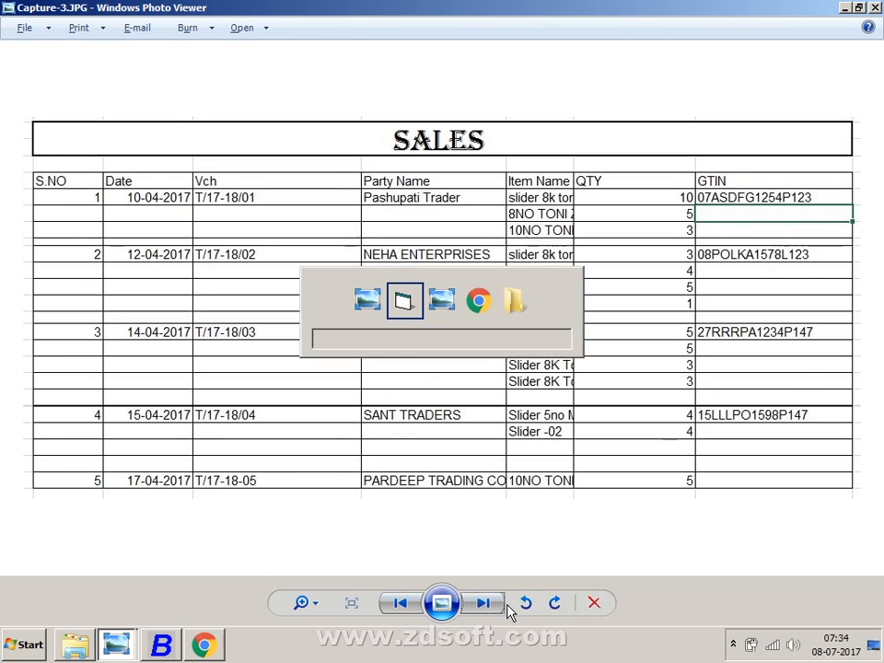
{"action": "type", "text": "P123"}
{"action": "key", "text": "Return"}
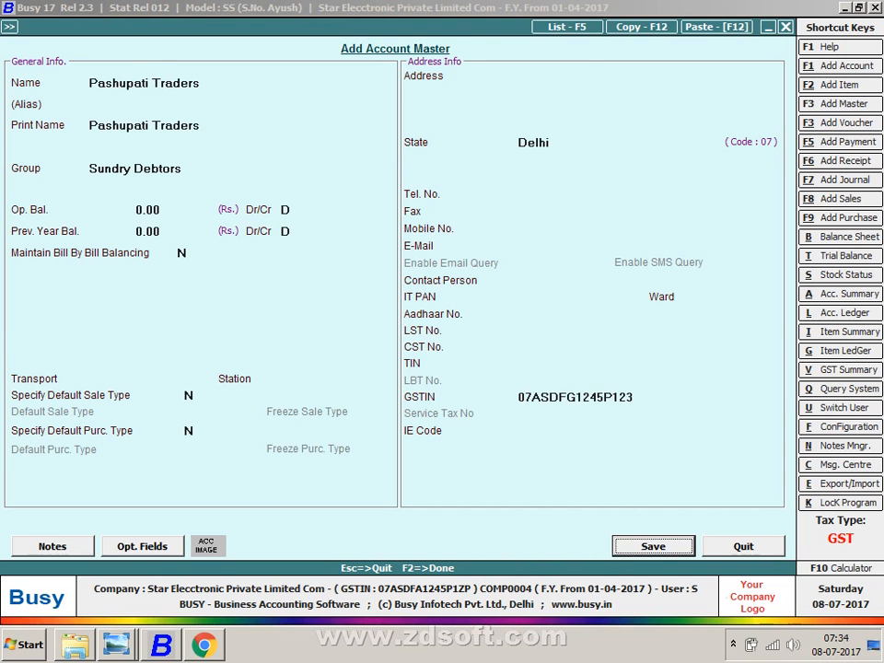
{"action": "key", "text": "Return"}
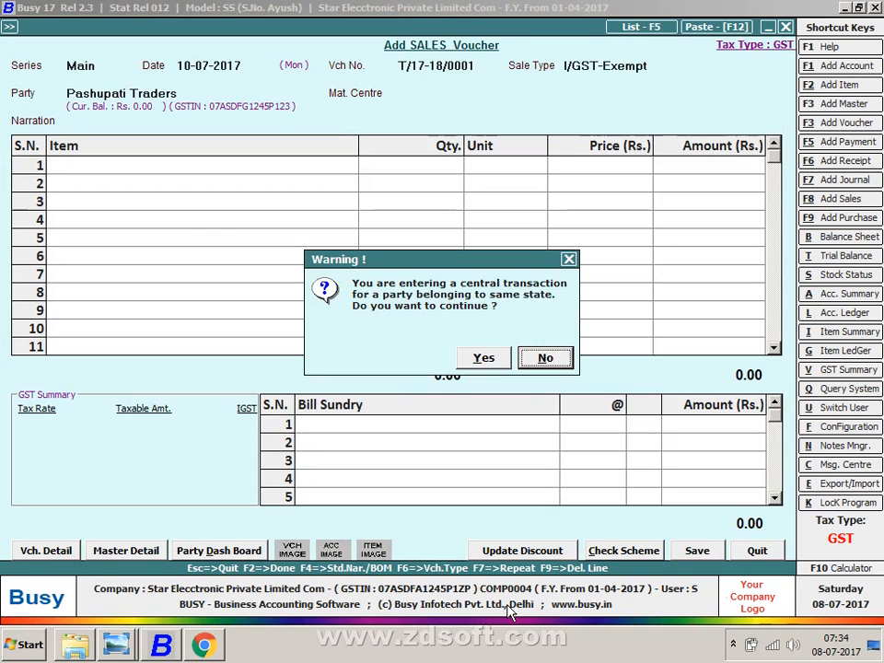
- Decline the central-transaction warning and choose sale type L/GST-Exempt with Main Store
{"action": "key", "text": "Return"}
{"action": "key", "text": "Return"}
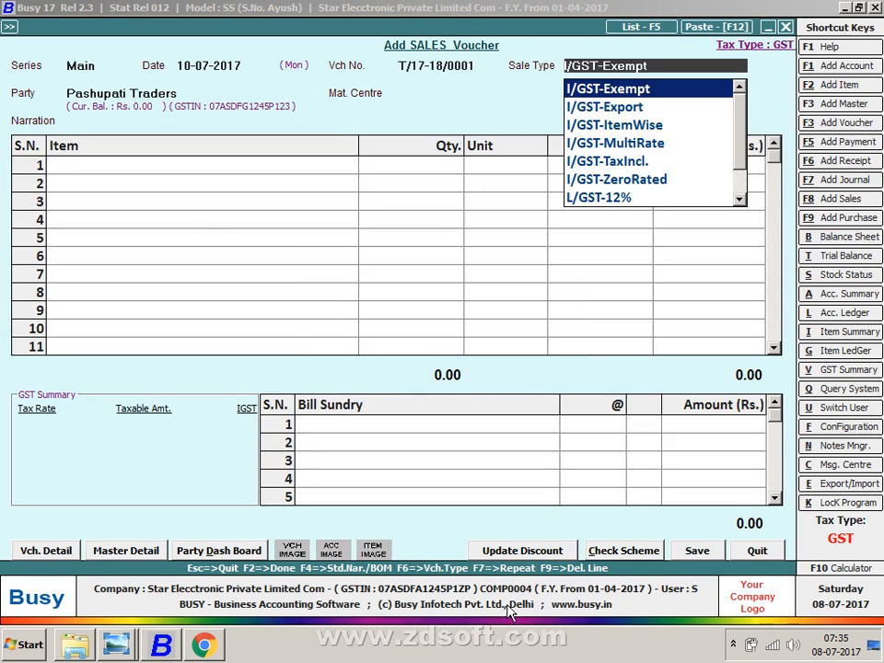
{"action": "type", "text": "L"}
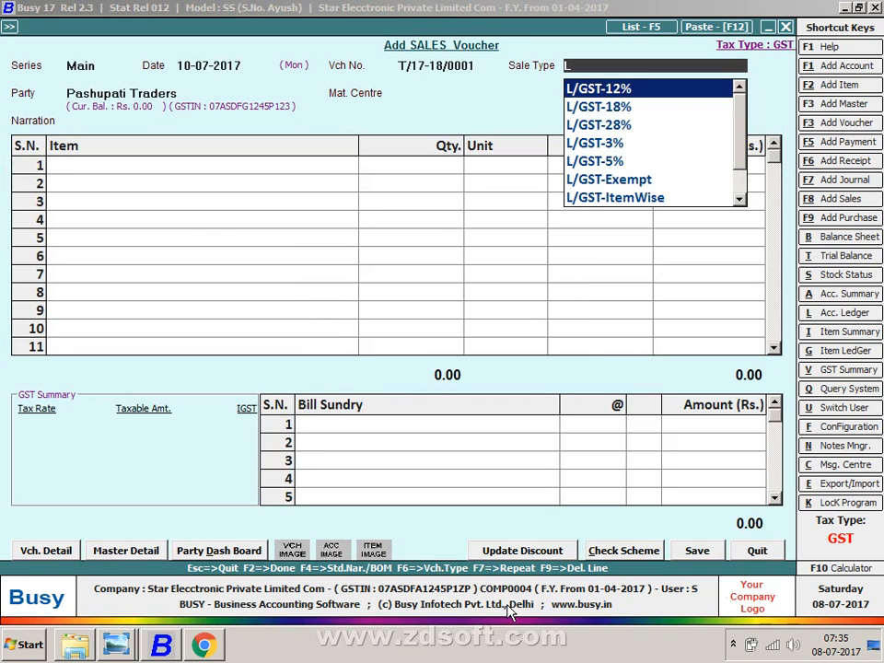
{"action": "key", "text": "Down"}
{"action": "key", "text": "Down"}
{"action": "key", "text": "Down"}
{"action": "key", "text": "Down"}
{"action": "key", "text": "Down"}
{"action": "key", "text": "Return"}
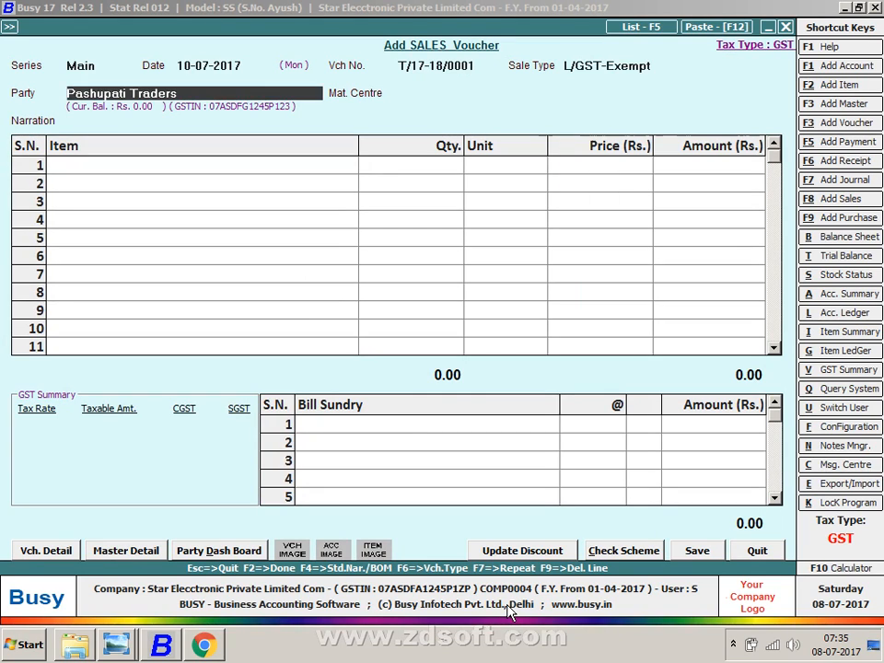
{"action": "key", "text": "Return"}
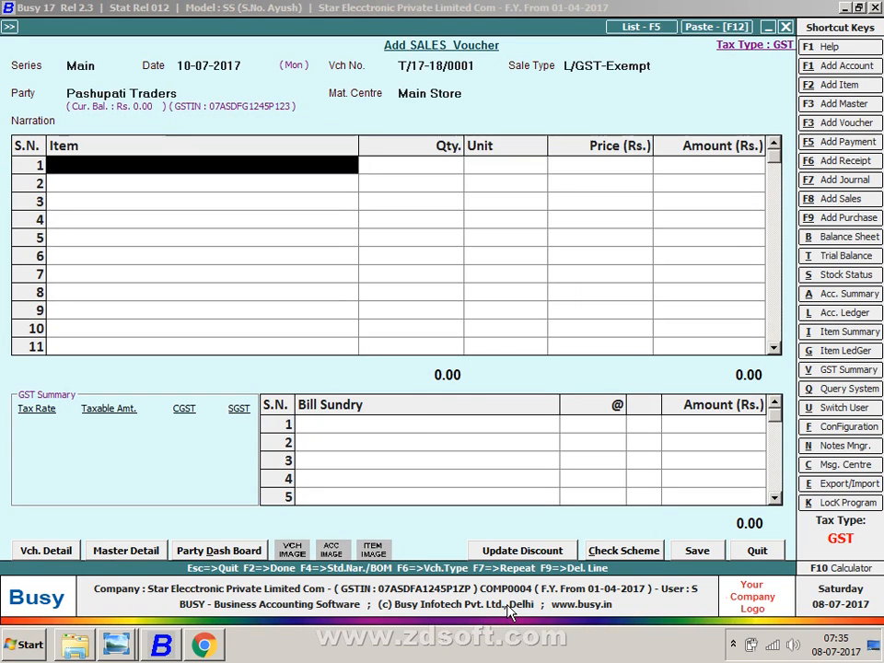
- Enter SLIDER 01 and SLIDER 02, 10 each at 400.00
{"action": "key", "text": "Return"}
{"action": "type", "text": "10"}
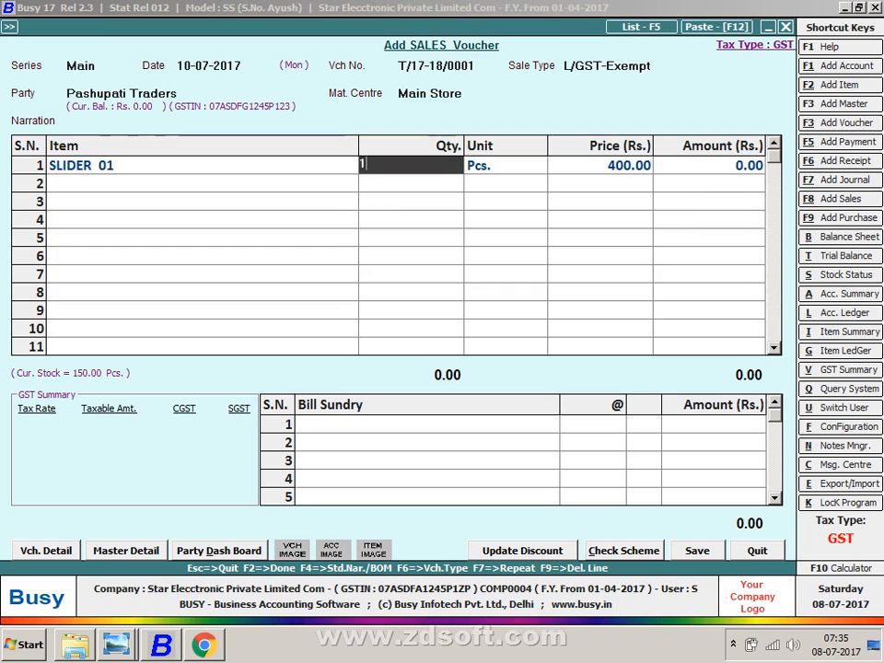
{"action": "key", "text": "Return"}
{"action": "key", "text": "Return"}
{"action": "key", "text": "Return"}
{"action": "key", "text": "Return"}
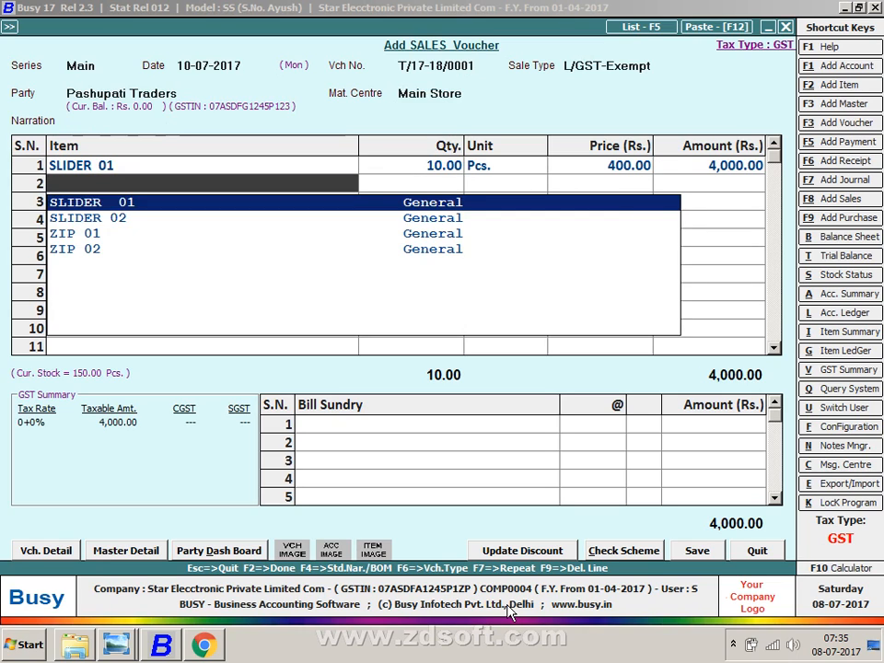
{"action": "key", "text": "Down"}
{"action": "key", "text": "Return"}
{"action": "type", "text": "10"}
{"action": "key", "text": "Return"}
{"action": "key", "text": "Return"}
{"action": "key", "text": "Return"}
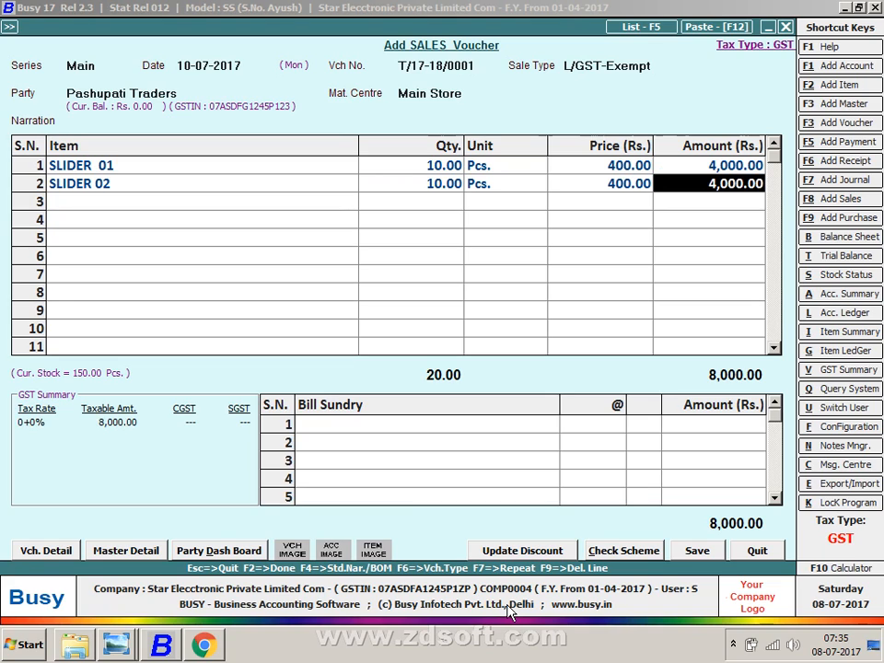
- Continue past both slider CGST warnings, then quit the voucher without saving
{"action": "key", "text": "F2"}
{"action": "key", "text": "F2"}
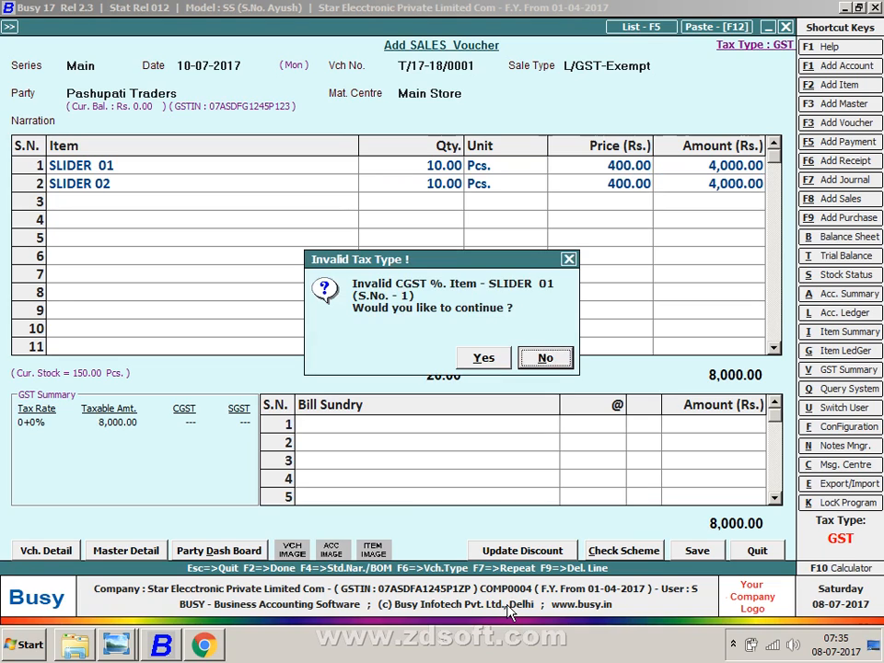
{"action": "key", "text": "Left"}
{"action": "key", "text": "Return"}
{"action": "key", "text": "Left"}
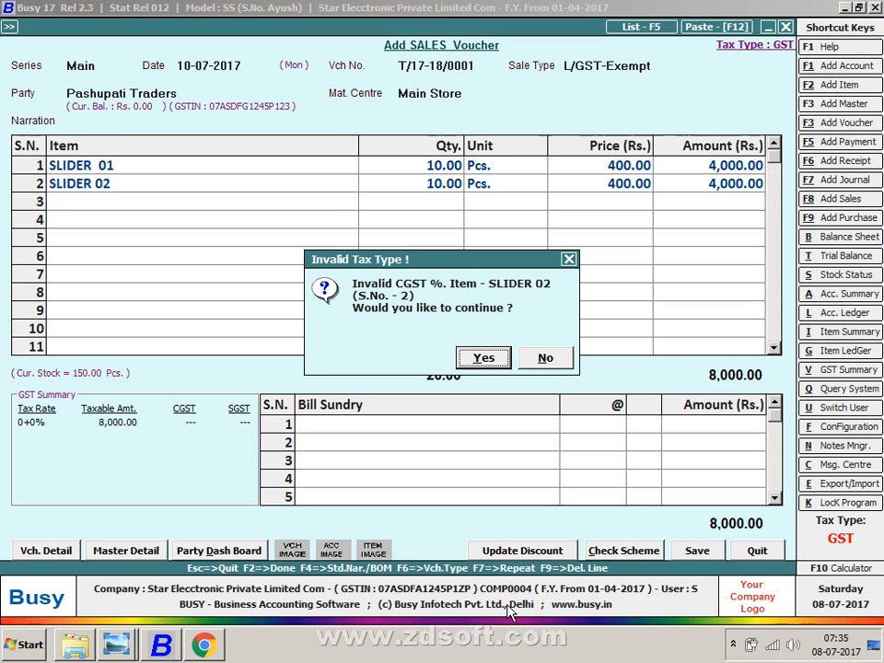
{"action": "key", "text": "Return"}
{"action": "key", "text": "Escape"}
{"action": "key", "text": "Return"}
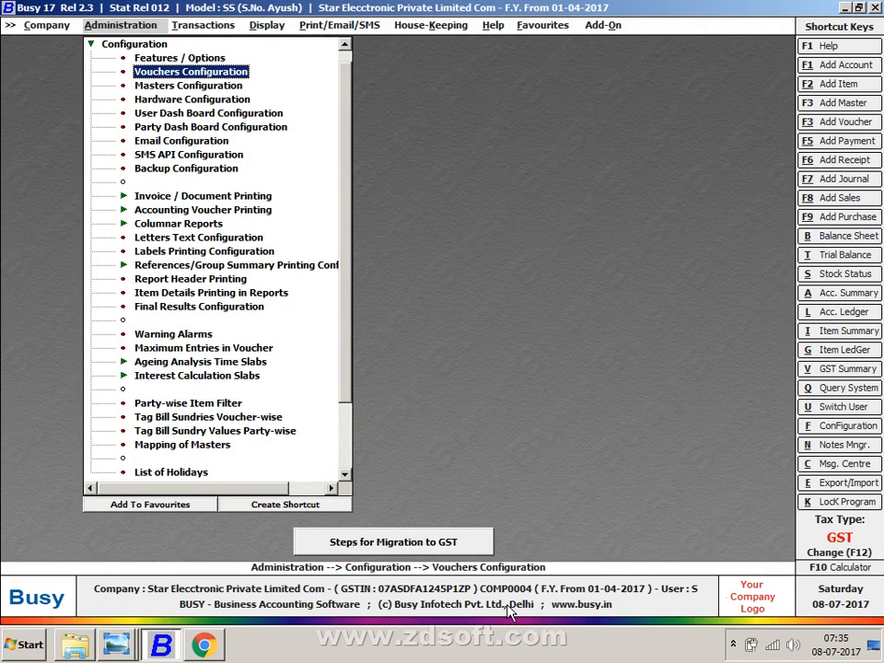
- In Warning Alarms, set Due Bills and Invalid Tax Rate to Don't Allow and save
{"action": "key", "text": "Down"}
{"action": "key", "text": "Down"}
{"action": "key", "text": "Down"}
{"action": "key", "text": "Down"}
{"action": "key", "text": "Down"}
{"action": "key", "text": "Down"}
{"action": "key", "text": "Down"}
{"action": "key", "text": "Down"}
{"action": "key", "text": "Down"}
{"action": "key", "text": "Down"}
{"action": "key", "text": "Down"}
{"action": "key", "text": "Down"}
{"action": "key", "text": "Down"}
{"action": "key", "text": "Down"}
{"action": "key", "text": "Down"}
{"action": "key", "text": "Down"}
{"action": "key", "text": "Down"}
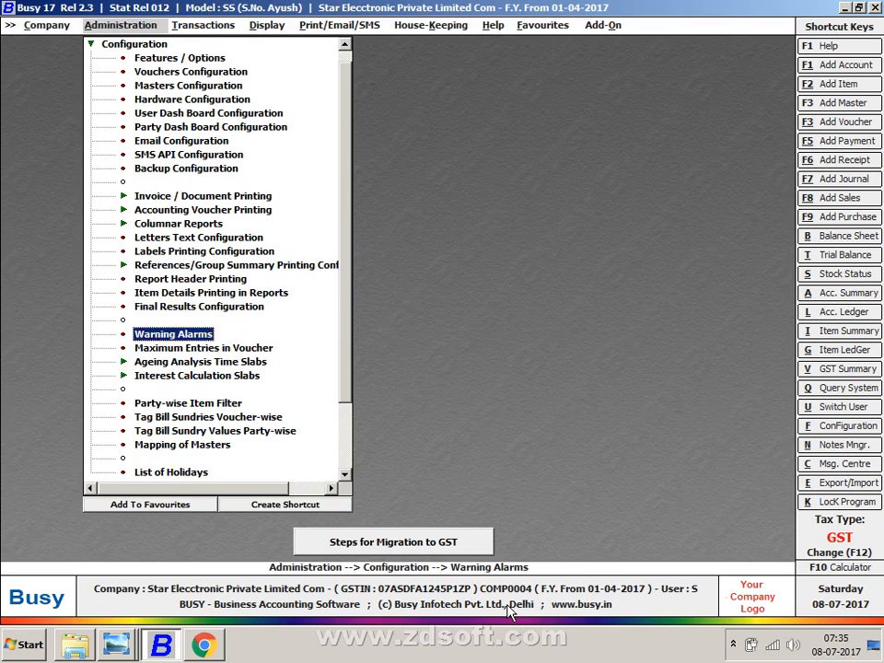
{"action": "key", "text": "Return"}
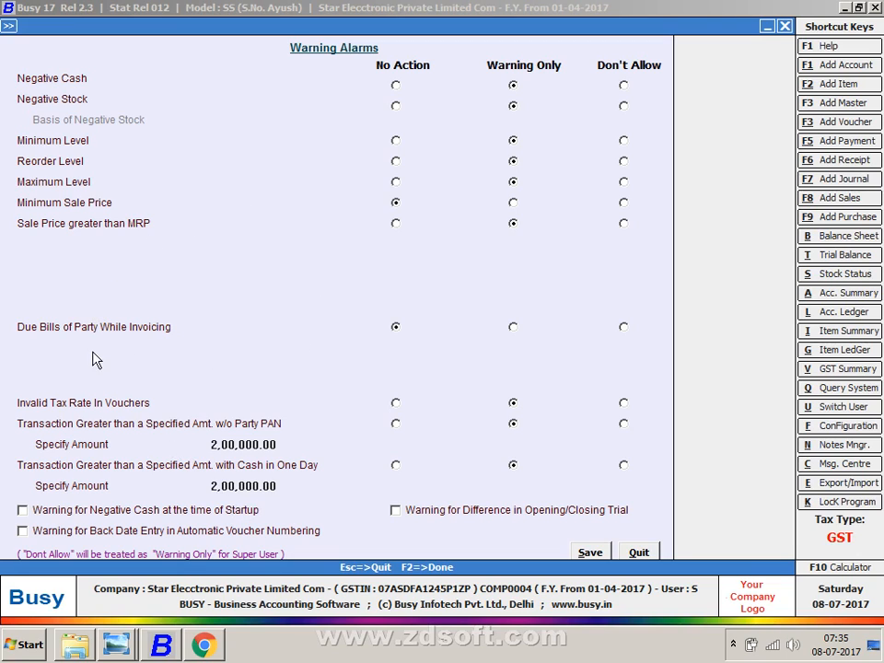
{"action": "left_click", "coordinate": [633, 332]}
{"action": "left_click", "coordinate": [624, 403]}
{"action": "left_click", "coordinate": [591, 552]}
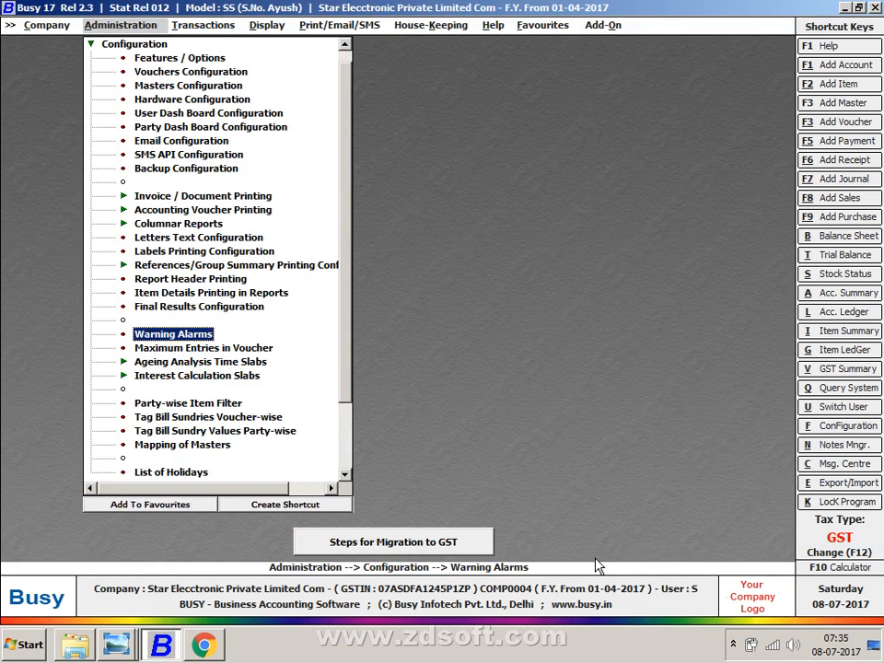
- Start a new Main-series sales voucher dated 10-07-2017
{"action": "key", "text": "Right"}
{"action": "key", "text": "Return"}
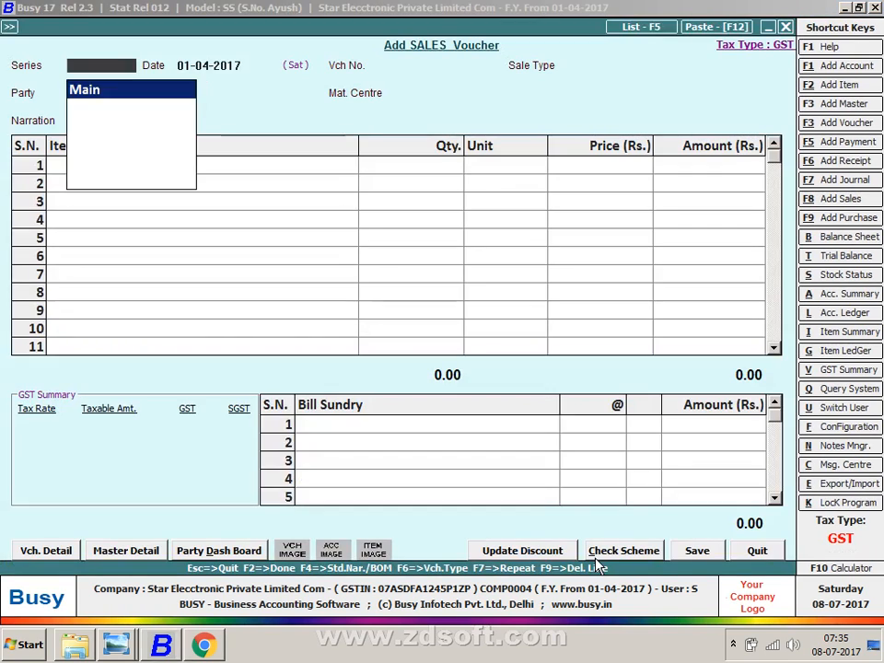
{"action": "key", "text": "Return"}
{"action": "type", "text": "10"}
{"action": "key", "text": "Return"}
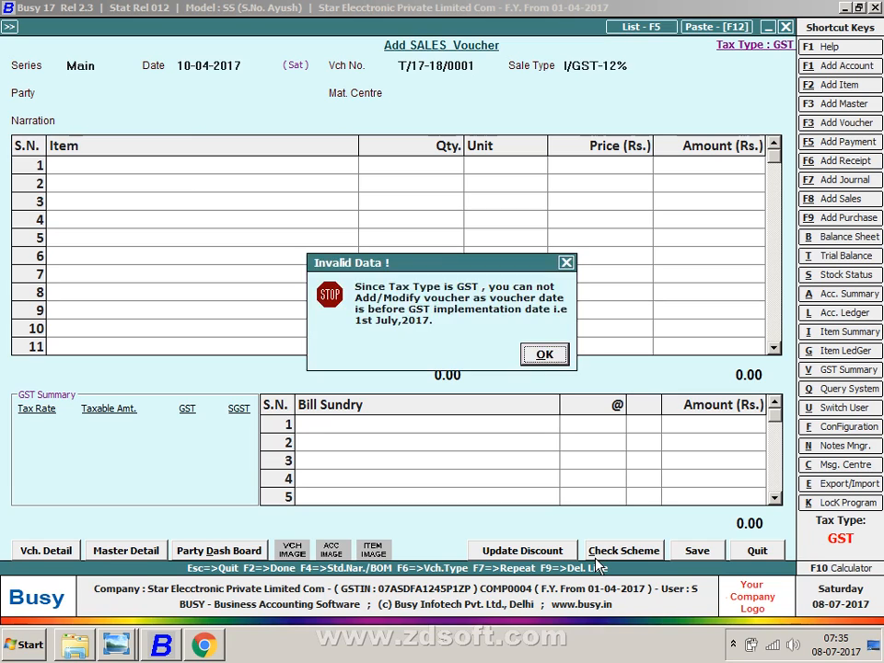
{"action": "key", "text": "Return"}
{"action": "key", "text": "Return"}
{"action": "key", "text": "Return"}
{"action": "type", "text": "1"}
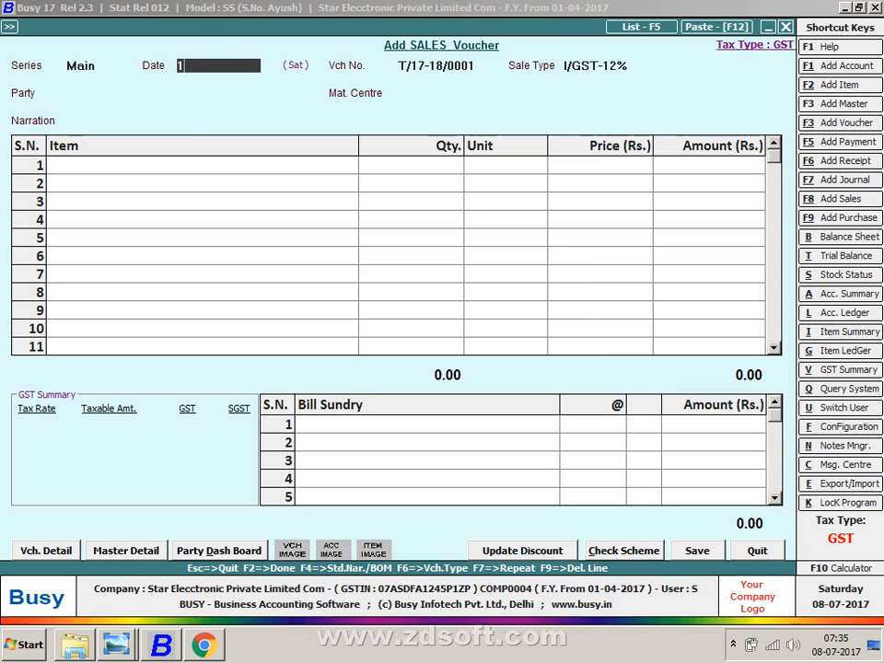
{"action": "type", "text": "0-07"}
{"action": "key", "text": "Return"}
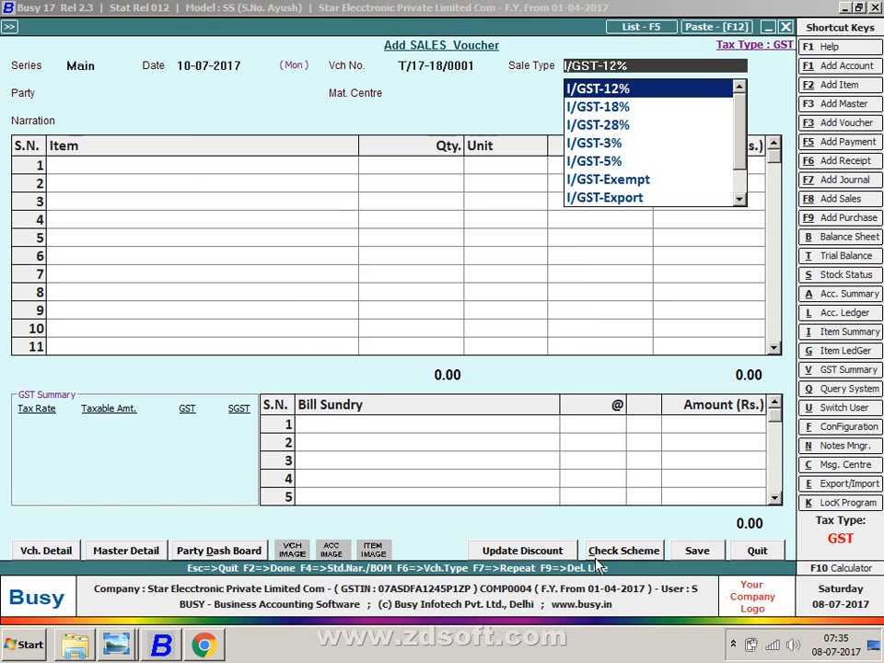
- Set sale type L/GST-Exempt, party Pashupati Traders and material centre Main Store
{"action": "type", "text": "EX"}
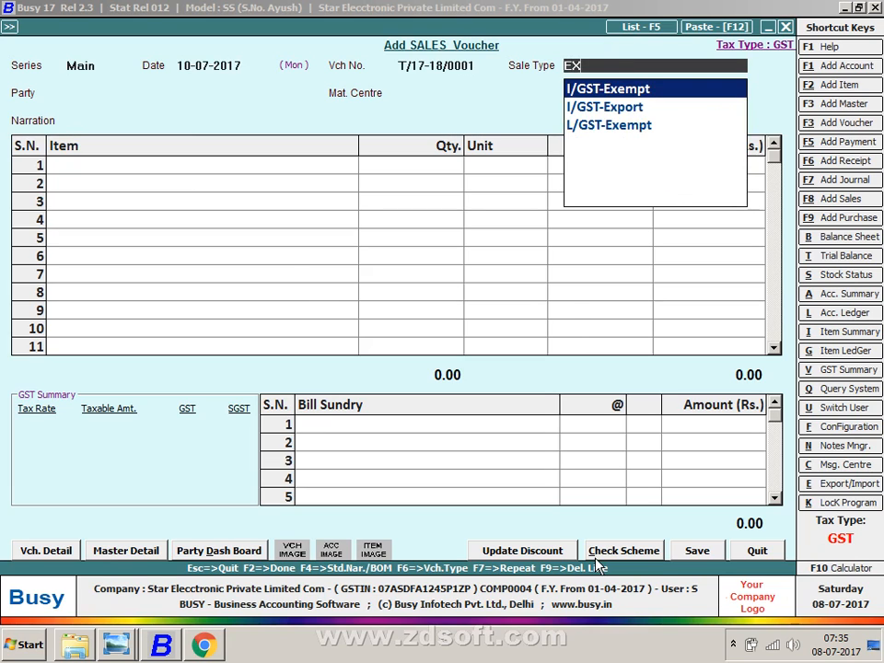
{"action": "key", "text": "Down"}
{"action": "key", "text": "Down"}
{"action": "key", "text": "Return"}
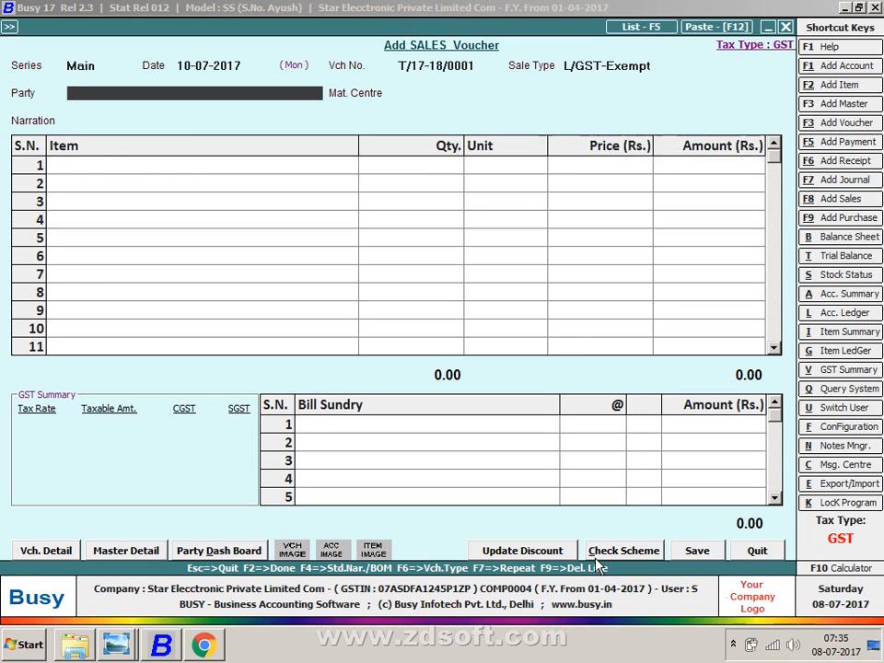
{"action": "key", "text": "Down"}
{"action": "key", "text": "Down"}
{"action": "key", "text": "Down"}
{"action": "key", "text": "Down"}
{"action": "key", "text": "Return"}
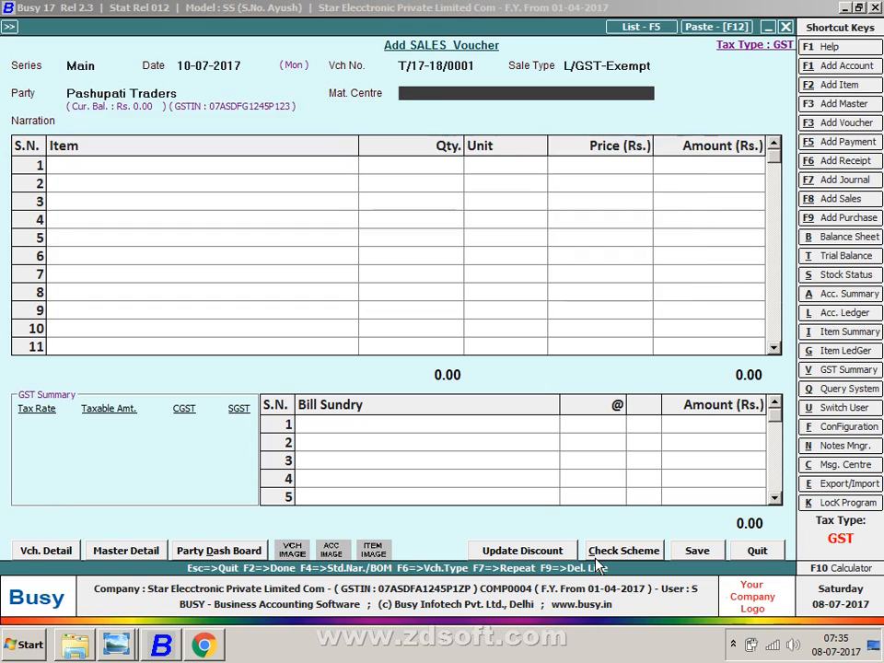
{"action": "key", "text": "Return"}
- Add SLIDER 01 and SLIDER 02 at quantity 10 each and accept both tax type warnings
{"action": "key", "text": "Return"}
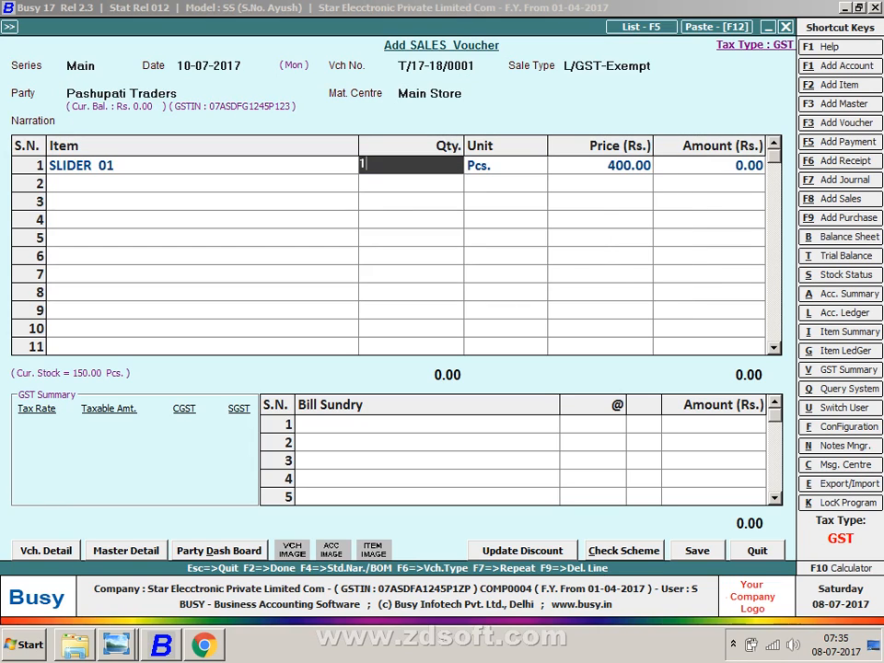
{"action": "type", "text": "10"}
{"action": "key", "text": "Return"}
{"action": "key", "text": "Return"}
{"action": "key", "text": "Return"}
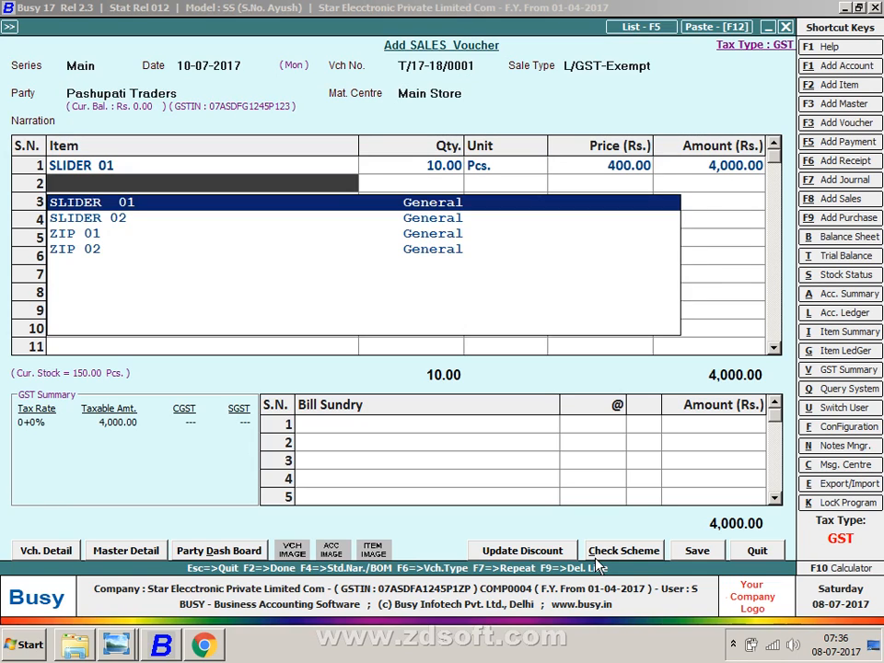
{"action": "key", "text": "Down"}
{"action": "key", "text": "Return"}
{"action": "type", "text": "10"}
{"action": "key", "text": "Return"}
{"action": "key", "text": "Return"}
{"action": "key", "text": "Return"}
{"action": "key", "text": "Return"}
{"action": "key", "text": "Return"}
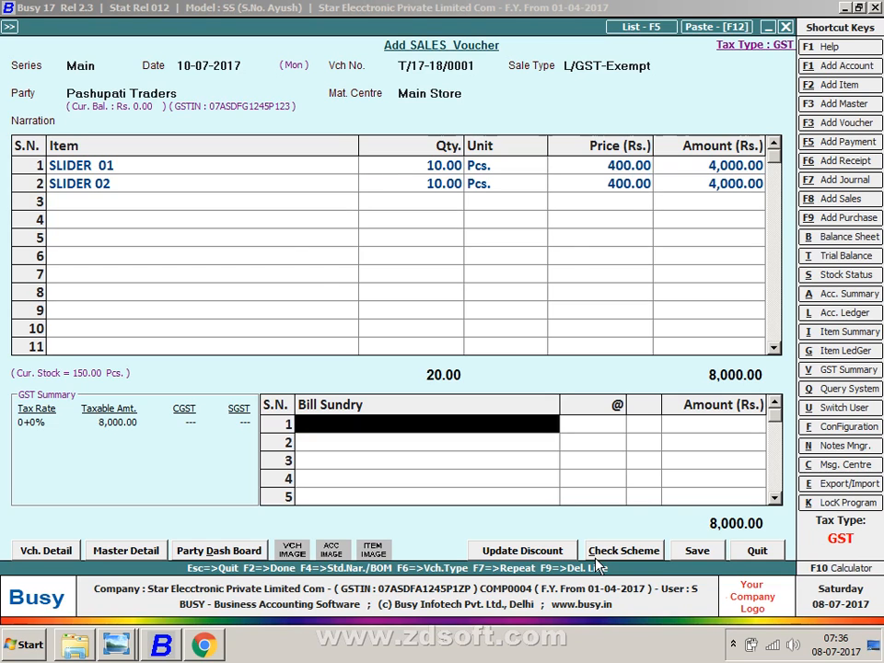
{"action": "key", "text": "Return"}
{"action": "key", "text": "Return"}
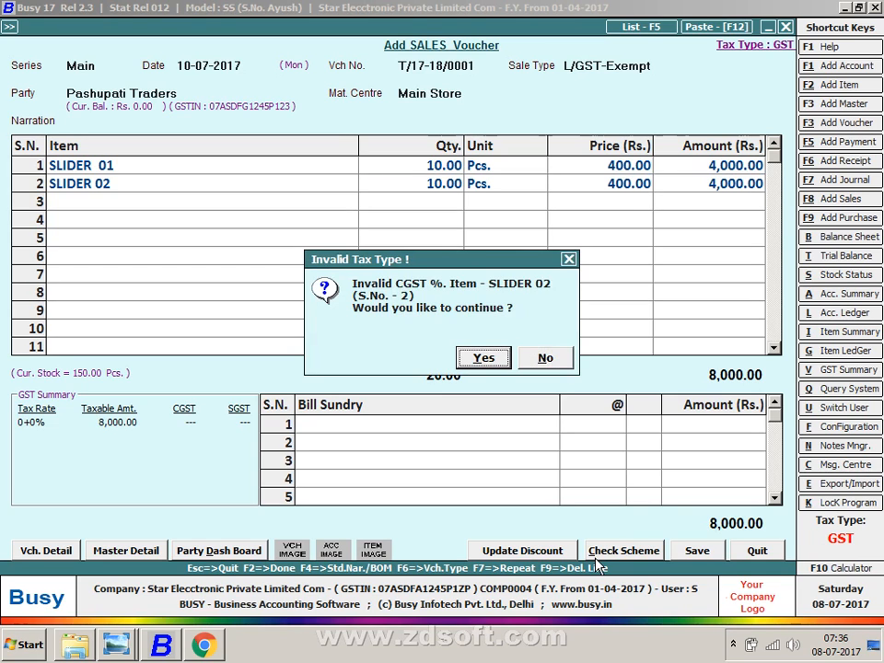
{"action": "key", "text": "Return"}
{"action": "key", "text": "Return"}
- Preview invoice T/17-18/0001 in STANDARD format as a Bill of Supply
{"action": "key", "text": "Return"}
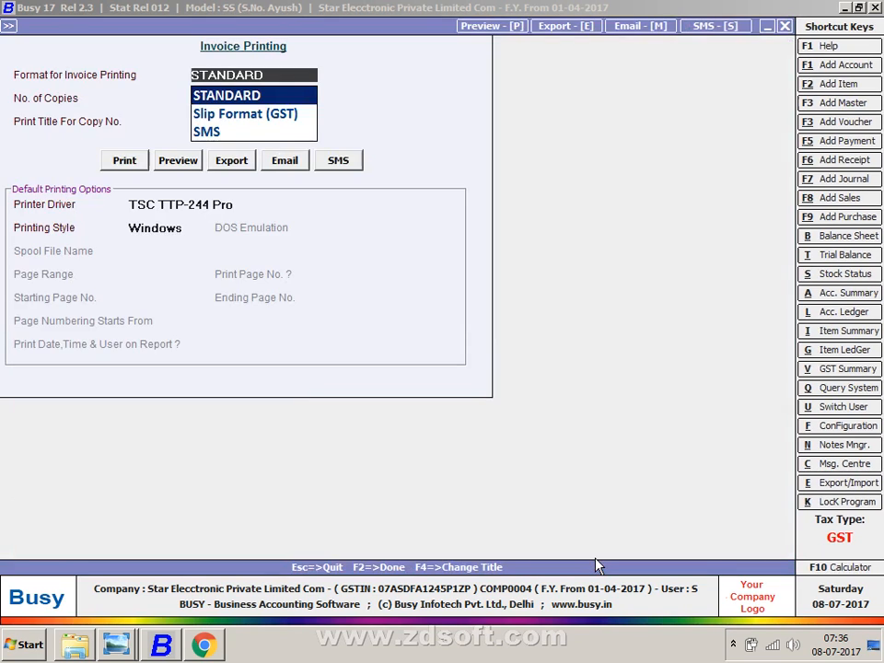
{"action": "key", "text": "Return"}
{"action": "key", "text": "Return"}
{"action": "key", "text": "Return"}
{"action": "key", "text": "Right"}
{"action": "key", "text": "Return"}
{"action": "key", "text": "Return"}
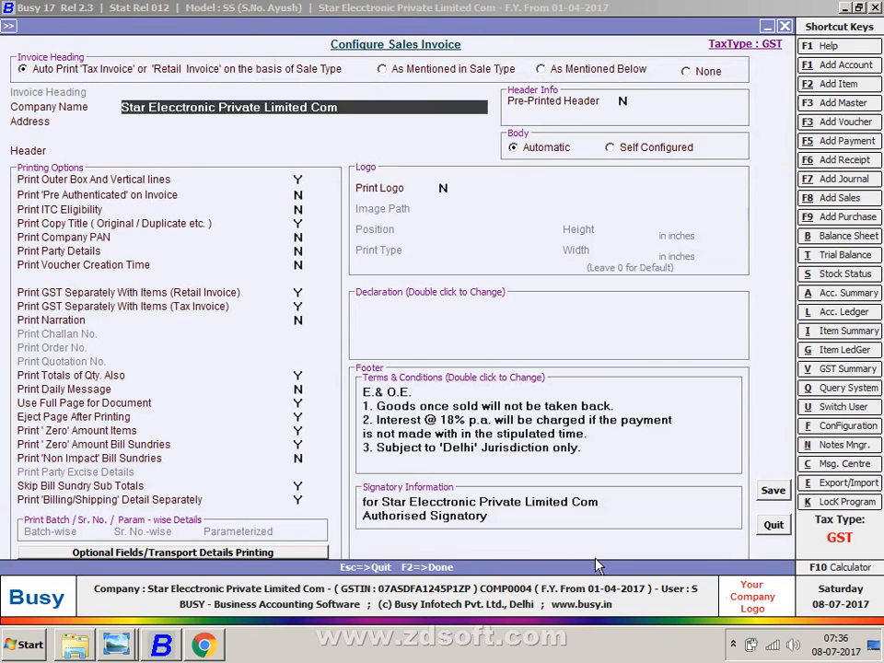
{"action": "key", "text": "F2"}
{"action": "key", "text": "Return"}
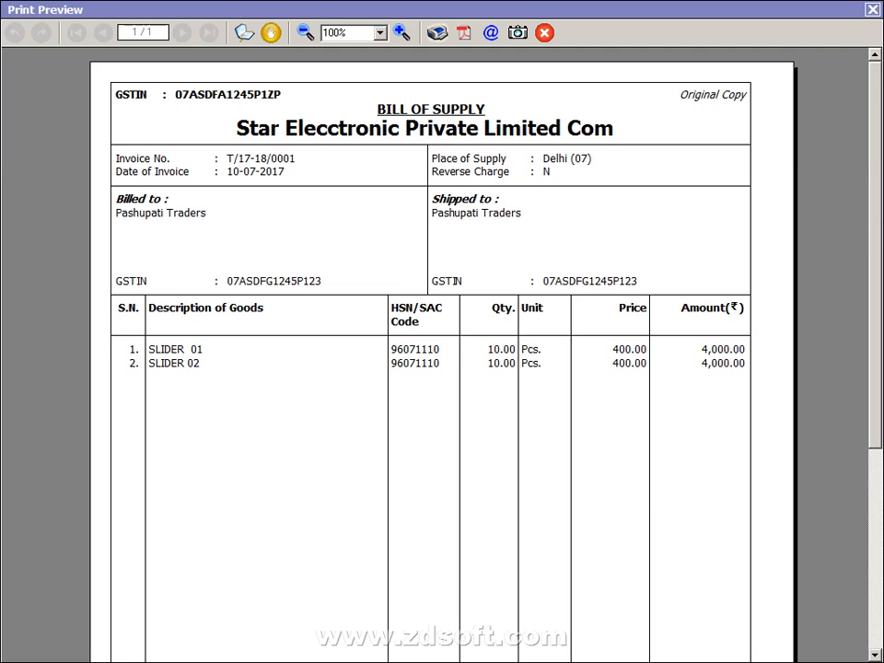
- Scroll through the invoice print preview and compare it with the SALES reference image
{"action": "left_click_drag", "start_coordinate": [879, 251], "coordinate": [862, 460]}
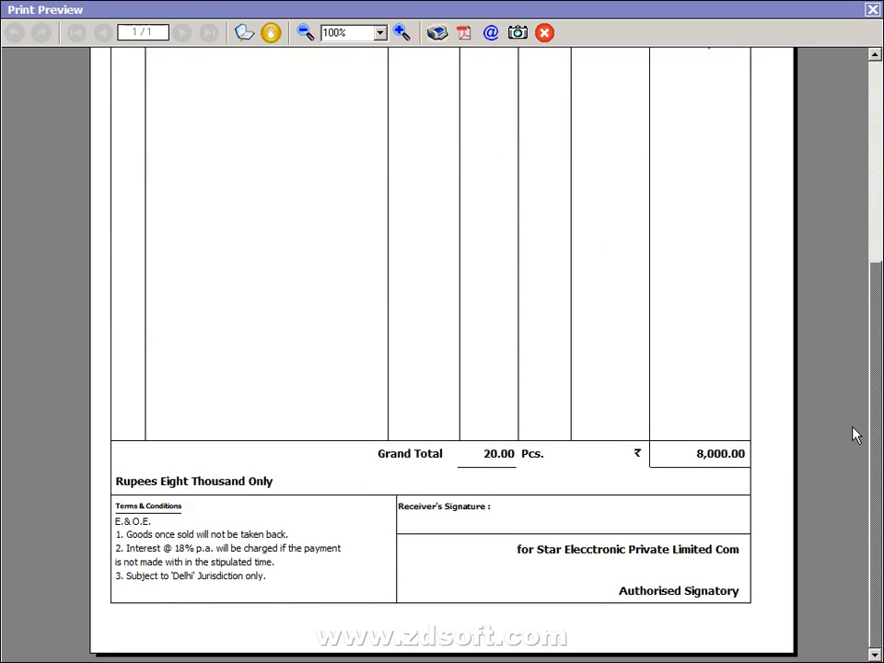
{"action": "scroll", "coordinate": [876, 423], "scroll_direction": "up", "scroll_amount": 6}
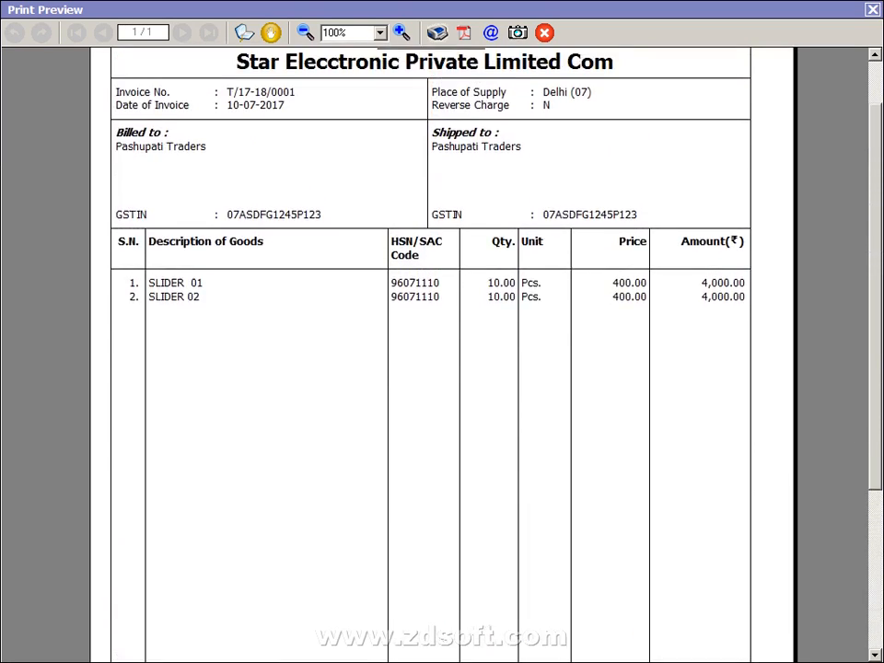
{"action": "left_click_drag", "start_coordinate": [876, 231], "coordinate": [874, 207]}
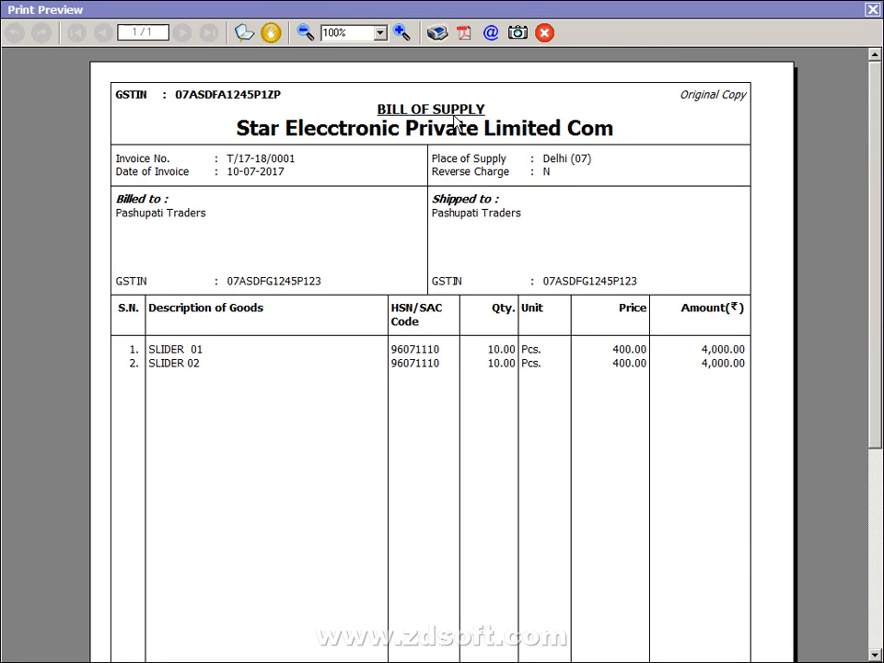
{"action": "key", "text": "alt+Tab"}
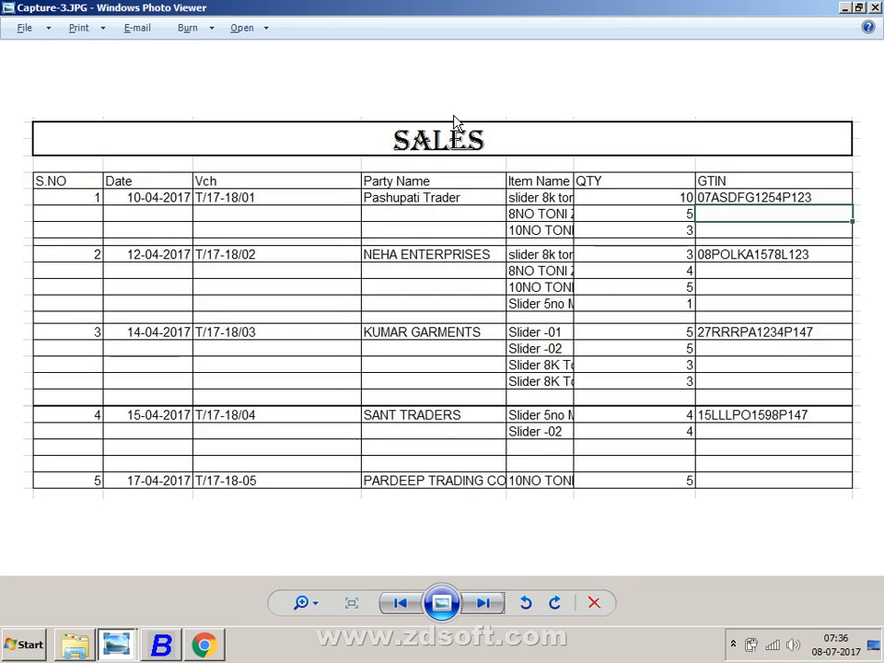
{"action": "key", "text": "alt+Tab"}
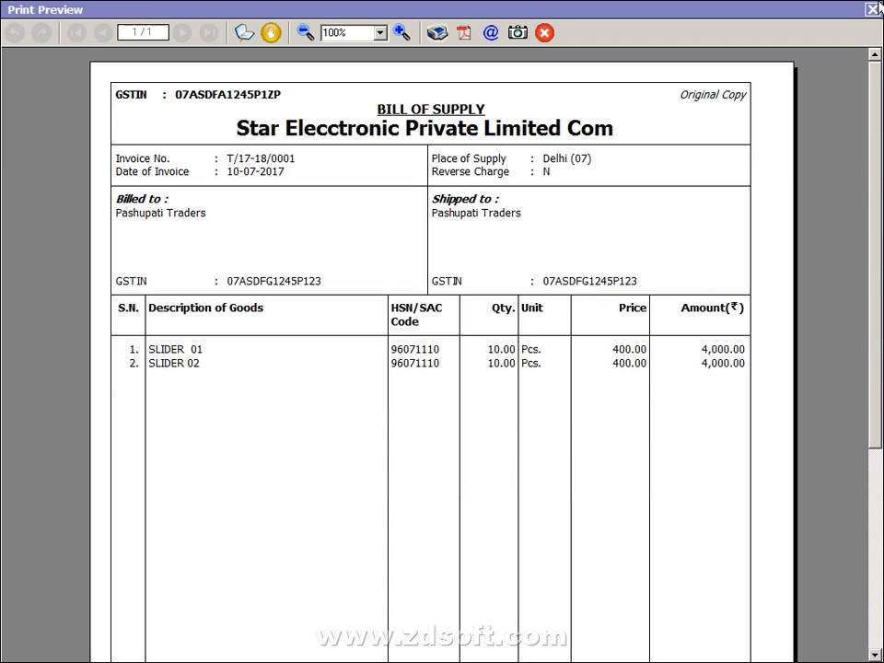
- Close the preview and sales voucher, then start a blank purchase voucher dated 01-07-2017
{"action": "left_click", "coordinate": [872, 9]}
{"action": "key", "text": "Escape"}
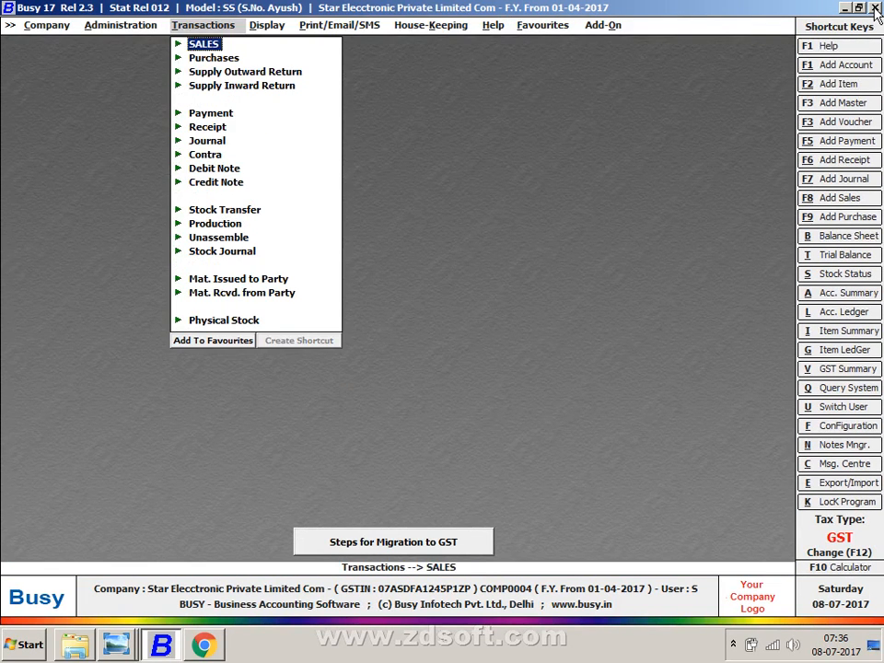
{"action": "key", "text": "Down"}
{"action": "key", "text": "Return"}
{"action": "key", "text": "Return"}
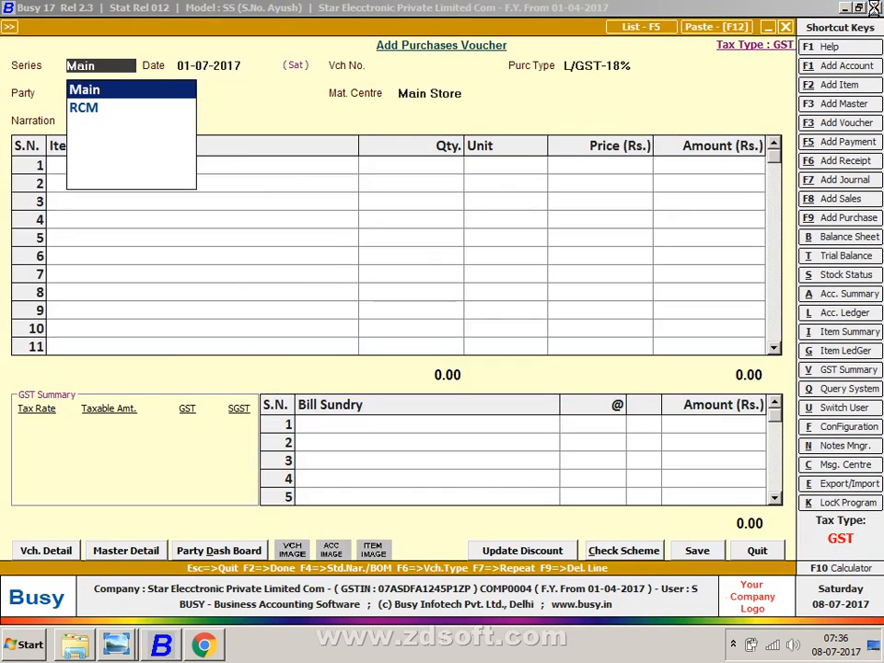
- Open KUMAR & SONS purchase voucher 17-18 from the purchase voucher list
{"action": "key", "text": "F5"}
{"action": "key", "text": "Return"}
{"action": "key", "text": "F2"}
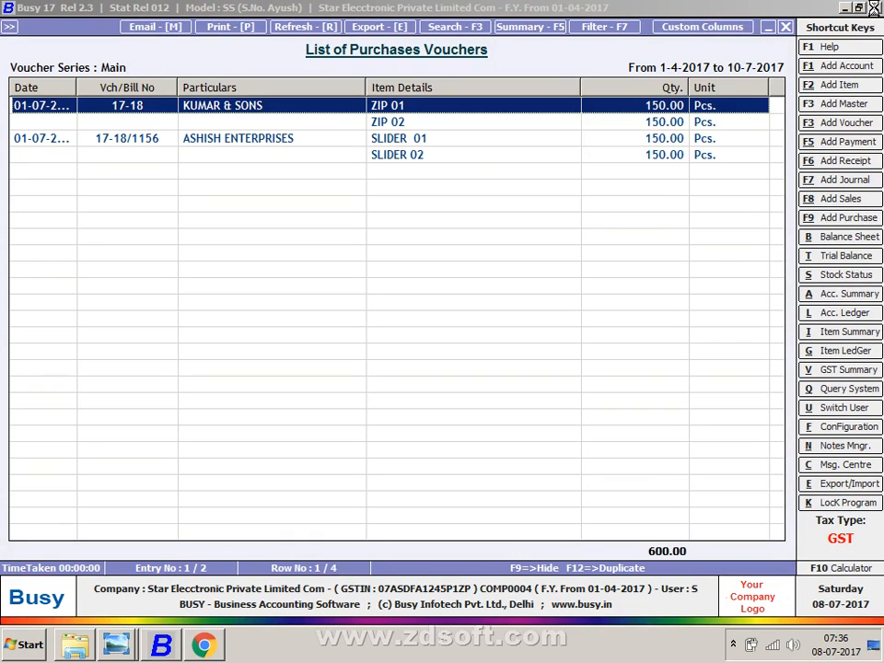
{"action": "key", "text": "Return"}
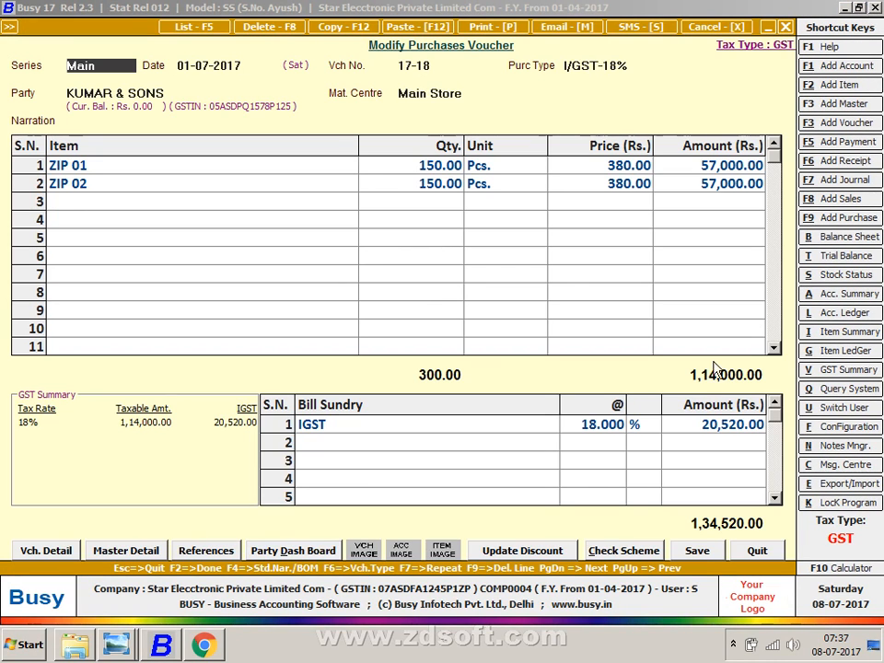
{"action": "left_click", "coordinate": [704, 424]}
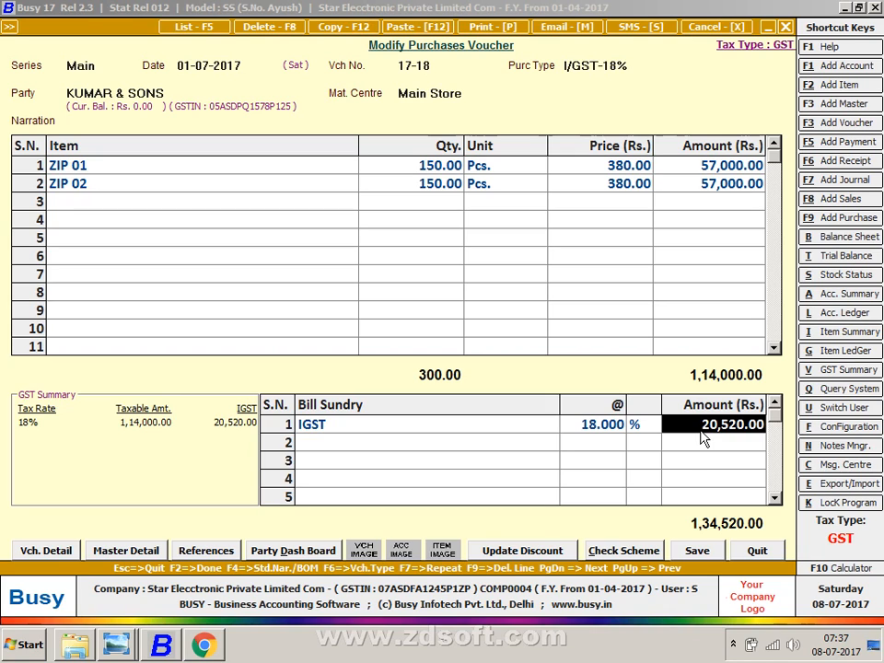
- Go to the voucher's IGST bill sundry row and open the IGST master for modification
{"action": "key", "text": "F2"}
{"action": "key", "text": "Return"}
{"action": "key", "text": "Return"}
{"action": "key", "text": "Return"}
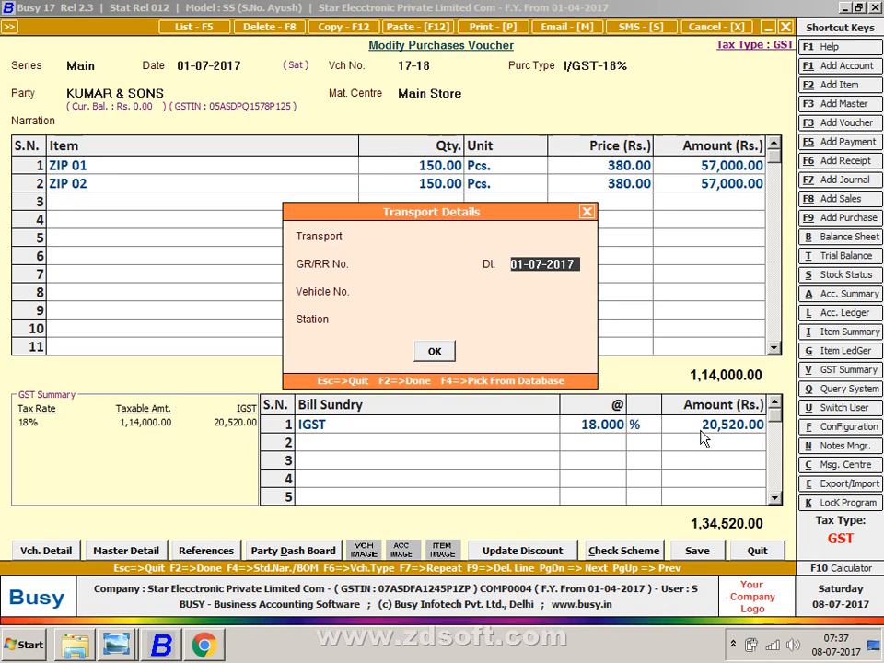
{"action": "key", "text": "Return"}
{"action": "key", "text": "Return"}
{"action": "key", "text": "Return"}
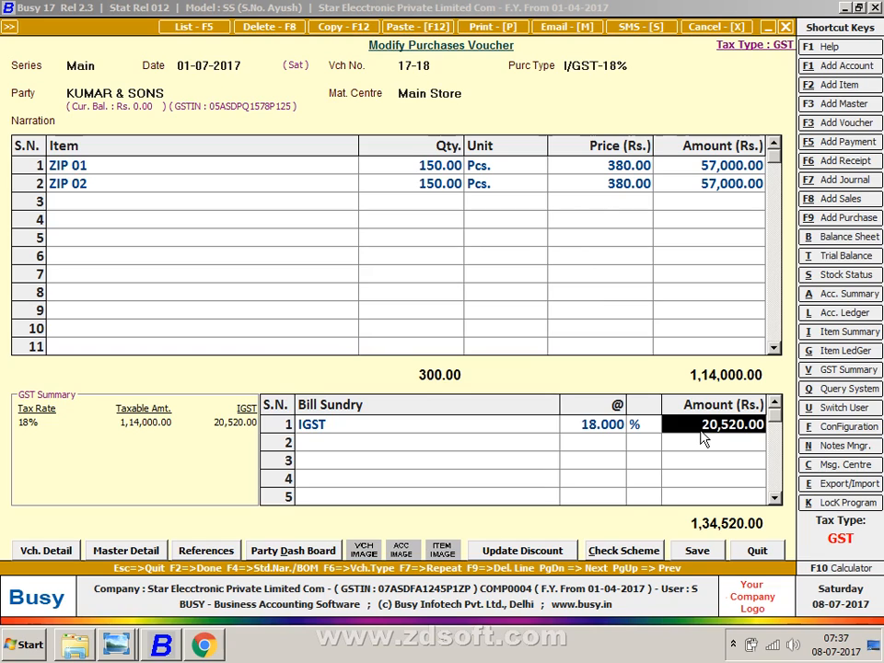
{"action": "key", "text": "Left"}
{"action": "key", "text": "Left"}
{"action": "key", "text": "Return"}
{"action": "key", "text": "Return"}
{"action": "key", "text": "Up"}
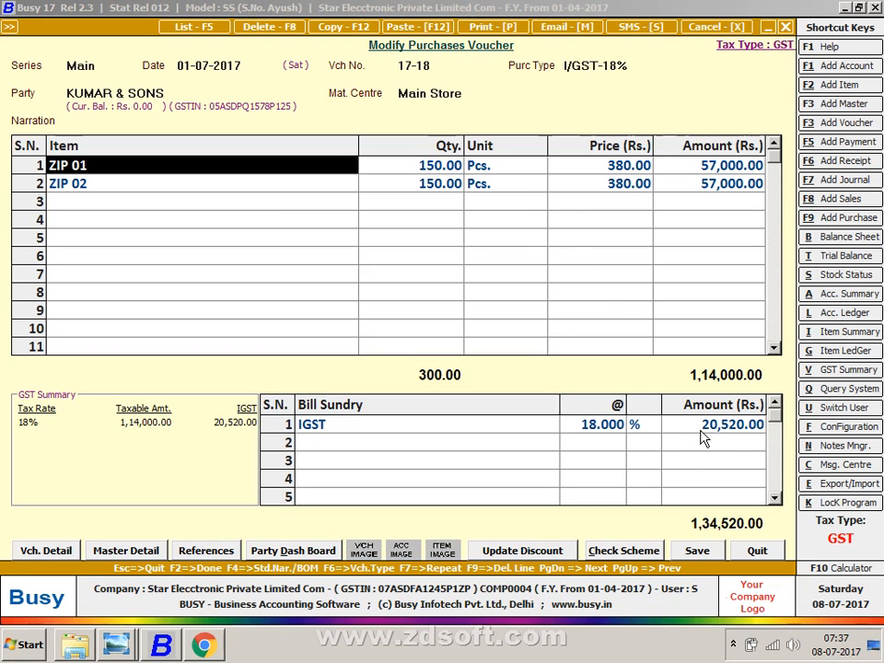
{"action": "key", "text": "Return"}
{"action": "key", "text": "Return"}
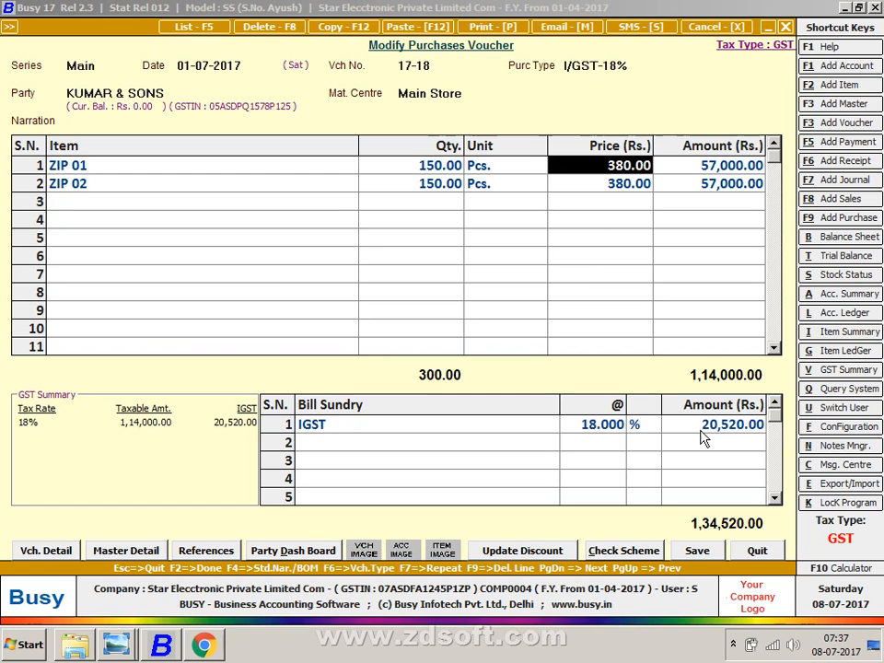
{"action": "key", "text": "Down"}
{"action": "key", "text": "Left"}
{"action": "key", "text": "Left"}
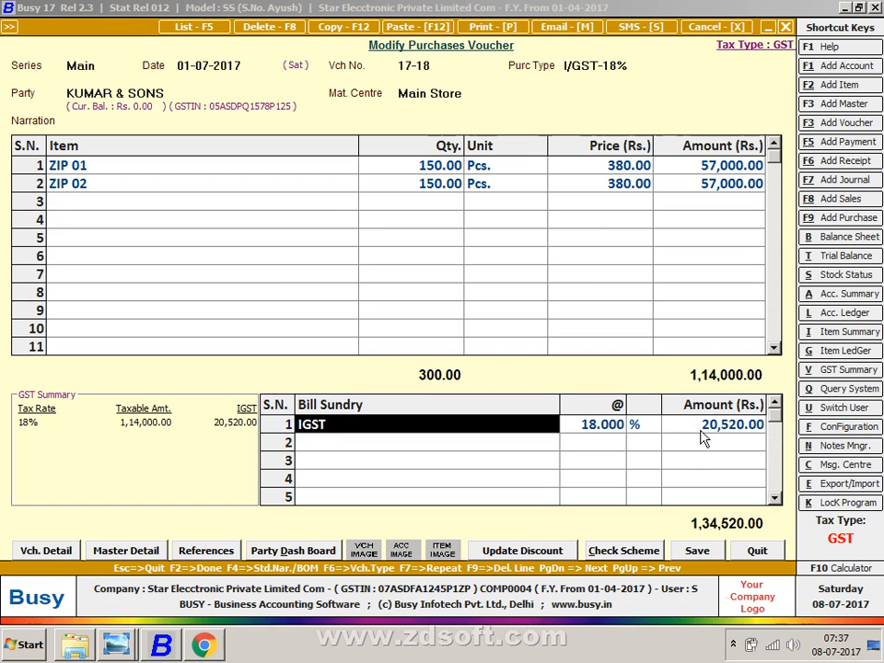
{"action": "key", "text": "ctrl+Return"}
{"action": "key", "text": "Return"}
{"action": "key", "text": "Return"}
{"action": "key", "text": "Return"}
- Set IGST to affect cost of goods in purchase (Y) and save the bill sundry master
{"action": "key", "text": "Return"}
{"action": "key", "text": "Return"}
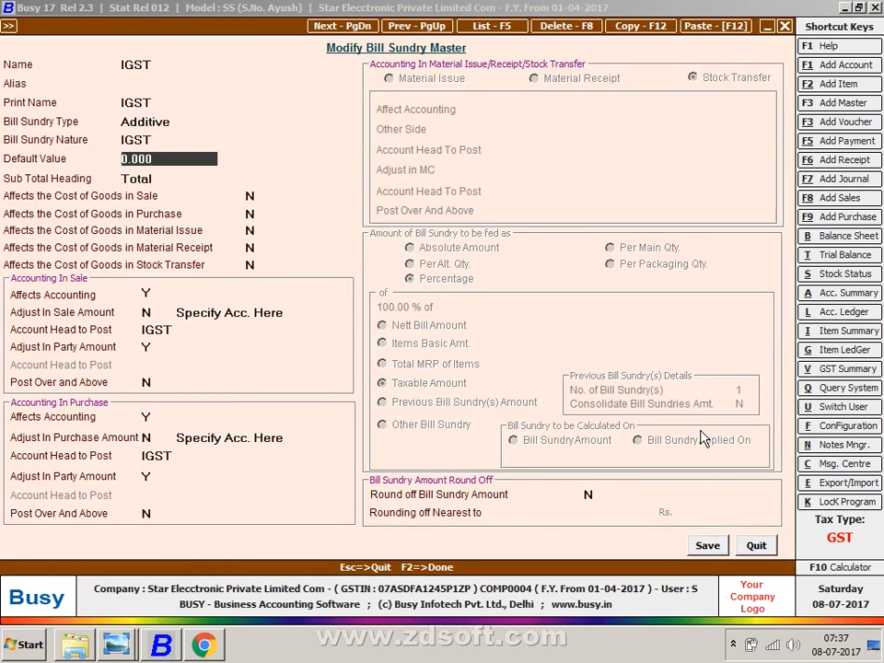
{"action": "key", "text": "Return"}
{"action": "key", "text": "Return"}
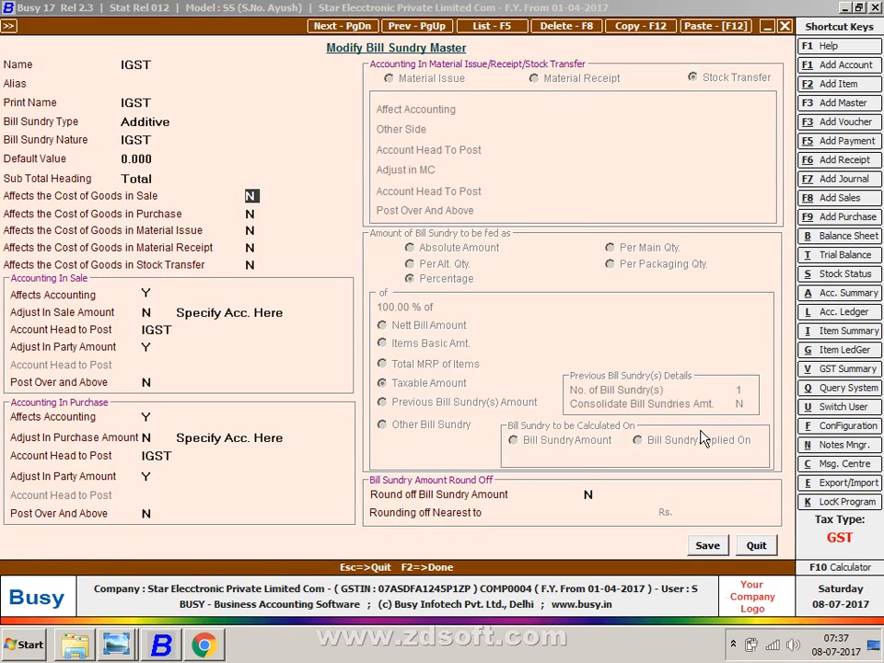
{"action": "key", "text": "Return"}
{"action": "type", "text": "Y"}
{"action": "key", "text": "Return"}
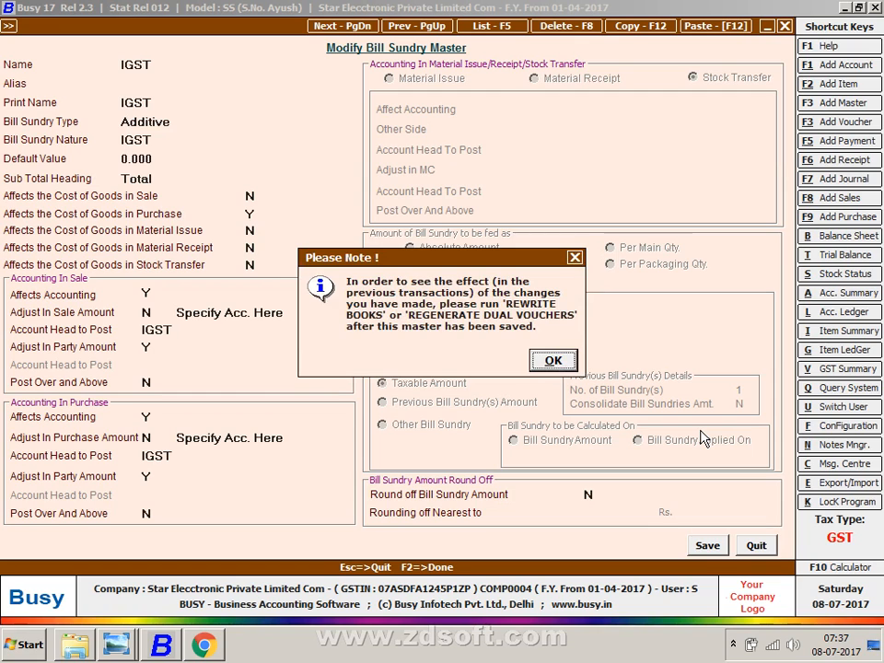
{"action": "key", "text": "Return"}
{"action": "key", "text": "Return"}
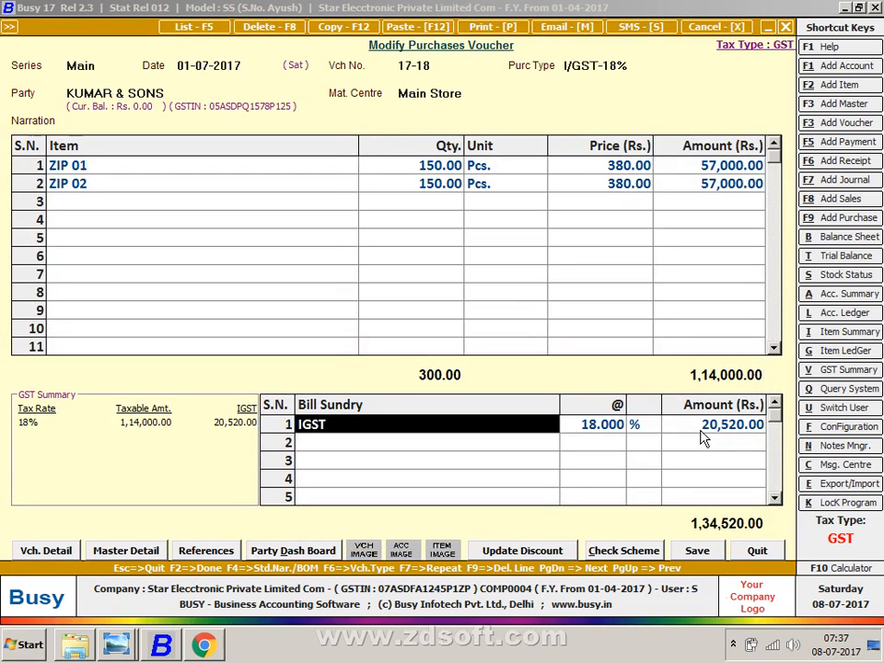
- Re-save voucher 17-18 with 18% IGST of 20,520.00 and leave the voucher list
{"action": "key", "text": "Return"}
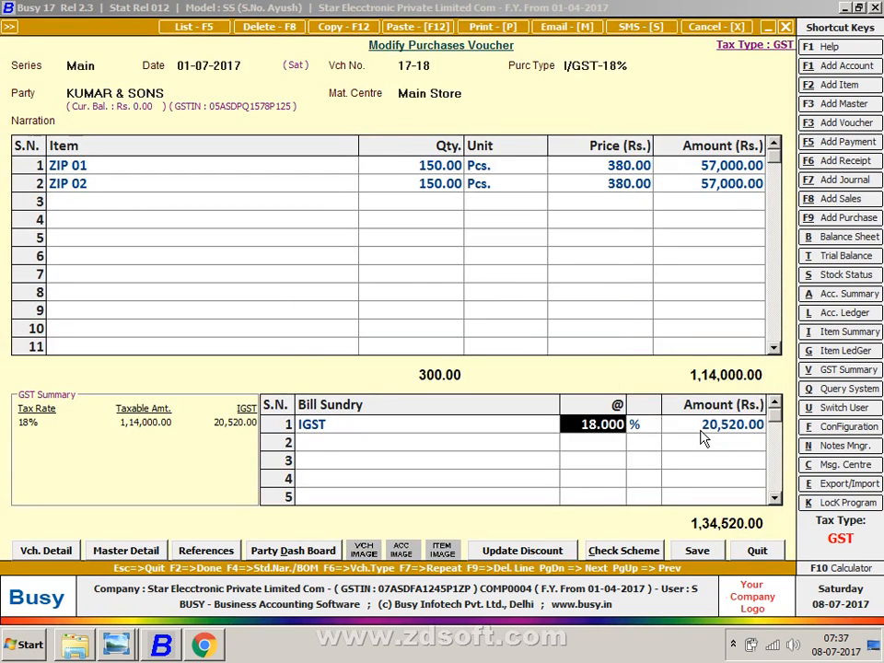
{"action": "key", "text": "Return"}
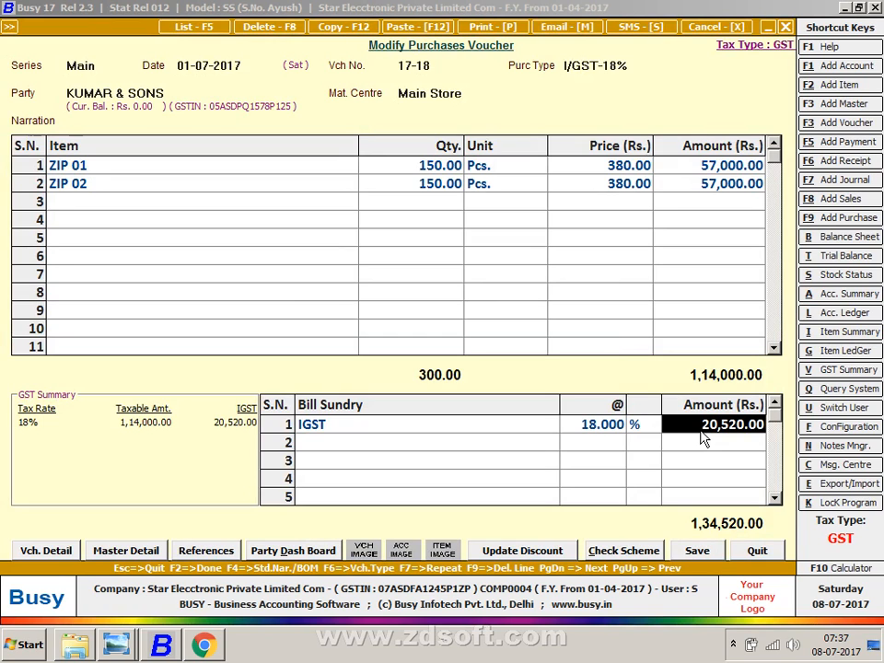
{"action": "key", "text": "Return"}
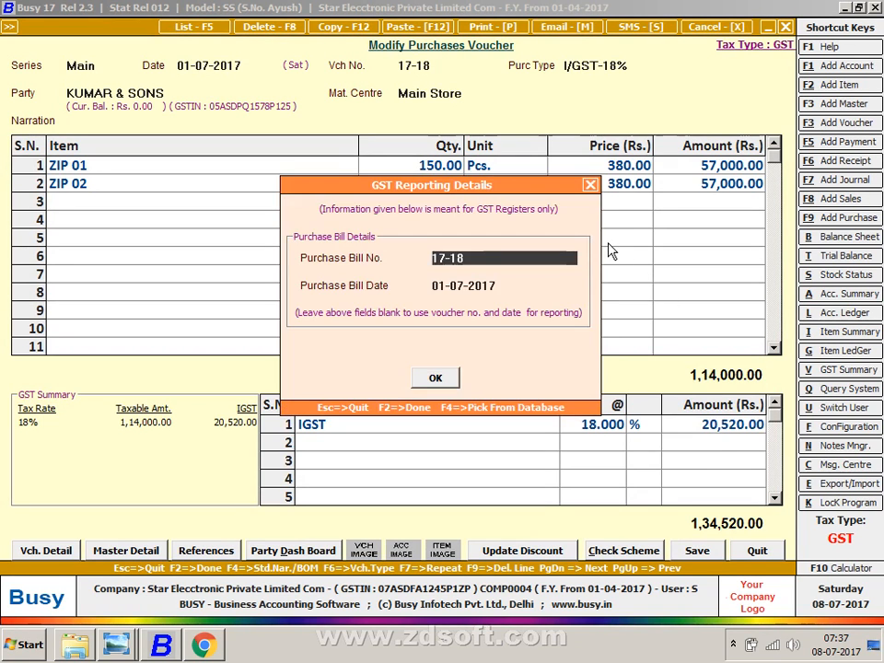
{"action": "key", "text": "F2"}
{"action": "key", "text": "Return"}
{"action": "key", "text": "Escape"}
- Quit the blank purchase voucher and open a new sales voucher
{"action": "key", "text": "F9"}
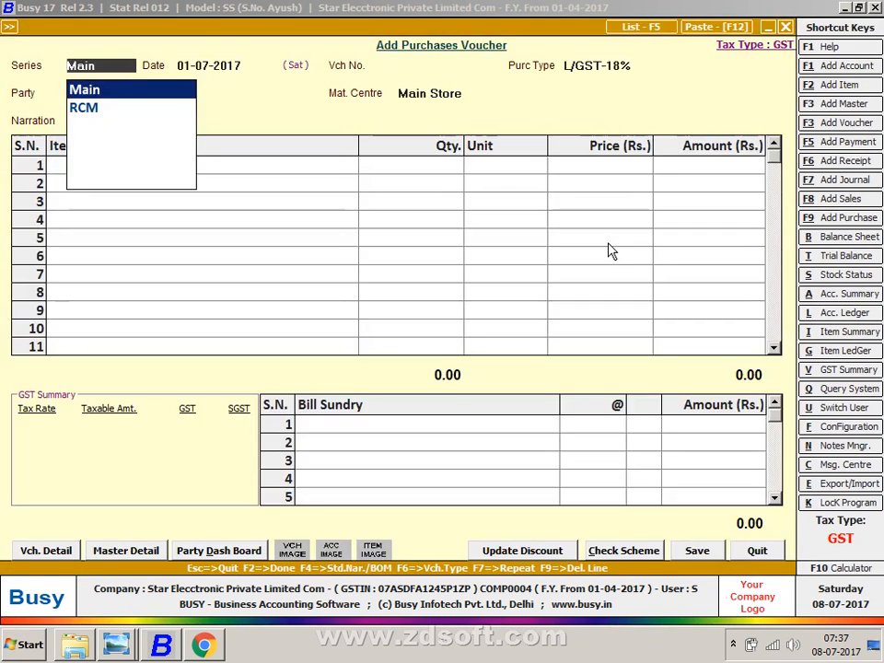
{"action": "key", "text": "Escape"}
{"action": "key", "text": "y"}
{"action": "key", "text": "Up"}
{"action": "key", "text": "Return"}
{"action": "key", "text": "Return"}
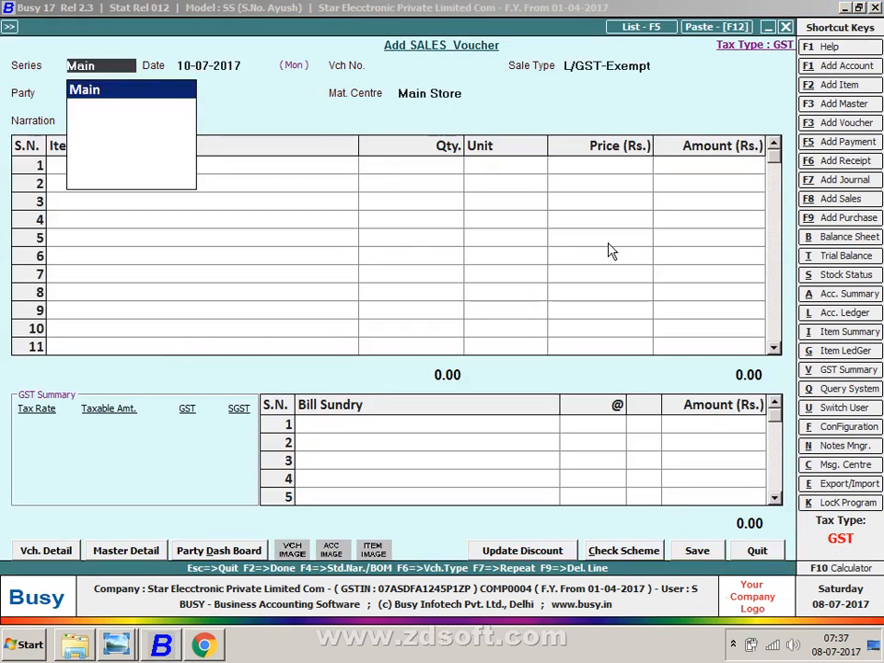
{"action": "key", "text": "Return"}
- Fill in the party, 1 SLIDER 01 and 10 ZIP 01 (4,400.00), then discard the sales draft
{"action": "key", "text": "Return"}
{"action": "key", "text": "Return"}
{"action": "key", "text": "Return"}
{"action": "key", "text": "Return"}
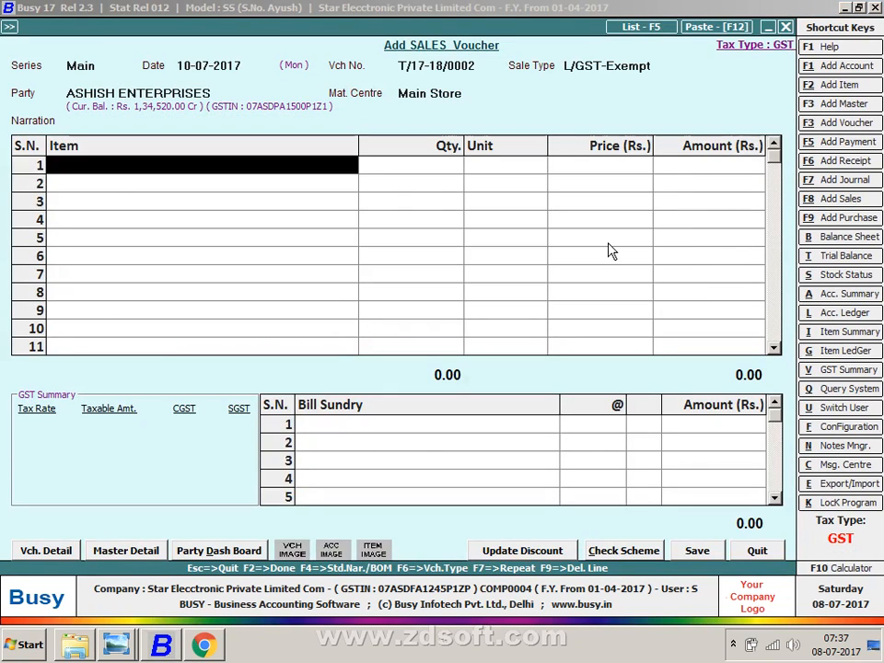
{"action": "key", "text": "Return"}
{"action": "key", "text": "Return"}
{"action": "type", "text": "1"}
{"action": "key", "text": "Return"}
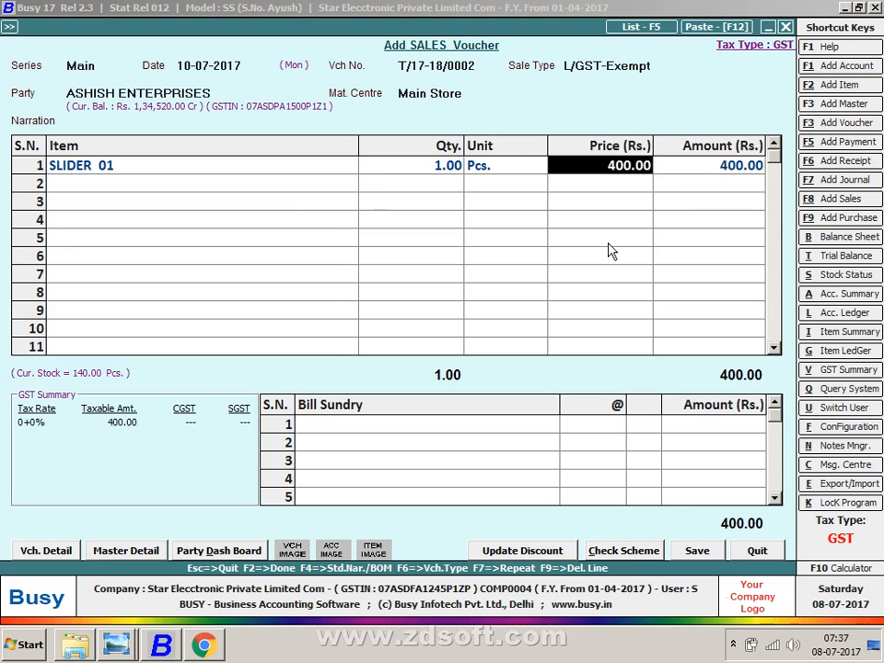
{"action": "key", "text": "Return"}
{"action": "type", "text": "z"}
{"action": "key", "text": "Return"}
{"action": "type", "text": "1"}
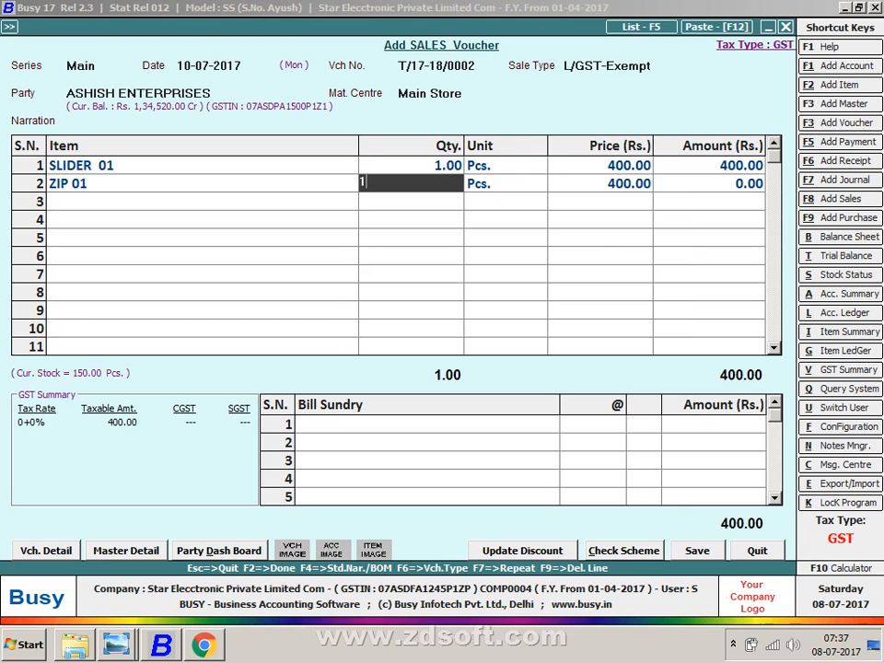
{"action": "type", "text": "0"}
{"action": "key", "text": "Return"}
{"action": "key", "text": "Return"}
{"action": "key", "text": "Return"}
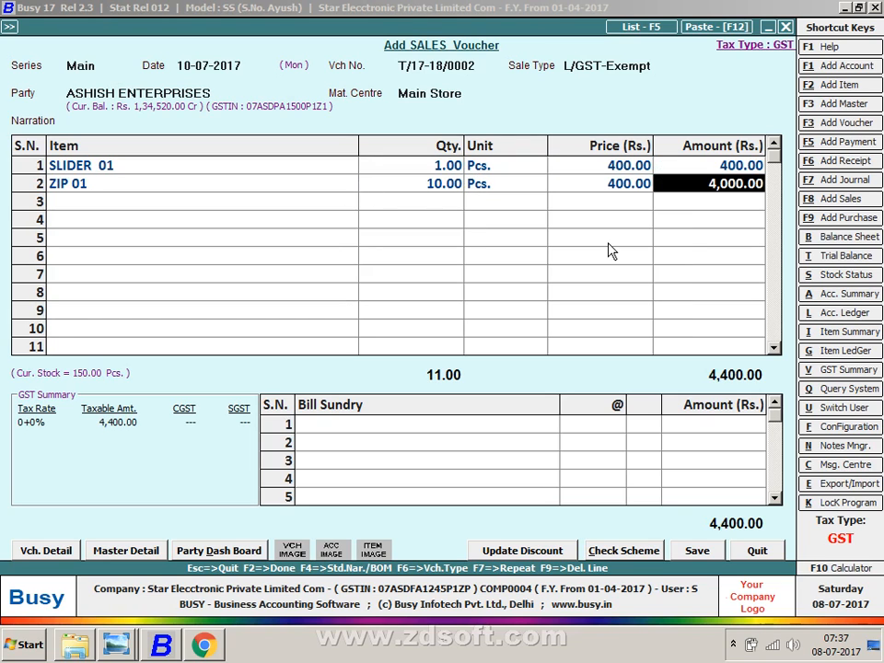
{"action": "key", "text": "Escape"}
{"action": "key", "text": "Return"}
{"action": "key", "text": "Down"}
{"action": "key", "text": "Down"}
- Start a new stock journal dated 10-04-2017 using Main Store
{"action": "key", "text": "d"}
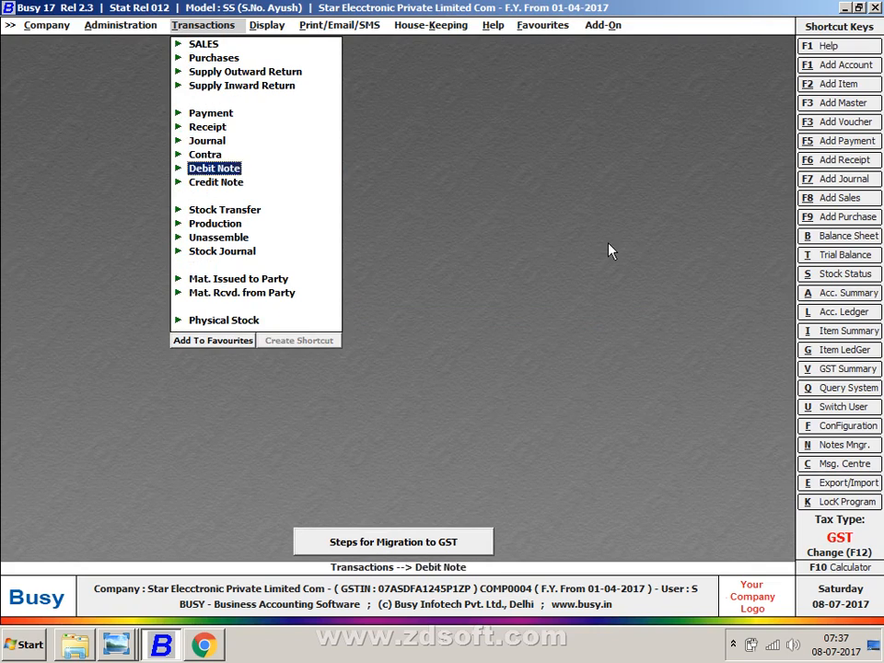
{"action": "key", "text": "Down"}
{"action": "key", "text": "Down"}
{"action": "key", "text": "Down"}
{"action": "key", "text": "Down"}
{"action": "key", "text": "Down"}
{"action": "key", "text": "Return"}
{"action": "key", "text": "Return"}
{"action": "key", "text": "Return"}
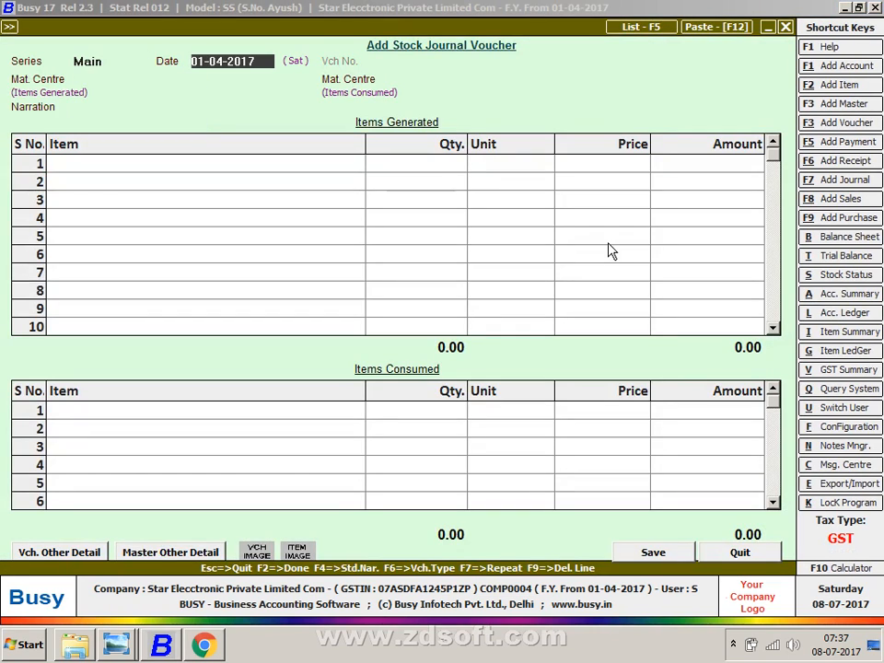
{"action": "type", "text": "10"}
{"action": "key", "text": "Return"}
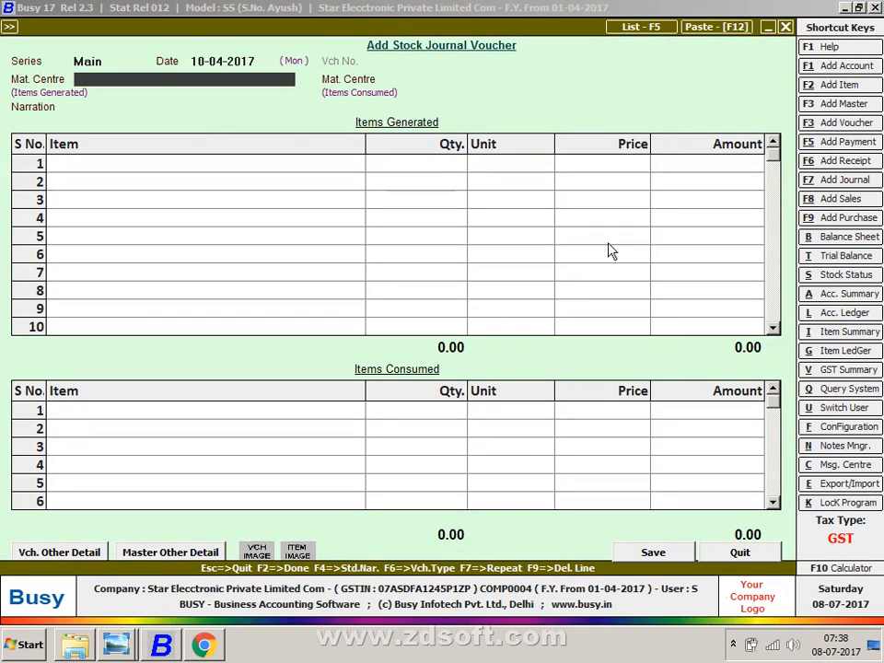
{"action": "key", "text": "Return"}
{"action": "key", "text": "Return"}
{"action": "key", "text": "Return"}
- Consume 10 SLIDER 02 from Main Store, then quit the stock journal unsaved
{"action": "key", "text": "Return"}
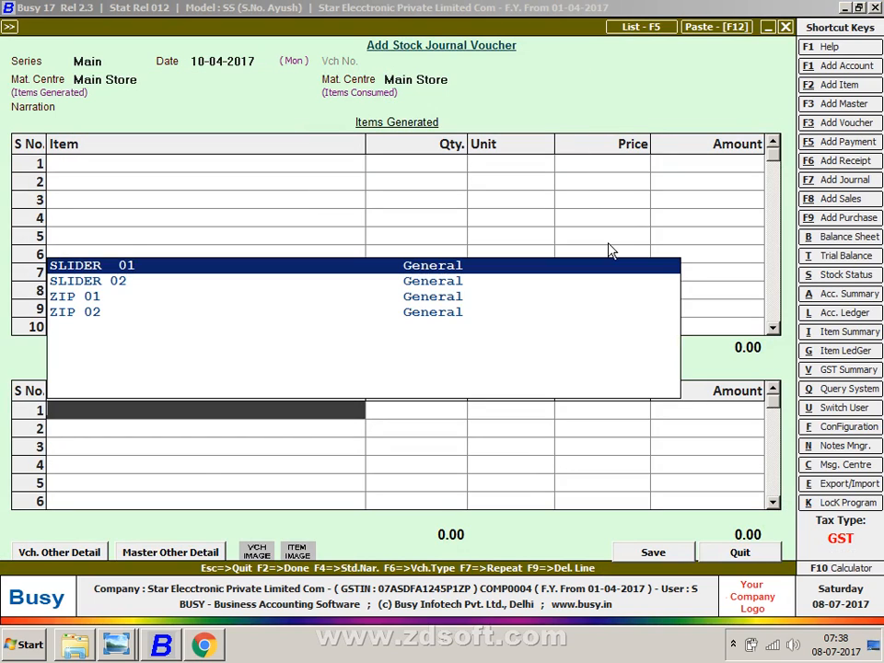
{"action": "key", "text": "Down"}
{"action": "key", "text": "Down"}
{"action": "key", "text": "Return"}
{"action": "type", "text": "10"}
{"action": "key", "text": "Return"}
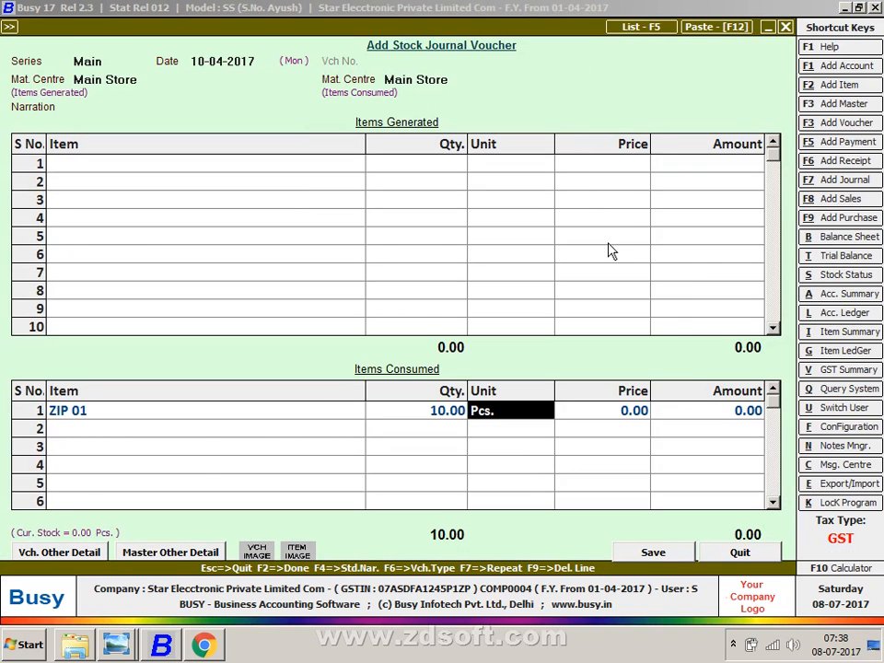
{"action": "key", "text": "Left"}
{"action": "key", "text": "Left"}
{"action": "key", "text": "Return"}
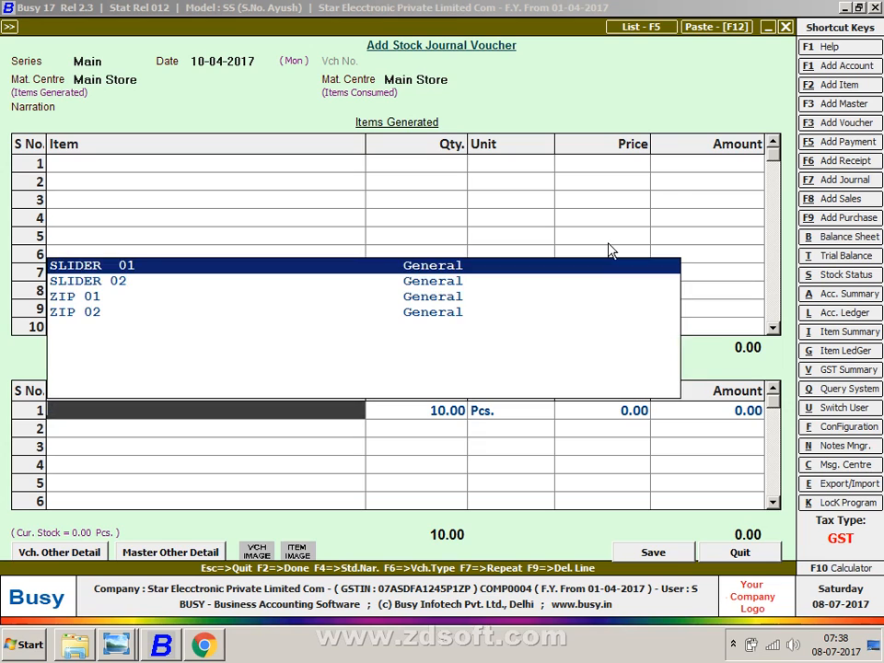
{"action": "key", "text": "Down"}
{"action": "key", "text": "Return"}
{"action": "key", "text": "Return"}
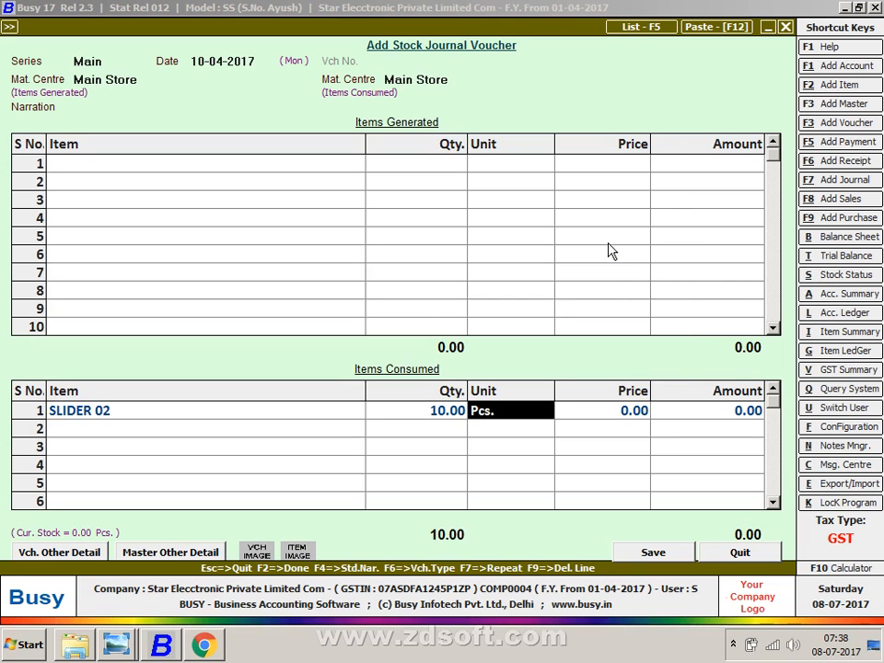
{"action": "key", "text": "Escape"}
{"action": "key", "text": "Escape"}
{"action": "key", "text": "Escape"}
{"action": "key", "text": "Escape"}
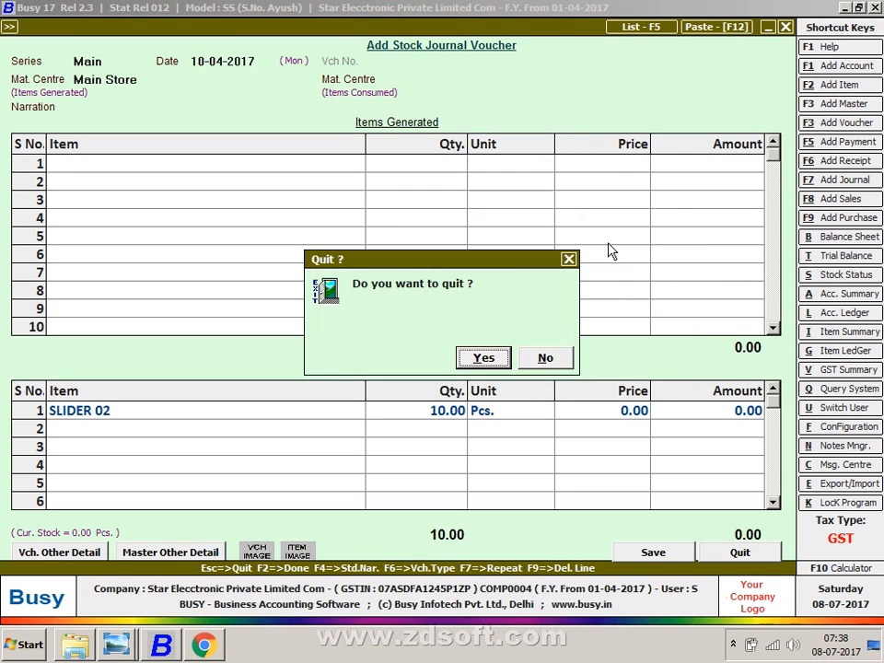
{"action": "key", "text": "Return"}
{"action": "key", "text": "Up"}
{"action": "key", "text": "Up"}
- Open a new sales voucher dated 12-12-2017 and choose the buying party
{"action": "key", "text": "Up"}
{"action": "key", "text": "Up"}
{"action": "key", "text": "Up"}
{"action": "key", "text": "Up"}
{"action": "key", "text": "Up"}
{"action": "key", "text": "Up"}
{"action": "key", "text": "Up"}
{"action": "key", "text": "Up"}
{"action": "key", "text": "Up"}
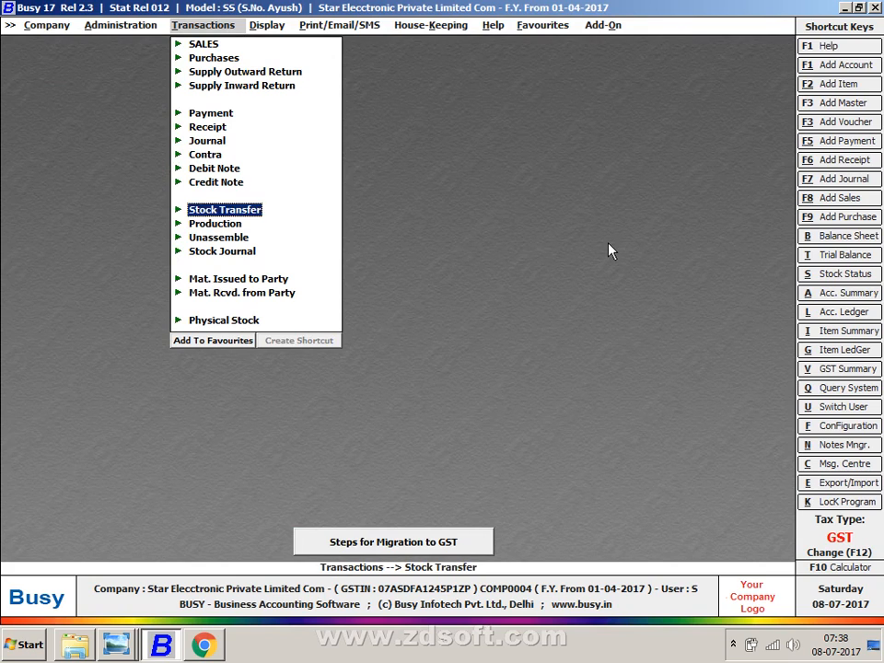
{"action": "key", "text": "Up"}
{"action": "key", "text": "Up"}
{"action": "key", "text": "Return"}
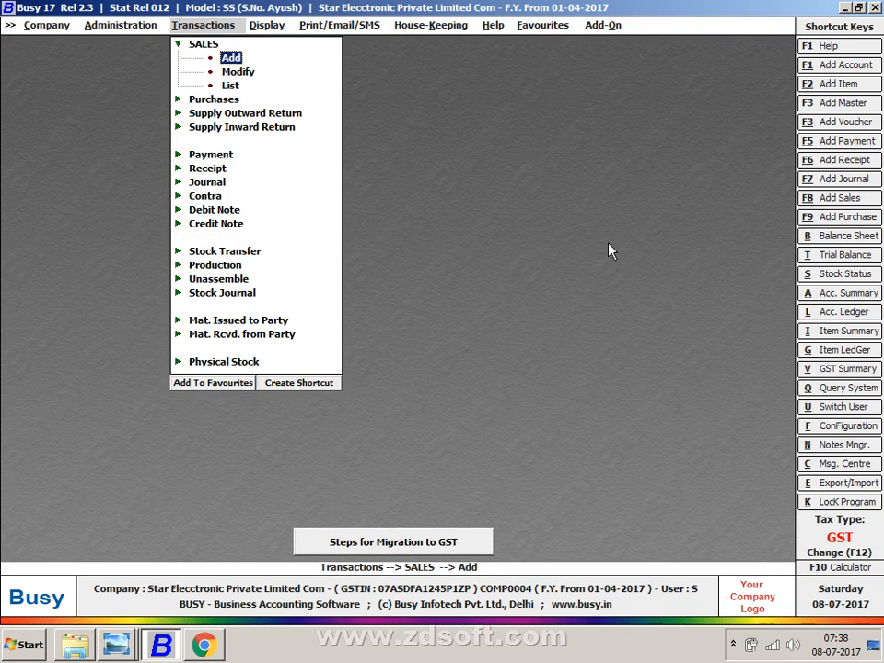
{"action": "key", "text": "Return"}
{"action": "key", "text": "Return"}
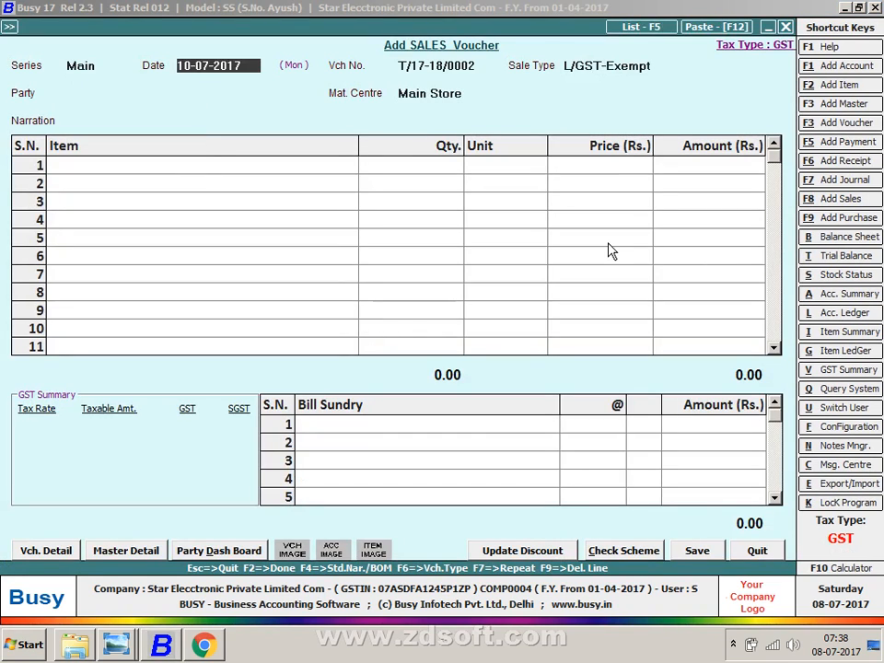
{"action": "type", "text": "10"}
{"action": "key", "text": "BackSpace"}
{"action": "type", "text": "2-12"}
{"action": "key", "text": "Return"}
{"action": "key", "text": "Return"}
{"action": "key", "text": "Return"}
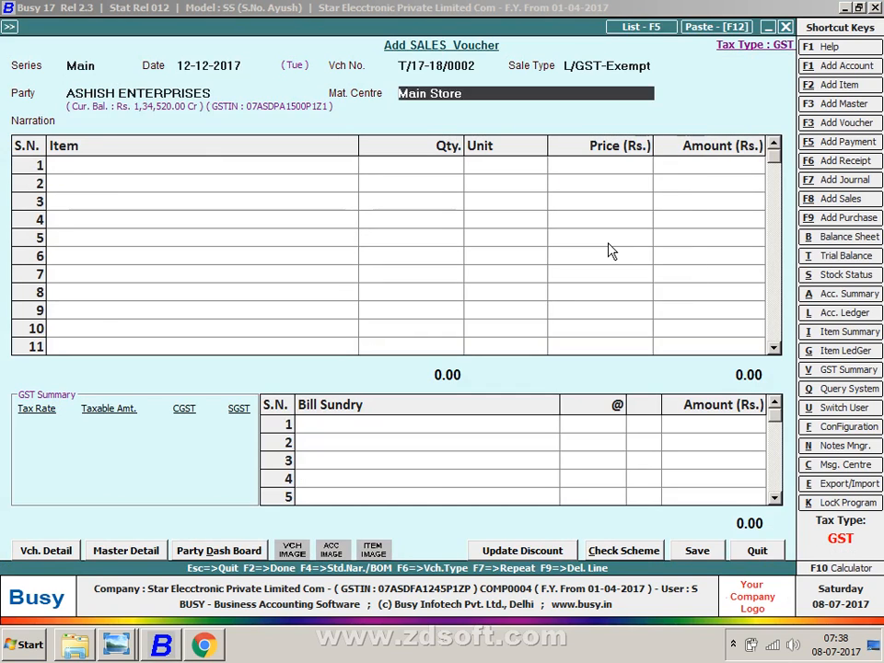
{"action": "key", "text": "Return"}
- Add 10 ZIP 01 and 10 SLIDER 01 totalling 8,000.00, then close the sales voucher
{"action": "key", "text": "Down"}
{"action": "type", "text": "10"}
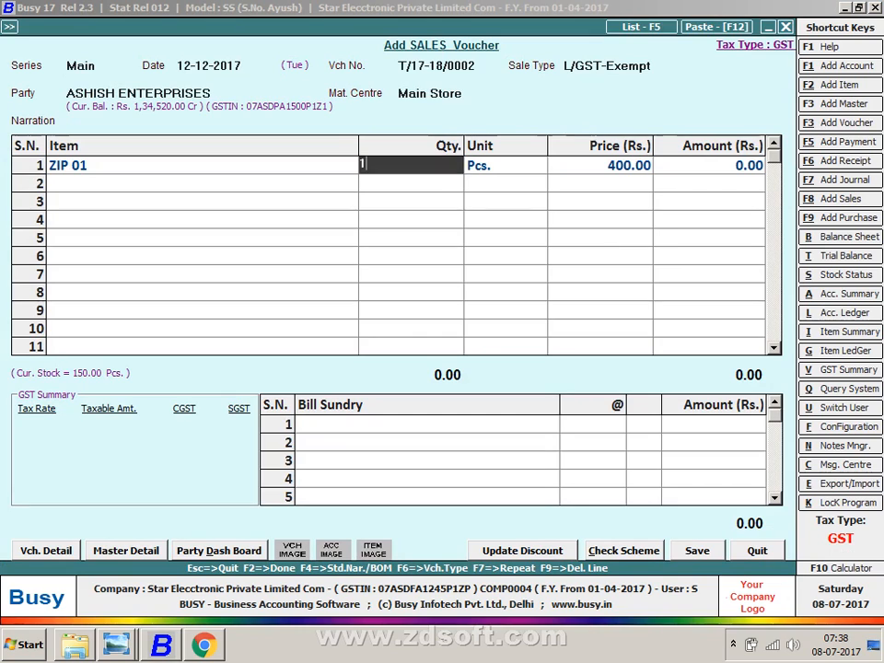
{"action": "key", "text": "Return"}
{"action": "key", "text": "Return"}
{"action": "key", "text": "Return"}
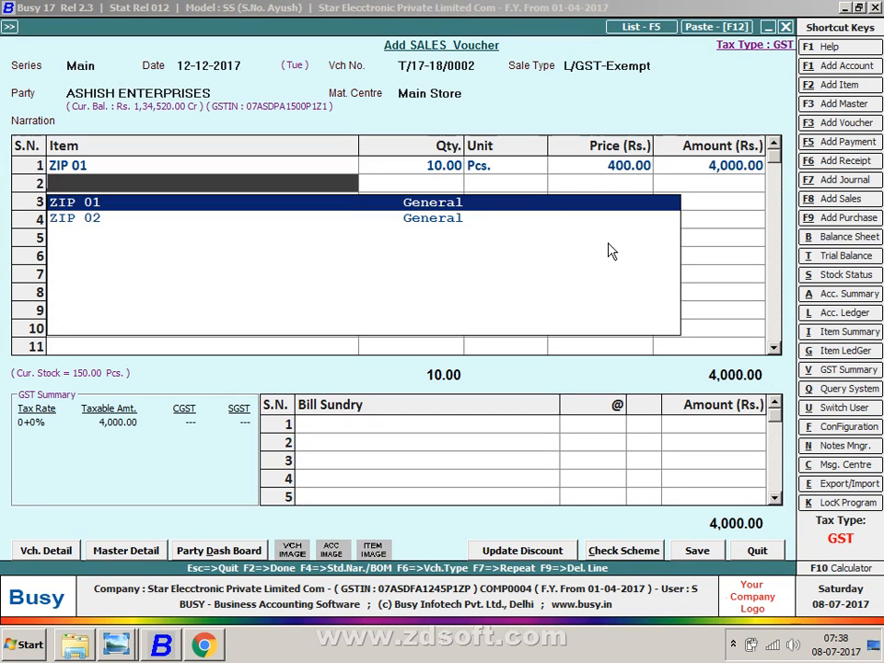
{"action": "key", "text": "Return"}
{"action": "key", "text": "Left"}
{"action": "type", "text": "s"}
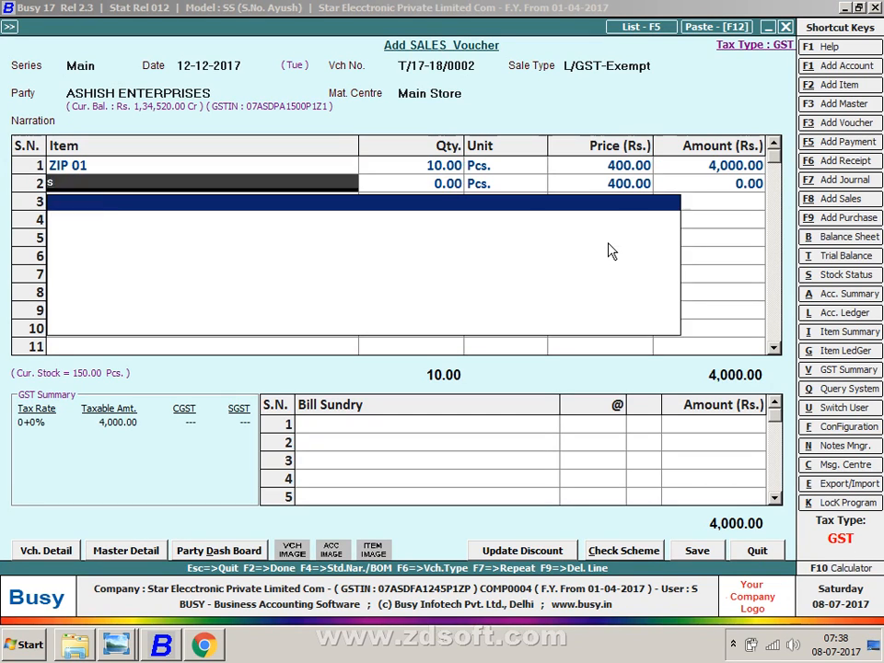
{"action": "key", "text": "Return"}
{"action": "type", "text": "10"}
{"action": "key", "text": "Return"}
{"action": "key", "text": "Return"}
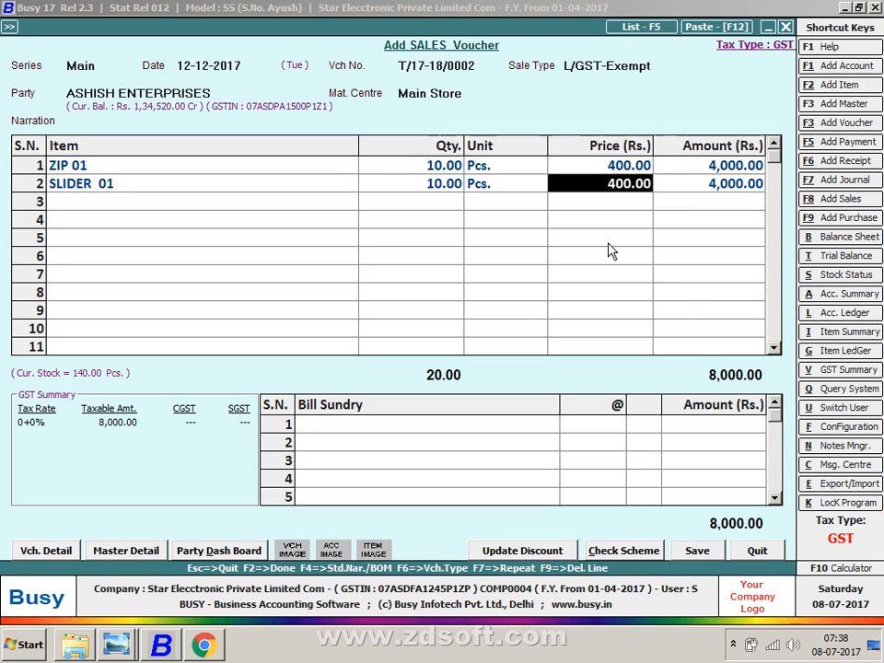
{"action": "key", "text": "Return"}
{"action": "key", "text": "Escape"}
{"action": "key", "text": "Return"}
{"action": "key", "text": "Escape"}
- Review purchase voucher 17-18 (1,34,520.00) from the purchase list, then show the PURCHASES screenshot
{"action": "key", "text": "Down"}
{"action": "key", "text": "Return"}
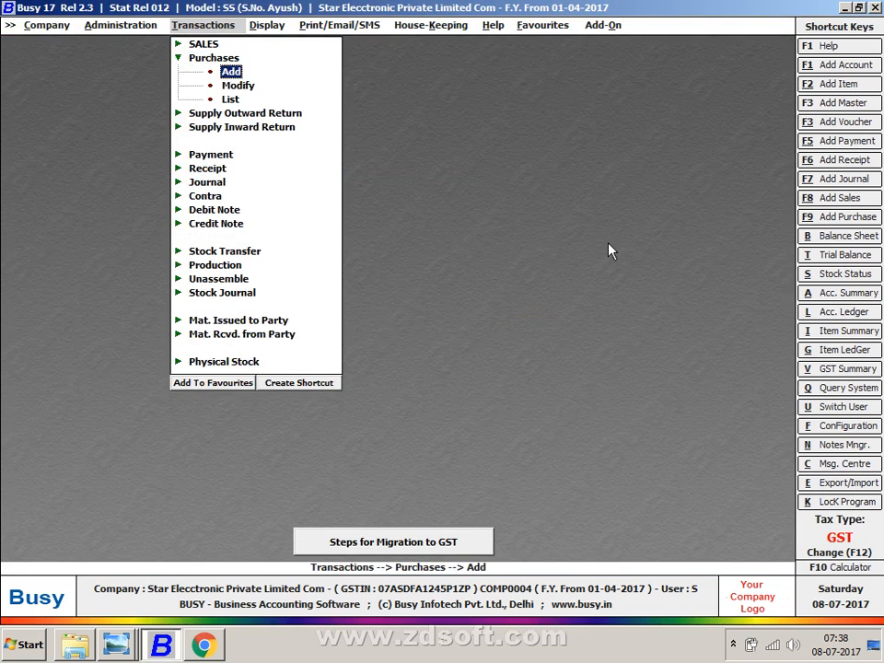
{"action": "key", "text": "Return"}
{"action": "key", "text": "F5"}
{"action": "key", "text": "Return"}
{"action": "key", "text": "Return"}
{"action": "key", "text": "Return"}
{"action": "key", "text": "Return"}
{"action": "key", "text": "Return"}
{"action": "key", "text": "Return"}
{"action": "key", "text": "Return"}
{"action": "key", "text": "Return"}
{"action": "key", "text": "Return"}
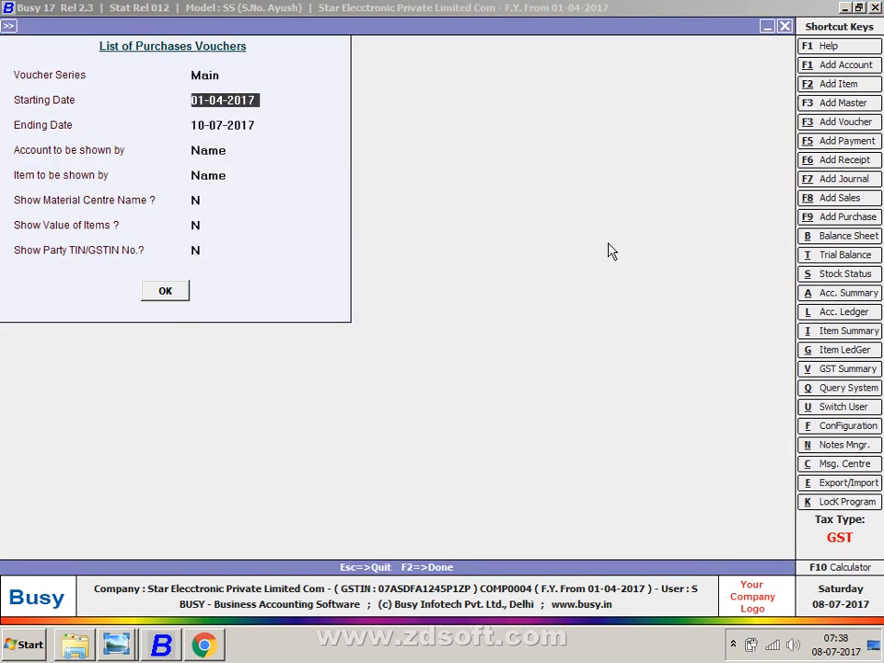
{"action": "key", "text": "Return"}
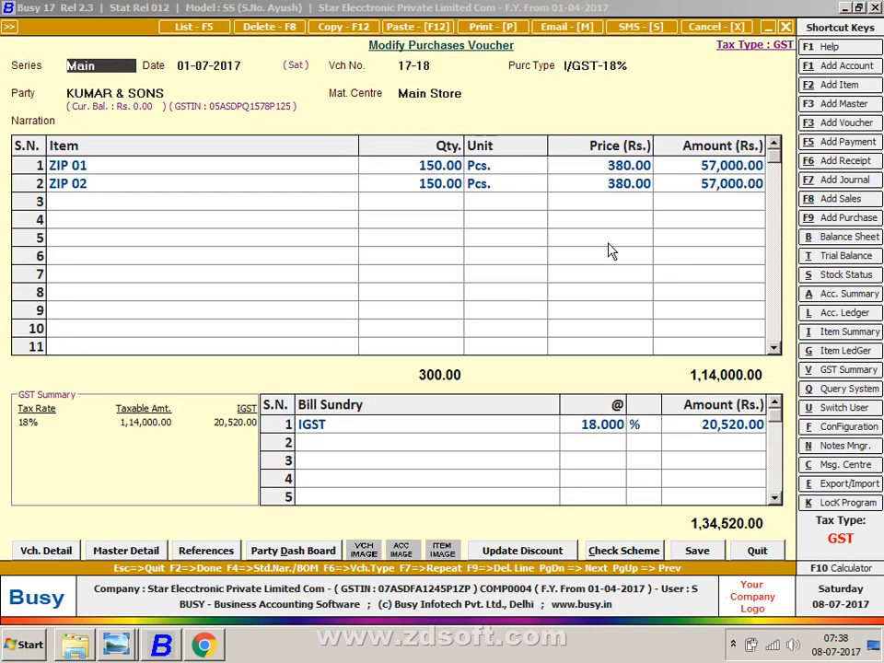
{"action": "key", "text": "Escape"}
{"action": "key", "text": "Escape"}
{"action": "key", "text": "Escape"}
{"action": "key", "text": "Escape"}
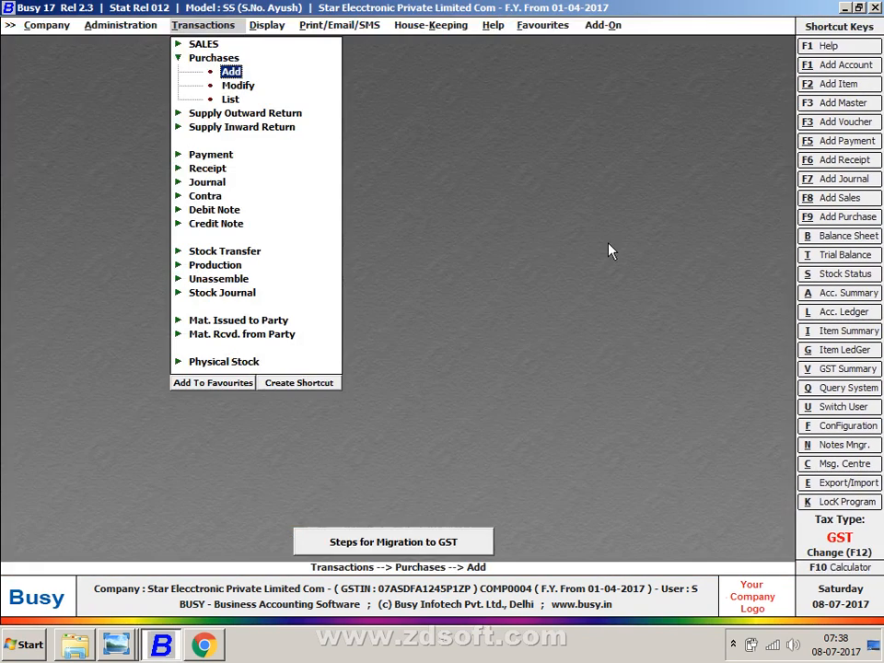
{"action": "key", "text": "alt+Tab"}
{"action": "key", "text": "Left"}
{"action": "key", "text": "alt+Tab"}
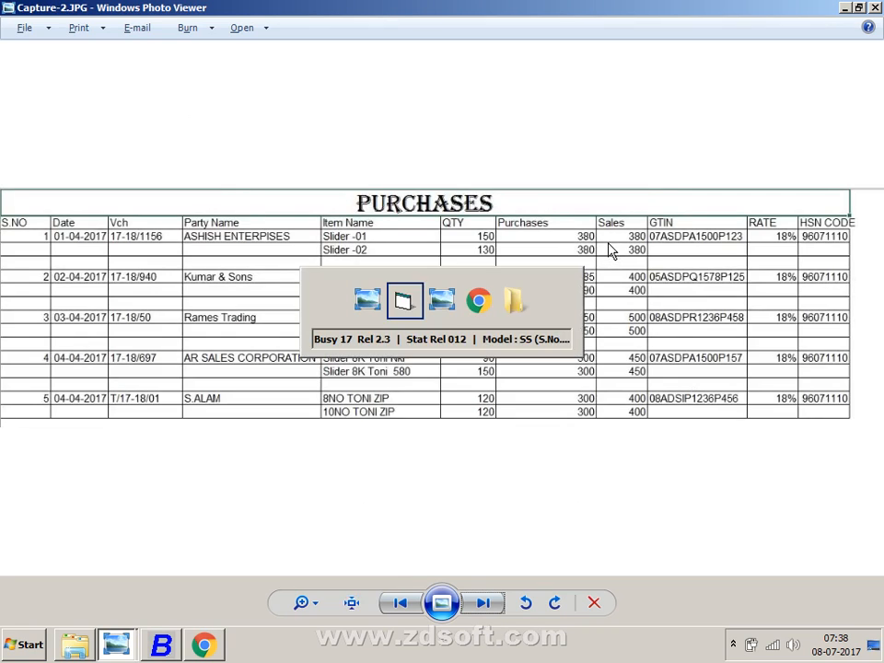
{"action": "key", "text": "Right"}
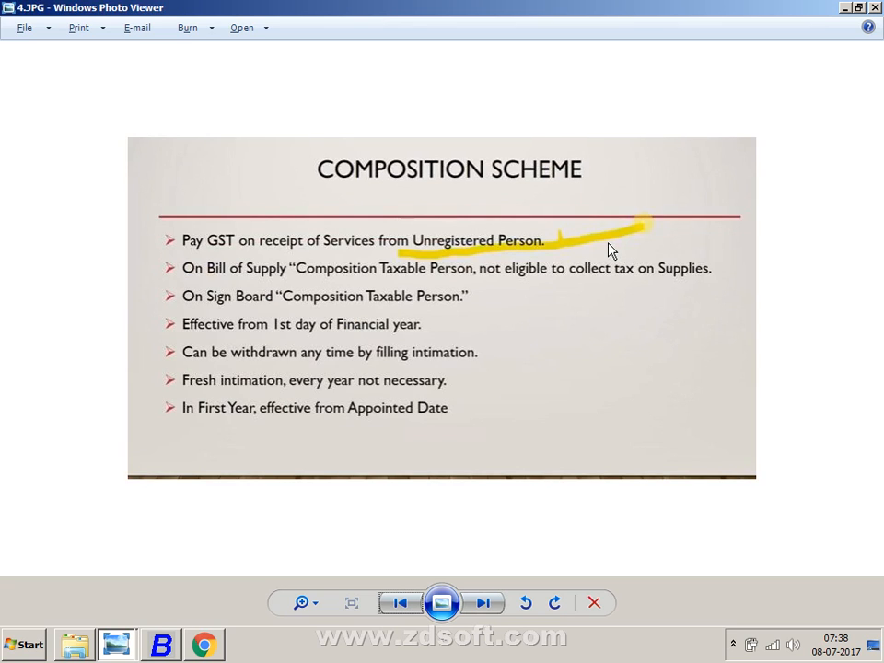
{"action": "key", "text": "alt+Tab"}
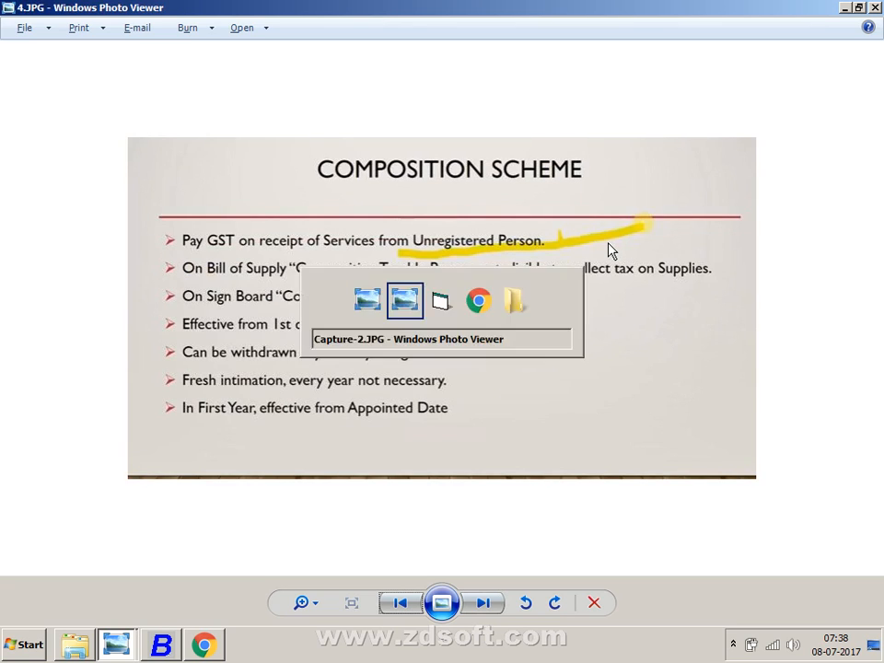
{"action": "key", "text": "alt+Tab"}
{"action": "key", "text": "alt+Tab"}
{"action": "key", "text": "alt+Tab"}
- Expand GST Reports (Beta) > GST Summaries in Busy, then show the Composition Scheme title slide
{"action": "key", "text": "Right"}
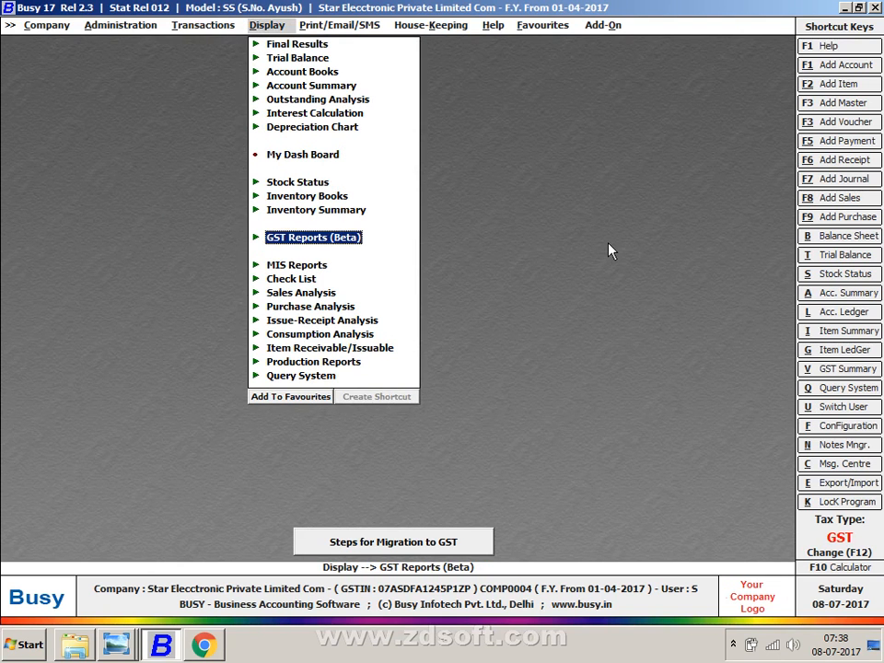
{"action": "key", "text": "Left"}
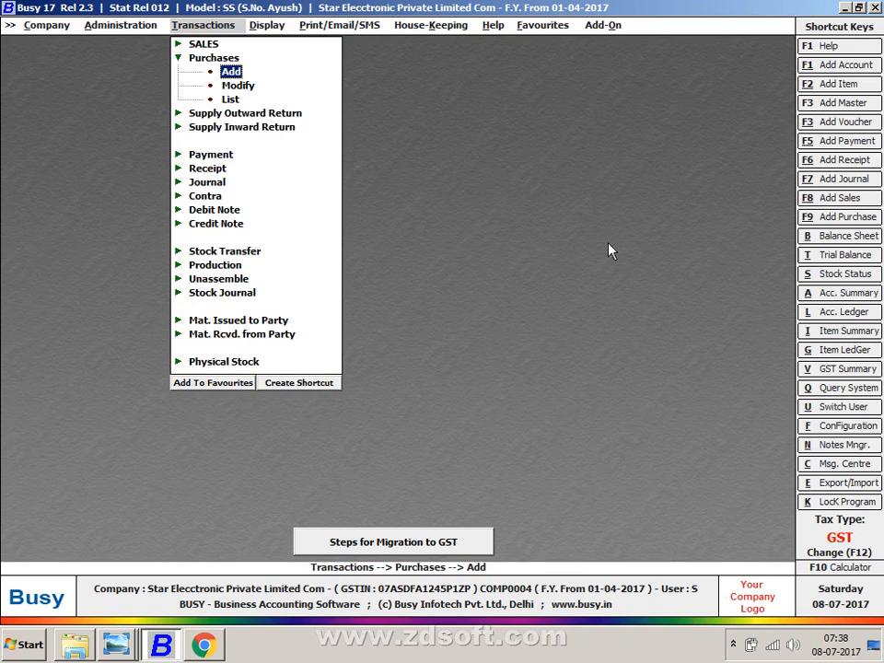
{"action": "key", "text": "Right"}
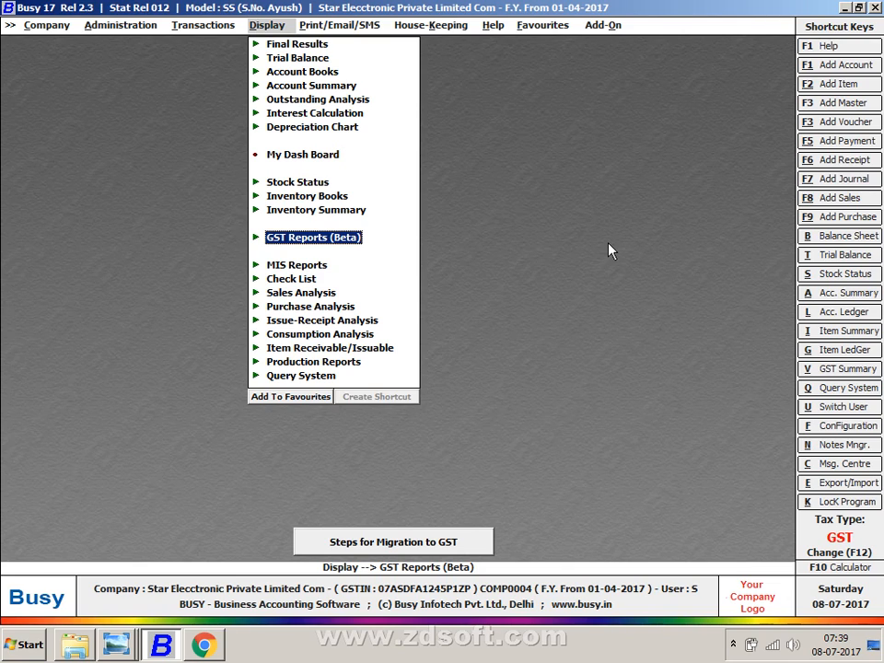
{"action": "key", "text": "Return"}
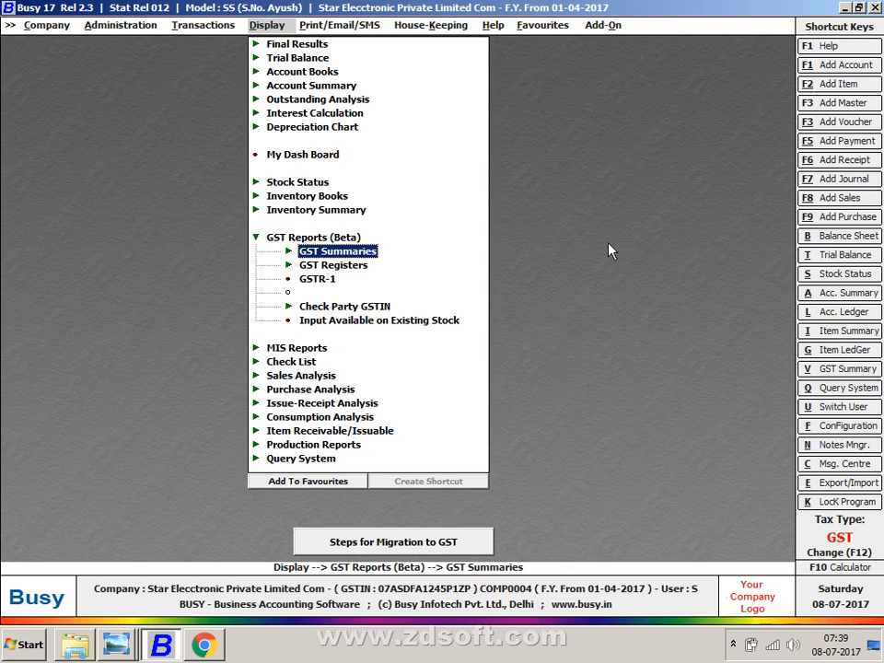
{"action": "key", "text": "Return"}
{"action": "key", "text": "Left"}
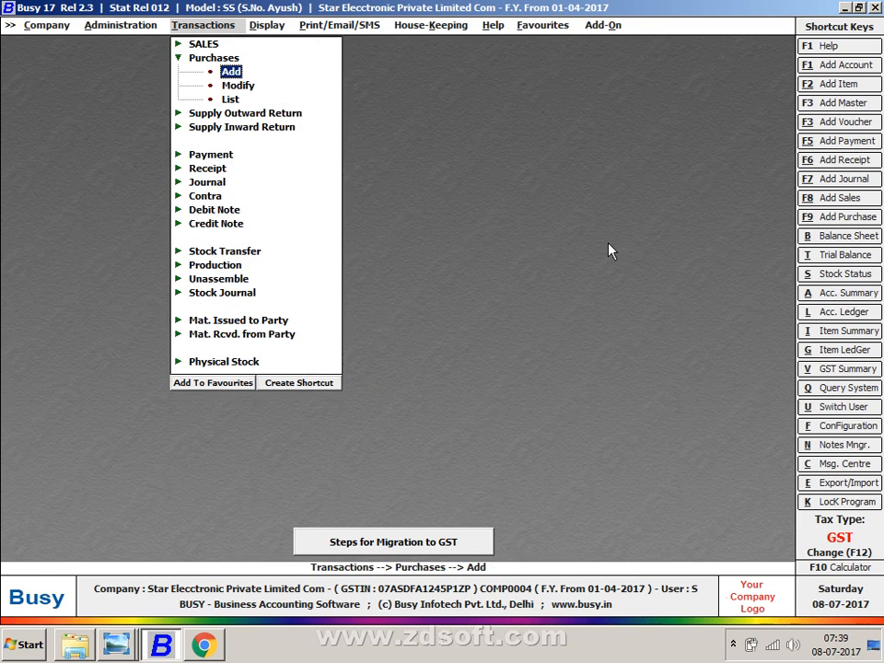
{"action": "key", "text": "Right"}
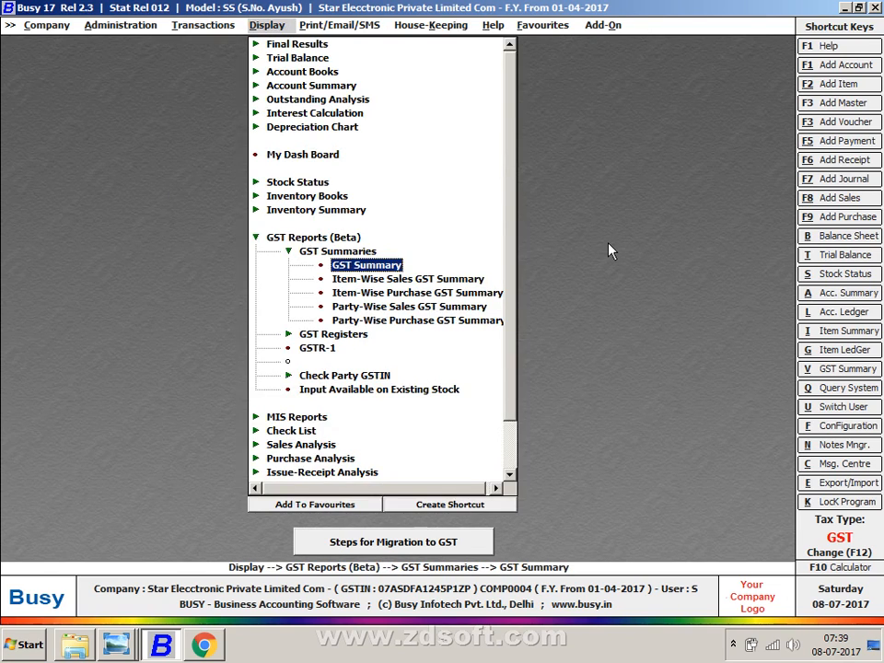
{"action": "key", "text": "Left"}
{"action": "key", "text": "alt+Tab"}
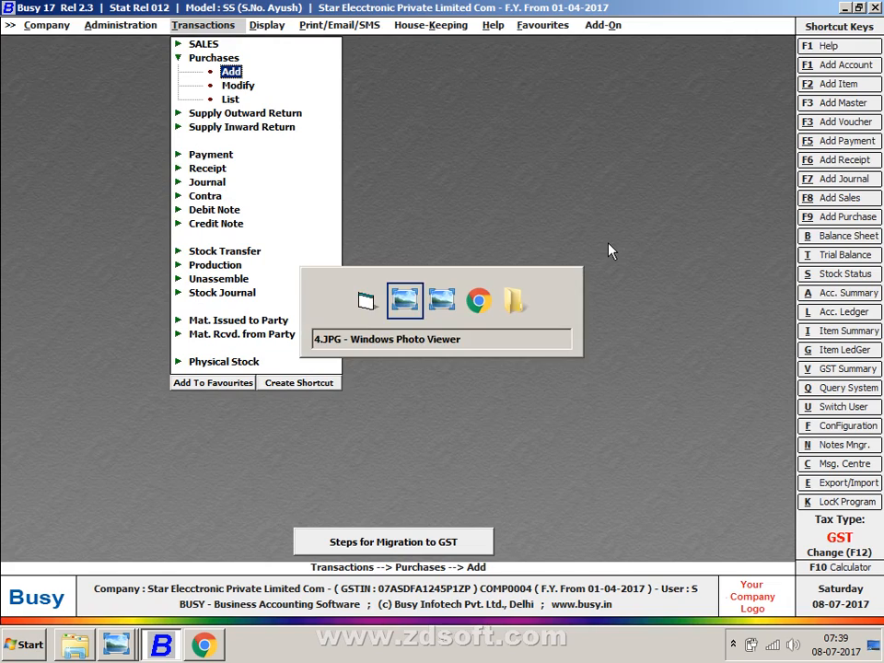
{"action": "key", "text": "alt+Tab"}
{"action": "key", "text": "alt+Tab"}
{"action": "key", "text": "alt+Tab"}
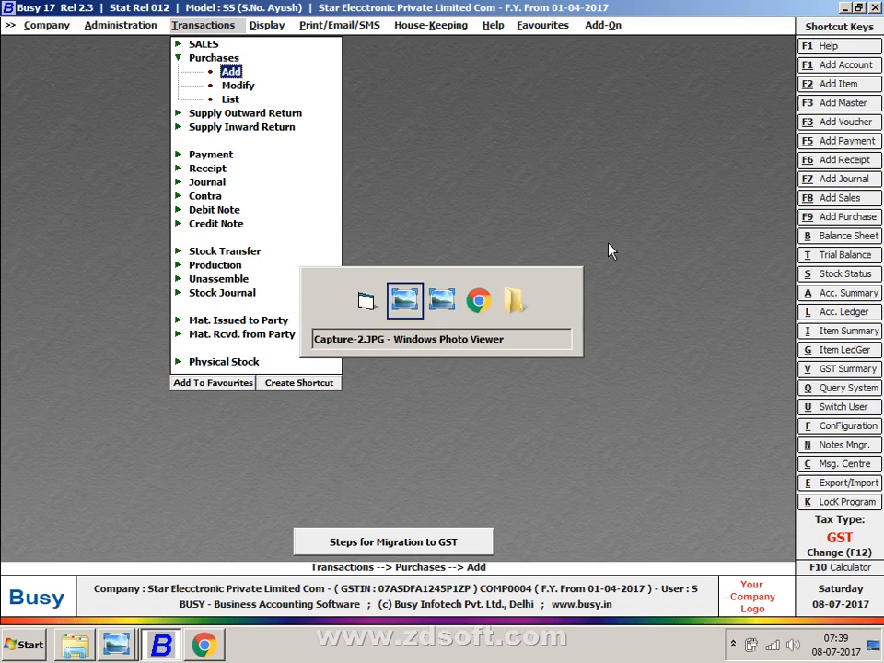
{"action": "key", "text": "Left"}
{"action": "key", "text": "Left"}
{"action": "key", "text": "Left"}
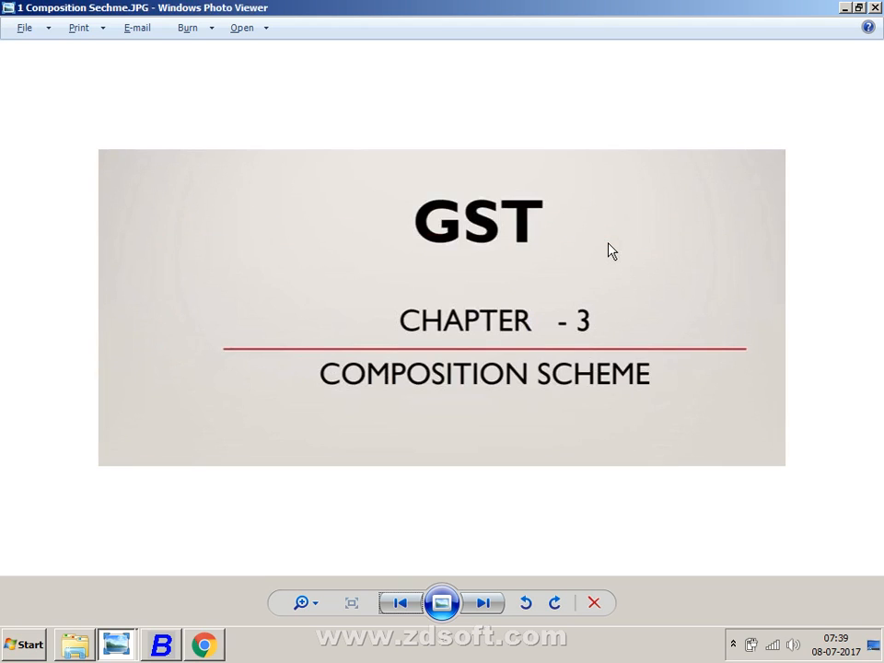
- Advance through the Eligibility, Composition Scheme and Additional Conditions slides to RATE OF TAX
{"action": "key", "text": "Right"}
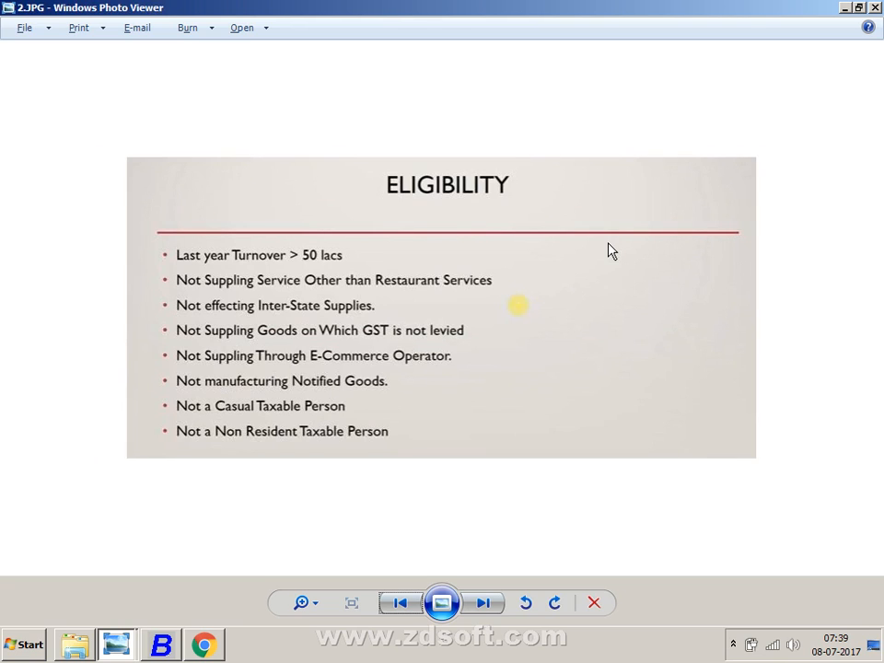
{"action": "key", "text": "Right"}
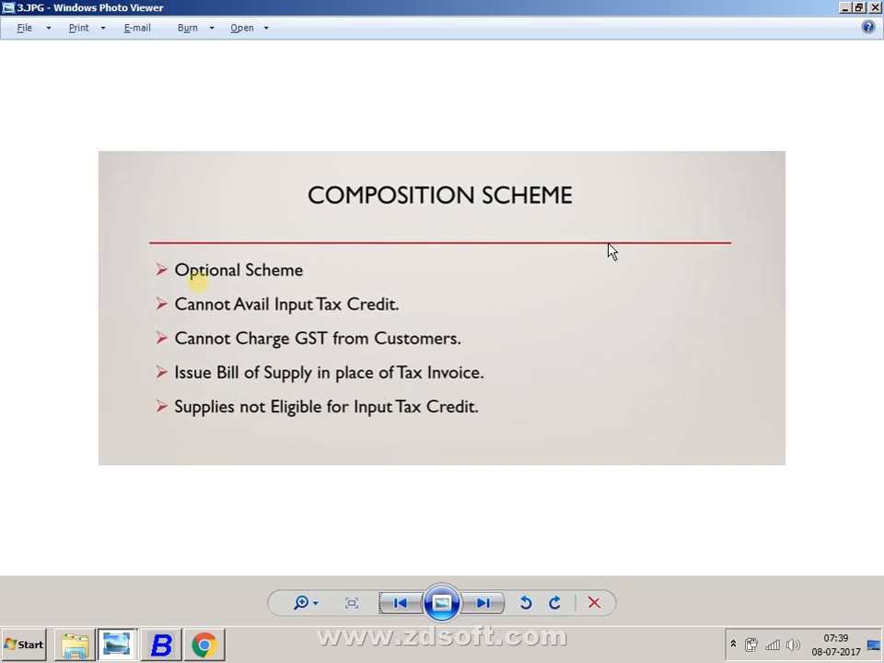
{"action": "key", "text": "Right"}
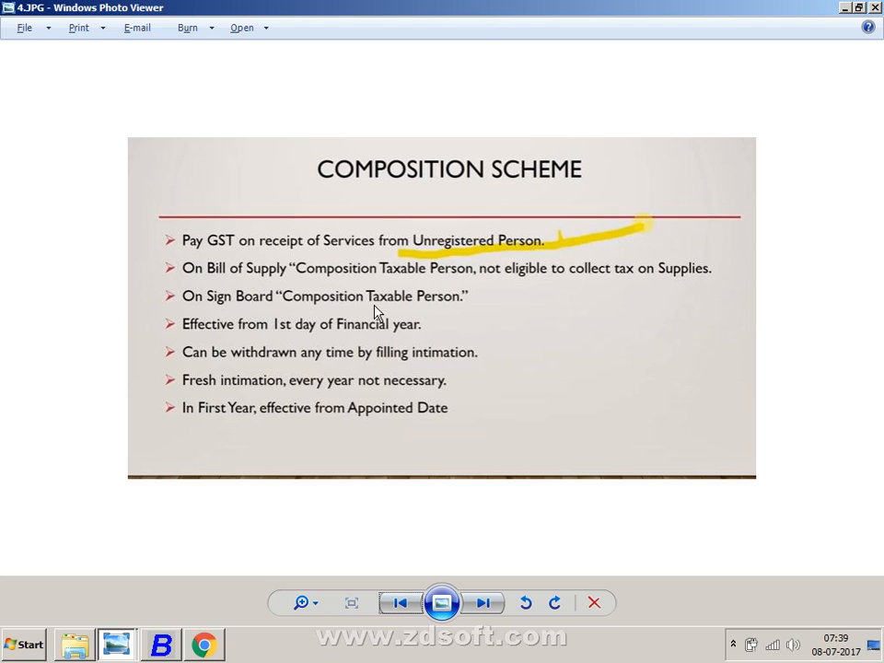
{"action": "key", "text": "Right"}
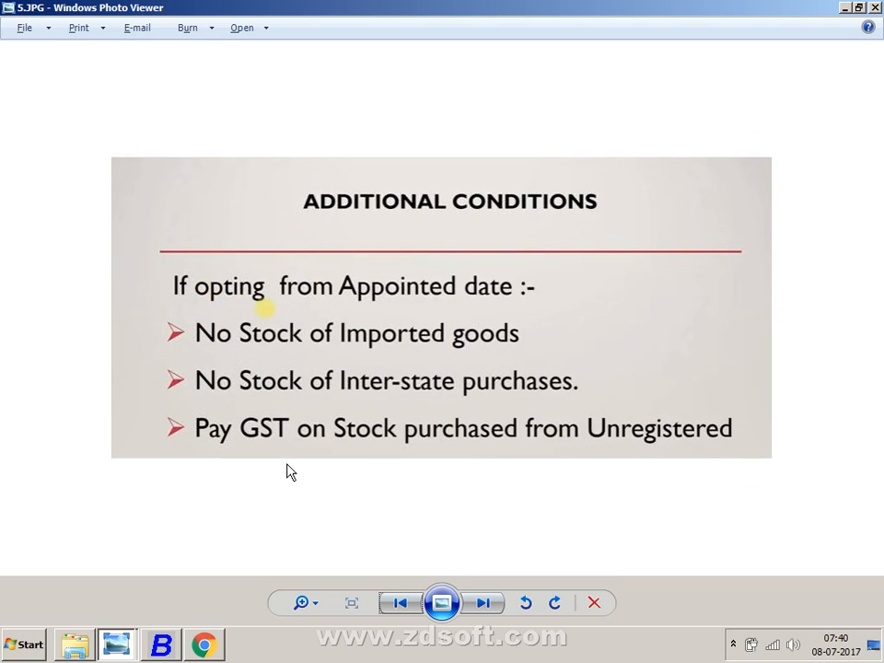
{"action": "key", "text": "Right"}
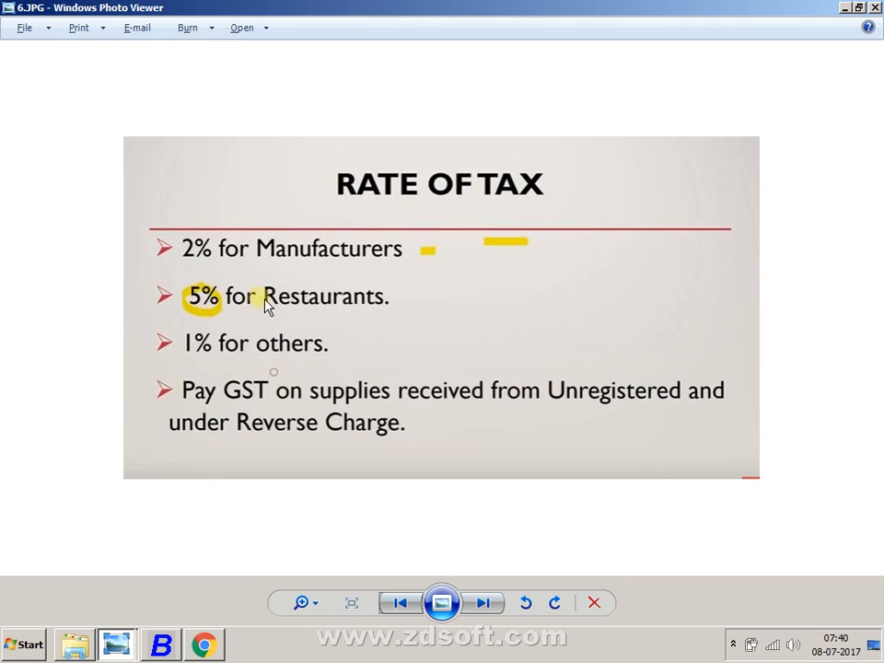
{"action": "key", "text": "Tab"}
- Open KUMAR & SONS purchase voucher 17-18 from the list, then bring up the Capture-2.JPG Purchases table
{"action": "key", "text": "alt+Tab"}
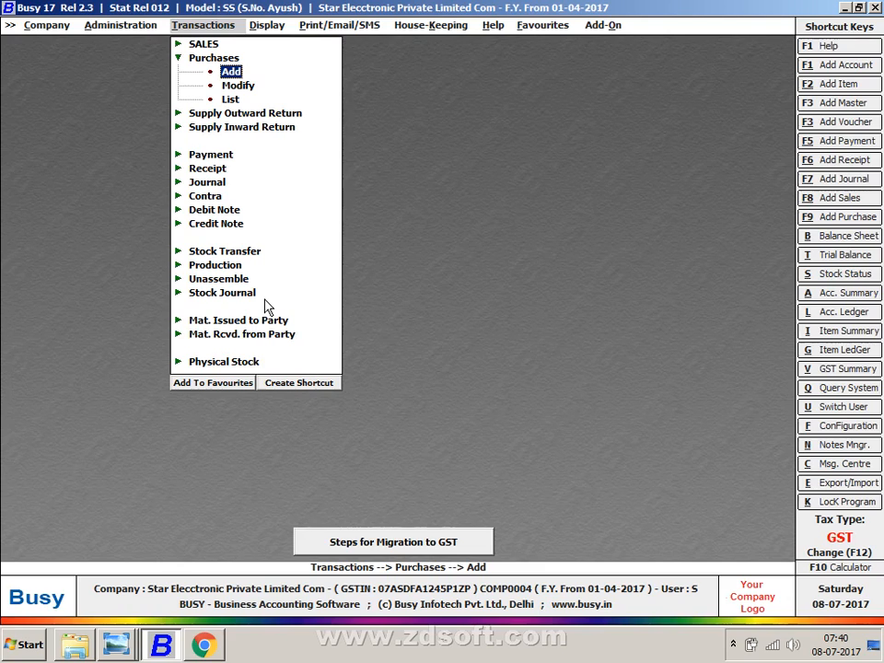
{"action": "key", "text": "Return"}
{"action": "key", "text": "Return"}
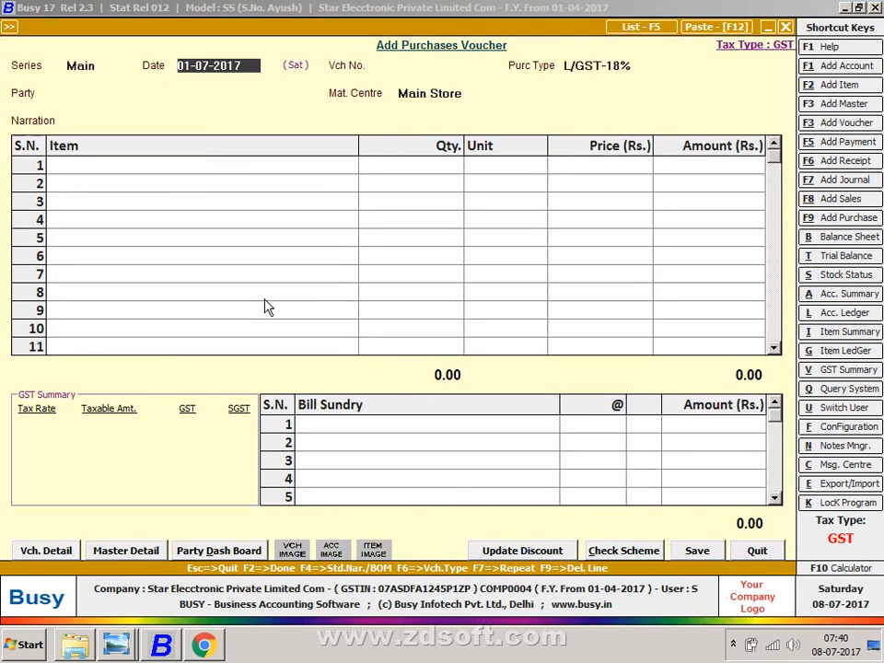
{"action": "key", "text": "F5"}
{"action": "key", "text": "Return"}
{"action": "key", "text": "Return"}
{"action": "key", "text": "Return"}
{"action": "key", "text": "Return"}
{"action": "key", "text": "Return"}
{"action": "key", "text": "Return"}
{"action": "key", "text": "Return"}
{"action": "key", "text": "Return"}
{"action": "key", "text": "Return"}
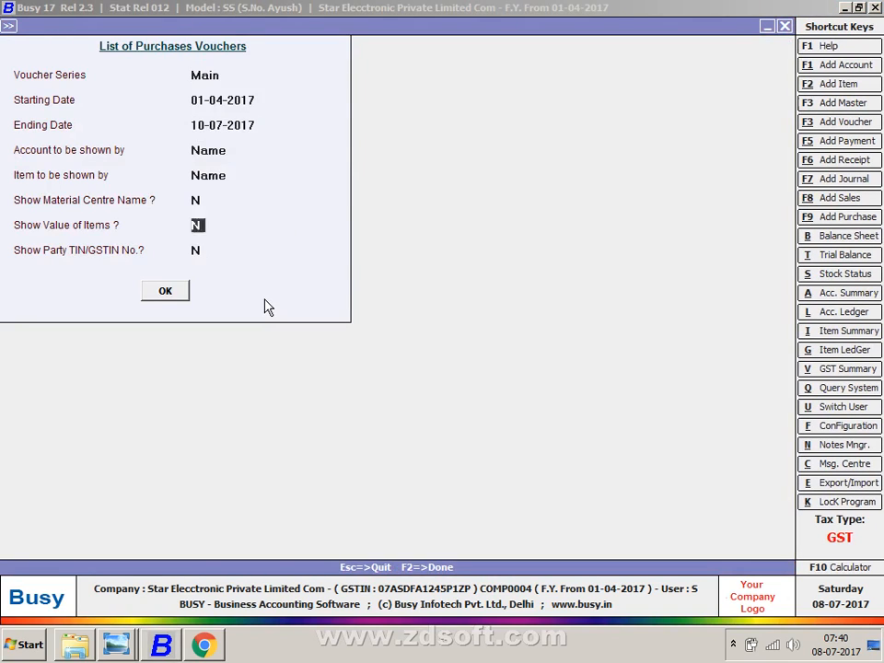
{"action": "key", "text": "Down"}
{"action": "key", "text": "Up"}
{"action": "key", "text": "Return"}
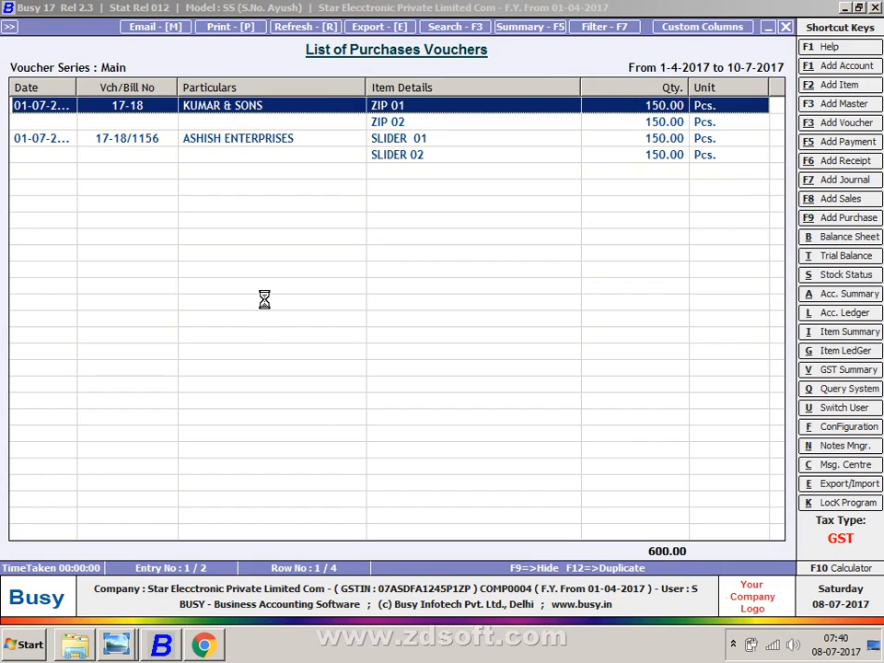
{"action": "key", "text": "Return"}
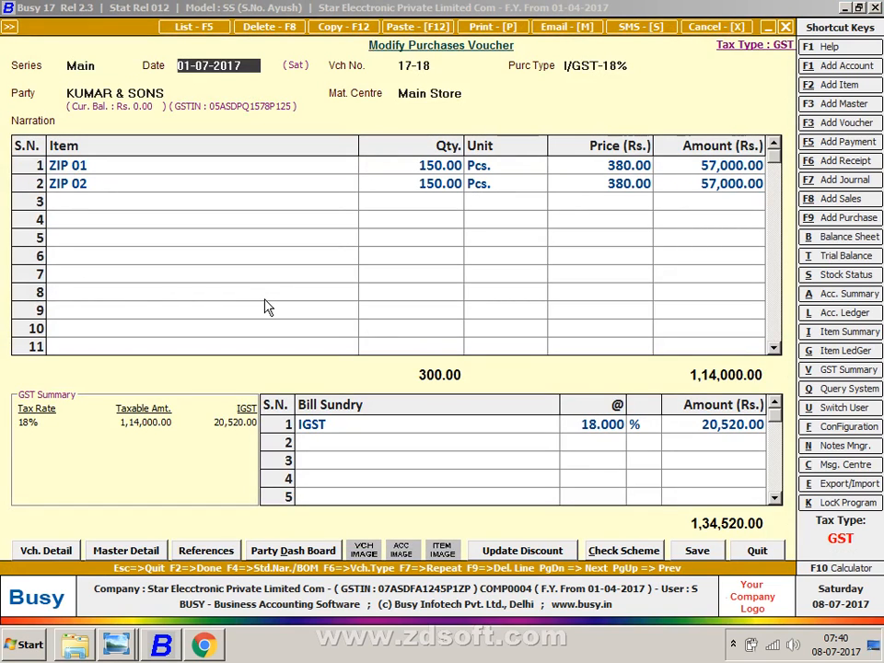
{"action": "key", "text": "alt+Tab"}
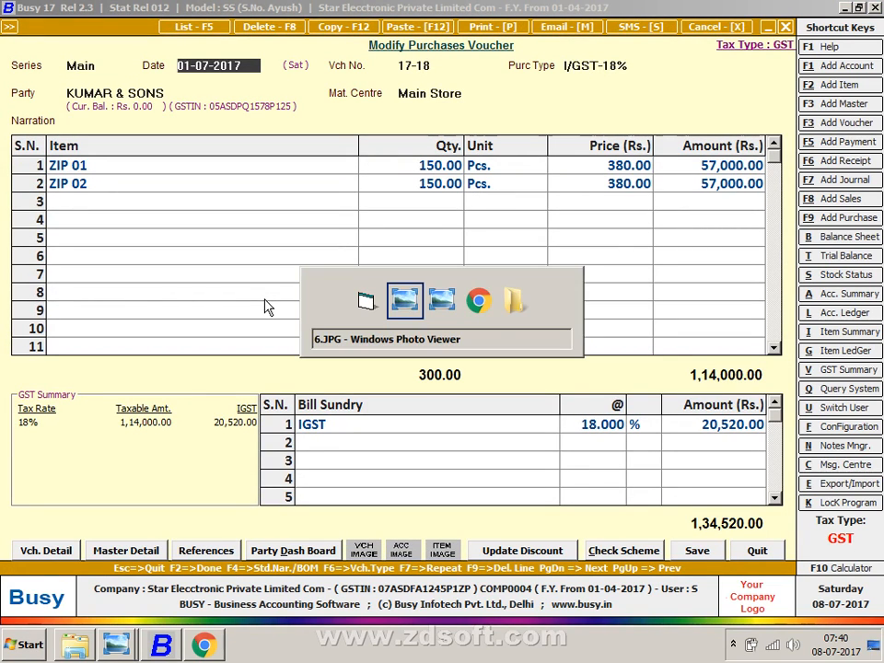
{"action": "key", "text": "alt+Tab"}
{"action": "key", "text": "alt+Tab"}
{"action": "key", "text": "alt+Tab"}
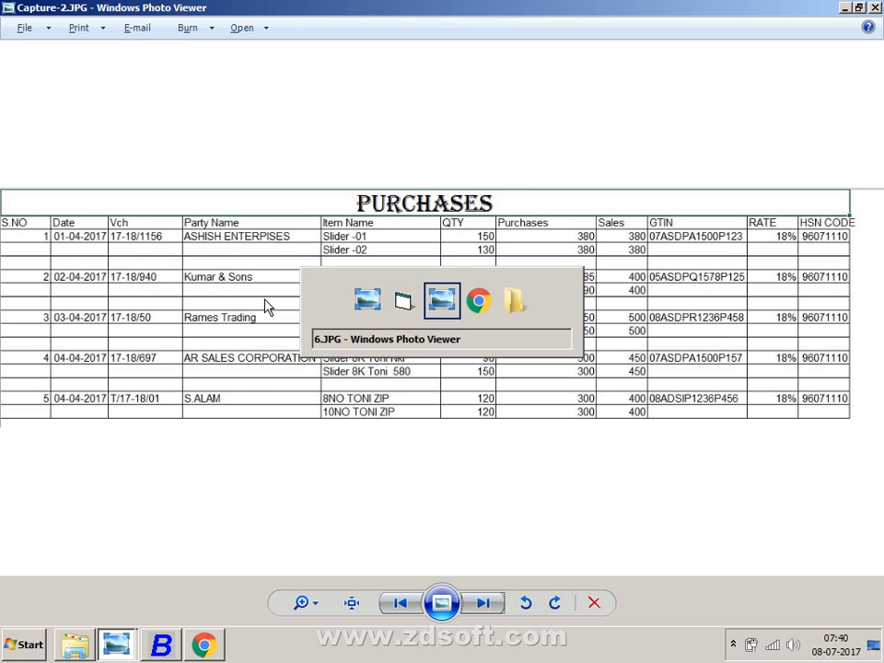
- Step back through the composition-scheme slides past RATE OF TAX, then return to the KUMAR & SONS purchase voucher
{"action": "key", "text": "Left"}
{"action": "key", "text": "Left"}
{"action": "key", "text": "Left"}
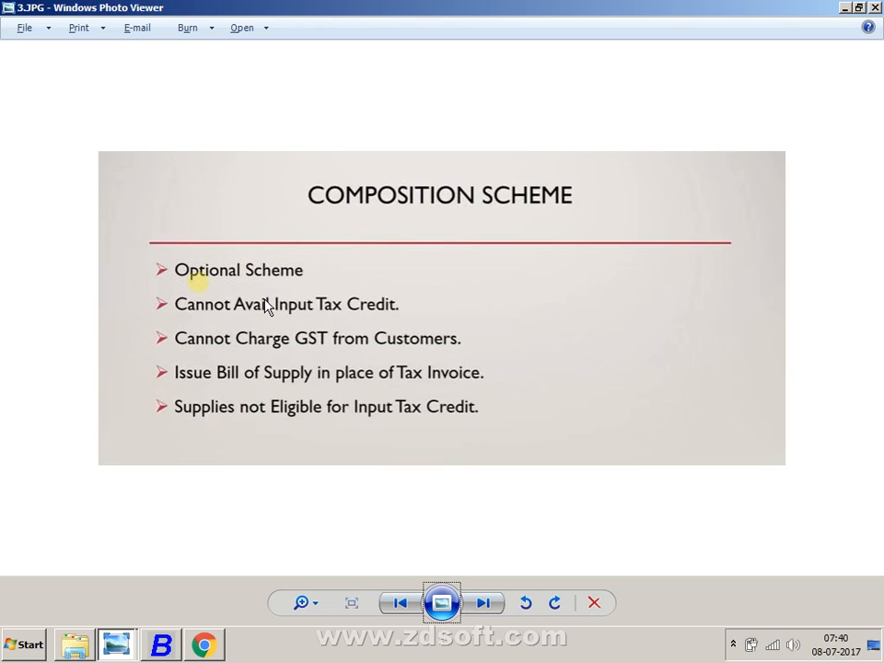
{"action": "key", "text": "Left"}
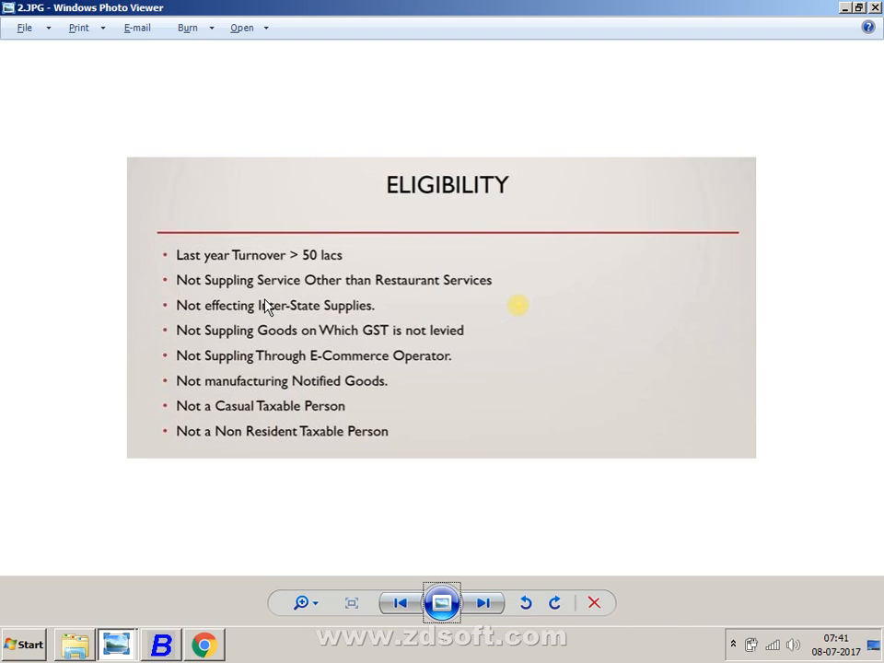
{"action": "key", "text": "Right"}
{"action": "key", "text": "alt+Tab"}
{"action": "key", "text": "alt+Tab"}
{"action": "key", "text": "alt+Tab"}
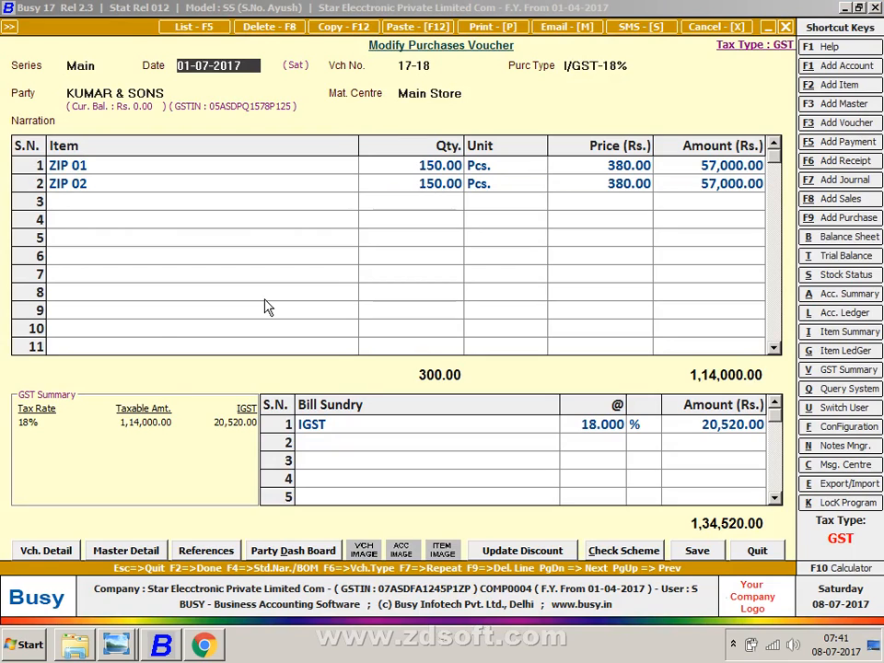
- Minimise all windows, refresh the desktop, and bring up the Screen Recorder controls from the system tray
{"action": "key", "text": "super+d"}
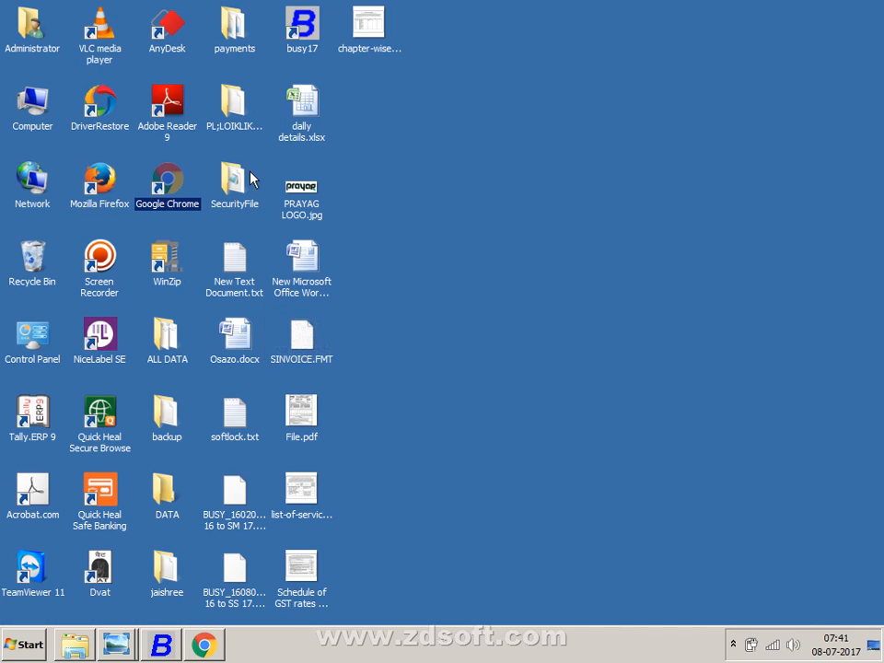
{"action": "left_click", "coordinate": [705, 153]}
{"action": "right_click", "coordinate": [690, 157]}
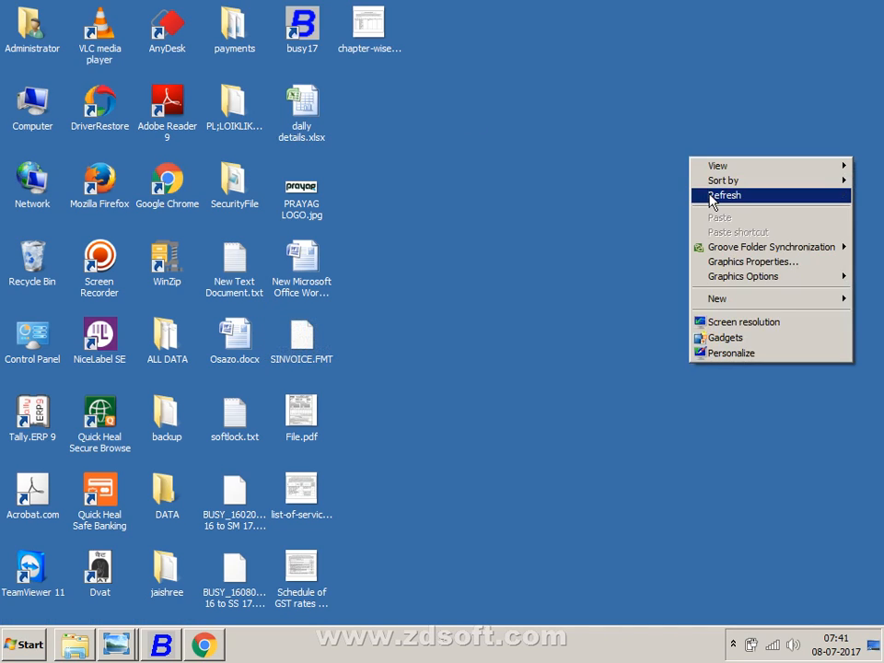
{"action": "left_click", "coordinate": [724, 195]}
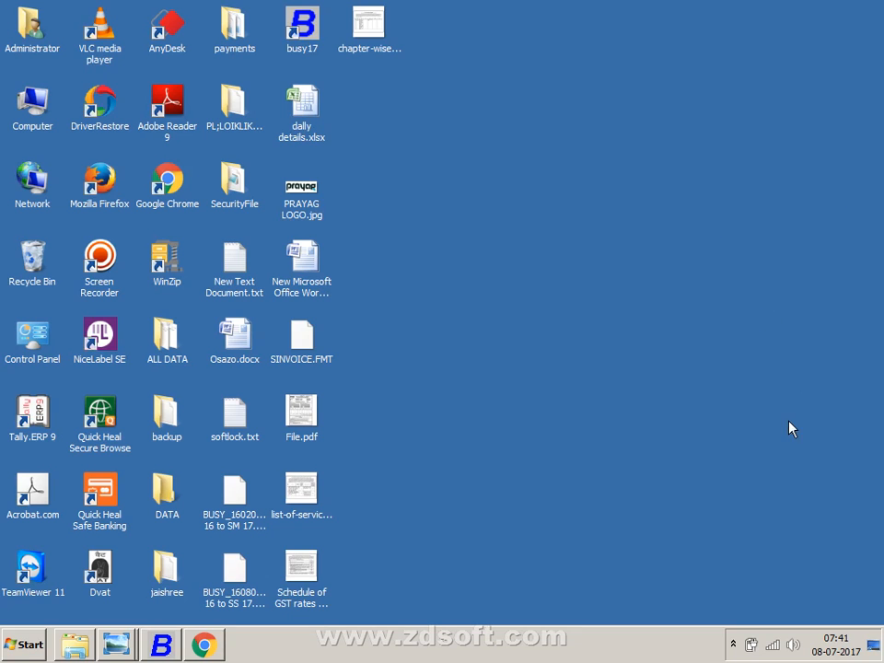
{"action": "left_click", "coordinate": [734, 646]}
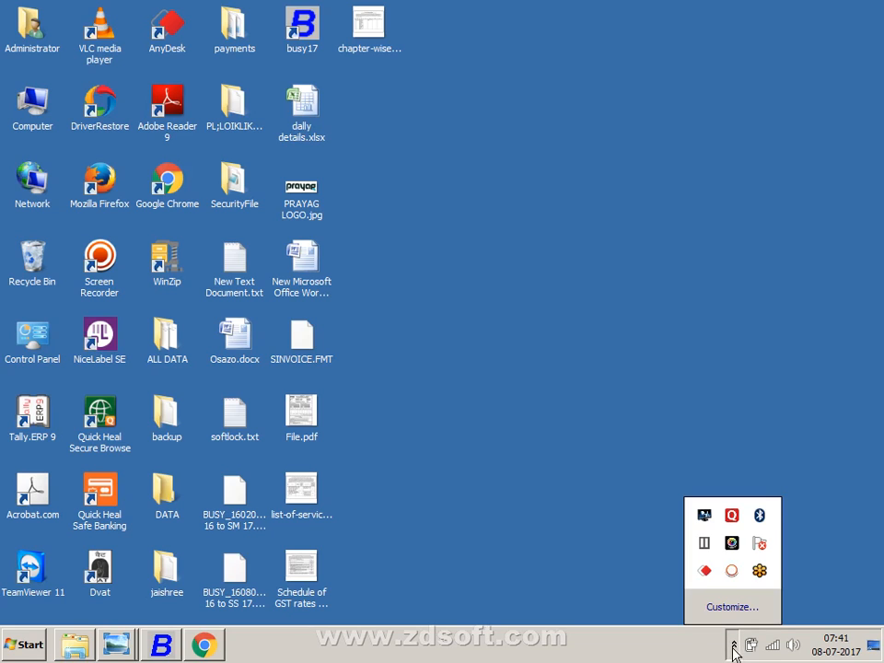
{"action": "left_click", "coordinate": [732, 570]}
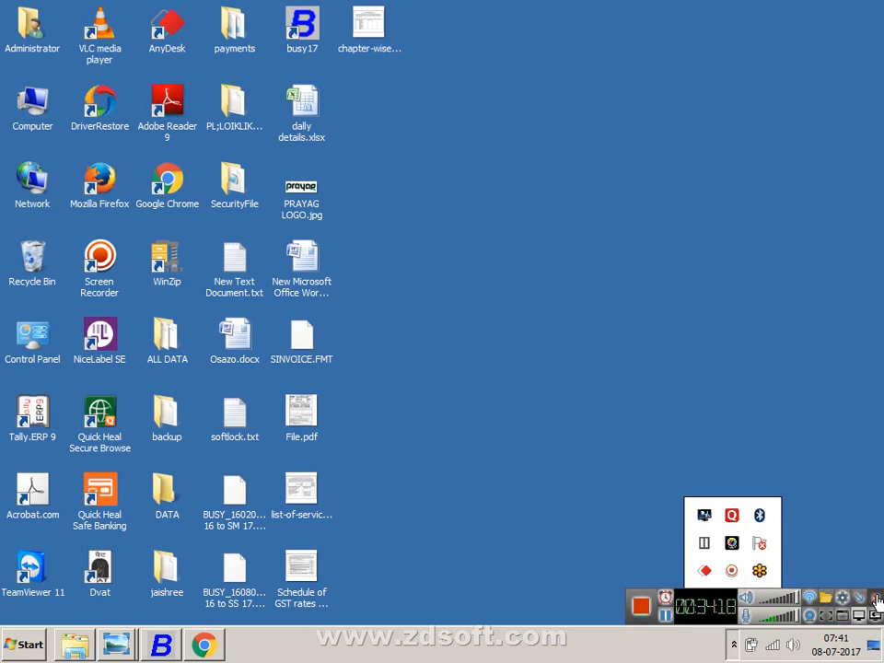